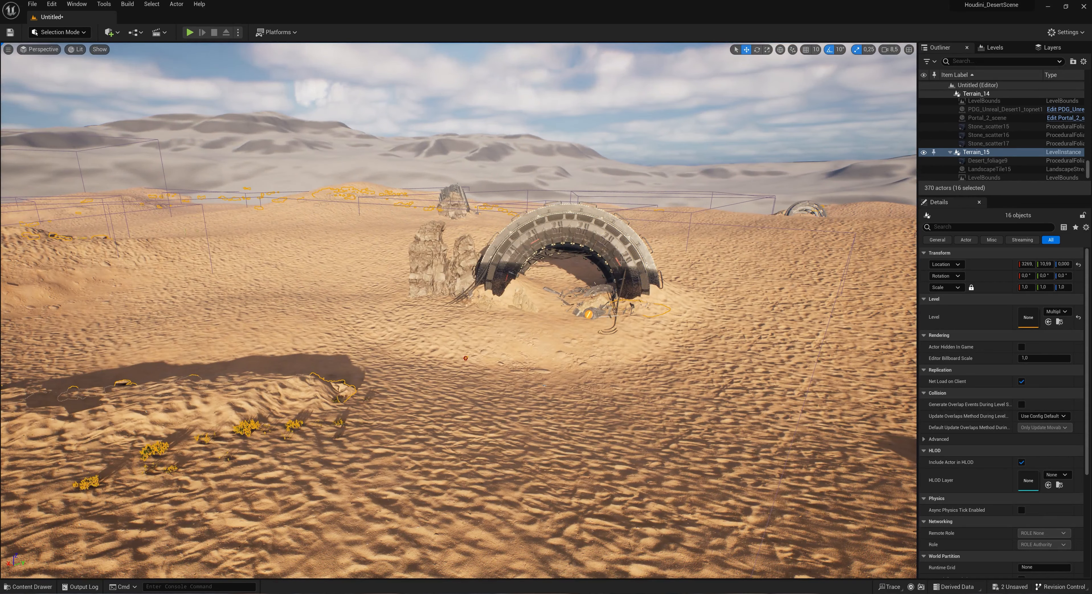
Step: Select the terrain tile with the large half-buried ring and examine it up close in the viewport
right_click_drag(538, 276, 535, 310)
left_click(538, 276)
key("f")
key("w")
key("s")
key("w")
right_click_drag(440, 242, 439, 248)
key("w")
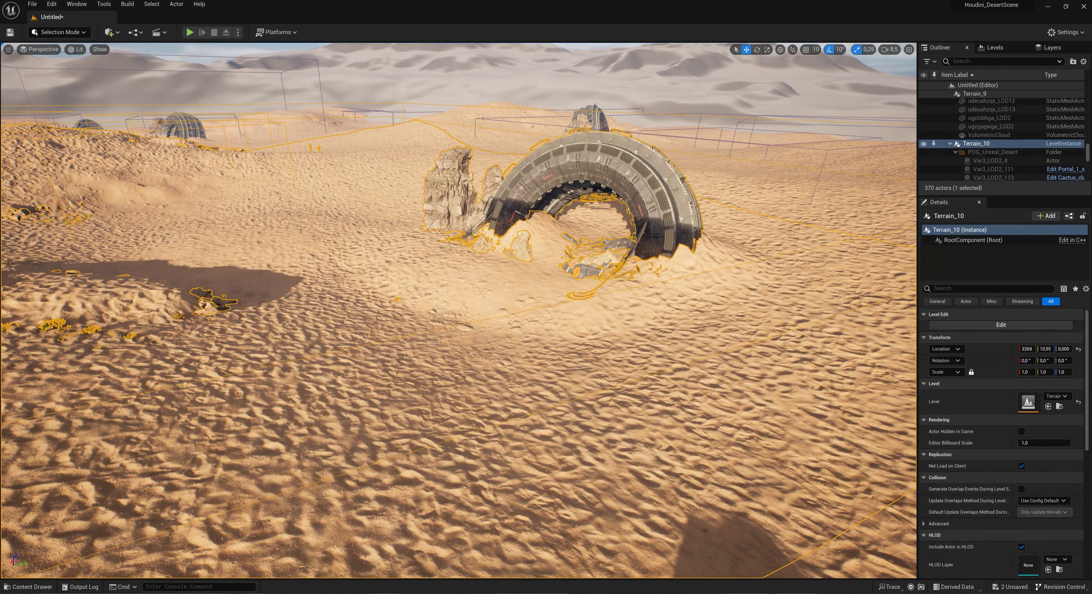
Step: Hide the Landscape actor in the level
scroll(961, 137, "down", 3)
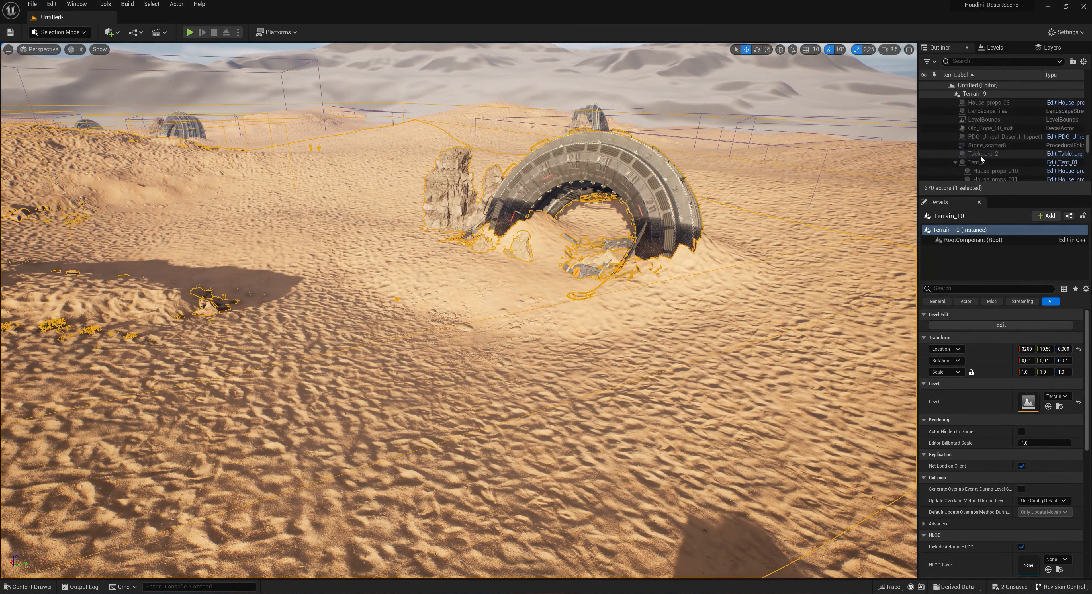
scroll(982, 156, "up", 5)
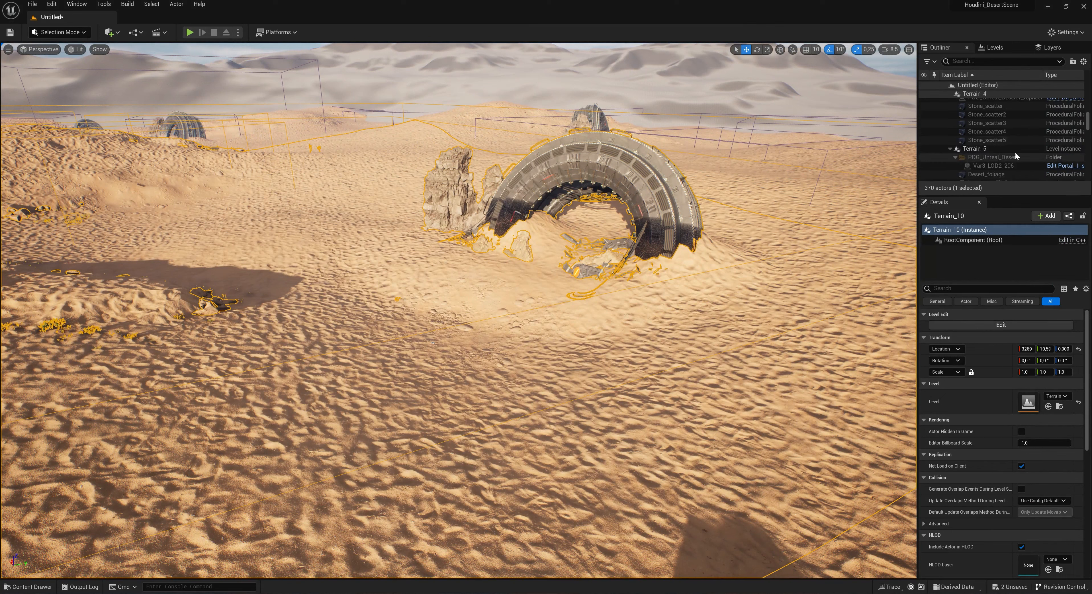
scroll(1087, 127, "up", 3)
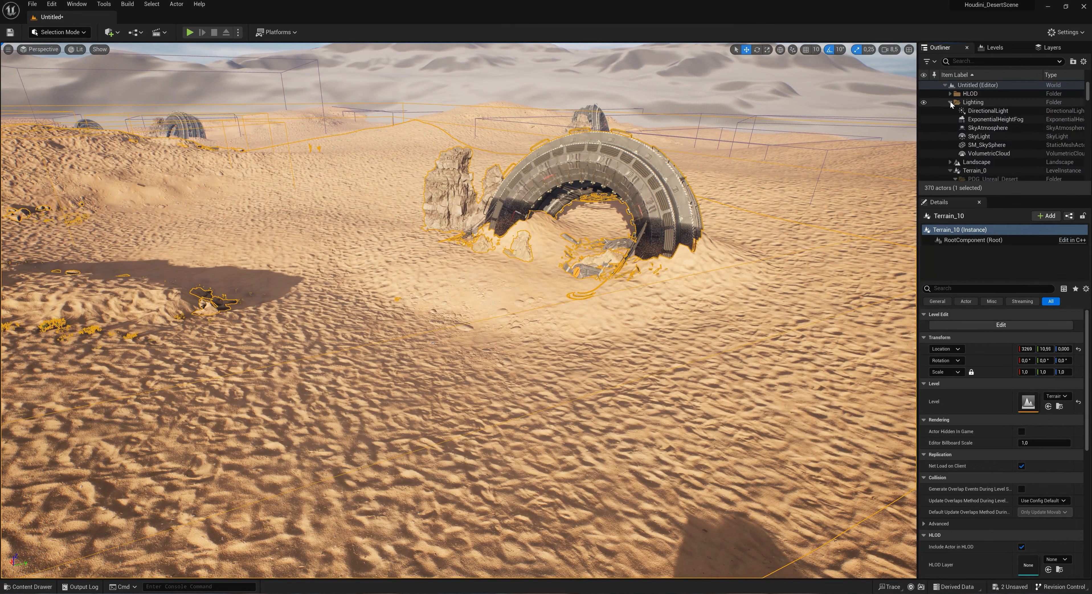
left_click(923, 111)
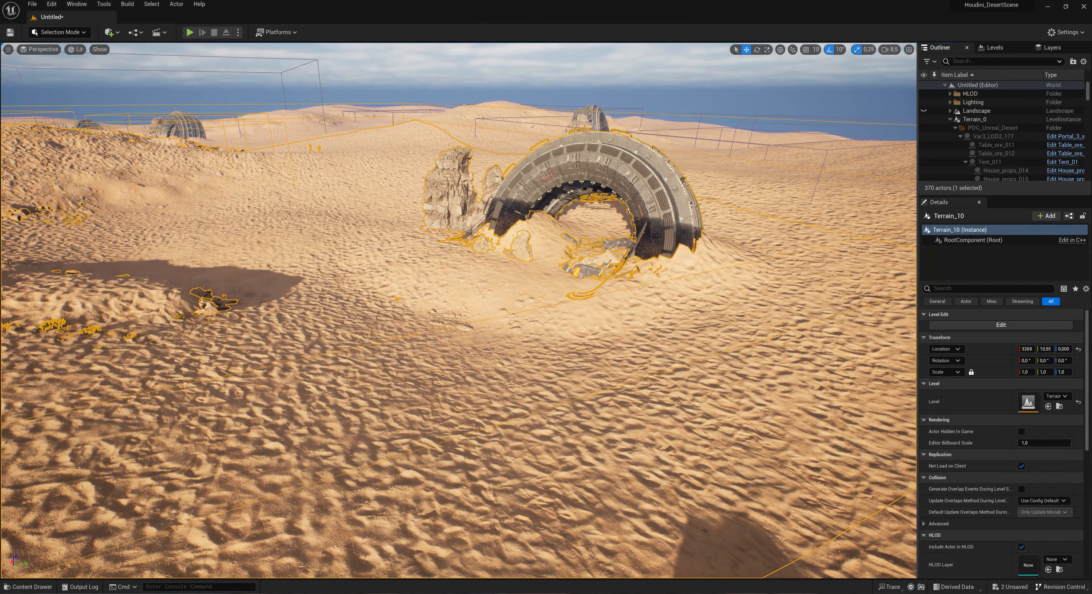
Step: Select the SM_SkySphere actor in the Lighting folder and switch the viewport to game view
left_click(950, 102)
left_click(986, 145)
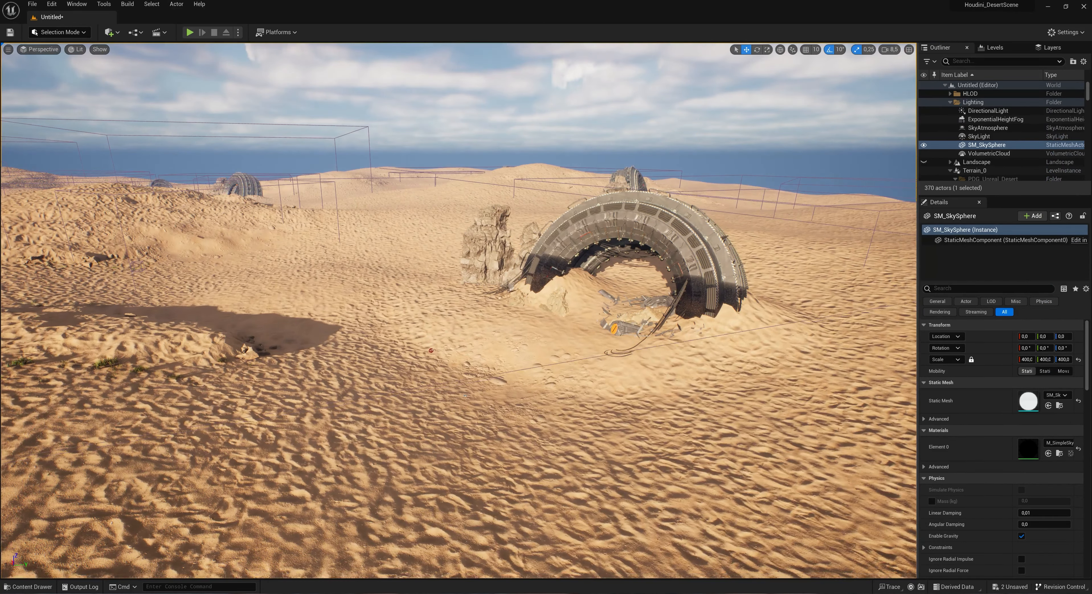
middle_click_drag(579, 112, 579, 112)
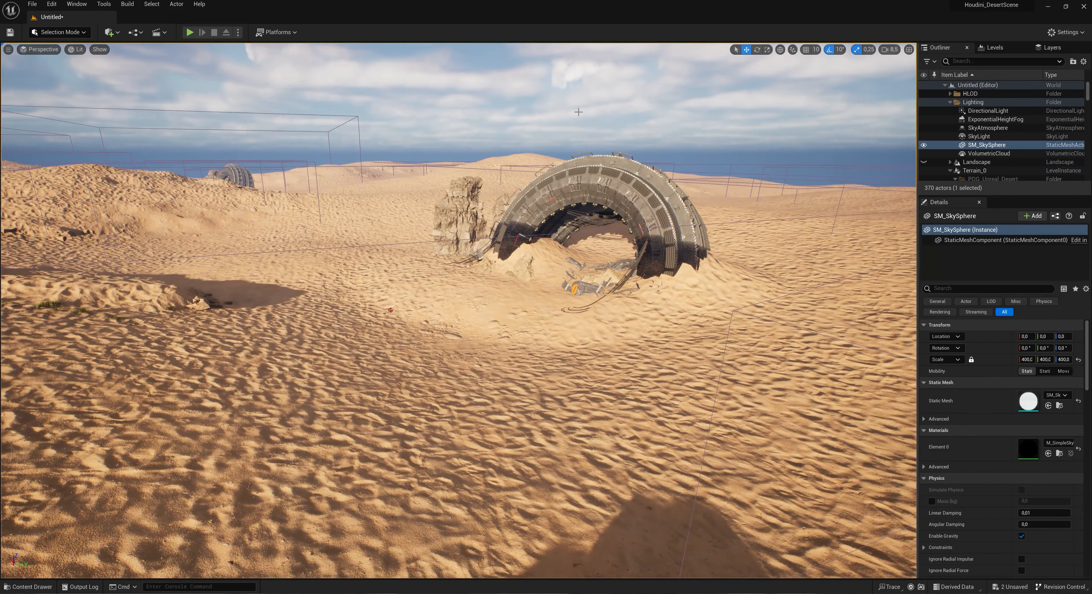
key("g")
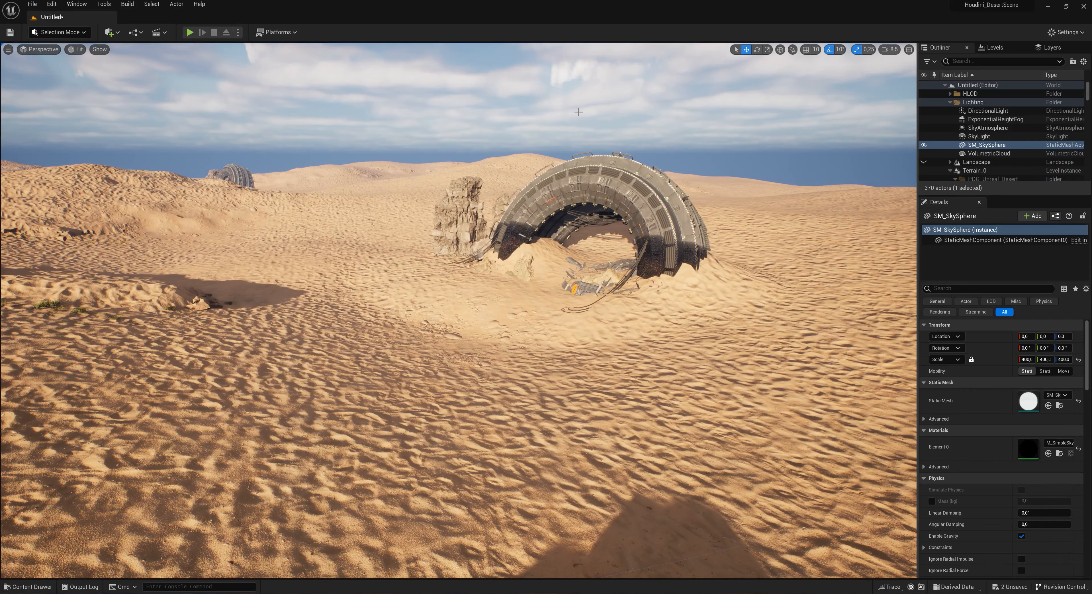
right_click_drag(576, 114, 575, 80)
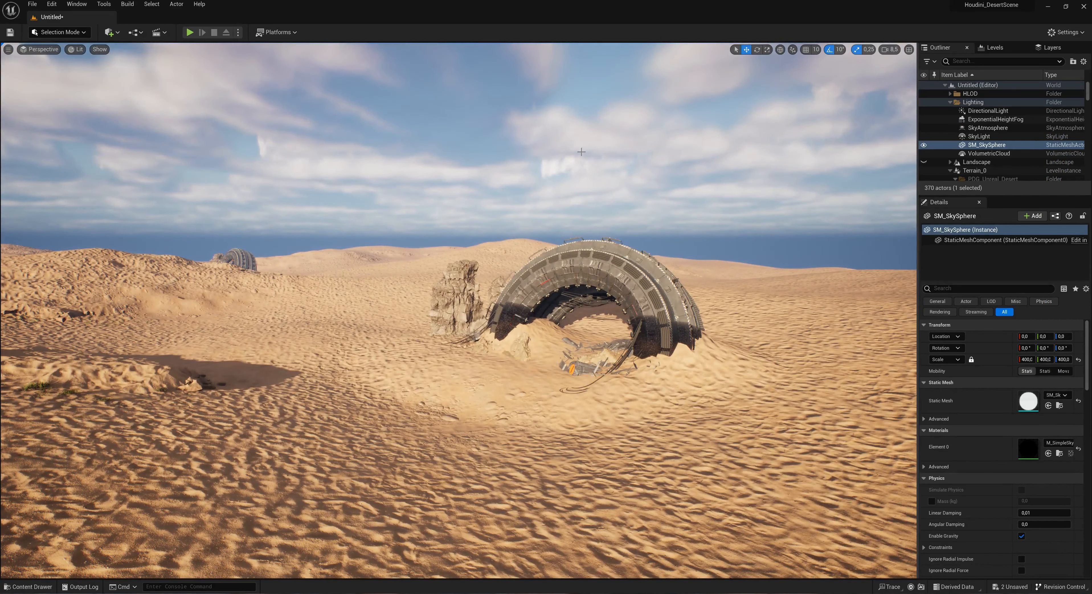
right_click_drag(653, 170, 645, 178)
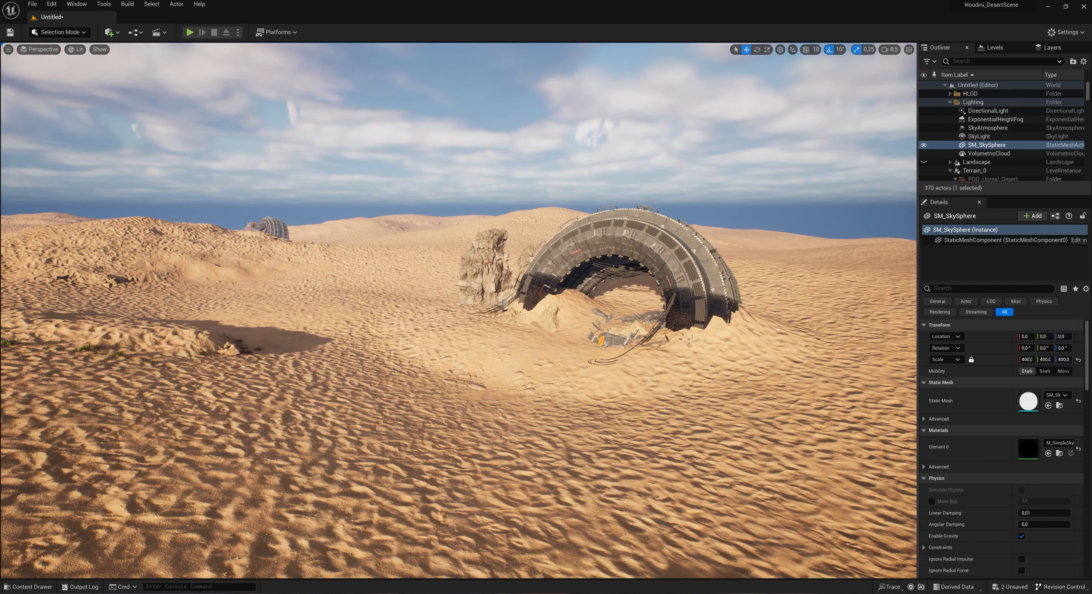
Step: Open the Terrain_Material asset from the Desert_project Materials folder for editing
left_click(588, 396)
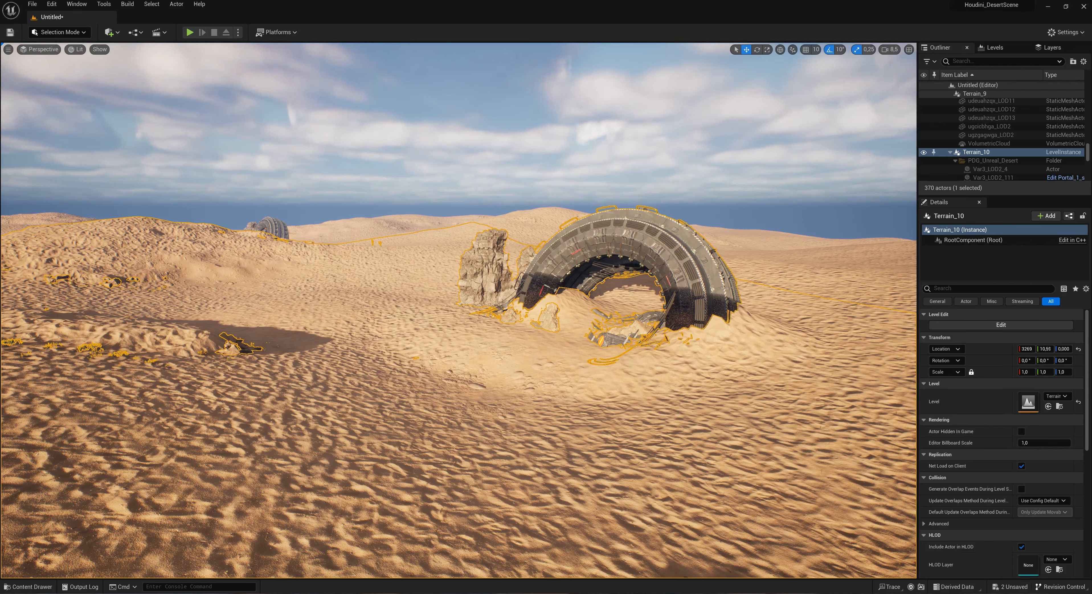
left_click(29, 587)
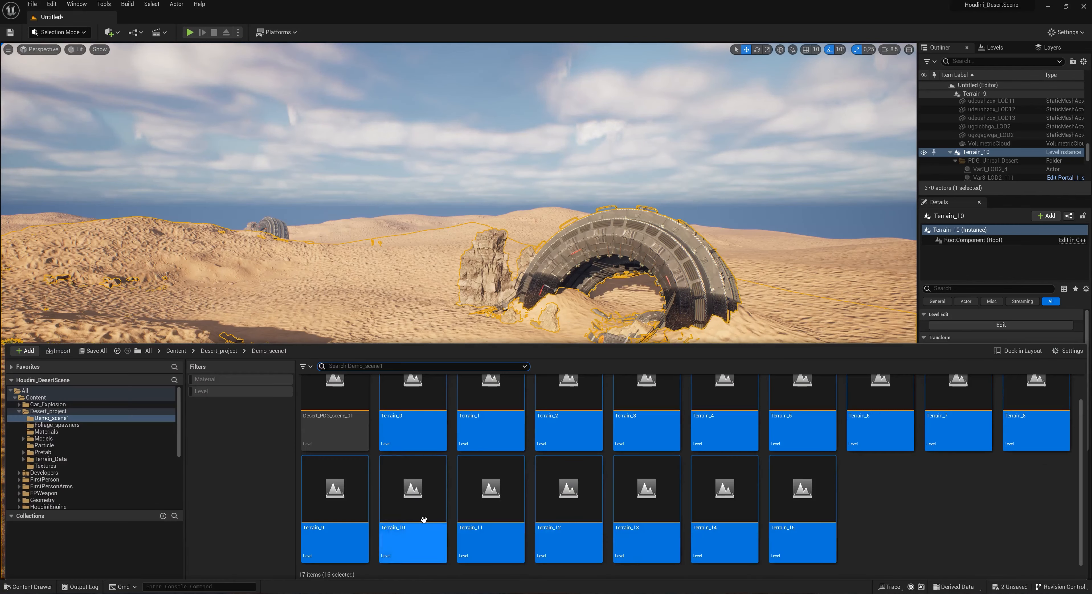
left_click(70, 432)
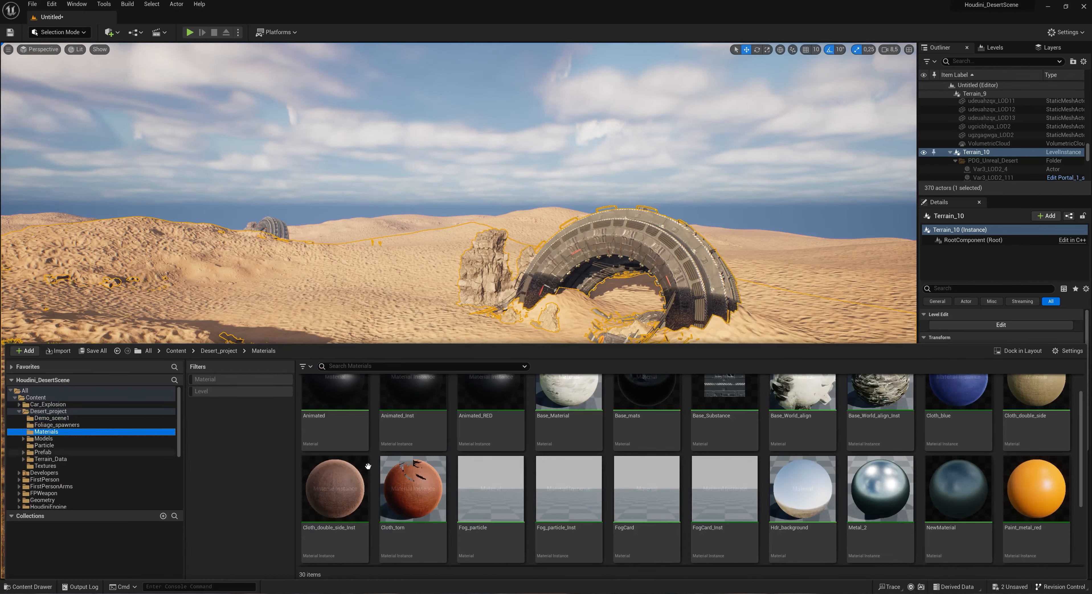
scroll(879, 538, "down", 2)
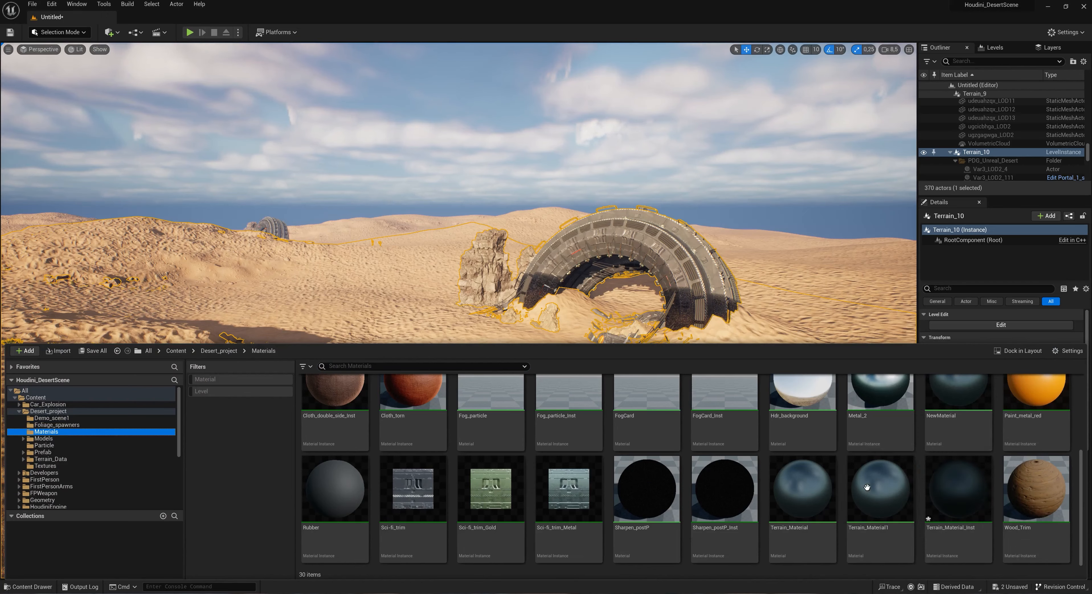
double_click(802, 494)
right_click_drag(548, 391, 744, 322)
right_click_drag(908, 208, 860, 179)
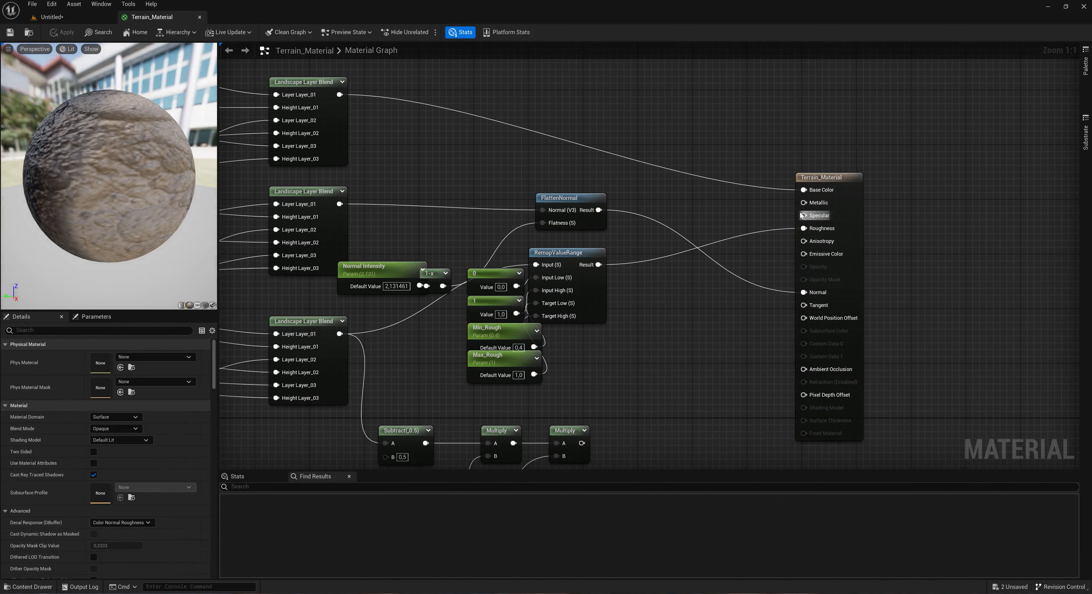
Step: Disconnect the Base Color, Roughness and Normal inputs of the Terrain_Material output node
scroll(735, 236, "down", 2)
left_click_drag(893, 129, 716, 400)
left_click(733, 397)
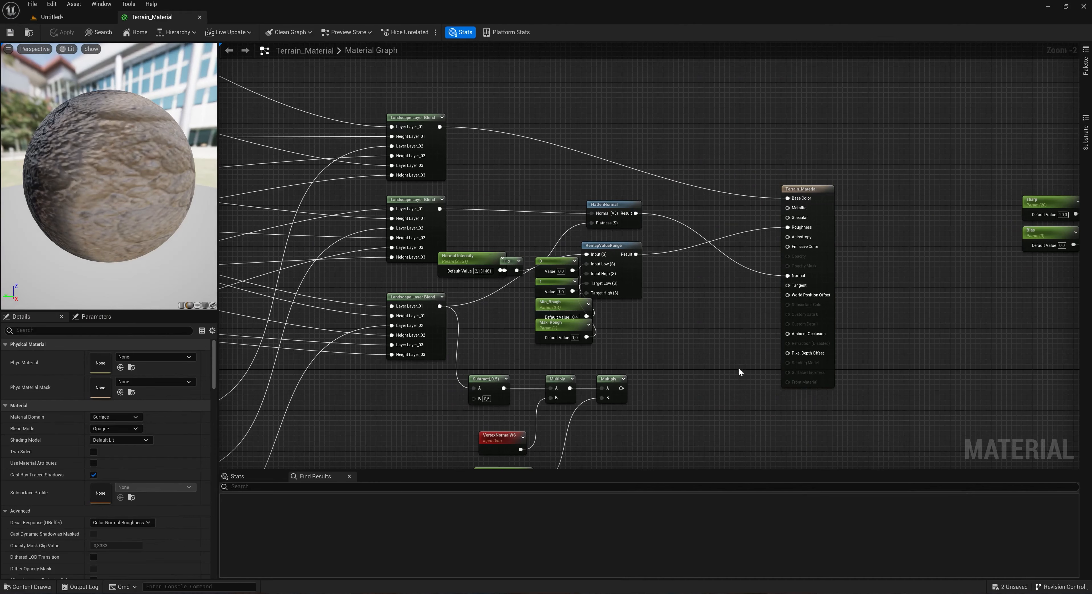
left_click(787, 198, "alt")
left_click(788, 228, "alt")
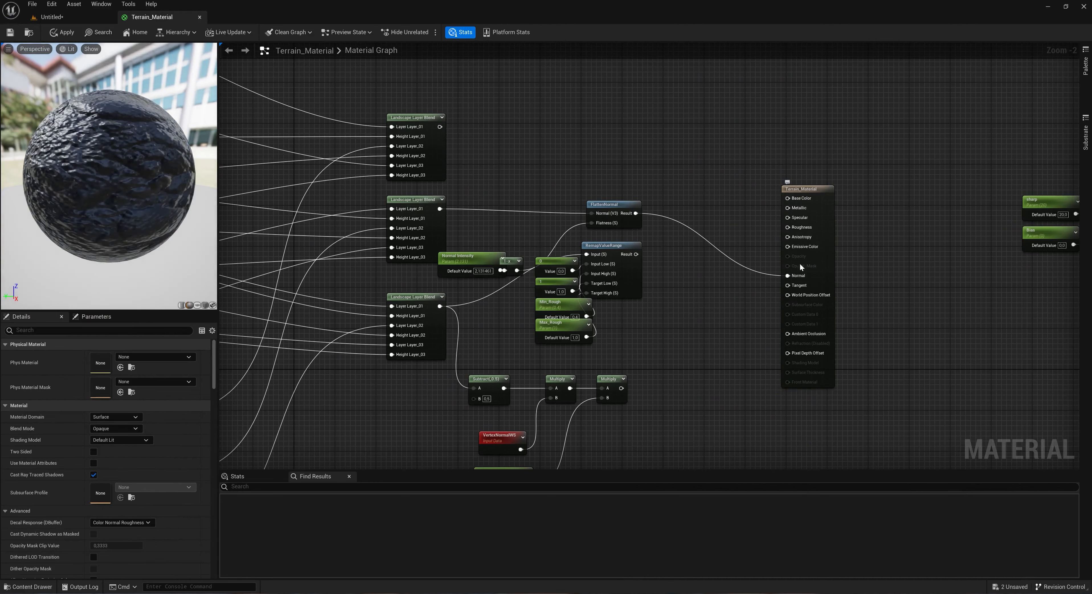
left_click(788, 276, "alt")
Step: Move the Terrain_Material output node well clear of the FlattenNormal and RemapValueRange nodes
right_click_drag(751, 282, 561, 324)
left_click_drag(631, 230, 882, 131)
right_click_drag(692, 303, 945, 37)
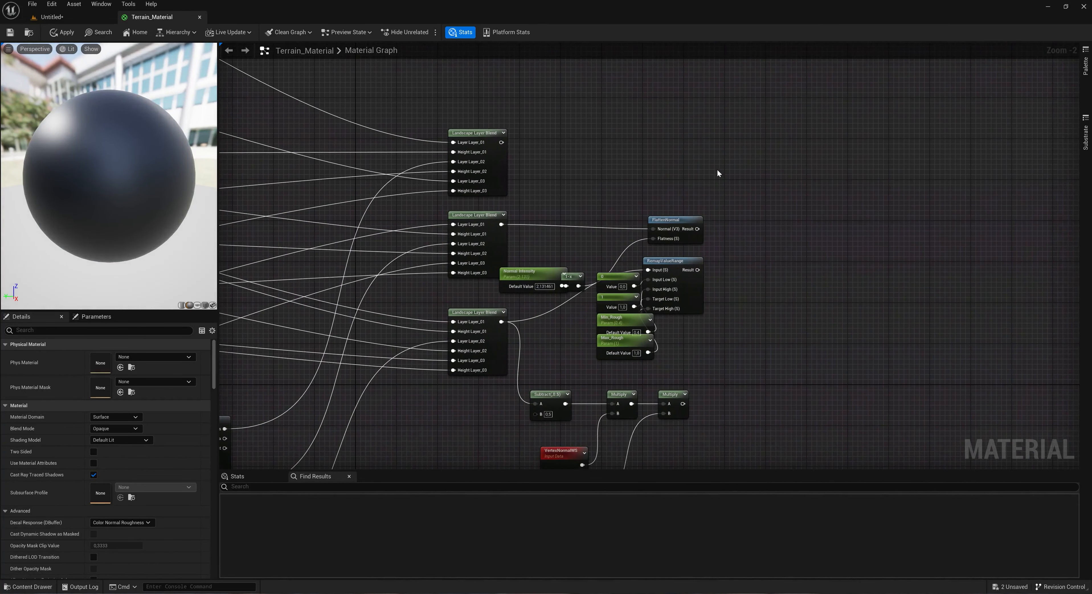
right_click_drag(717, 172, 679, 110)
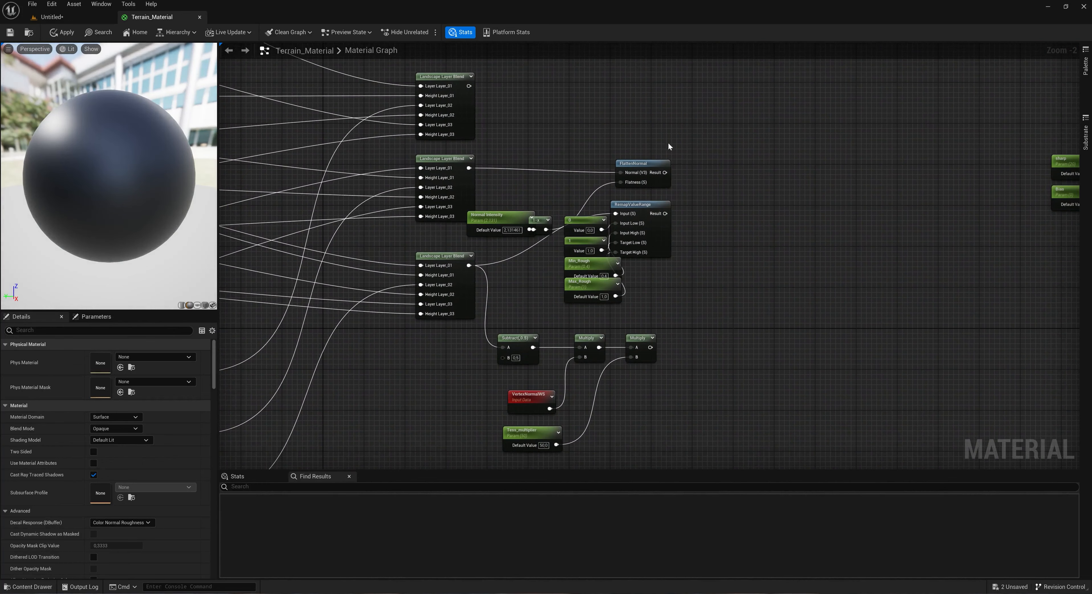
right_click_drag(722, 170, 741, 186)
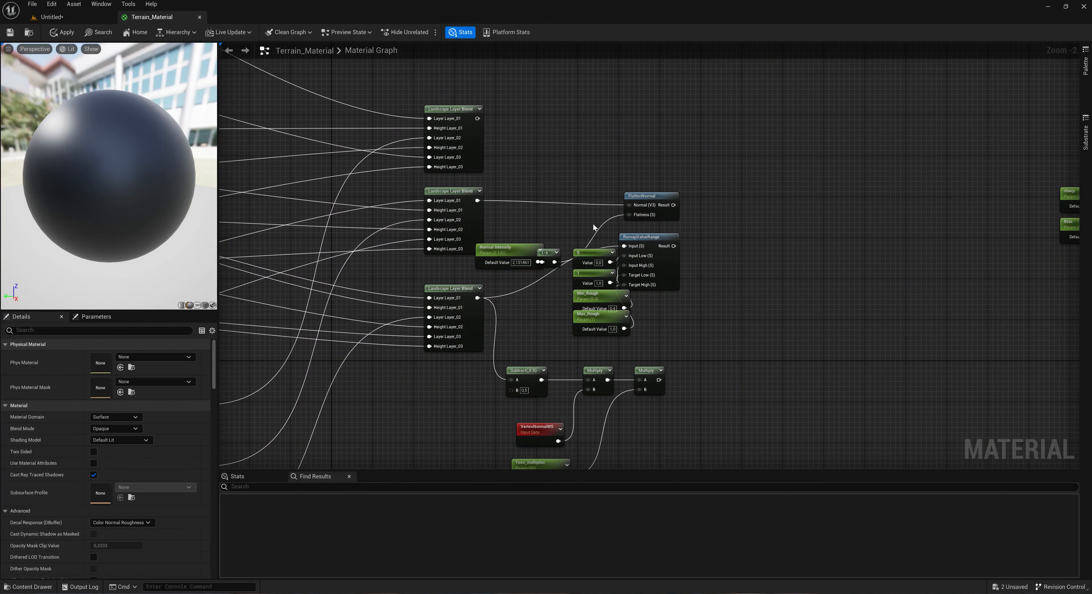
right_click_drag(740, 186, 731, 201)
Step: Add a MakeMaterialAttributes node in the free space beyond the FlattenNormal node
right_click(735, 187)
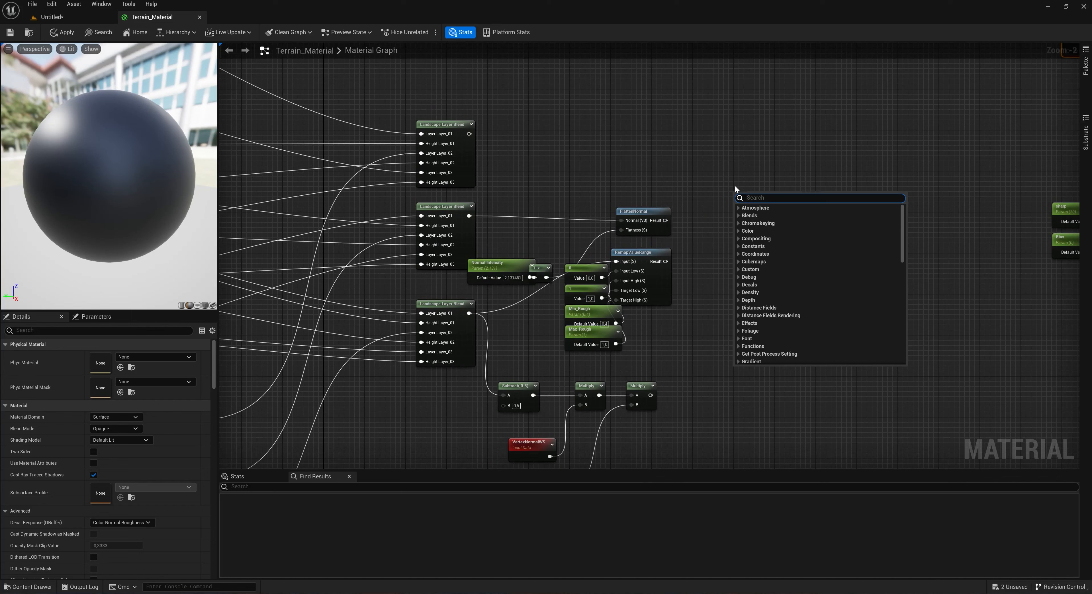
type("mat")
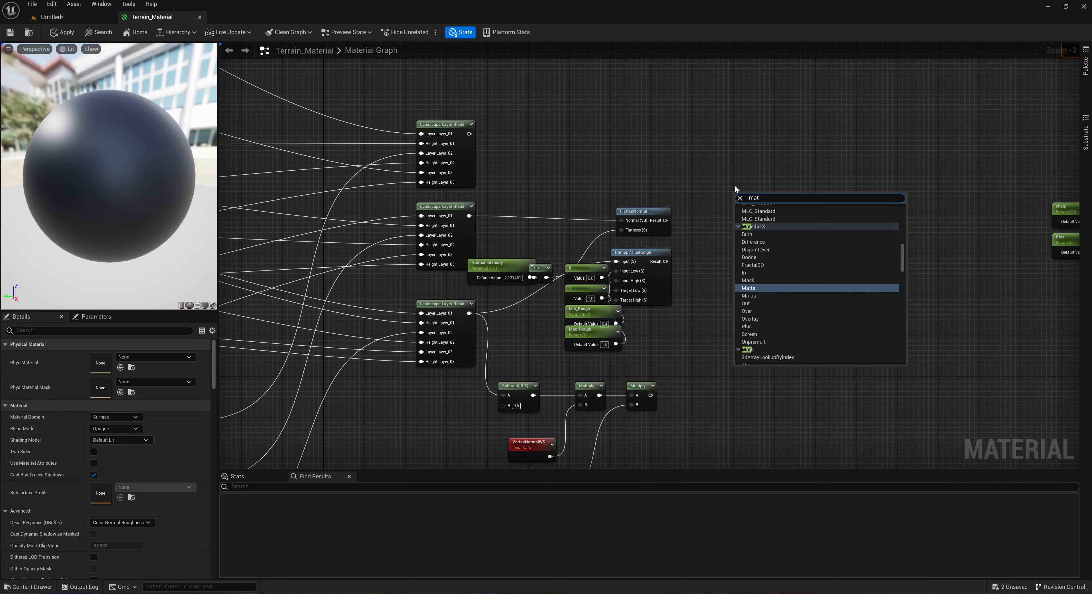
key("BackSpace")
key("BackSpace")
key("BackSpace")
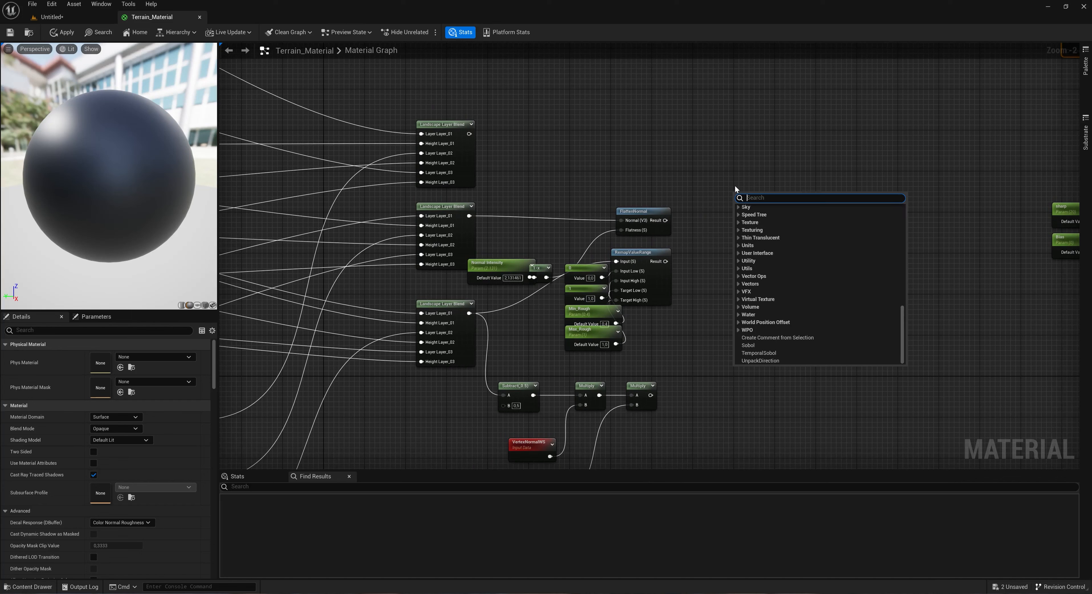
type("make ma")
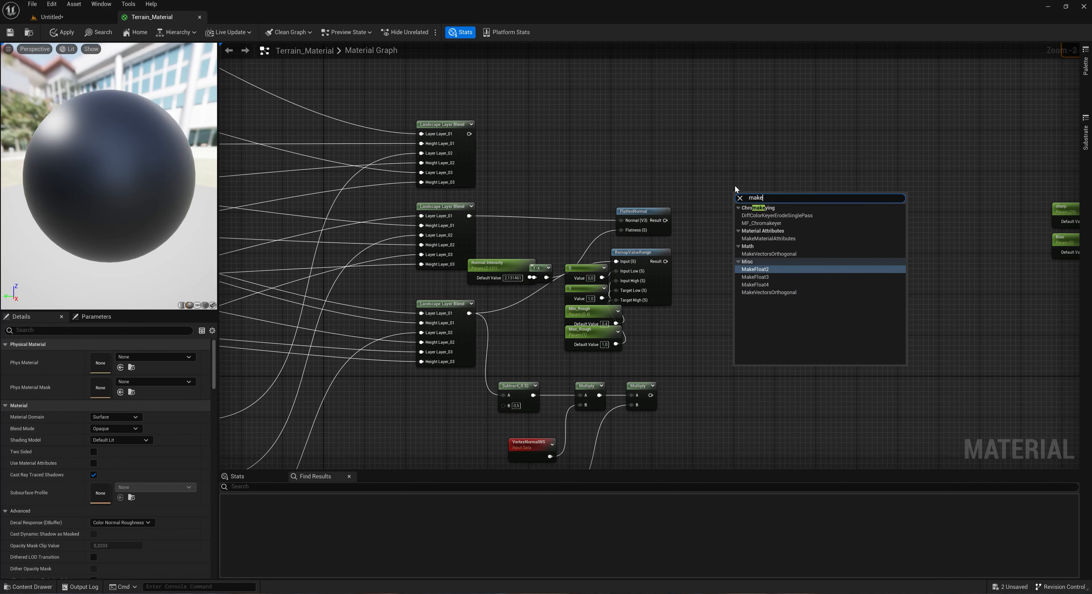
key("Up")
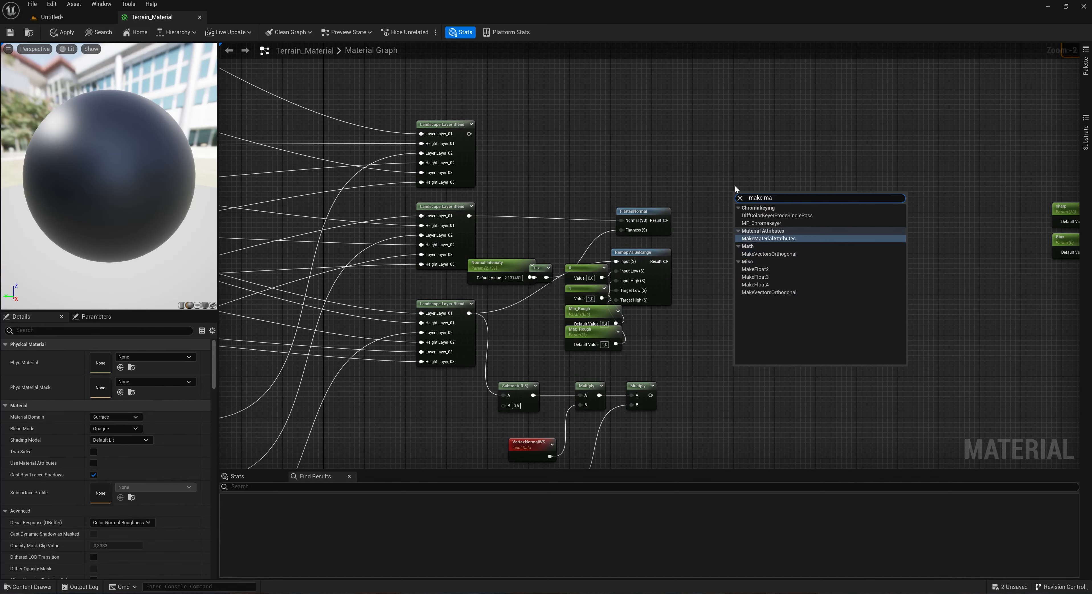
key("Return")
Step: Bring the Terrain_Material output node back beside the MakeMaterialAttributes node, leaving a gap between them
right_click_drag(849, 192, 441, 223)
left_click(695, 67)
right_click_drag(758, 68, 755, 173)
left_click_drag(691, 85, 450, 393)
right_click_drag(514, 349, 574, 191)
left_click_drag(506, 151, 496, 172)
scroll(520, 204, "up", 2)
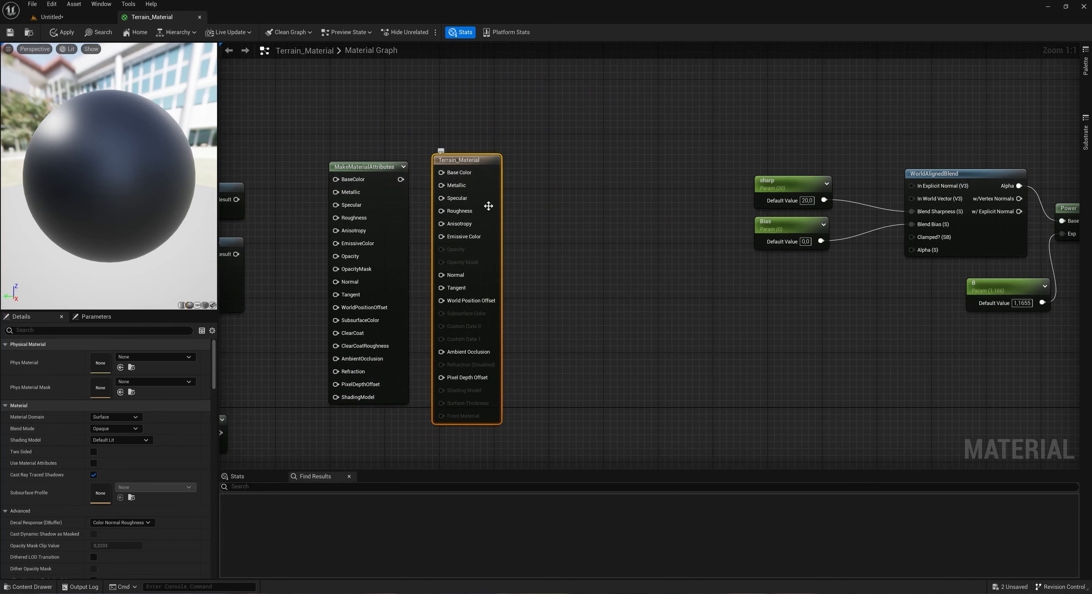
right_click_drag(538, 200, 785, 206)
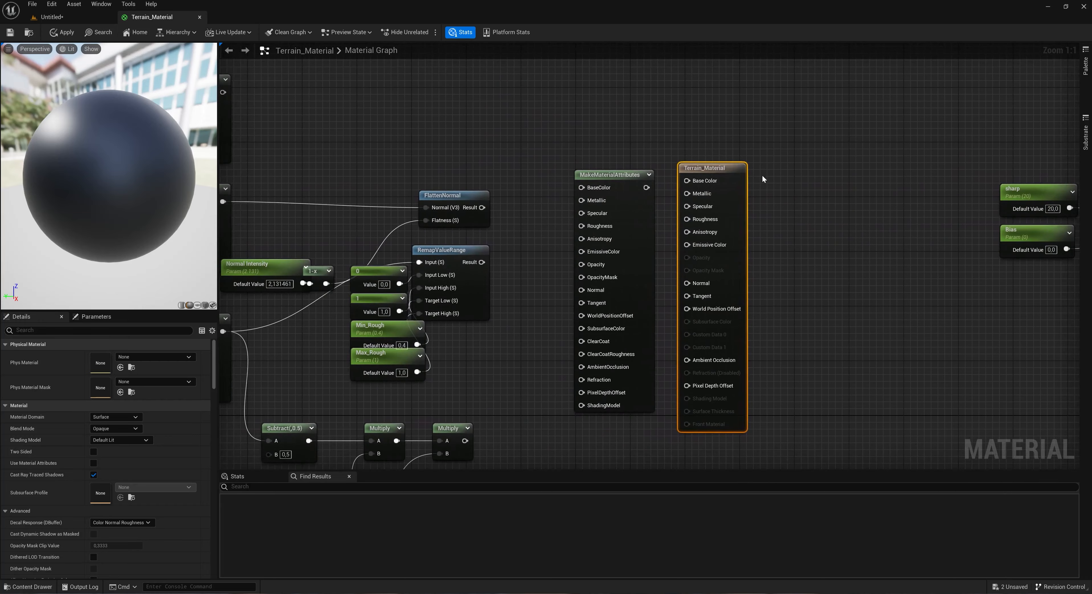
left_click_drag(737, 172, 894, 124)
left_click(625, 174)
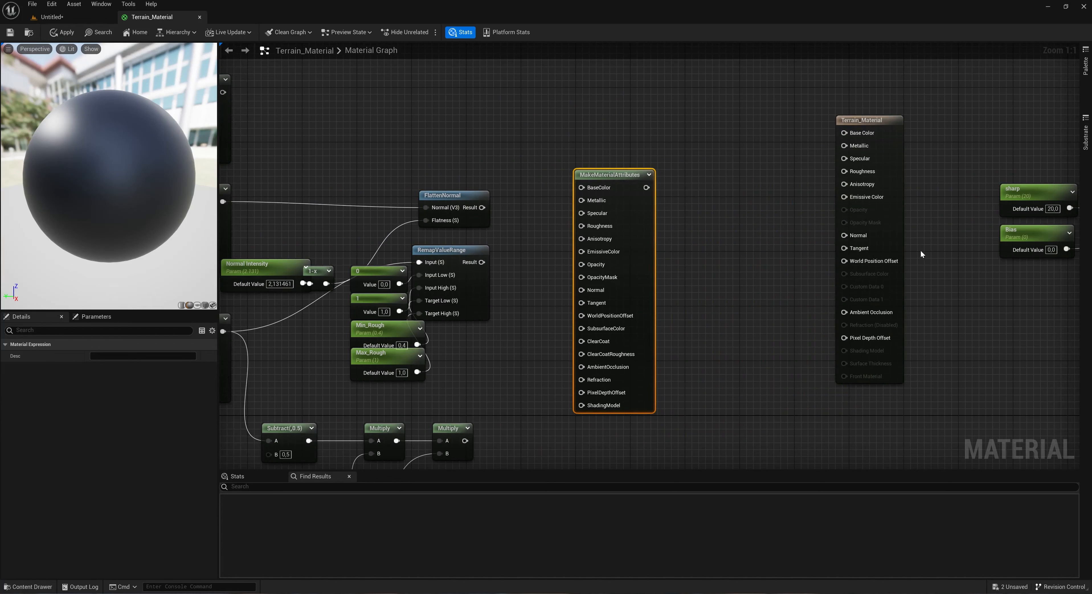
Step: Connect FlattenNormal to Normal, RemapValueRange to Roughness and the first Landscape Layer Blend to BaseColor on the MakeMaterialAttributes node
scroll(690, 134, "down", 2)
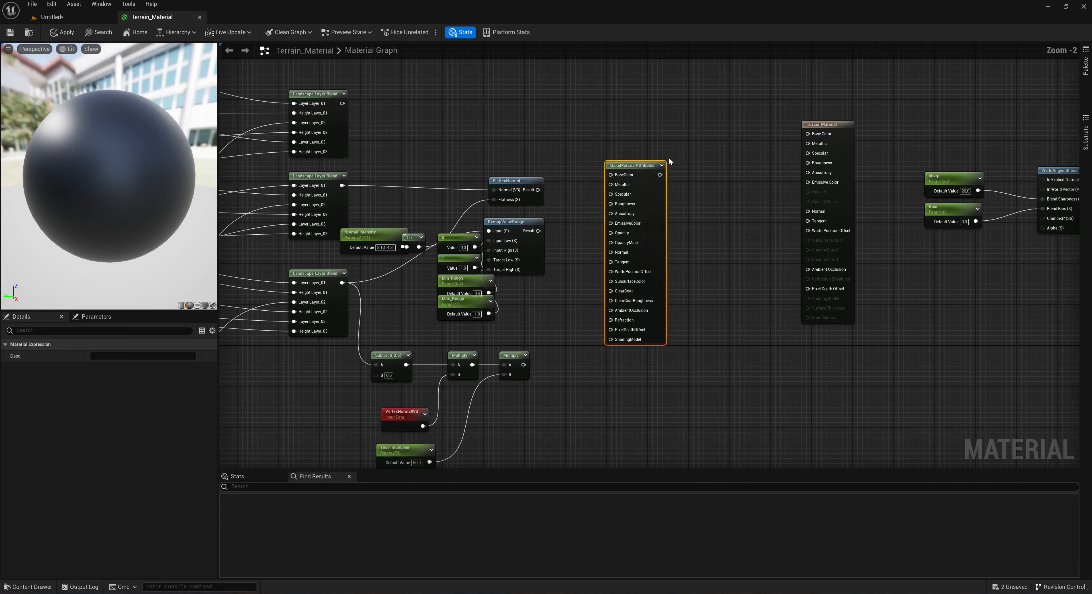
left_click_drag(538, 199, 627, 206)
left_click(543, 207)
left_click_drag(539, 190, 603, 252)
left_click_drag(539, 231, 612, 204)
left_click_drag(342, 103, 611, 175)
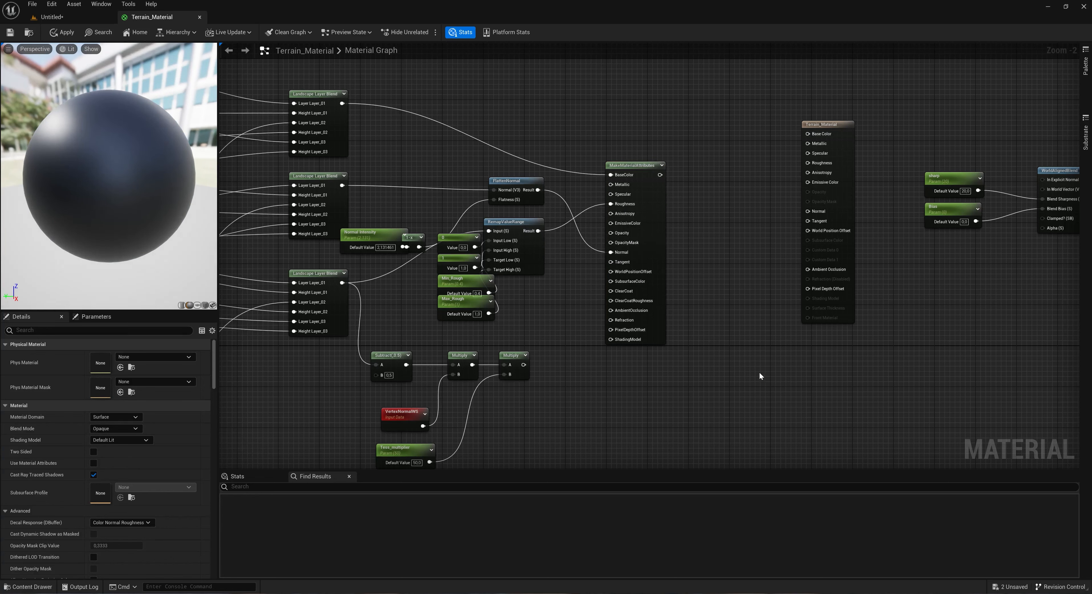
Step: Undo the node rewiring back to the direct Base Color, Roughness and Normal connections on Terrain_Material
key("ctrl+z")
key("ctrl+z")
key("ctrl+z")
key("ctrl+z")
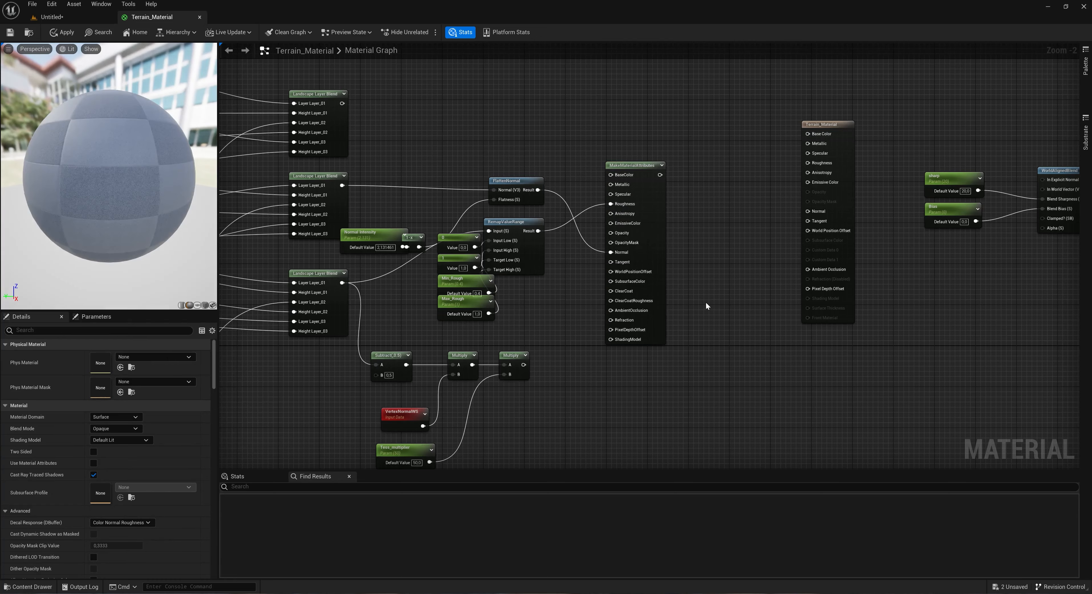
key("ctrl+z")
key("ctrl+z")
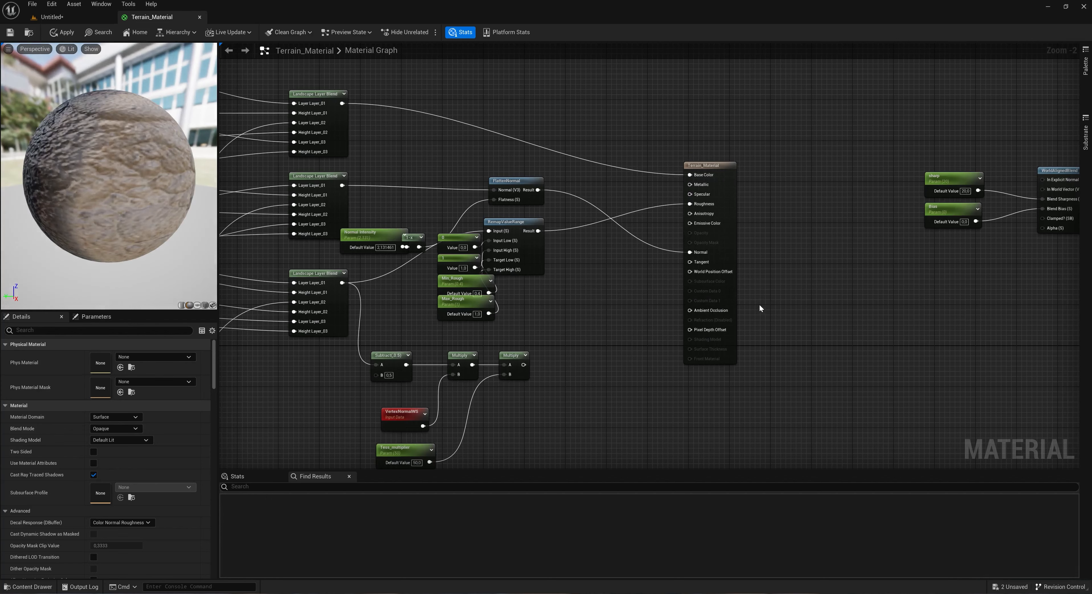
Step: Add a MakeMaterialAttributes node between the FlattenNormal node and the Terrain_Material output node
right_click(588, 134)
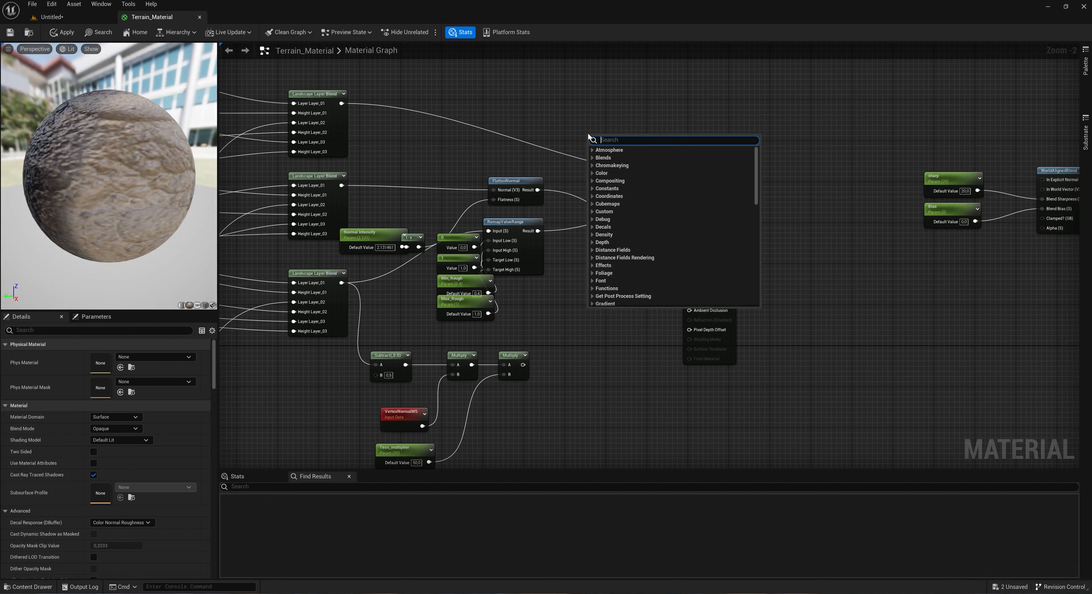
scroll(588, 132, "down", 10)
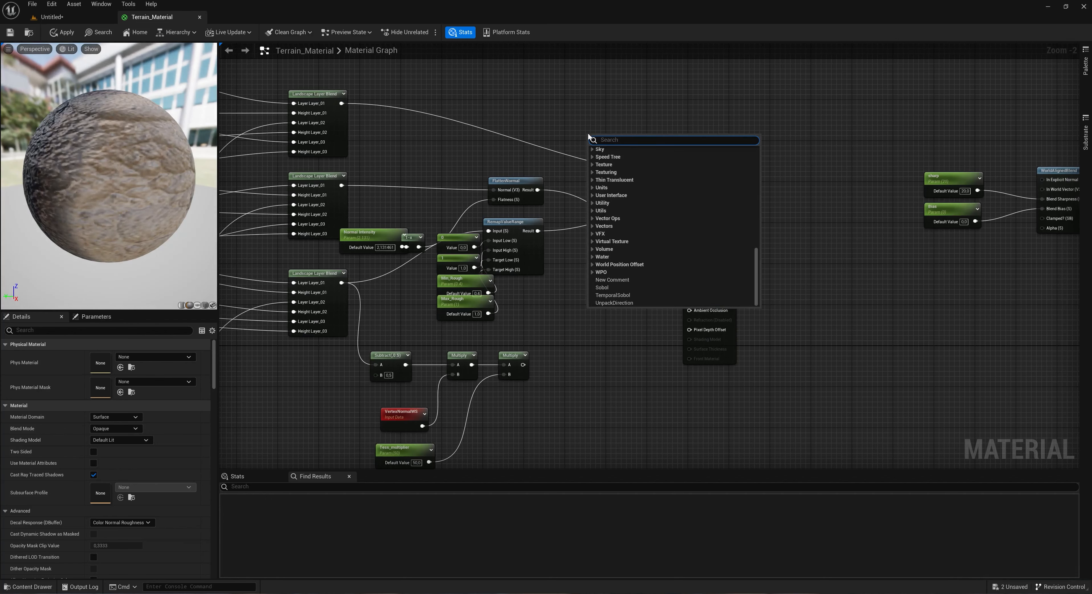
key("Escape")
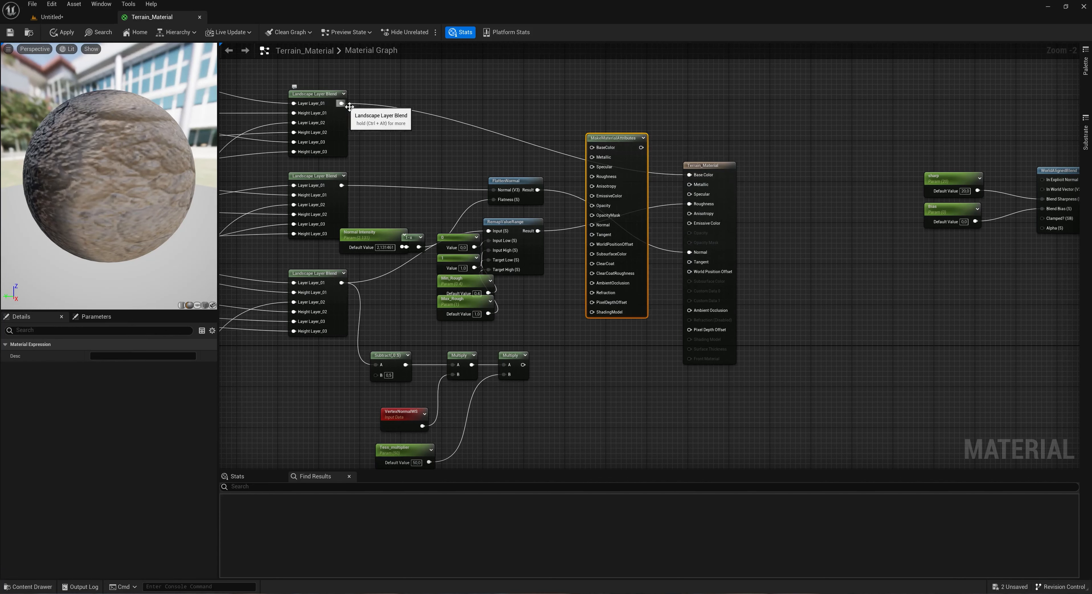
Step: Route the first Landscape Layer Blend, roughness and normal connections into the MakeMaterialAttributes node and preview that node
left_click_drag(346, 104, 593, 148)
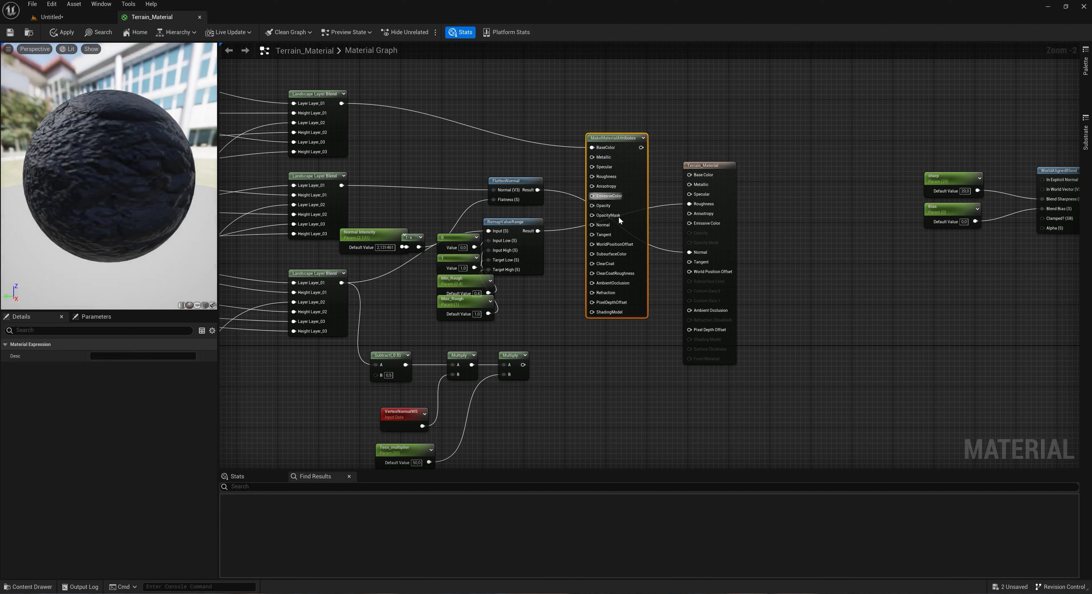
left_click_drag(689, 204, 600, 226, "ctrl")
right_click(610, 146)
left_click(649, 159)
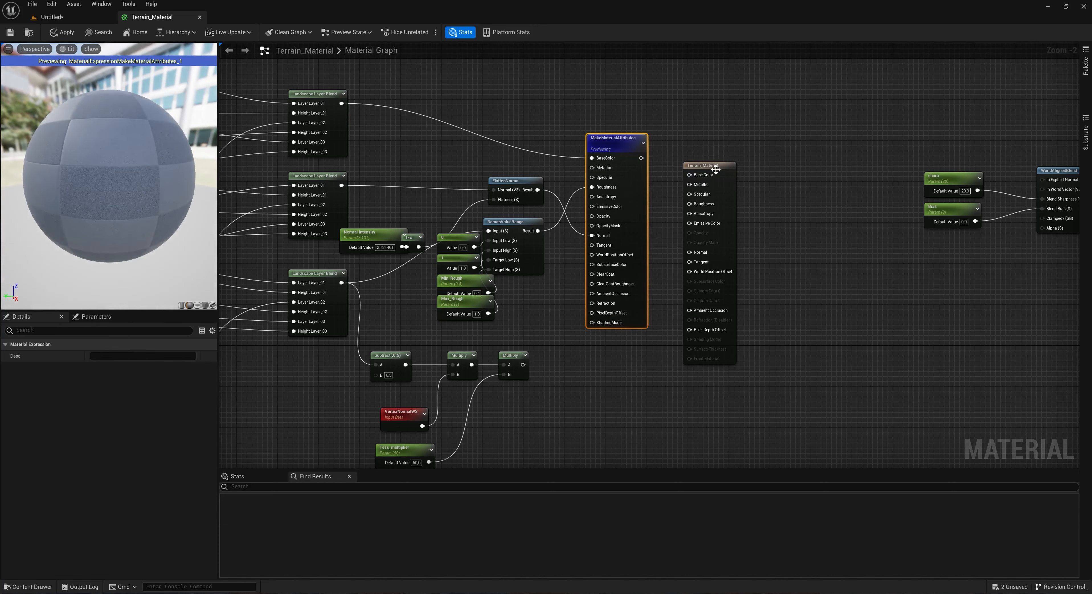
Step: Move the Terrain_Material output node up and well away from the MakeMaterialAttributes node to free up space between them
left_click_drag(716, 169, 818, 97)
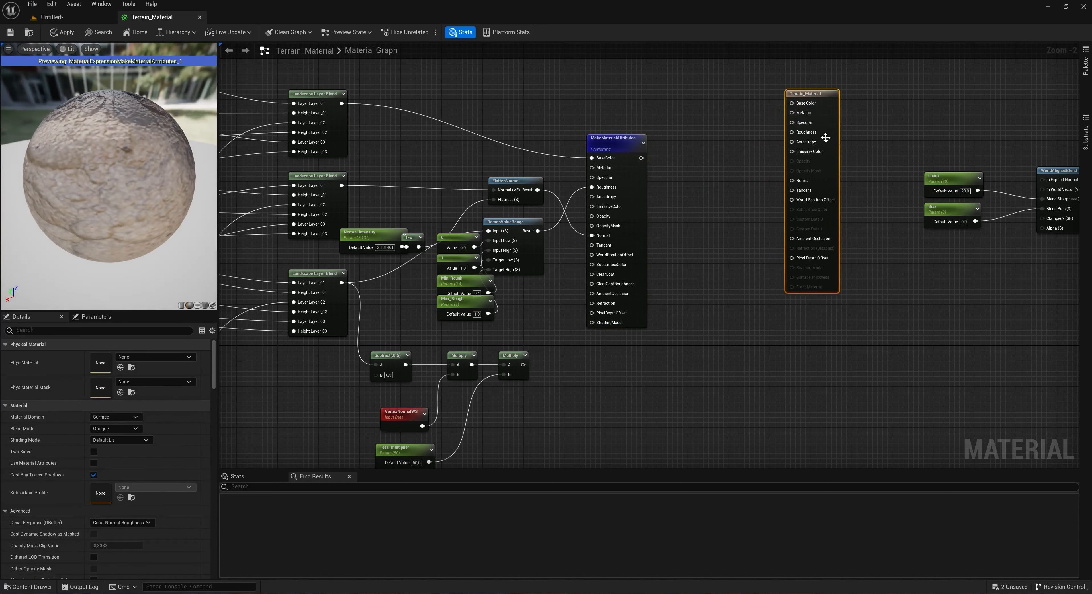
left_click_drag(641, 158, 691, 146)
left_click(842, 92)
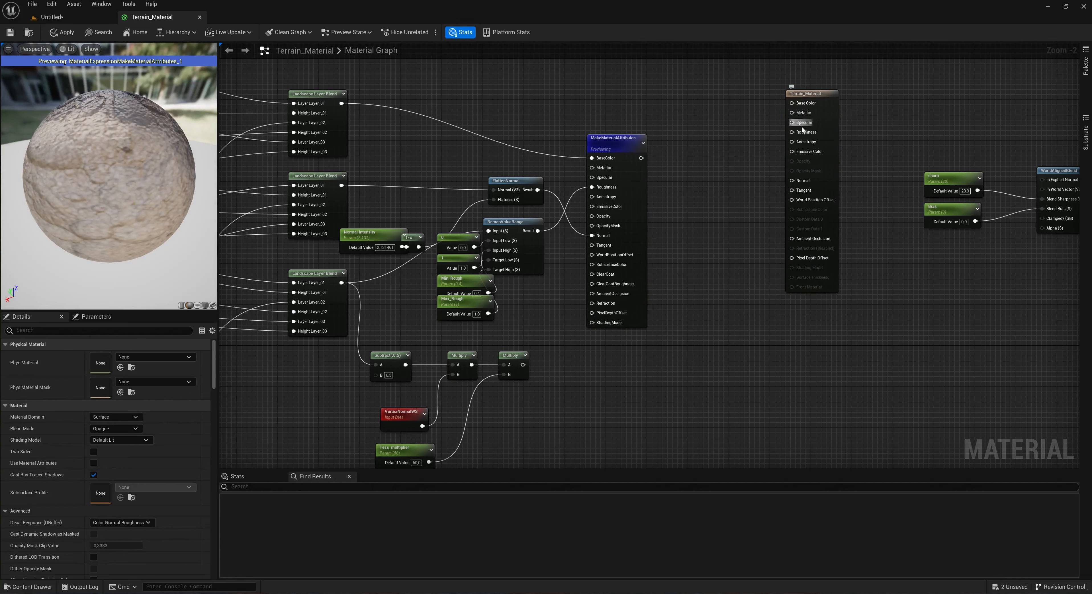
right_click_drag(749, 93, 659, 229)
left_click_drag(727, 231, 854, 114)
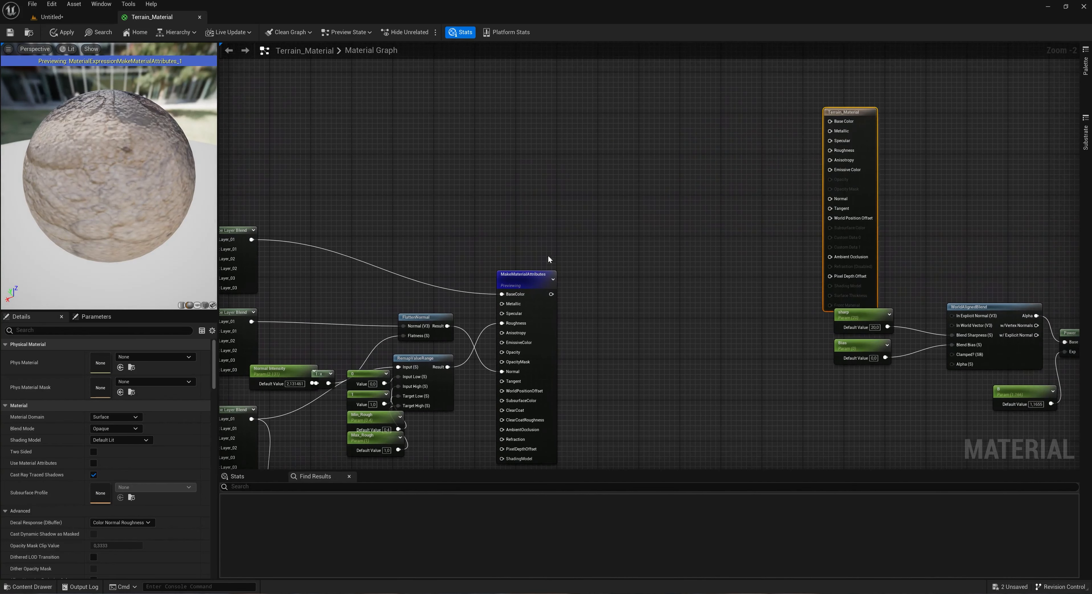
Step: Duplicate the MakeMaterialAttributes node and place the unconnected copy directly above the original
left_click(535, 276)
key("ctrl+w")
left_click_drag(596, 202, 537, 82)
left_click(628, 121)
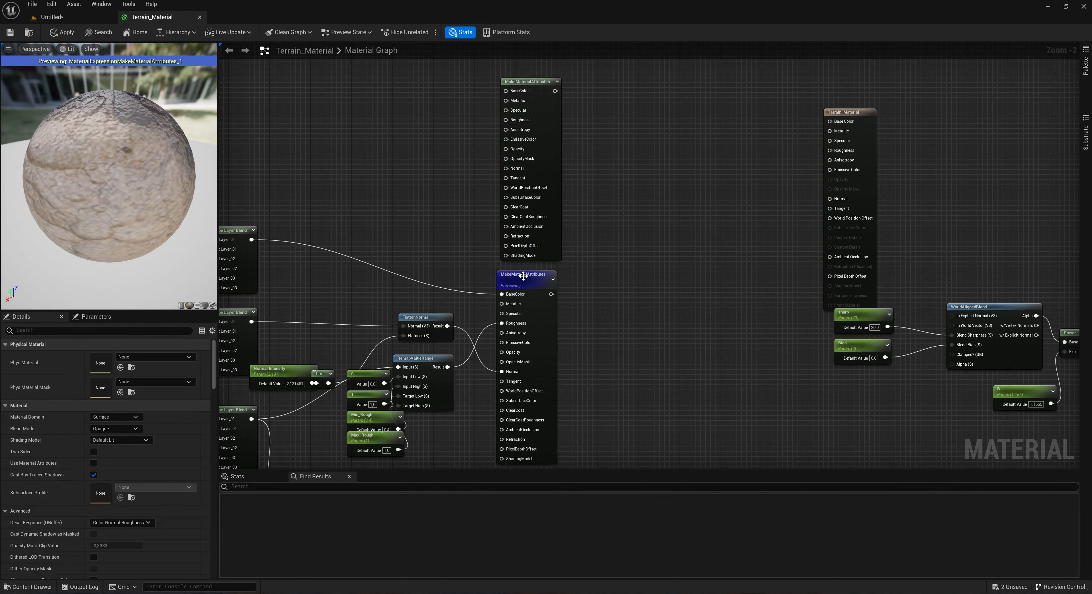
Step: Add a Texture Sample node beside the new MakeMaterialAttributes node and connect its RGB output to BaseColor
right_click_drag(517, 151, 586, 163)
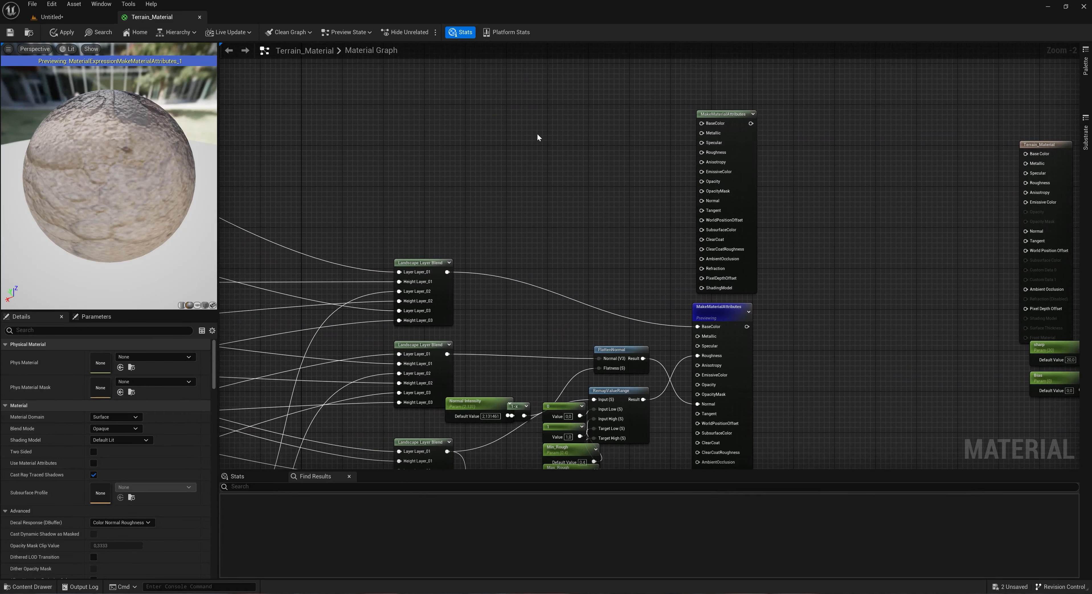
key("t")
left_click(544, 134)
left_click_drag(576, 138, 701, 124)
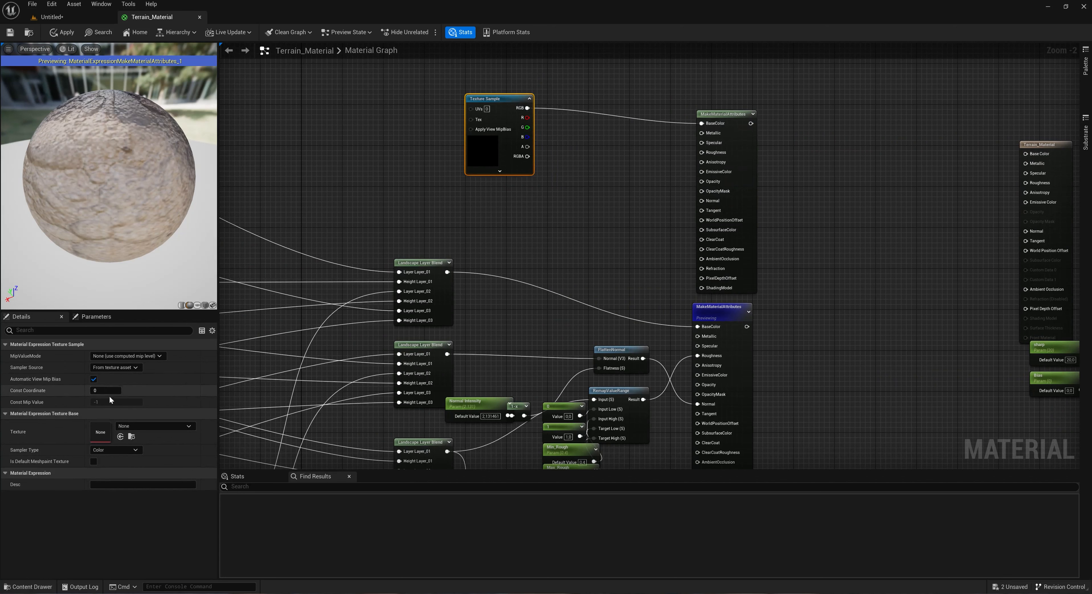
Step: Assign the 2ndInfectedMapLinear texture to the Texture Sample node
left_click(147, 427)
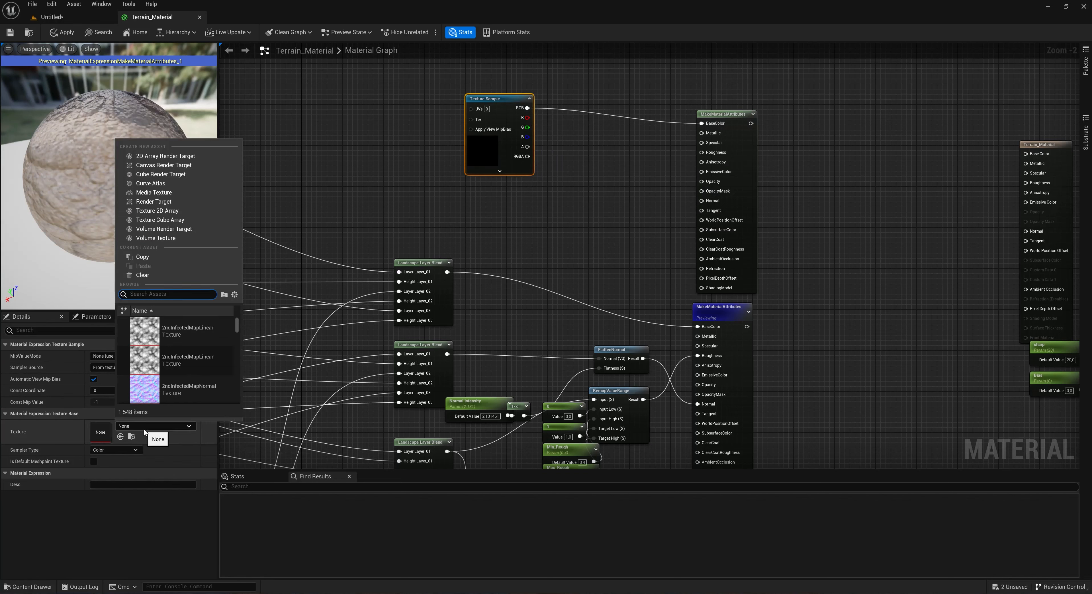
scroll(192, 334, "down", 5)
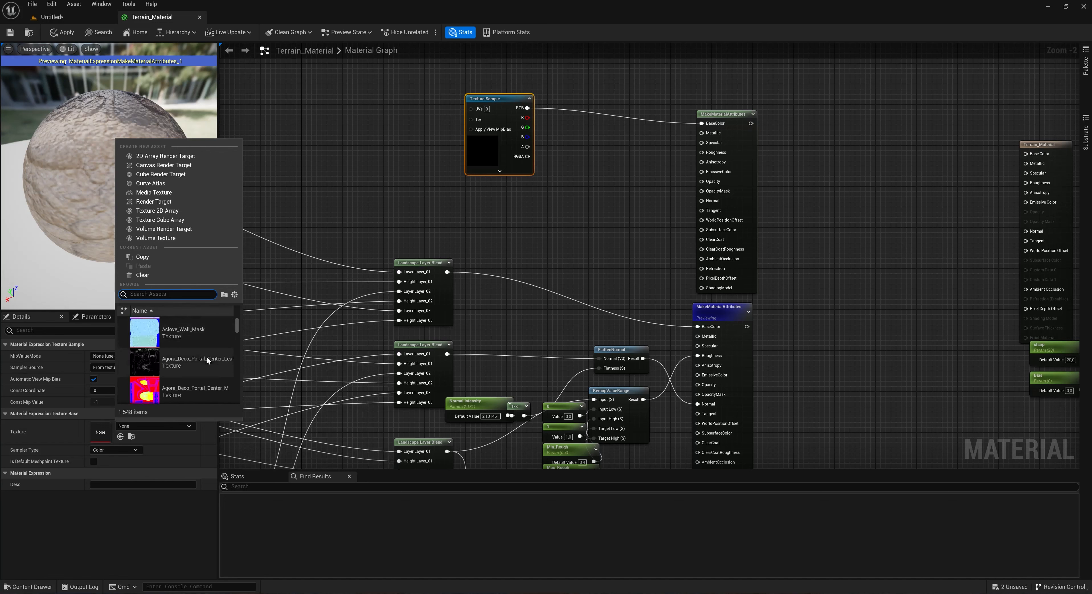
left_click_drag(239, 330, 237, 297)
left_click(206, 338)
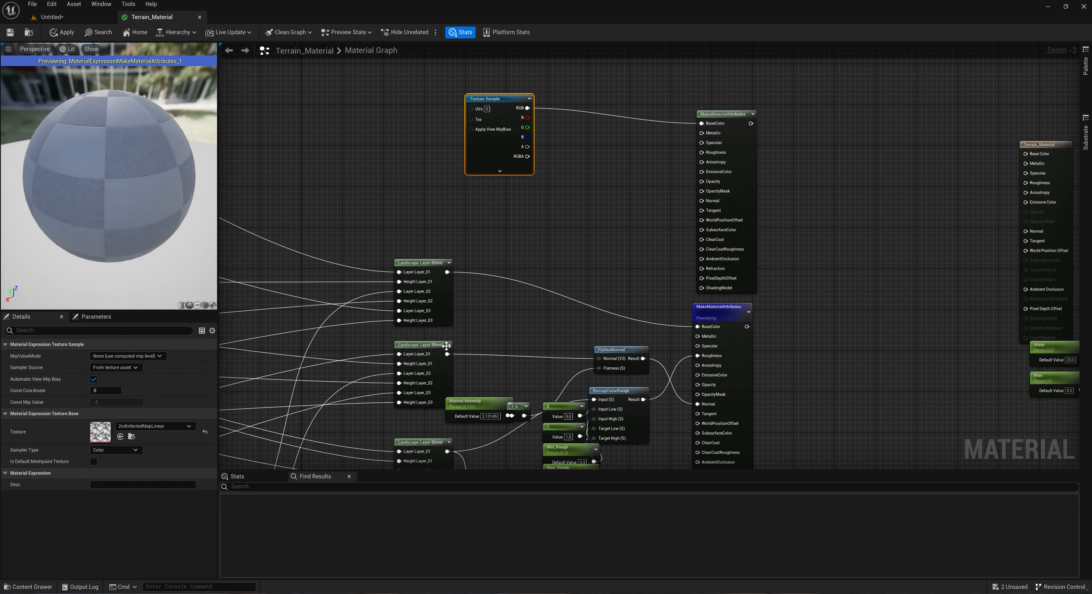
Step: Search the textures for "clou" and assign the Cloud texture to the Texture Sample node
left_click_drag(507, 165, 497, 169)
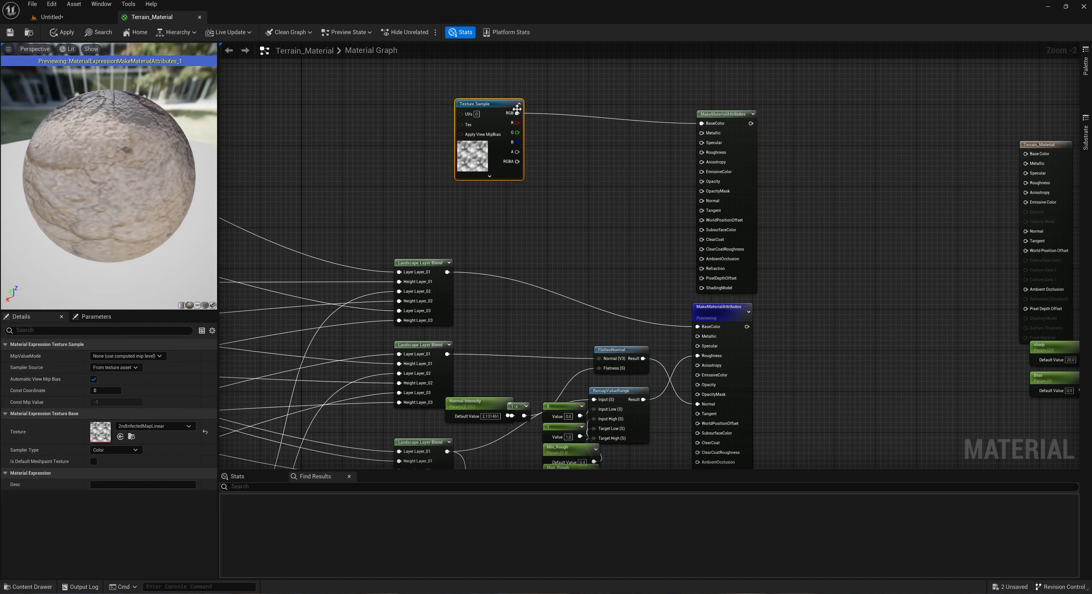
left_click(157, 426)
type("clou")
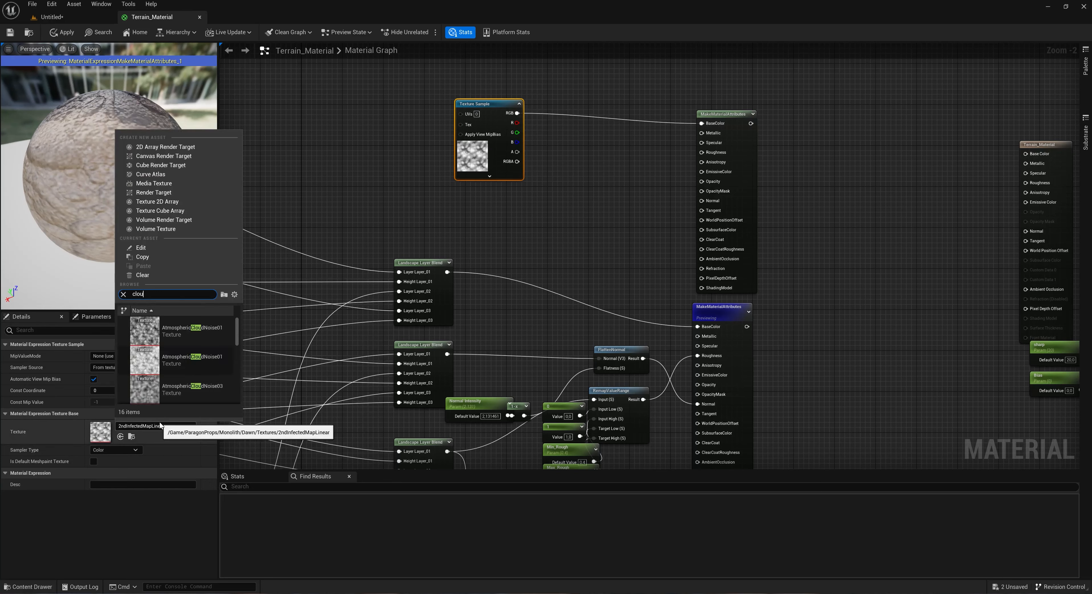
scroll(207, 391, "down", 5)
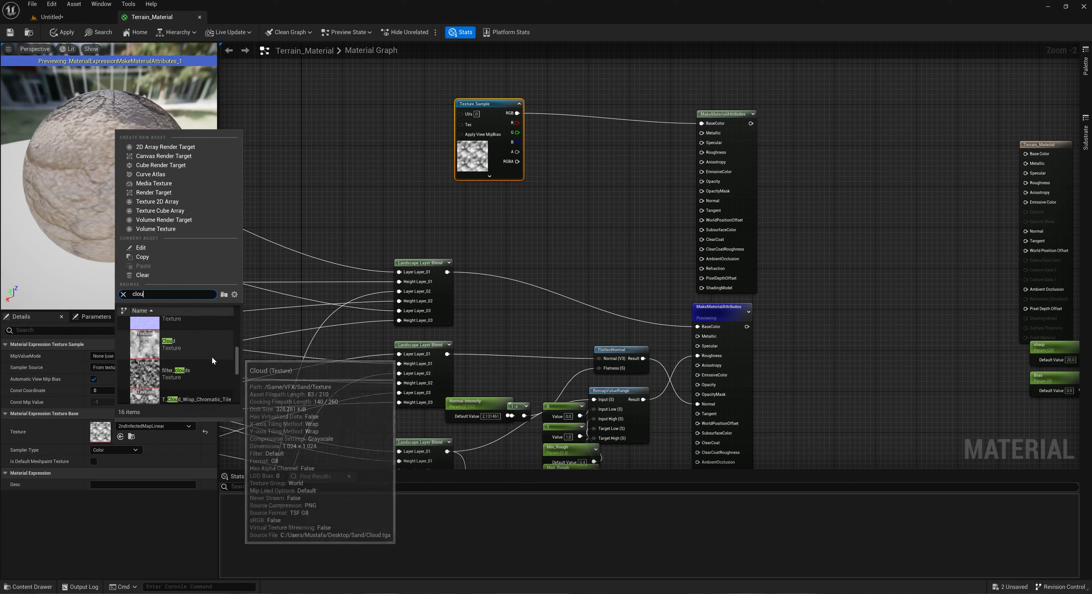
left_click(193, 349)
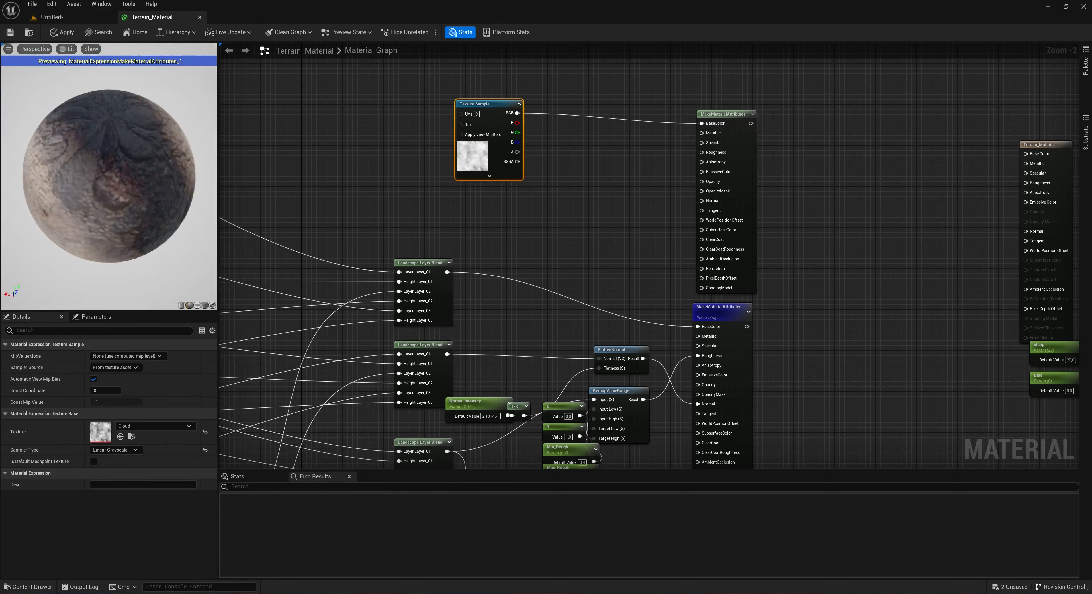
Step: Preview the upper MakeMaterialAttributes node and orbit the preview sphere to inspect the cloud texture
right_click(738, 114)
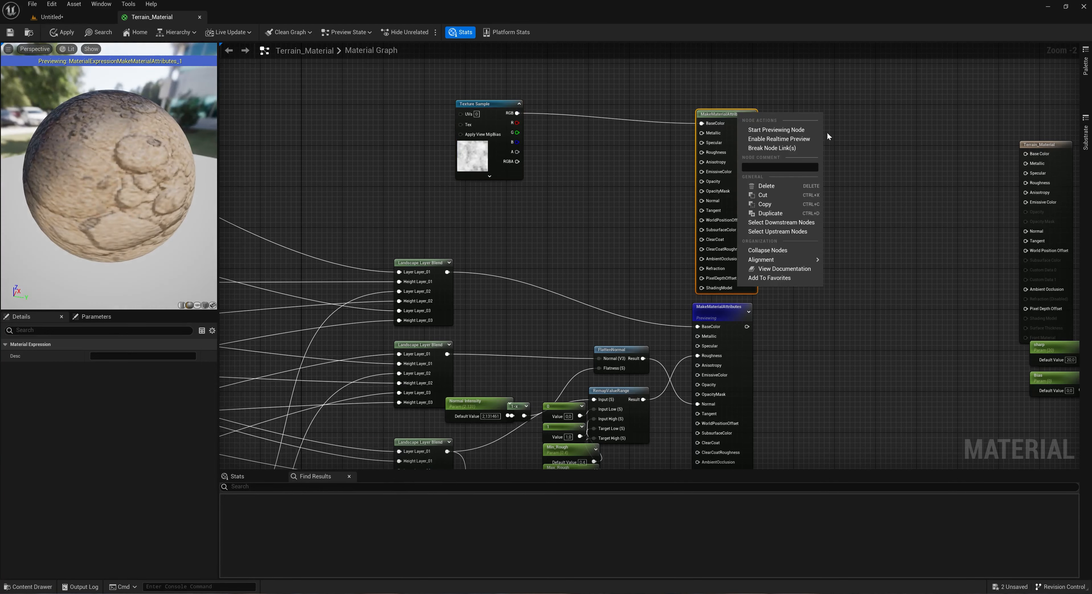
left_click(801, 129)
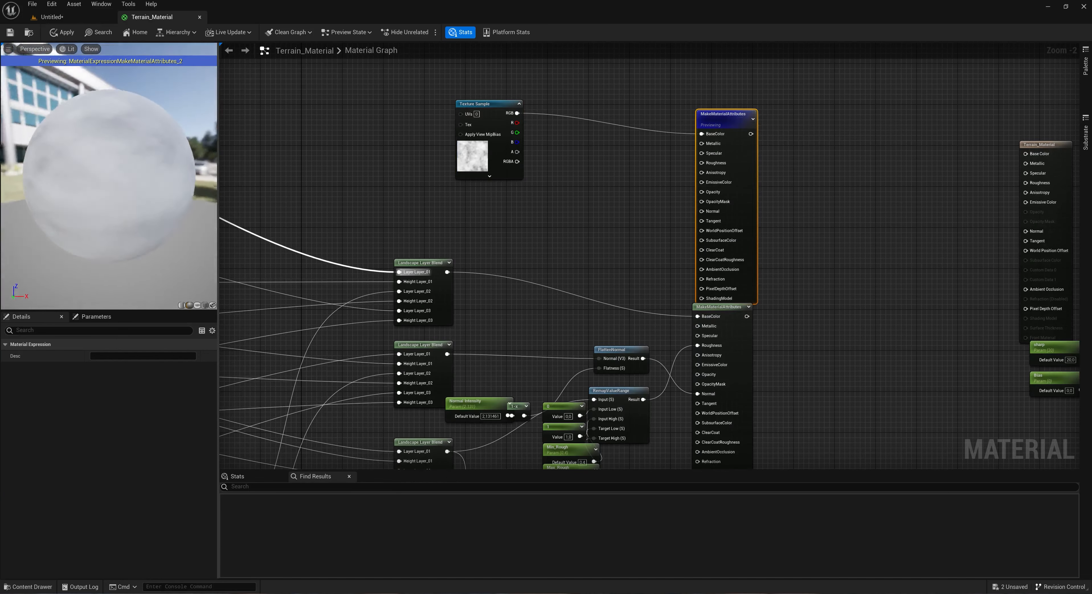
left_click_drag(83, 128, 153, 178)
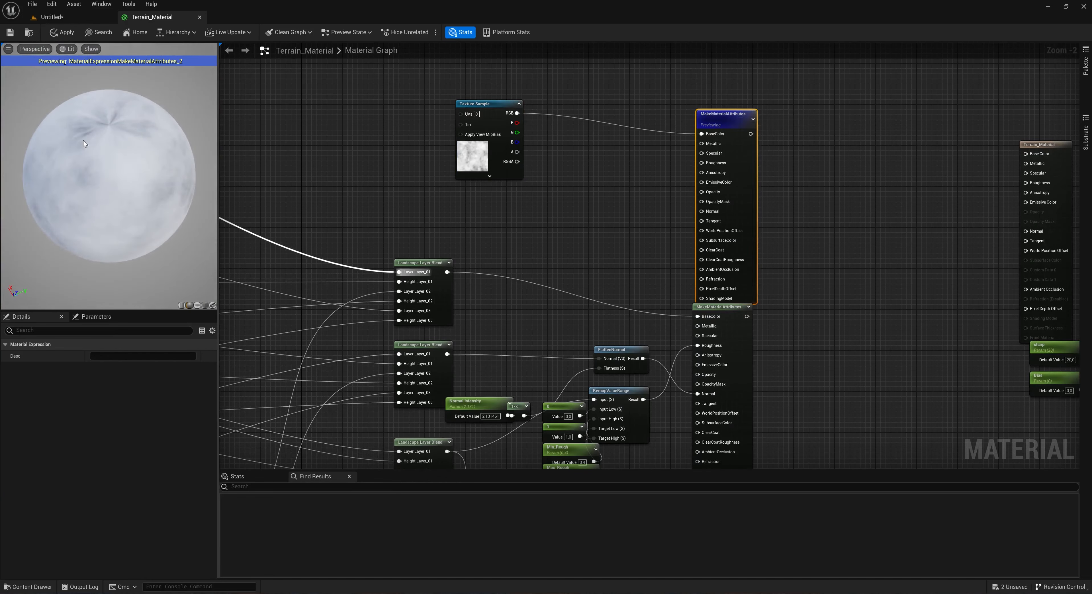
left_click(417, 168)
Step: Add a Panner node in front of the Texture Sample and connect its output to the sample's UVs
right_click_drag(284, 142, 467, 203)
left_click_drag(644, 212, 691, 197)
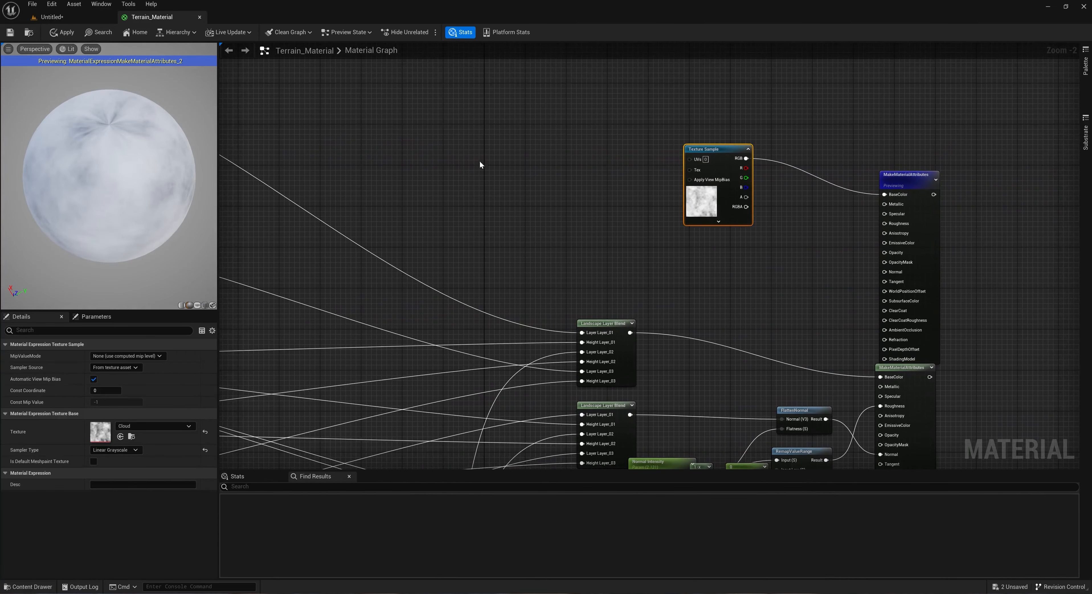
left_click(462, 168)
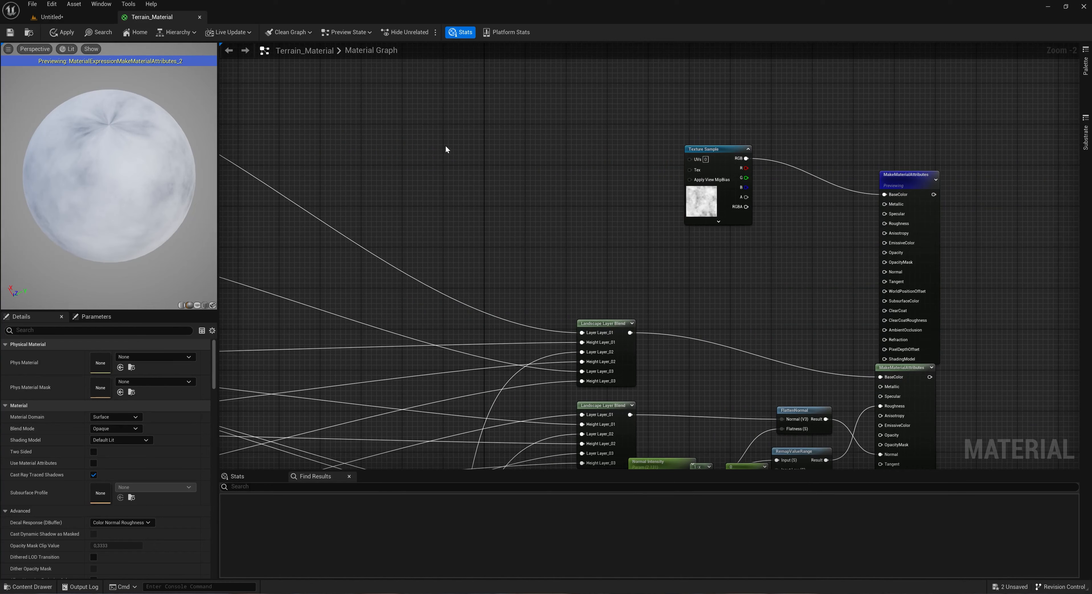
left_click(585, 151)
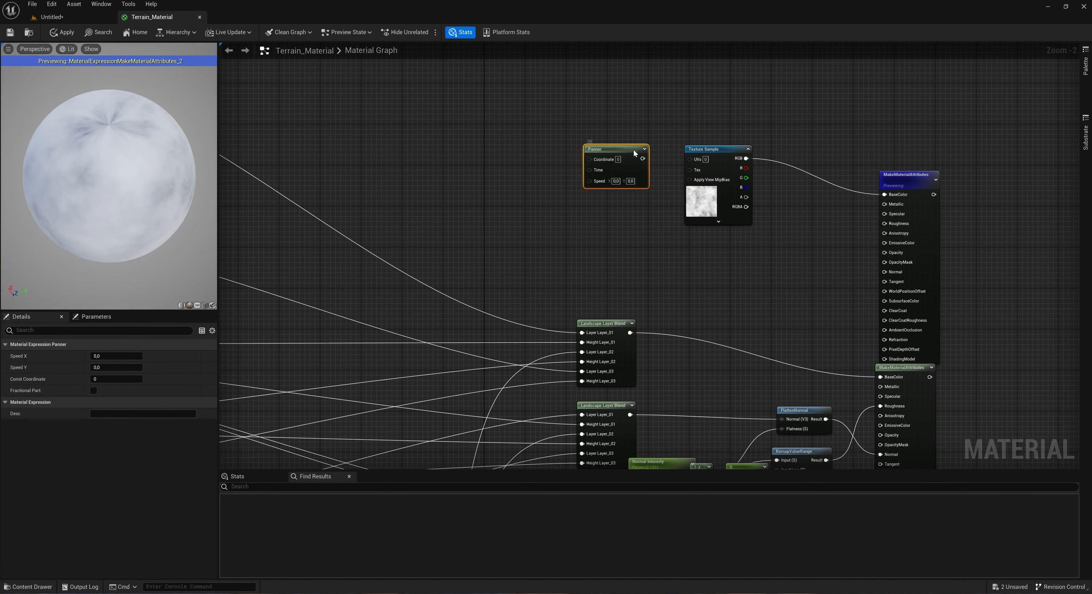
left_click_drag(633, 149, 706, 160)
left_click_drag(597, 167, 623, 147)
Step: Add a TexCoord node ahead of the Panner, leaving room between the two nodes
right_click_drag(475, 153, 583, 167)
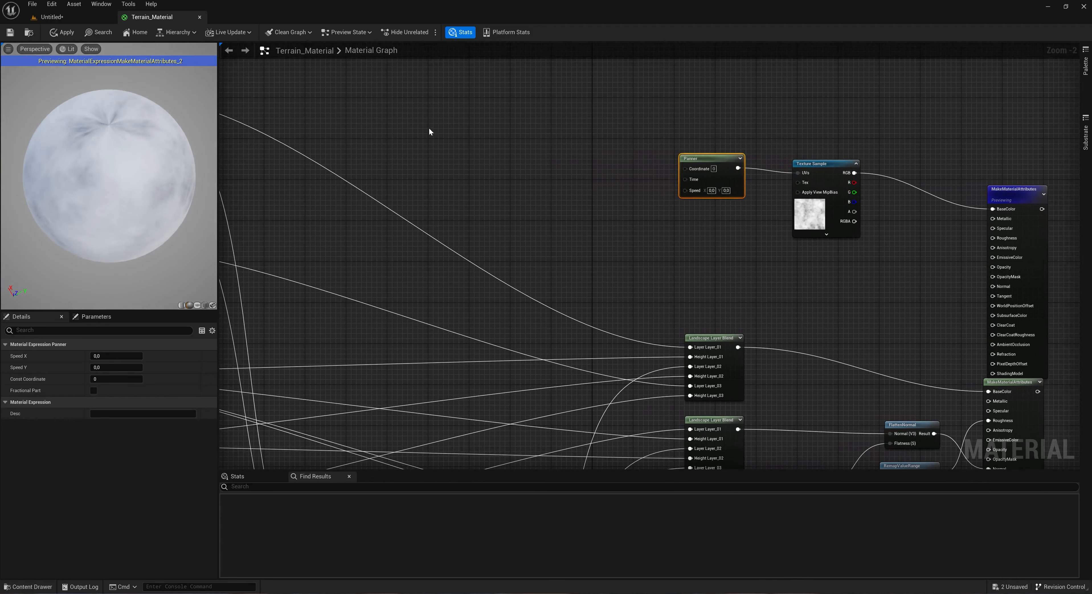
left_click(406, 108)
right_click_drag(468, 136, 432, 165)
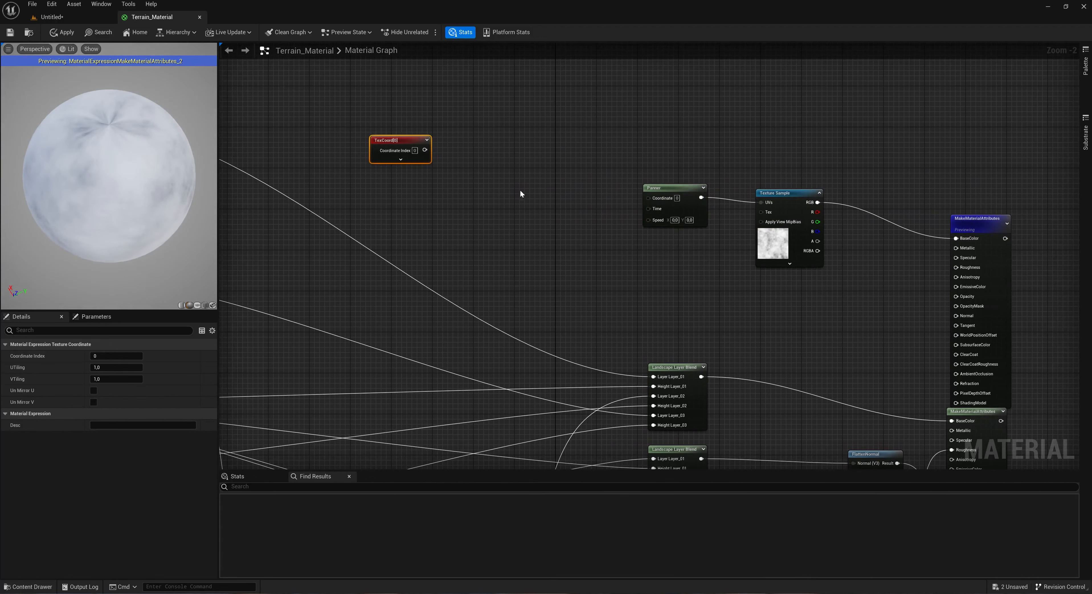
Step: Add two scalar parameter nodes and stack them directly beneath the TexCoord node
key("s")
left_click(425, 198)
type("s")
left_click(425, 244)
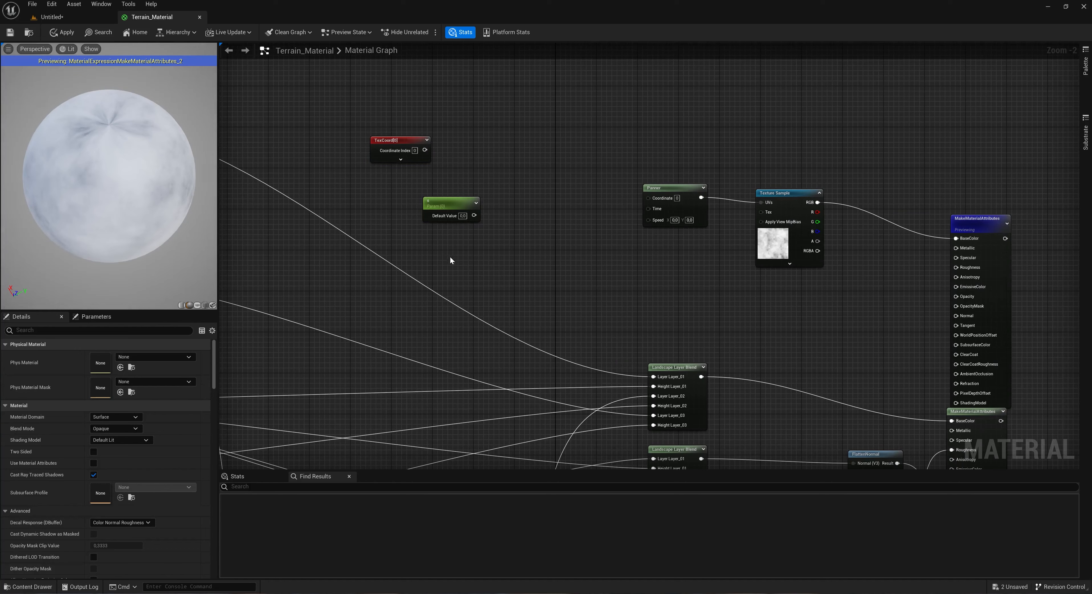
key("s")
left_click(432, 233)
left_click_drag(391, 199, 469, 256)
left_click_drag(461, 239, 409, 214)
left_click(440, 237)
left_click(462, 242)
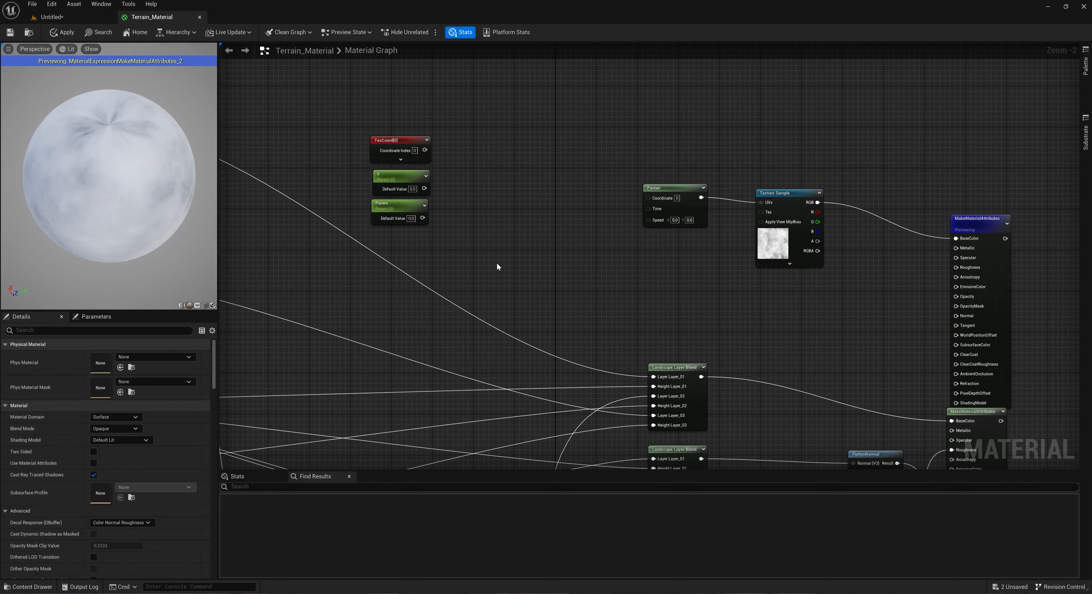
Step: Add an AppendVector node and connect the two scalar parameters to its A and B inputs
right_click_drag(510, 259, 472, 247)
right_click(419, 183)
type("ape")
key("BackSpace")
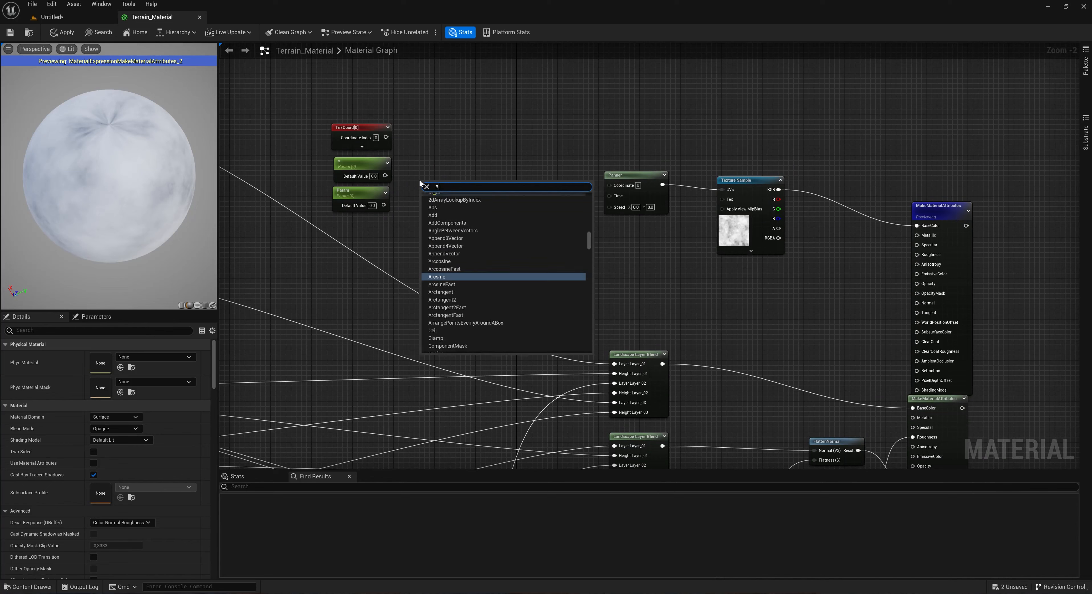
type("e")
key("BackSpace")
type("pen")
key("Return")
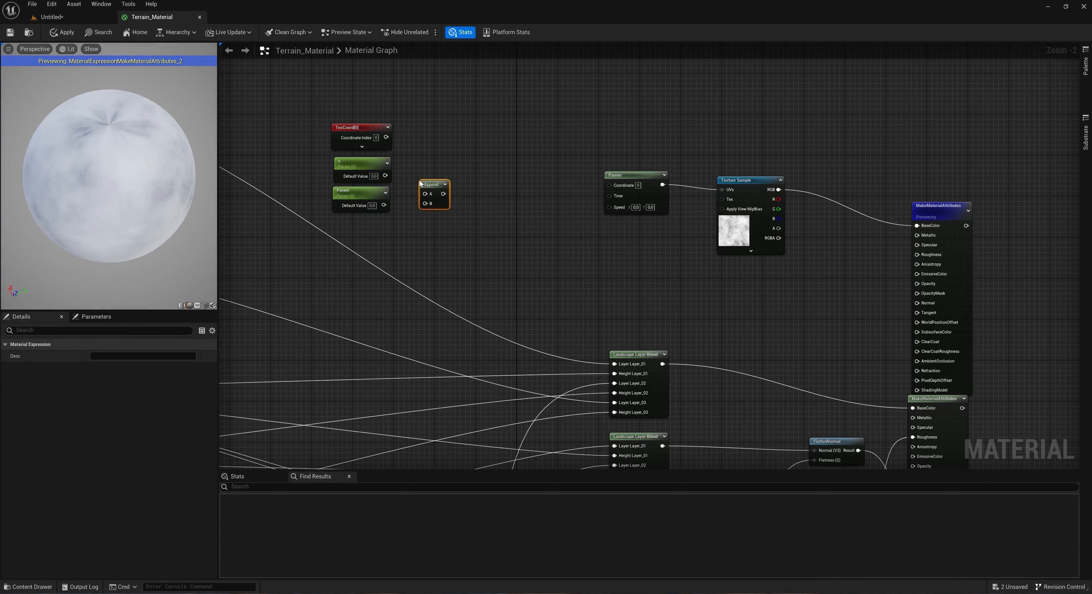
left_click_drag(383, 205, 428, 187)
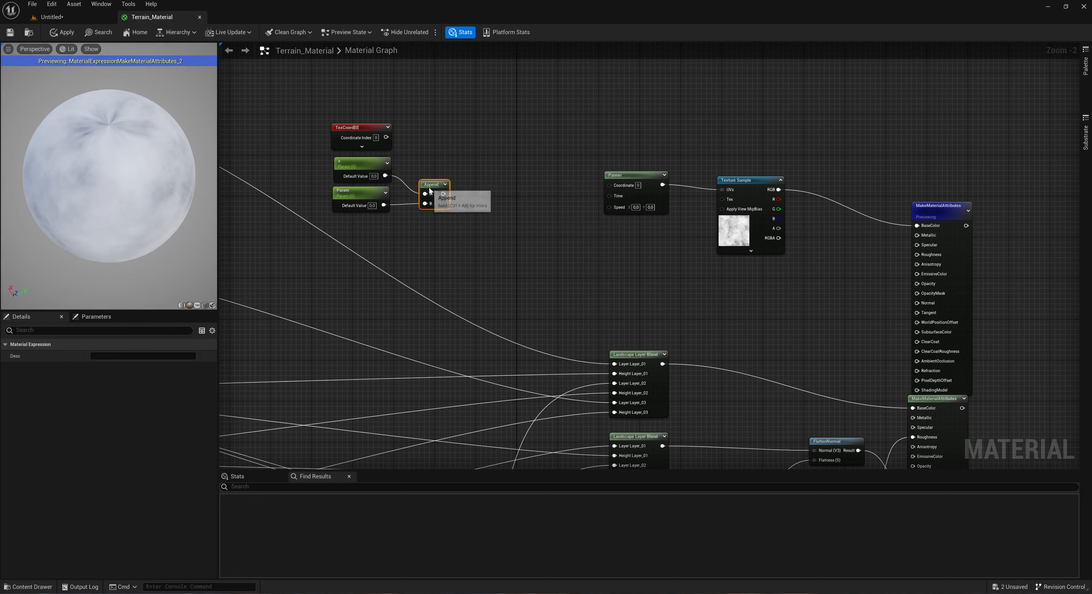
Step: Add a Multiply node and connect TexCoord to its A input and the Append output to B
left_click(475, 144)
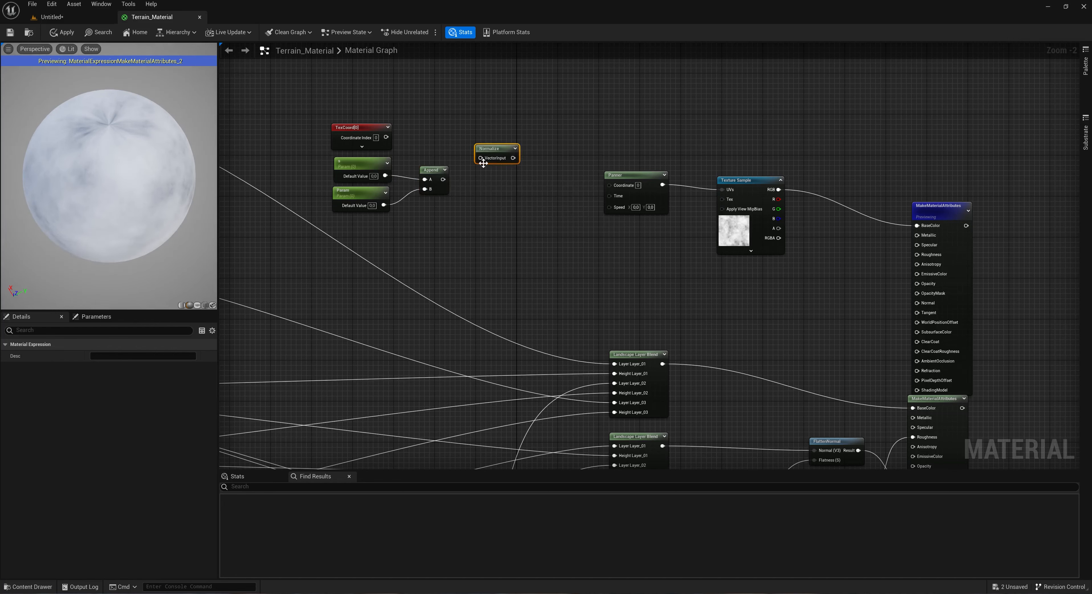
key("Delete")
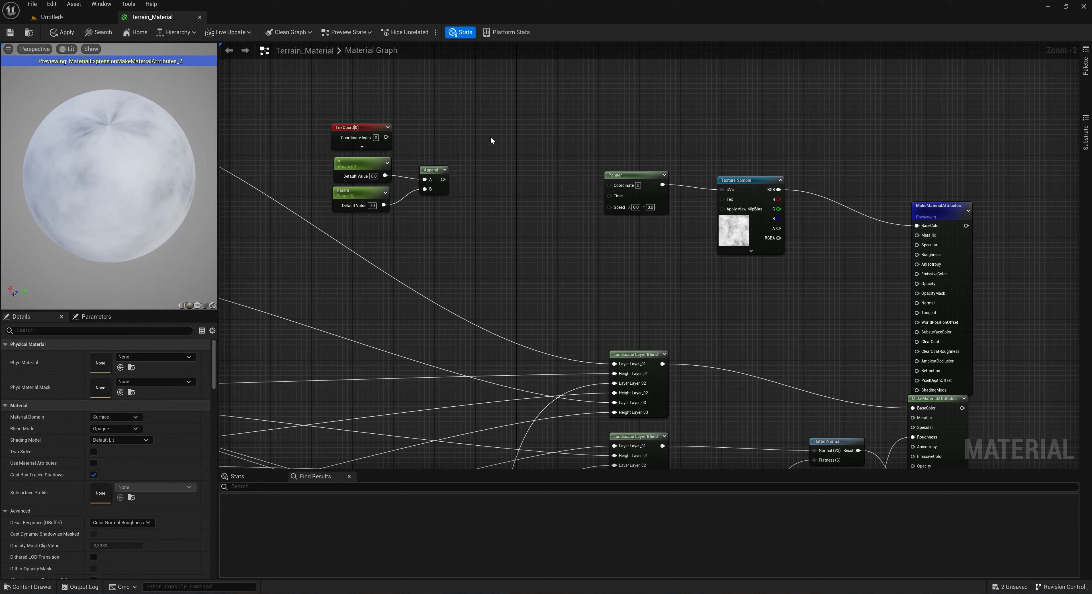
left_click(491, 140)
left_click_drag(386, 137, 496, 152)
left_click_drag(443, 180, 502, 162)
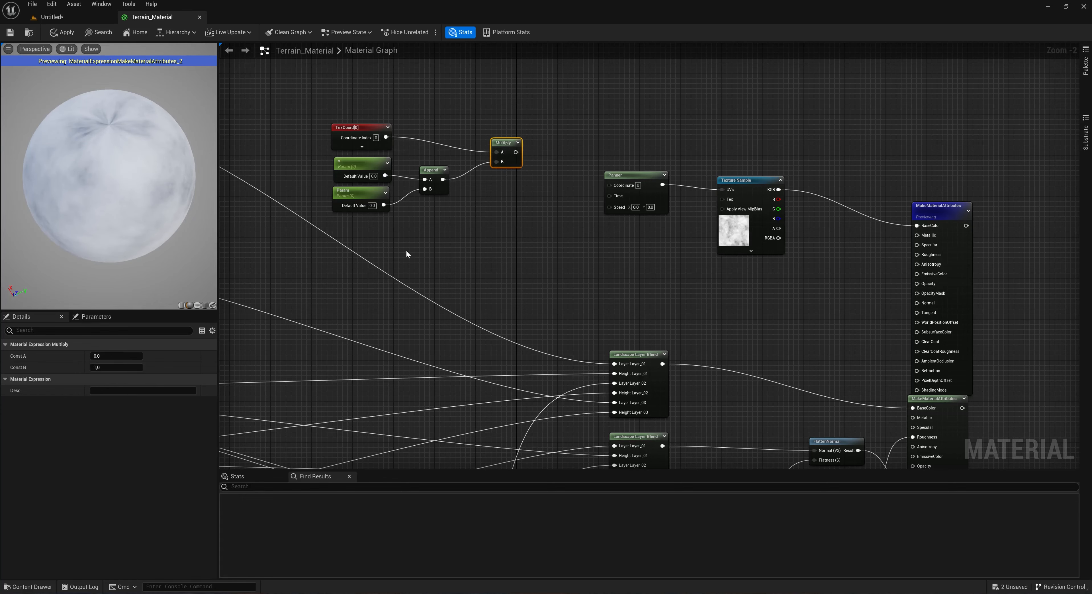
Step: Duplicate the parameters and Append group, connect the copy to the Panner's Speed and the Multiply output to its Coordinate
left_click_drag(328, 220, 422, 162)
key("ctrl+d")
left_click_drag(441, 256, 611, 208)
left_click(489, 257)
left_click_drag(516, 153, 609, 184)
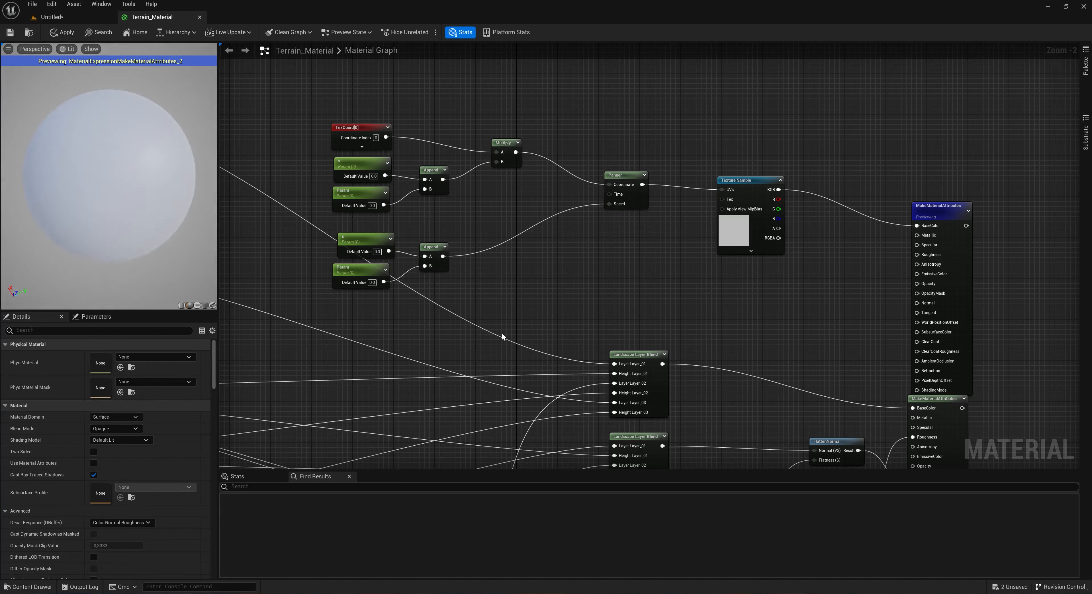
Step: Rename the first scalar parameter feeding the upper Append node to Wind_TillingX
left_click_drag(365, 238, 356, 238)
left_click(356, 164)
left_click(116, 356)
type("Wind_")
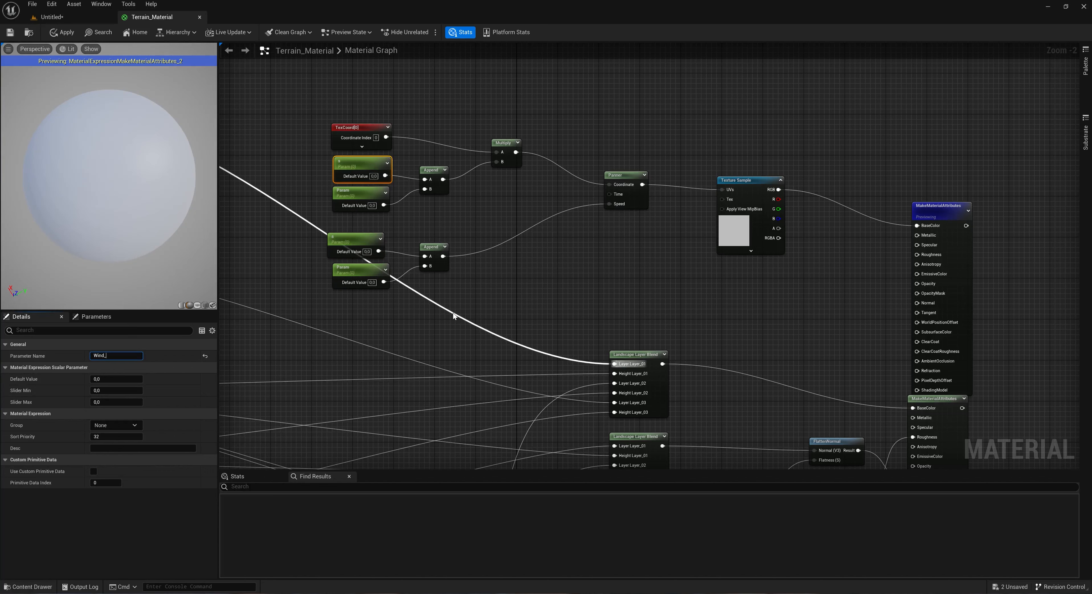
type("Tilling")
key("Return")
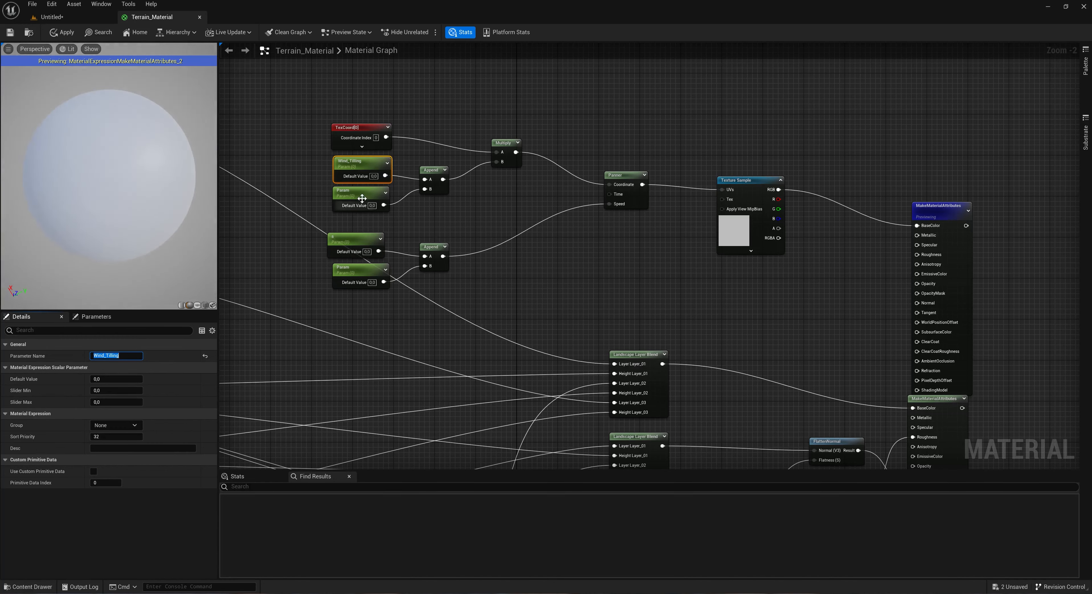
left_click(127, 356)
type("X")
key("Return")
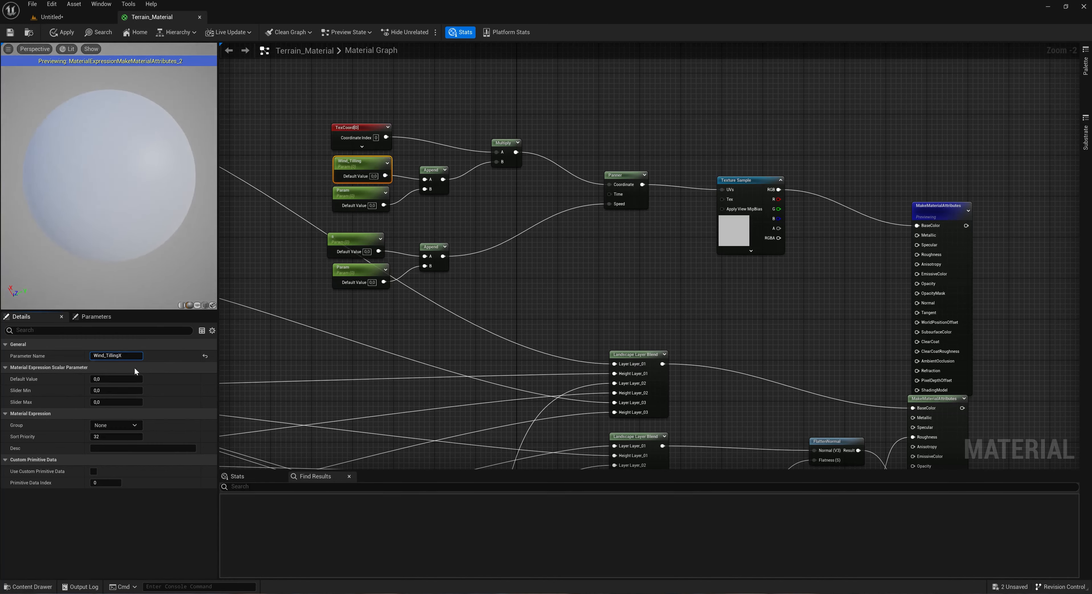
Step: Copy the upper tiling parameter's name, then rename that parameter Wind_Tilling_X
left_click(130, 355)
double_click(130, 355)
key("ctrl+c")
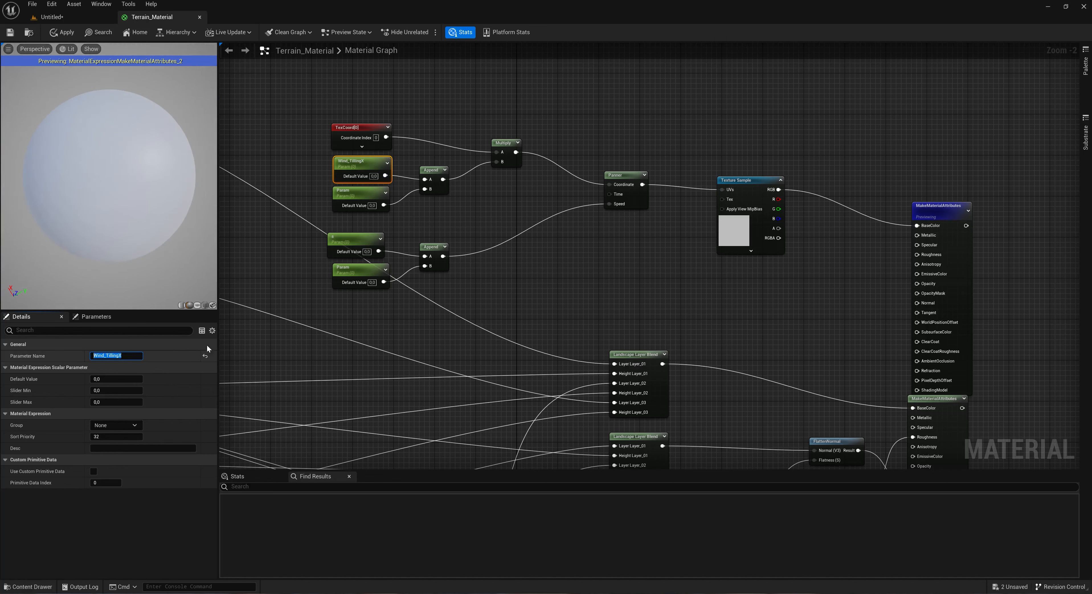
left_click(117, 357)
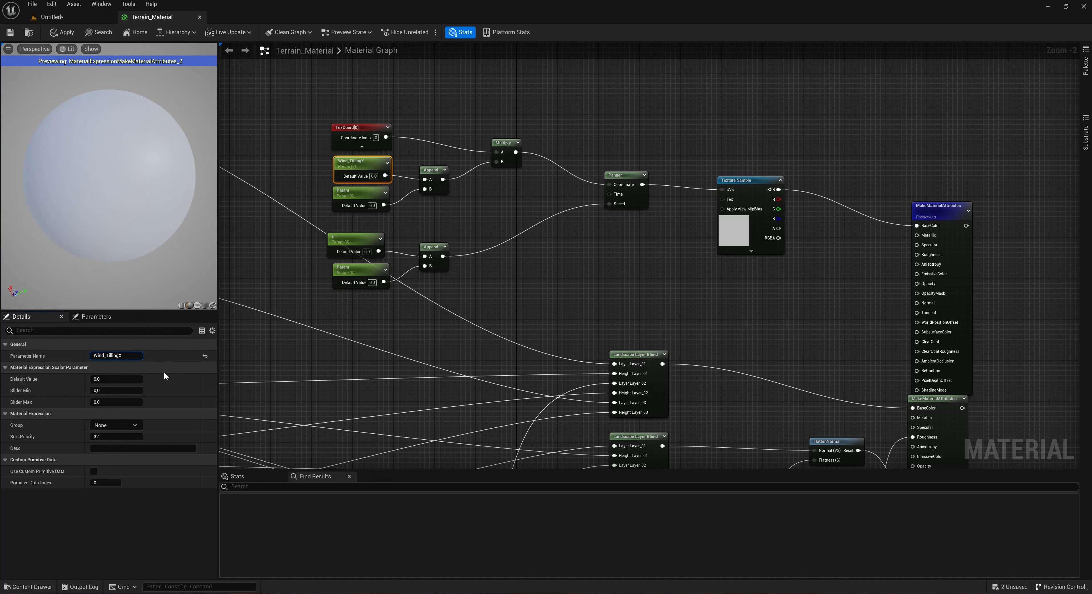
type("_")
key("Return")
Step: Rename the second scalar parameter feeding the upper Append node to Wind_Tilling_Y
left_click(355, 190)
left_click(113, 357)
key("ctrl+v")
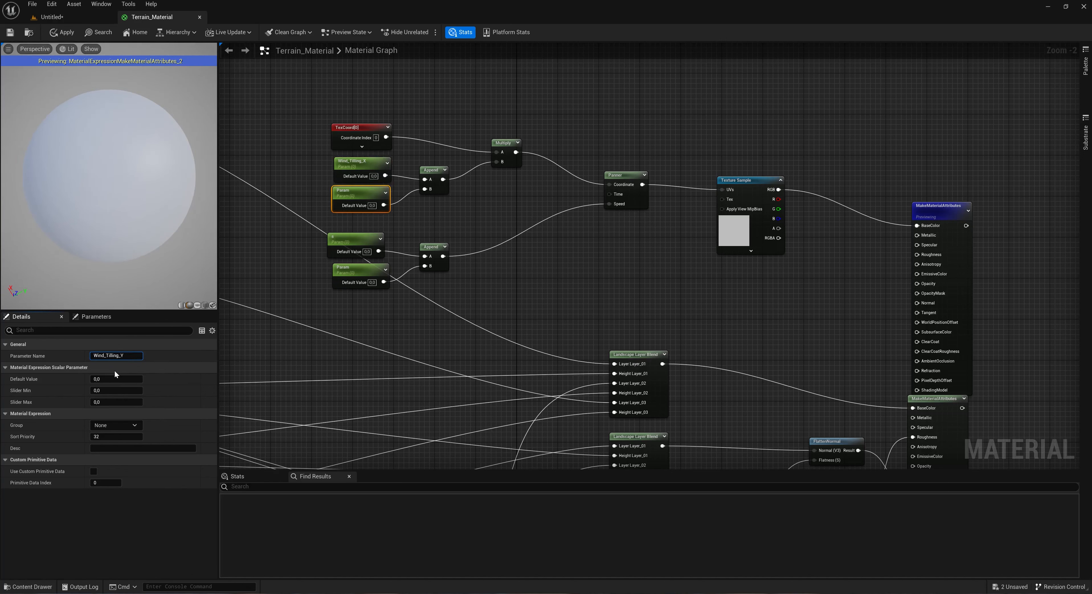
key("Return")
Step: Move the second scalar parameter of the lower Append node slightly down and rename it Wind_Speed_Y
left_click(357, 240)
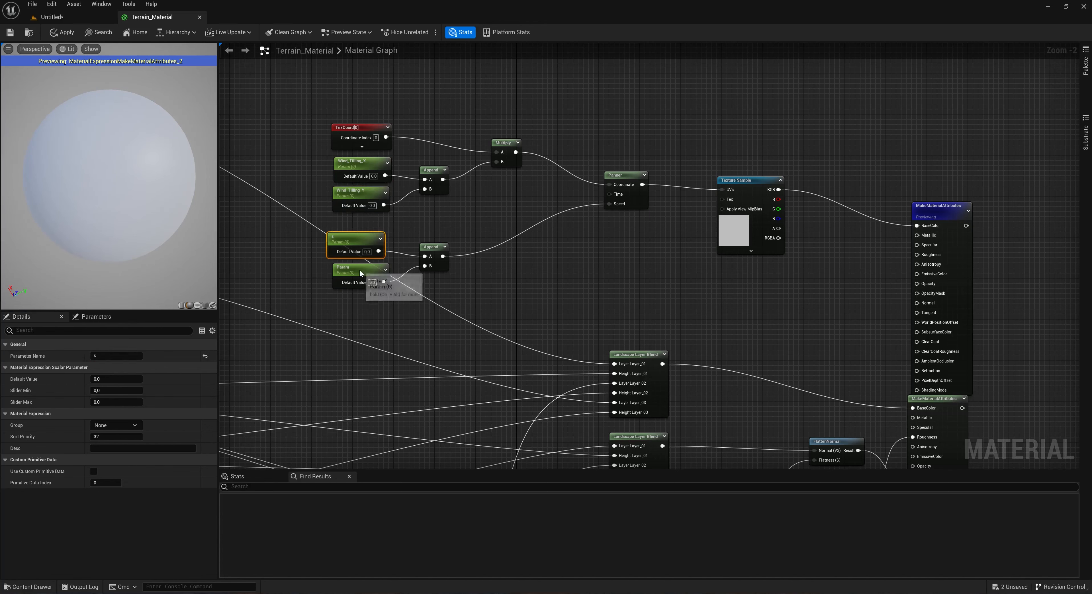
left_click_drag(361, 273, 350, 279)
left_click(123, 357)
key("ctrl+v")
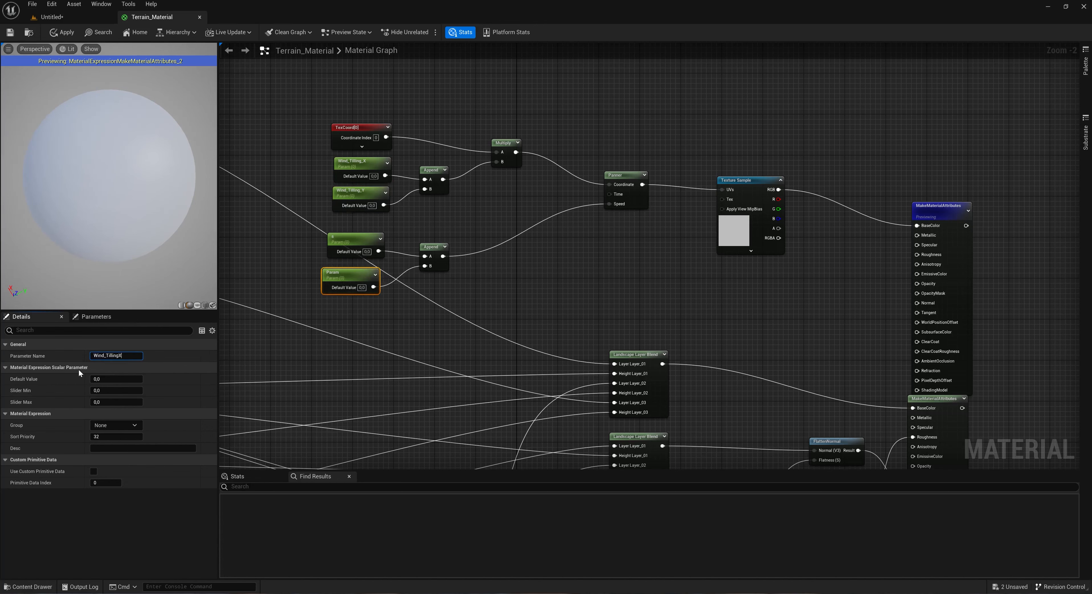
left_click_drag(104, 357, 134, 358)
key("BackSpace")
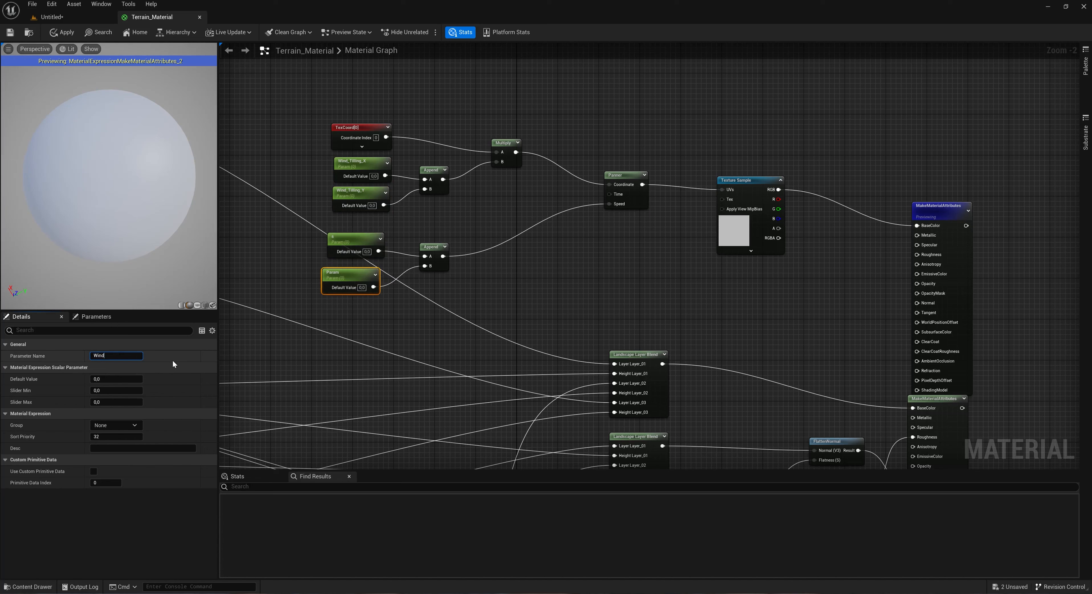
type("_Speed_X")
key("Return")
key("Right")
type("Y")
key("Return")
Step: Rename the first scalar parameter of the lower Append node to Wind_Speed_X and align the Wind_Speed_Y node beneath it
left_click(353, 241)
left_click(133, 356)
type("Wind_Speed_Y")
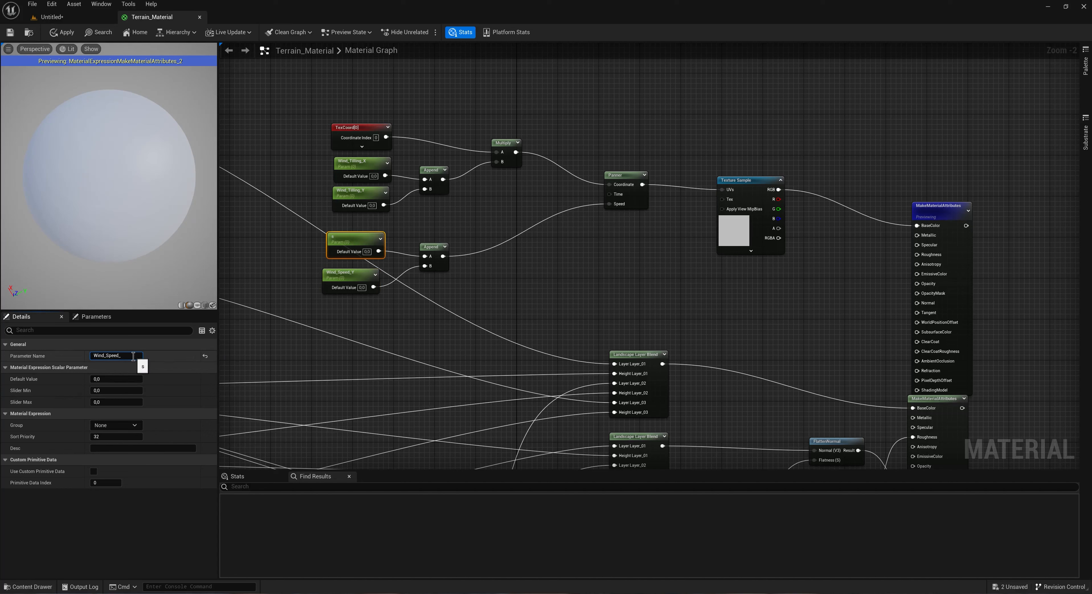
key("Return")
mouse_move(350, 282)
left_mouse_down()
mouse_move(363, 284)
mouse_move(353, 284)
left_mouse_up()
left_click(550, 265)
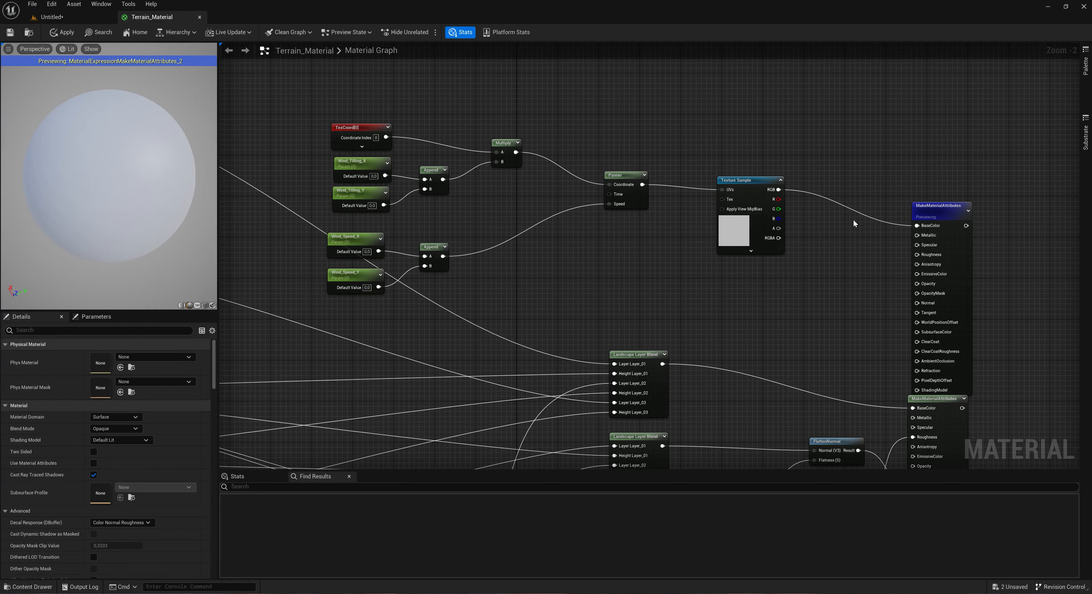
Step: Stop previewing the upper MakeMaterialAttributes node
left_click(632, 349)
left_click(747, 265)
right_click_drag(490, 175, 457, 162)
right_click(606, 134)
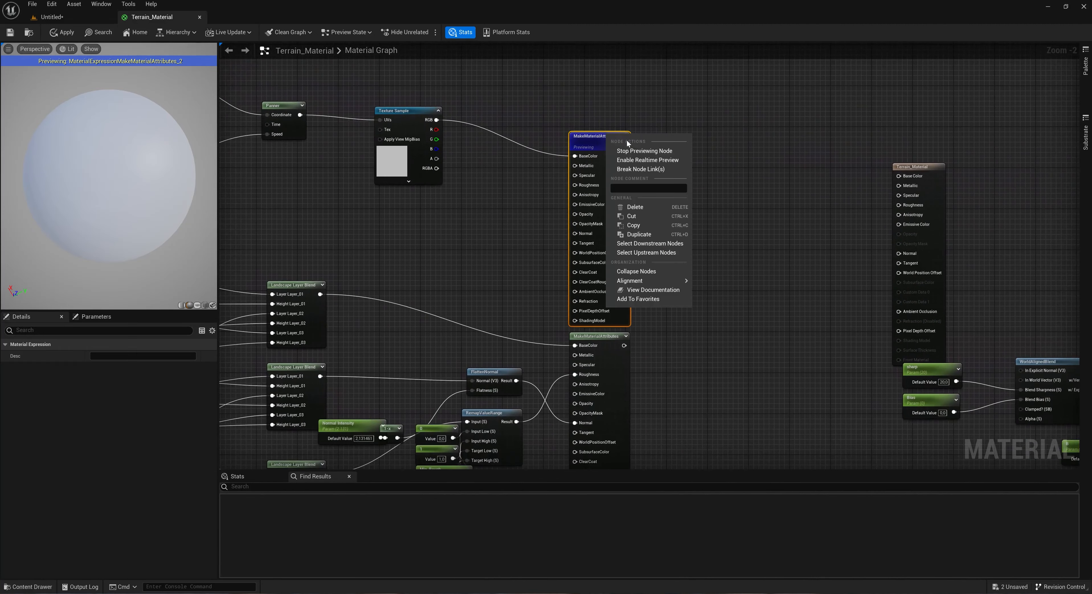
left_click(669, 151)
Step: Set the default values of Wind_Tilling_X and Wind_Tilling_Y to 1
right_click_drag(318, 205, 697, 253)
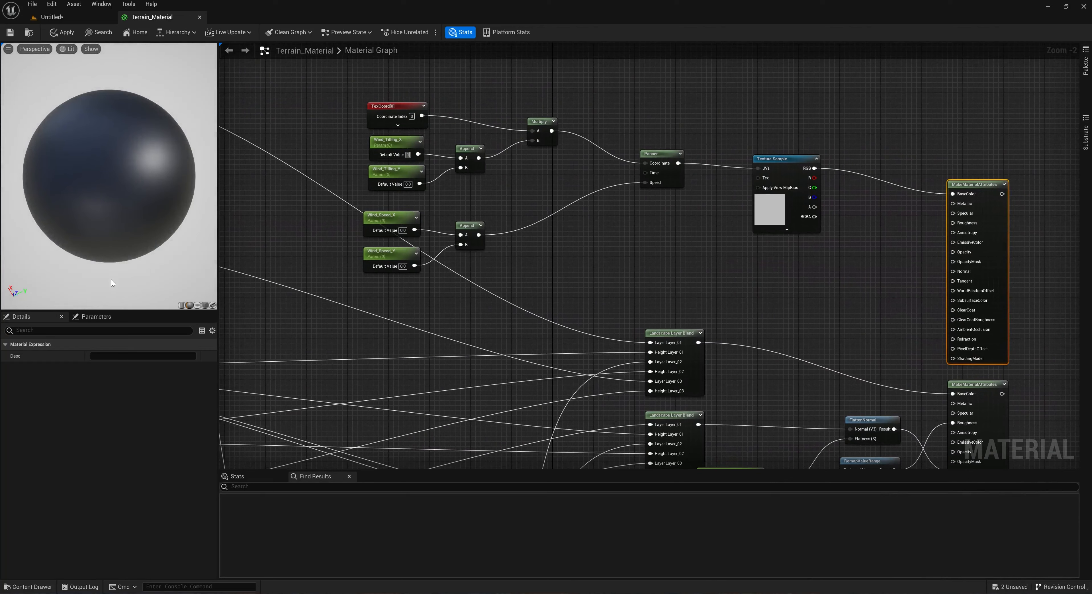
left_click(410, 183)
type("1")
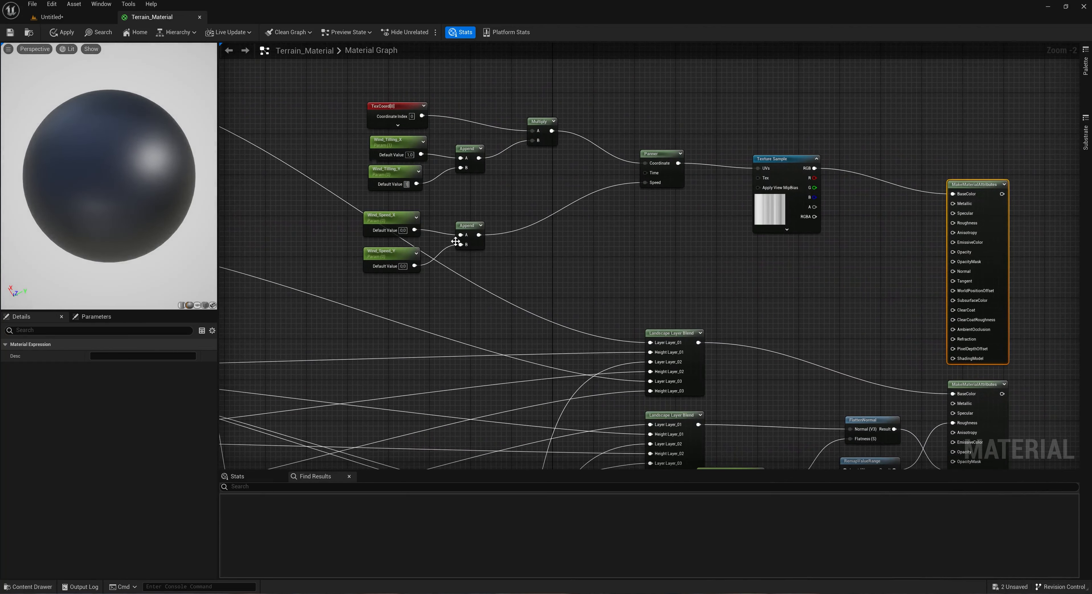
key("Return")
left_click(830, 208)
Step: Add a BlendMaterialAttributes node and connect the upper MakeMaterialAttributes output to A and the lower one to B
right_click_drag(900, 280, 344, 235)
right_click(515, 144)
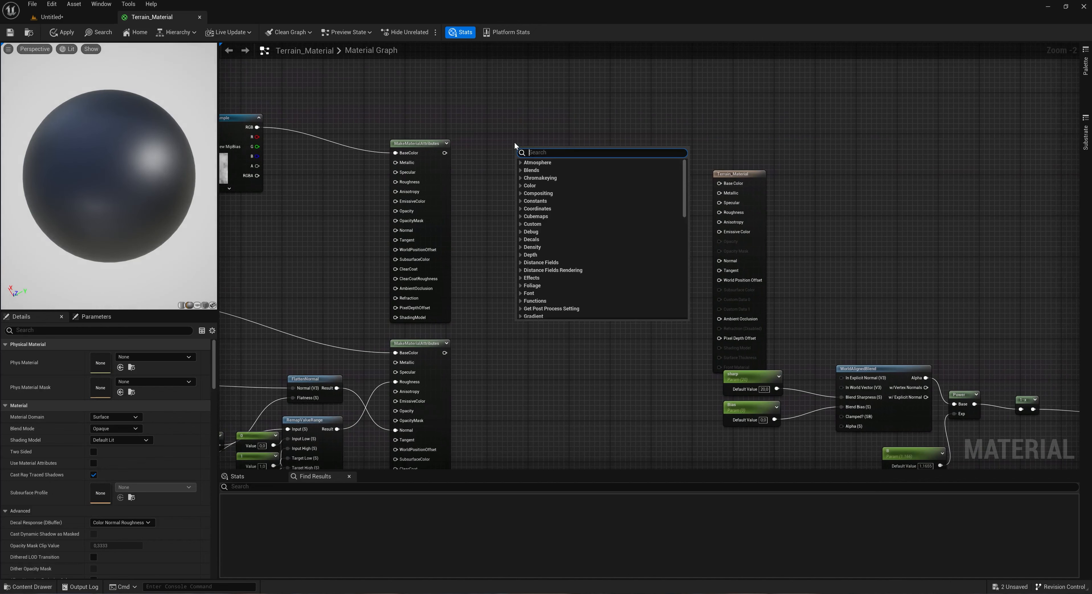
type("ble")
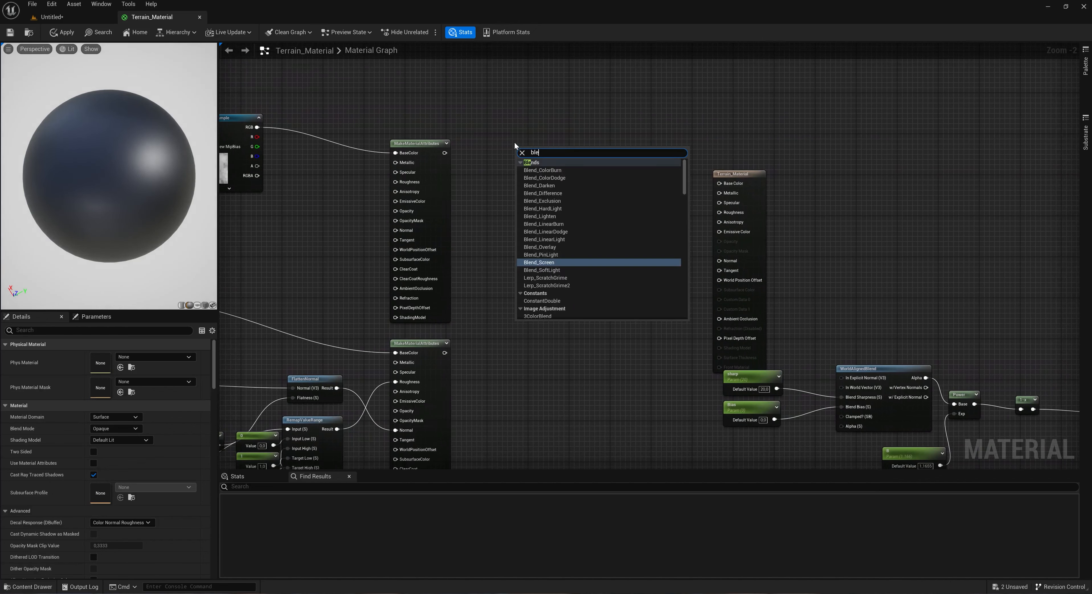
type("nd mat")
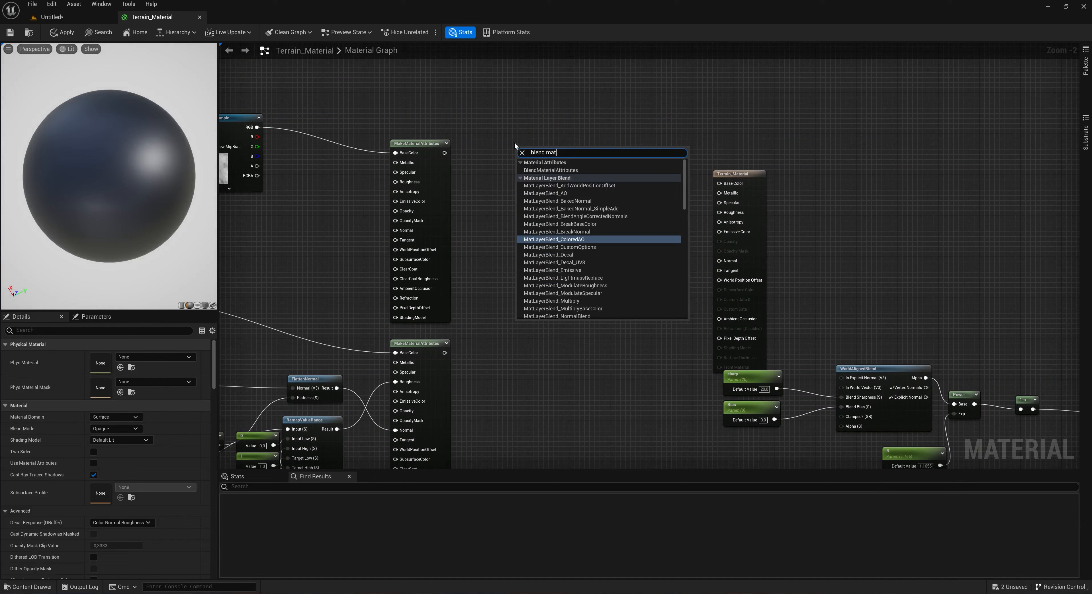
key("Up")
key("Up")
key("Up")
key("Up")
key("Up")
key("Up")
key("Up")
key("Up")
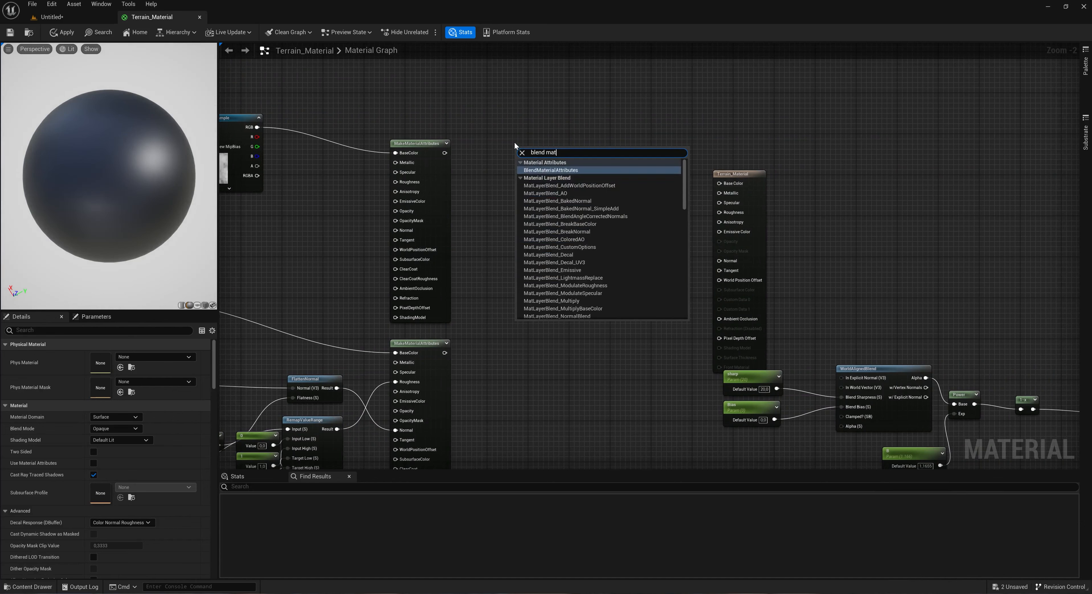
key("Return")
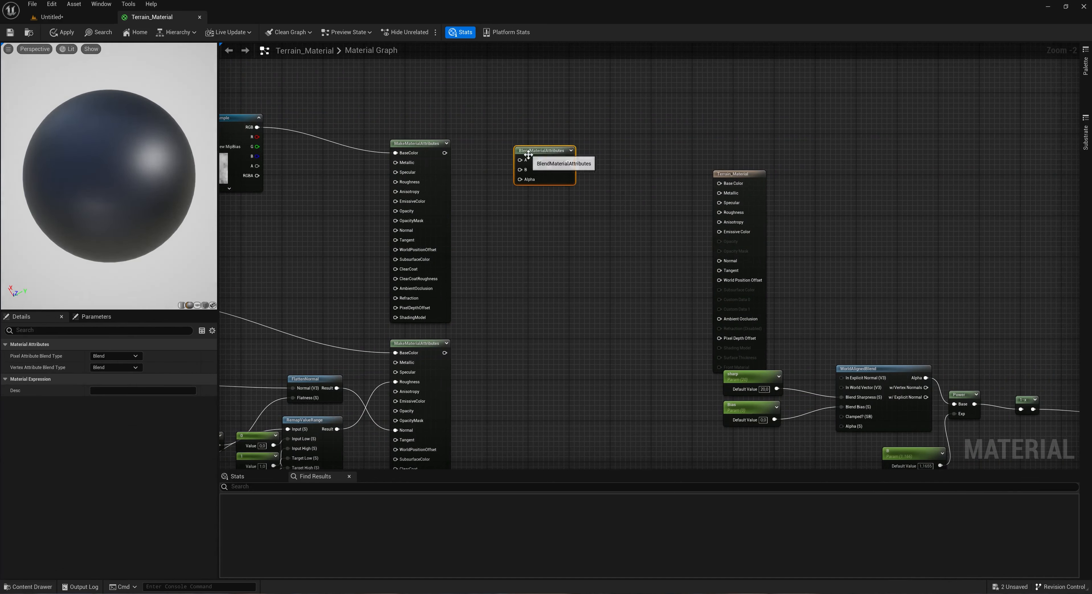
left_click_drag(551, 160, 445, 153)
left_click_drag(444, 353, 529, 239)
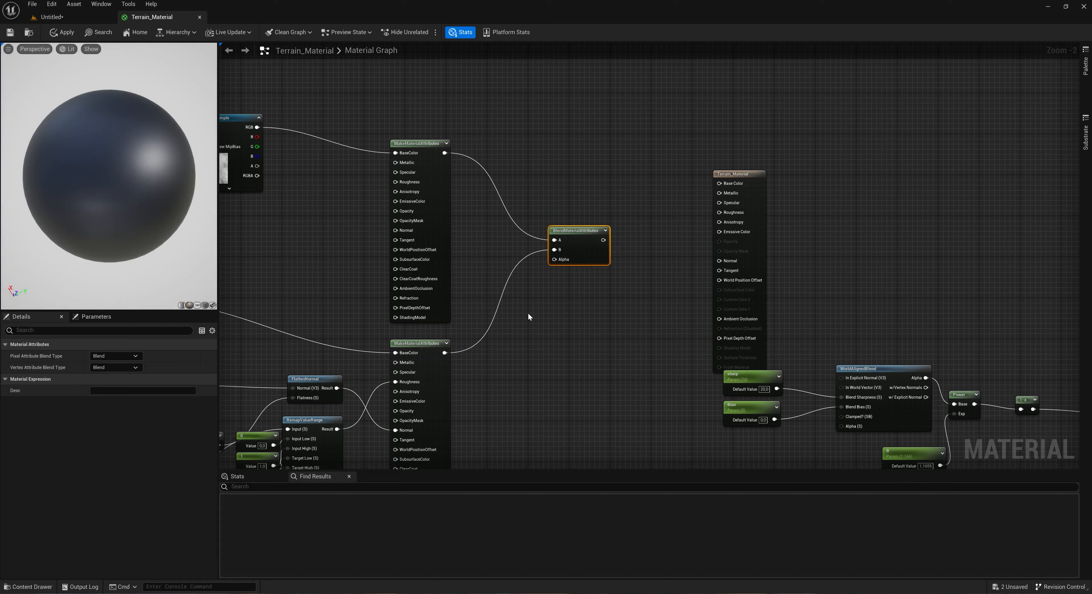
Step: Add a scalar parameter below the BlendMaterialAttributes node and name it Wind_Blend
left_click(524, 323)
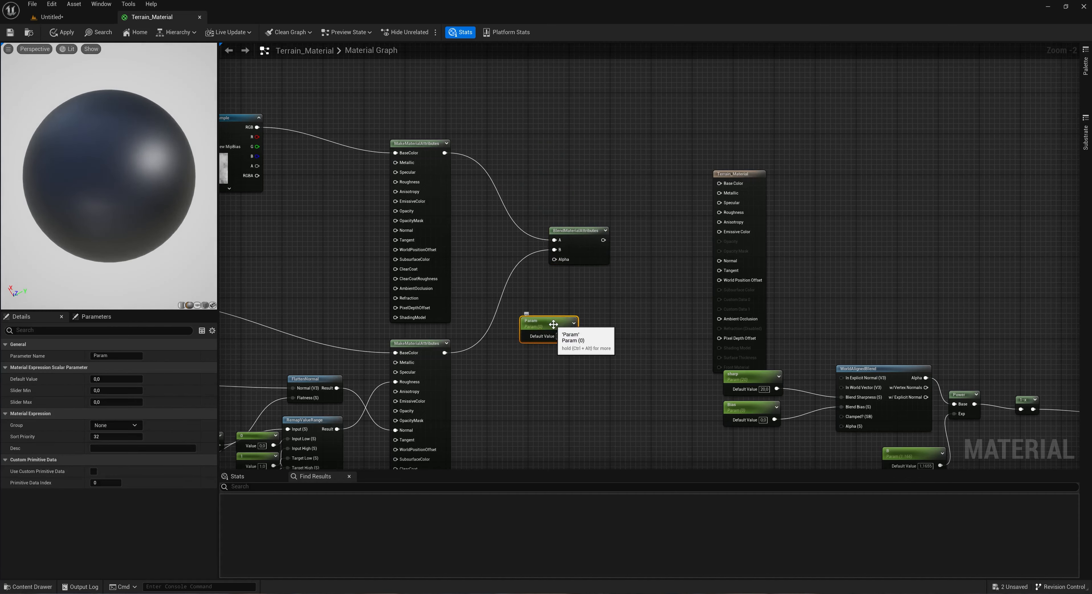
key("F1")
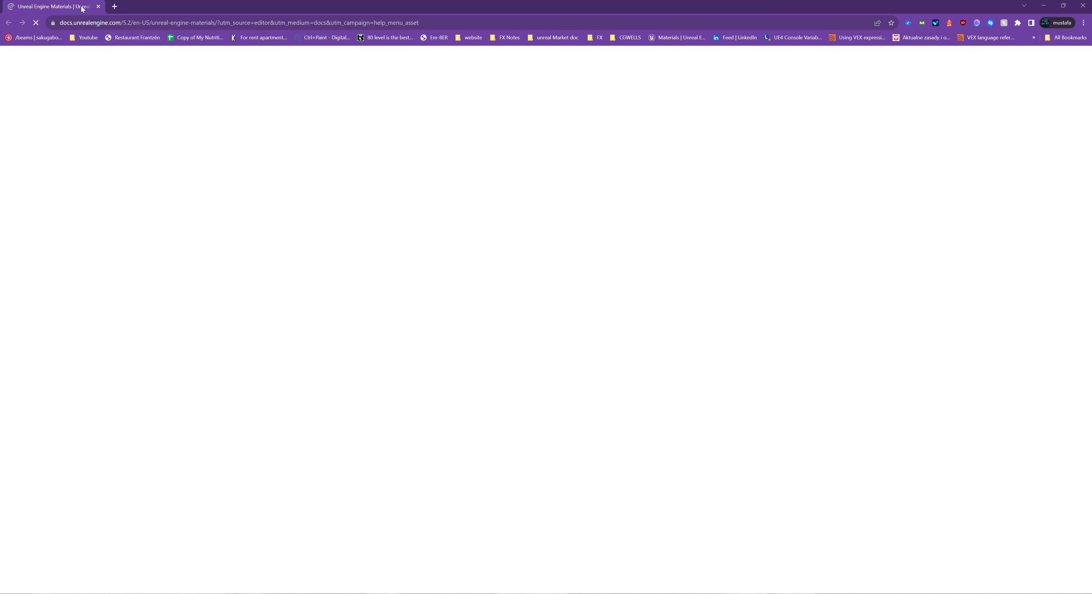
key("alt+Tab")
left_click(631, 329)
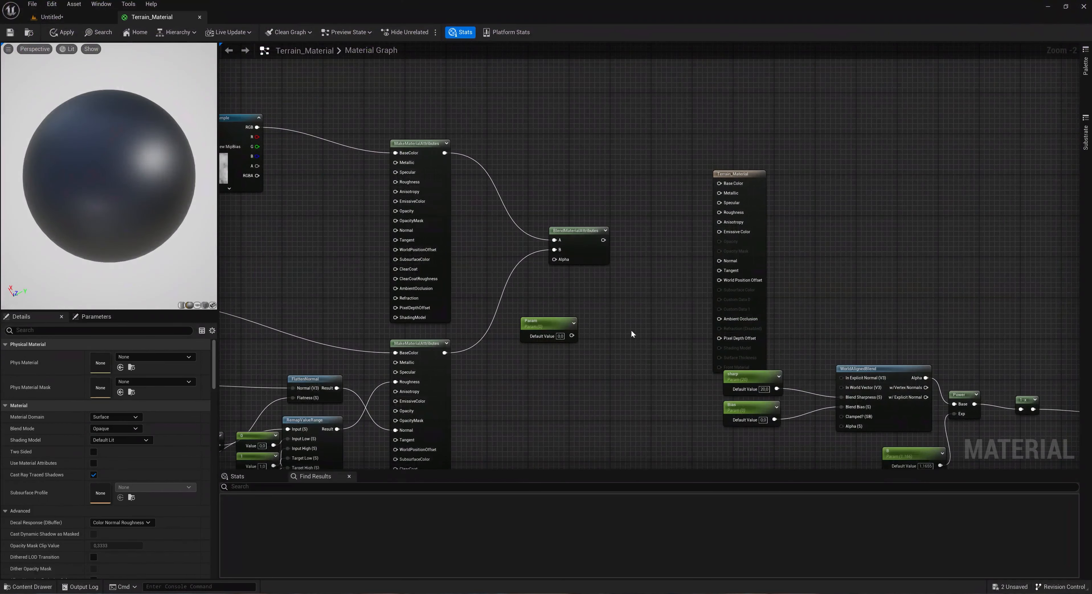
left_click(557, 337)
left_click(104, 356)
double_click(104, 356)
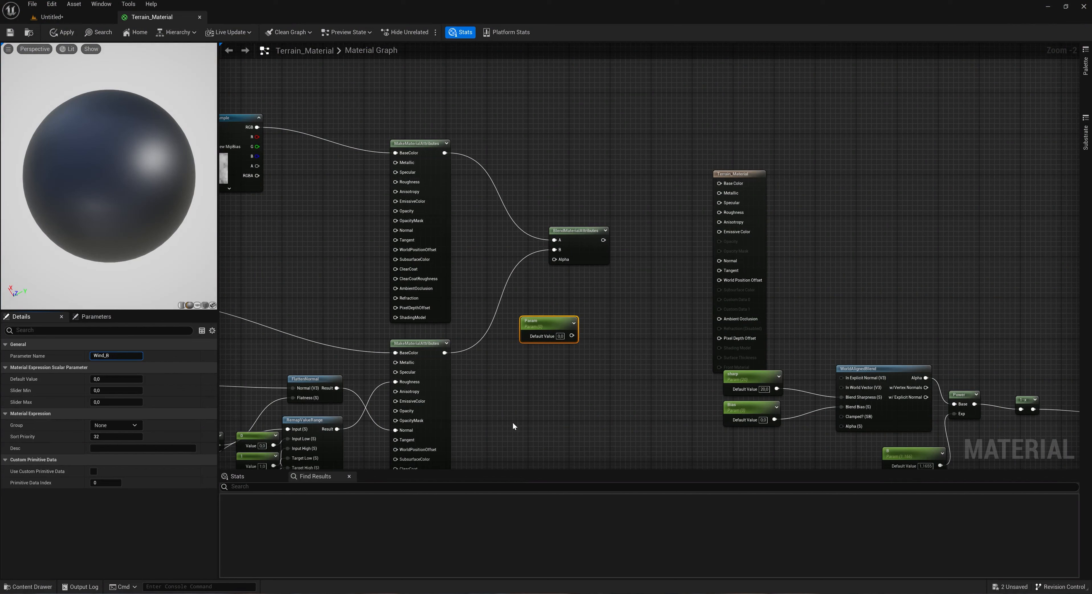
type("nd")
key("Return")
Step: Connect Wind_Blend to the BlendMaterialAttributes Alpha input and move the Terrain_Material output node closer to the blend node
left_click_drag(572, 336, 554, 259)
left_click_drag(746, 173, 694, 122)
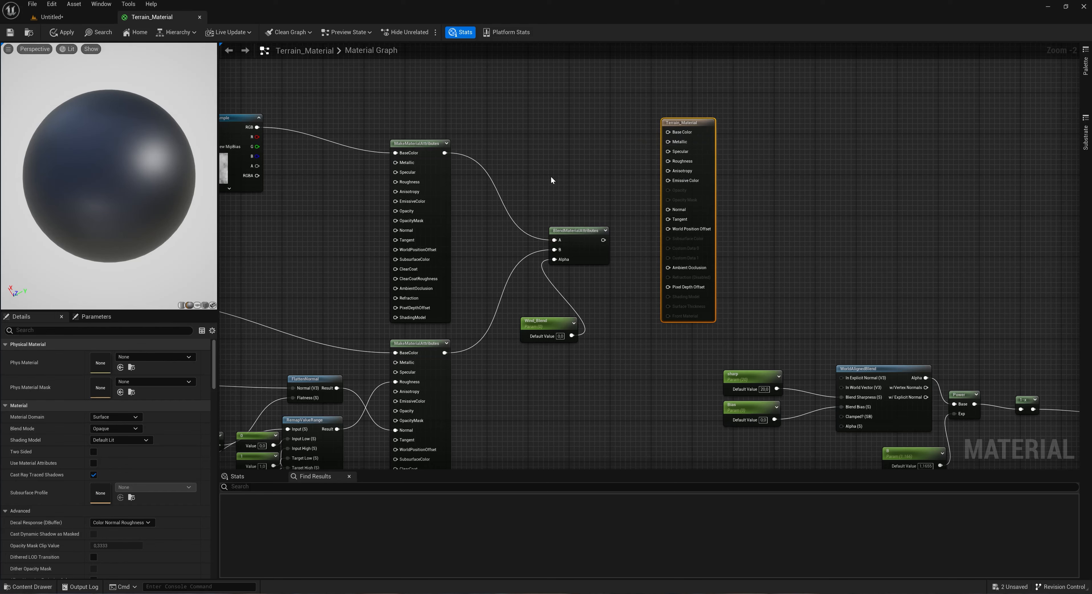
left_click(552, 157)
left_click_drag(557, 172, 484, 174)
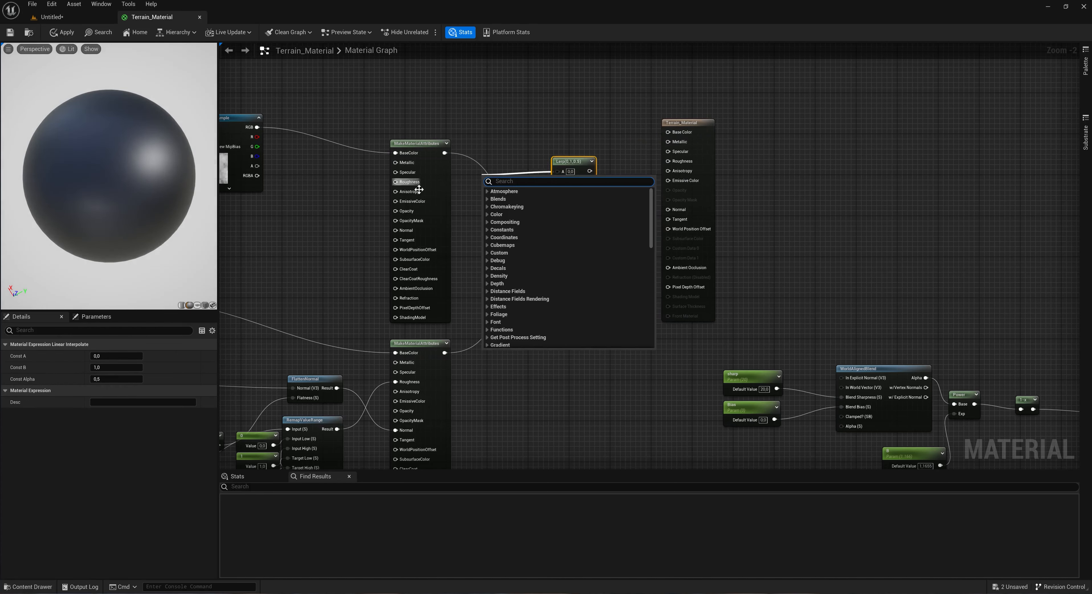
left_click(473, 120)
left_click_drag(541, 115, 617, 203)
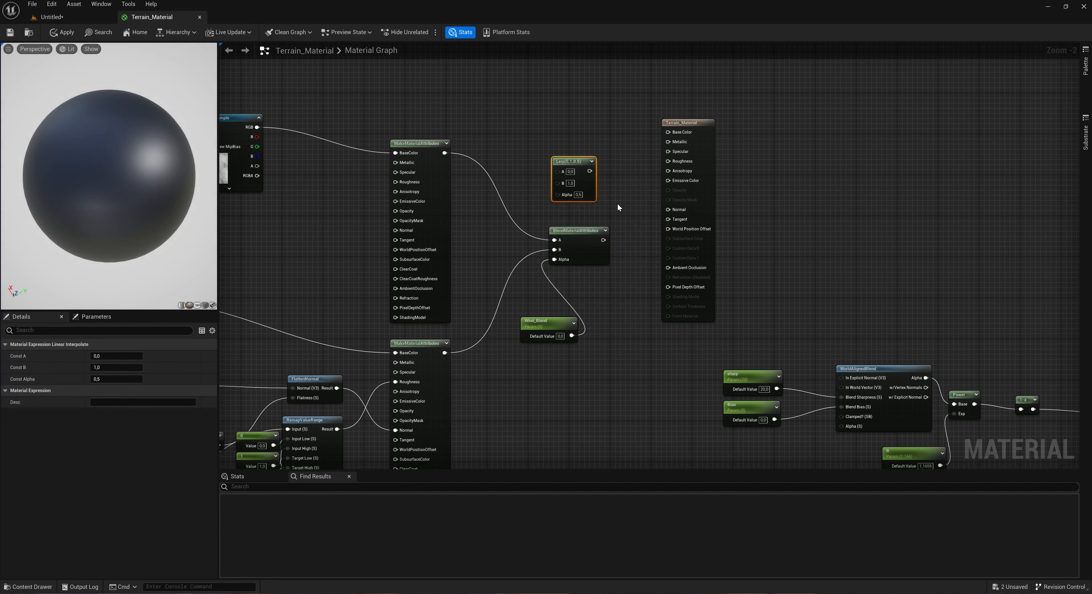
key("Delete")
Step: Enable Use Material Attributes on Terrain_Material and connect the BlendMaterialAttributes output to its Material Attributes input
left_click(697, 145)
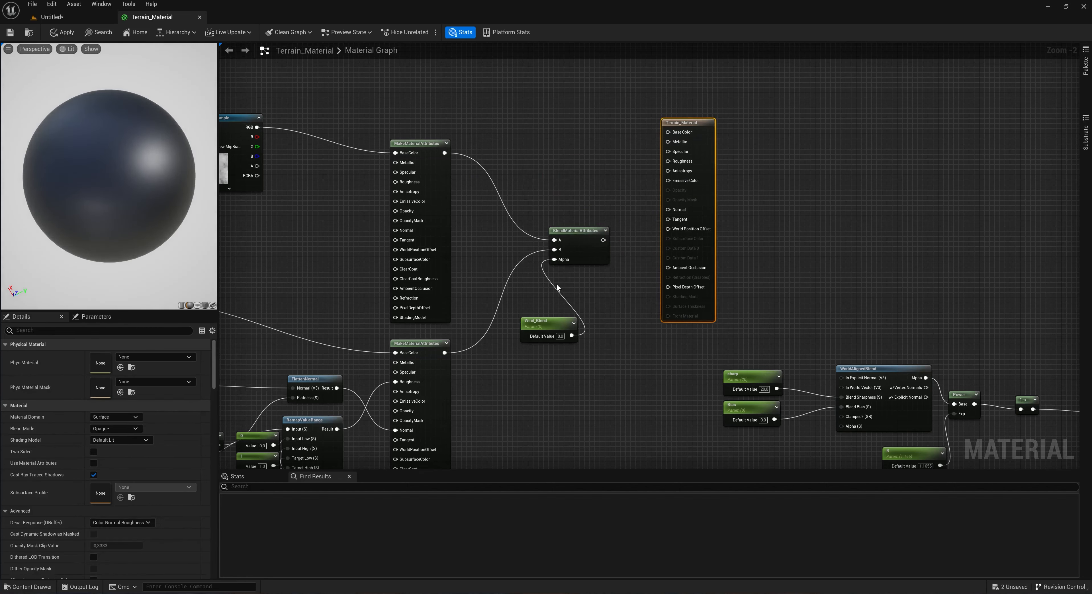
left_click(93, 463)
left_click_drag(701, 129, 701, 237)
left_click_drag(602, 240, 689, 243)
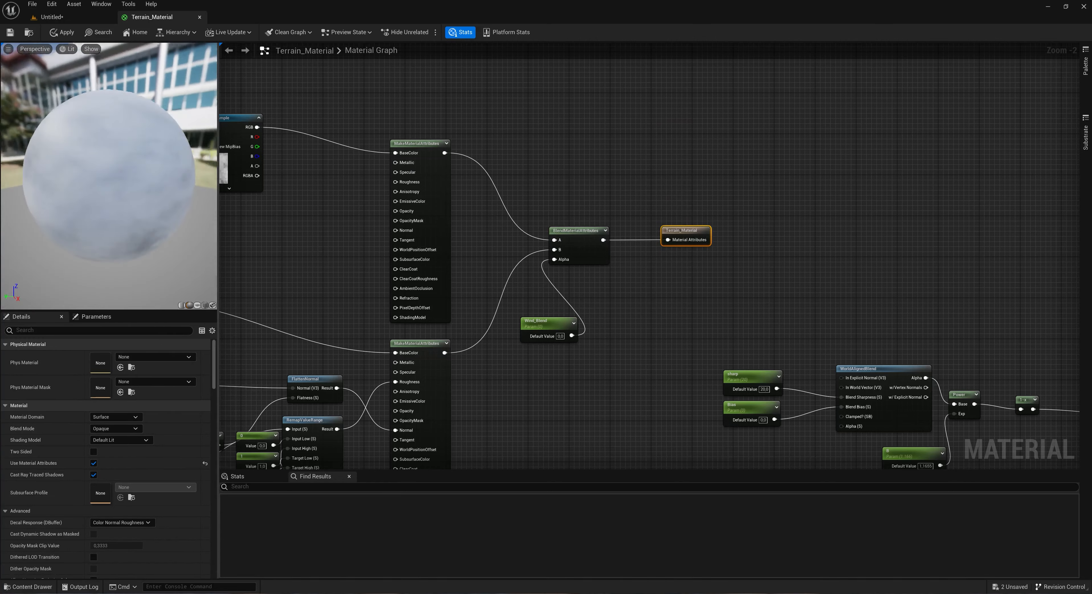
Step: Set the Wind_Blend default value to 0,5 and inspect the blended result on the preview sphere
right_click_drag(317, 297, 588, 275)
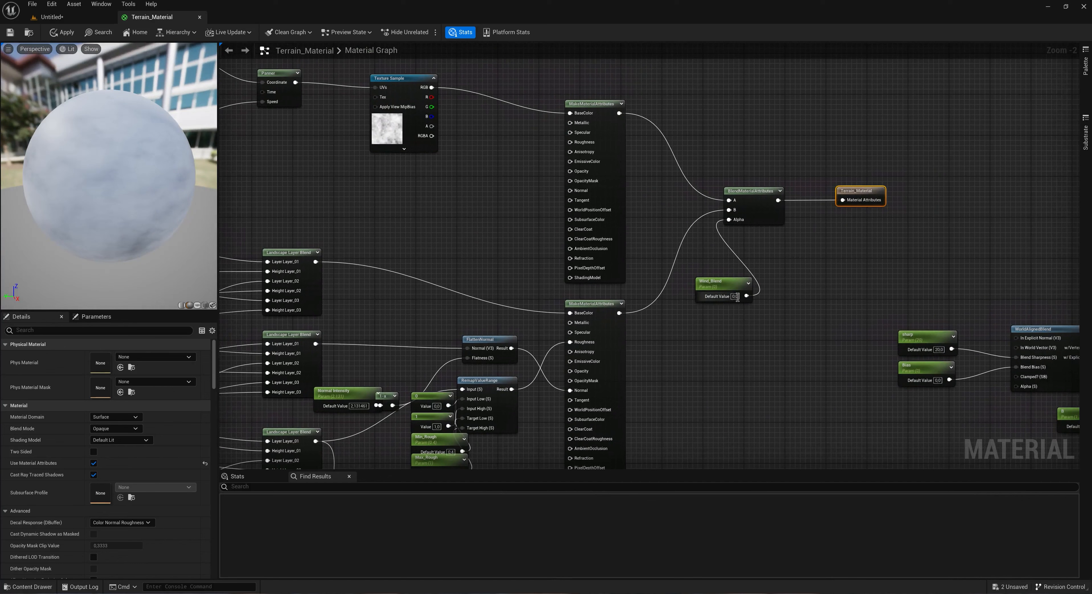
type("0,5")
key("Return")
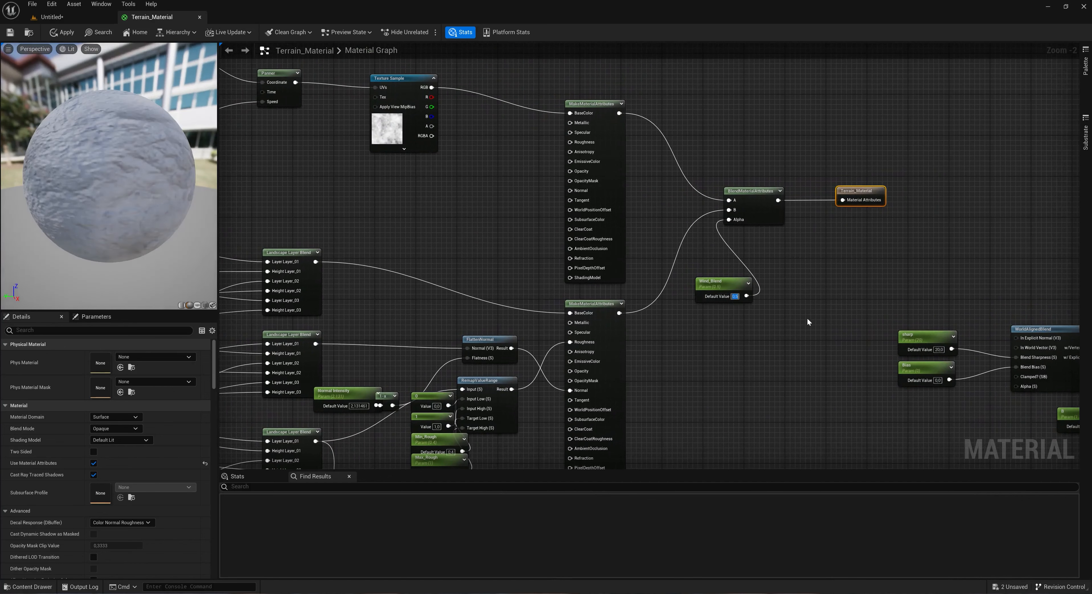
left_click_drag(139, 191, 168, 179)
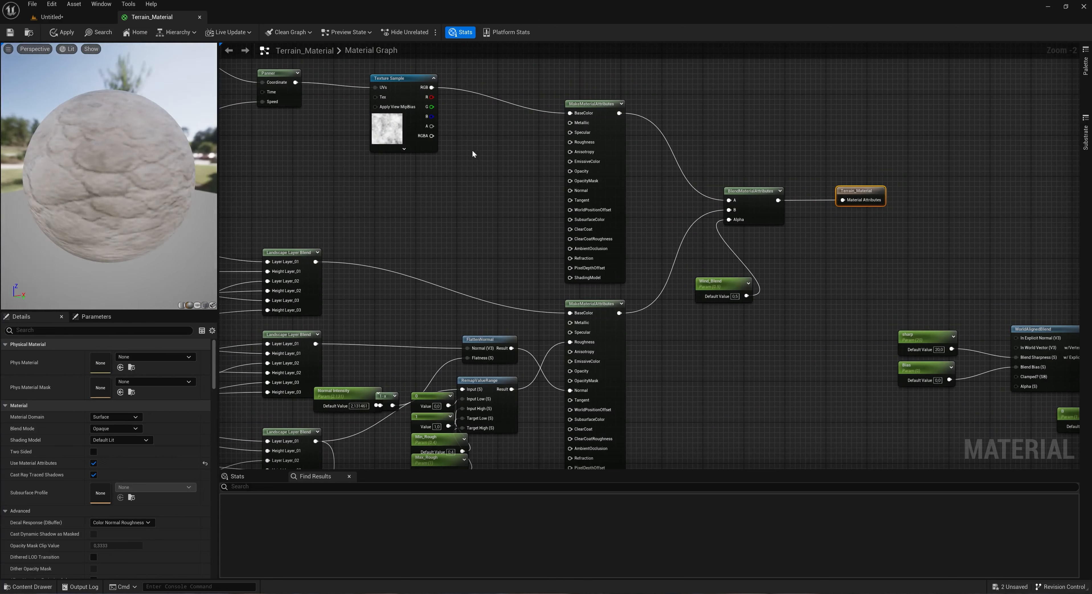
Step: Align the upper MakeMaterialAttributes node with the Texture Sample and insert a Multiply node between the texture's RGB and BaseColor
left_click_drag(607, 109, 626, 83)
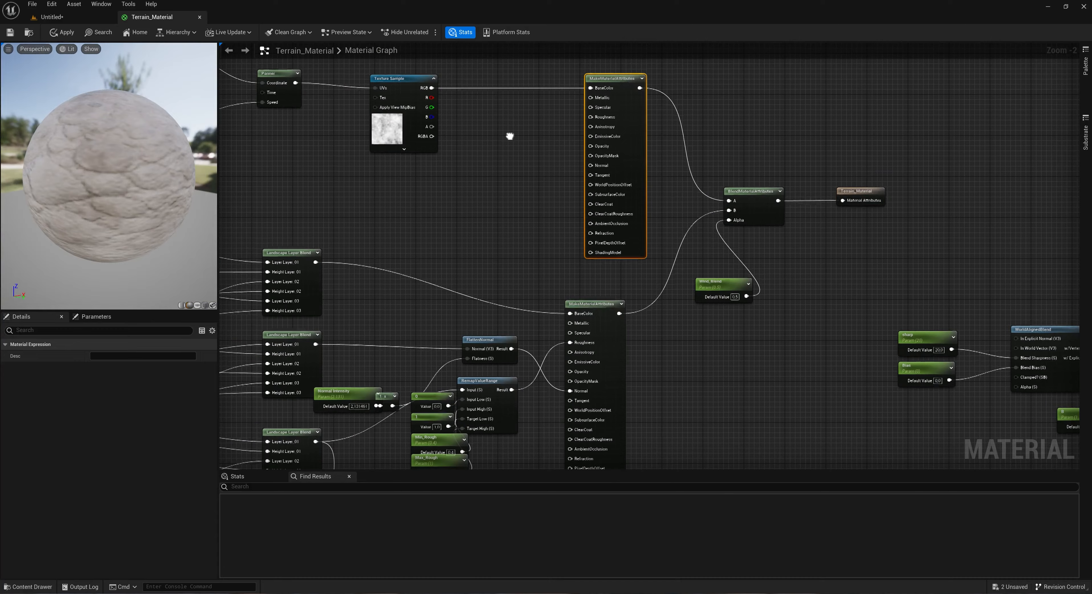
right_click_drag(510, 134, 831, 174)
mouse_move(144, 170)
left_mouse_down()
mouse_move(158, 173)
mouse_move(166, 199)
mouse_move(174, 174)
mouse_move(159, 178)
mouse_move(148, 161)
left_mouse_up()
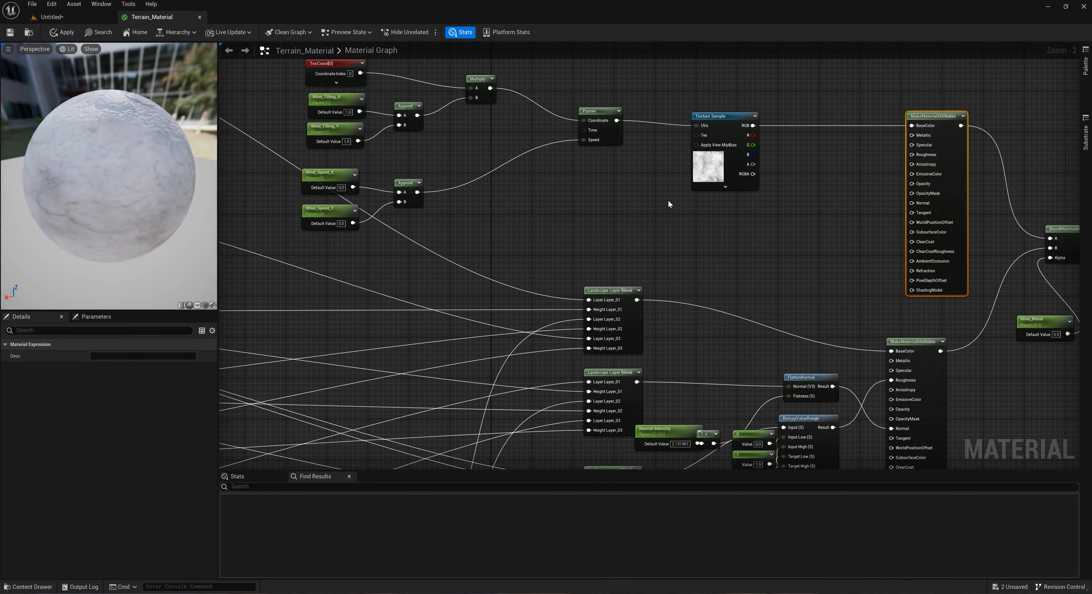
left_click(799, 177)
left_click(830, 159)
left_click_drag(821, 157, 753, 126)
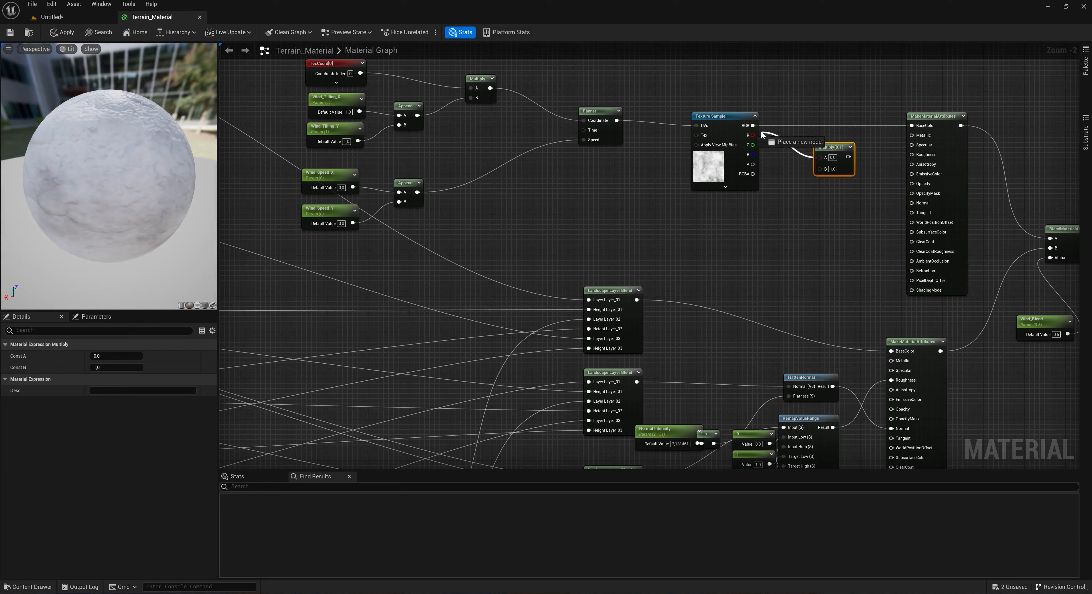
left_click_drag(845, 157, 912, 126)
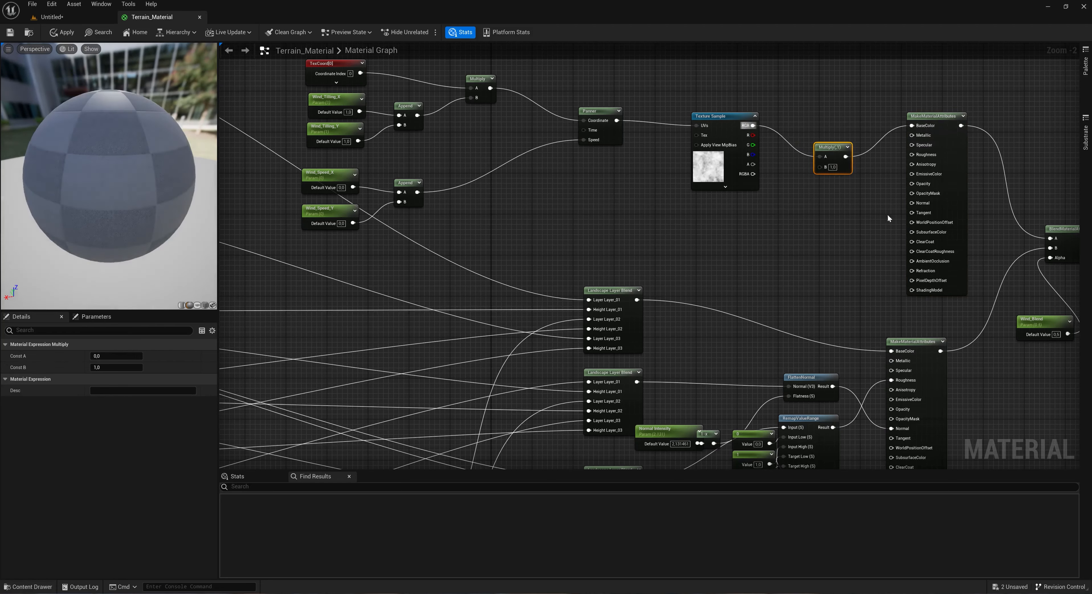
Step: Add a Constant4Vector connected to the new Multiply node's B input and convert it to a parameter
left_click(729, 231)
left_click_drag(768, 234, 830, 170)
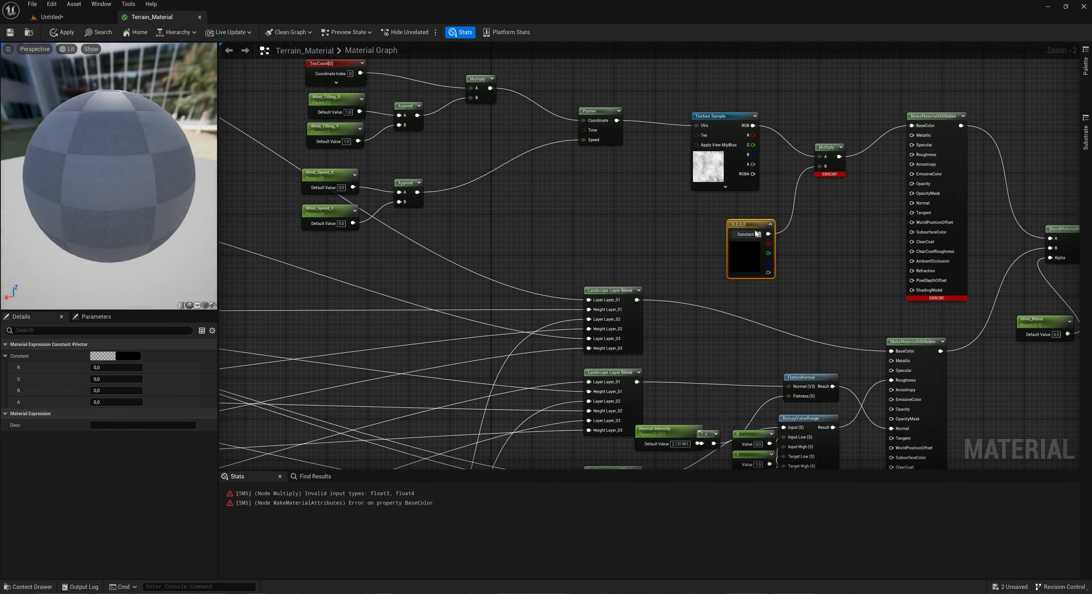
right_click(754, 229)
left_click(793, 242)
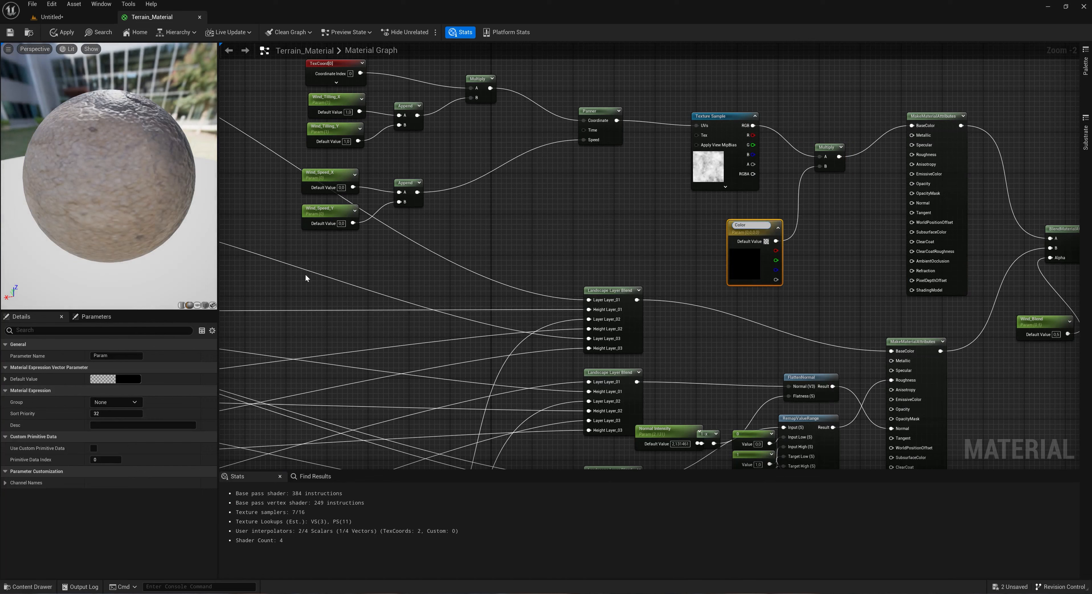
Step: Name the vector parameter Color_wind and set its default color to the saved tan swatch, hex sRGB AE896EFF
key("Return")
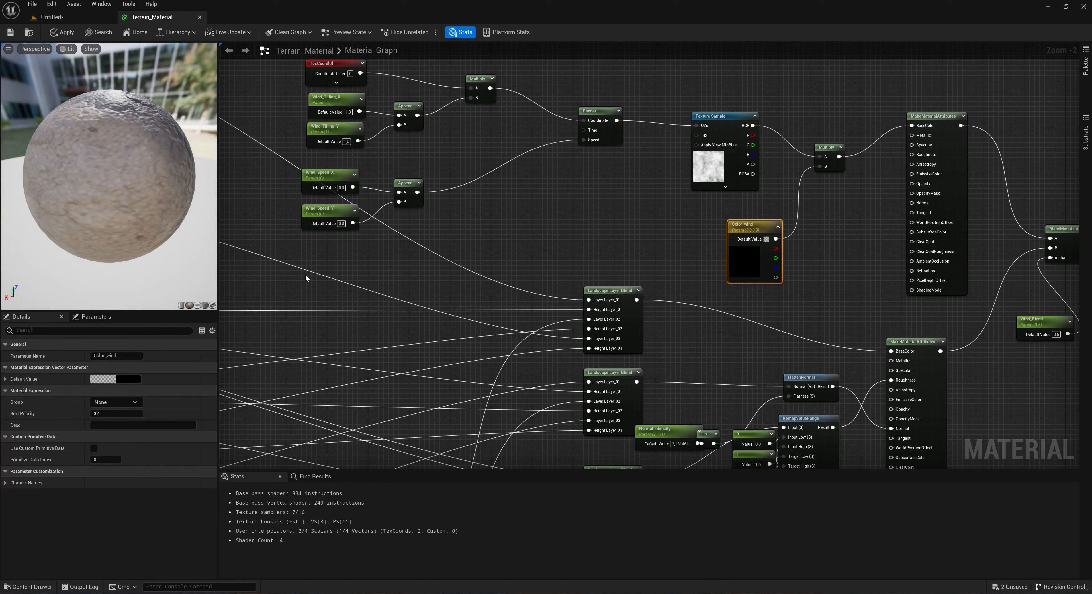
double_click(739, 260)
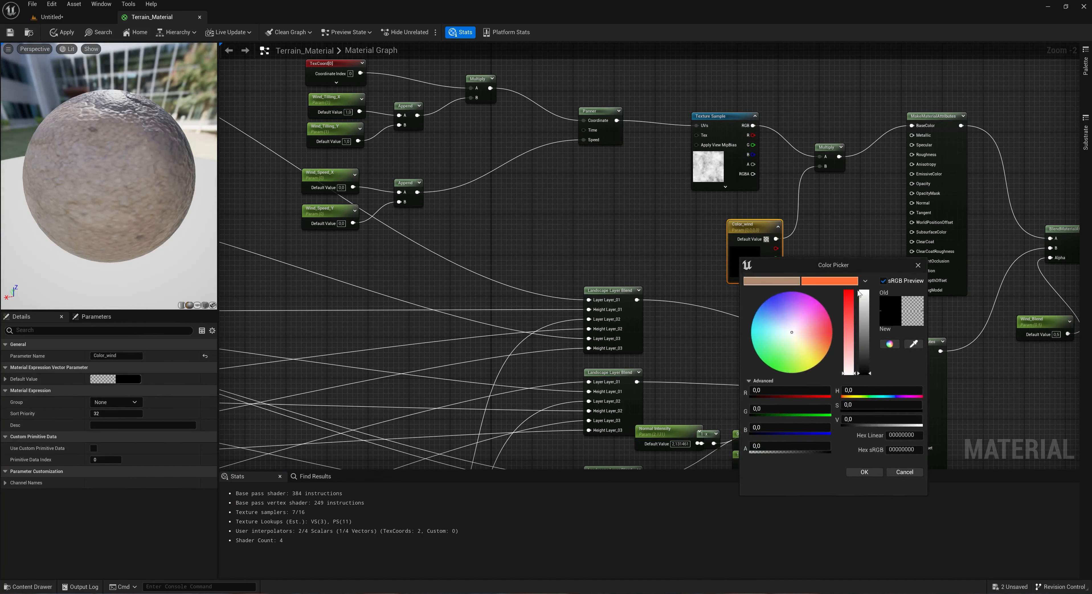
left_click(770, 283)
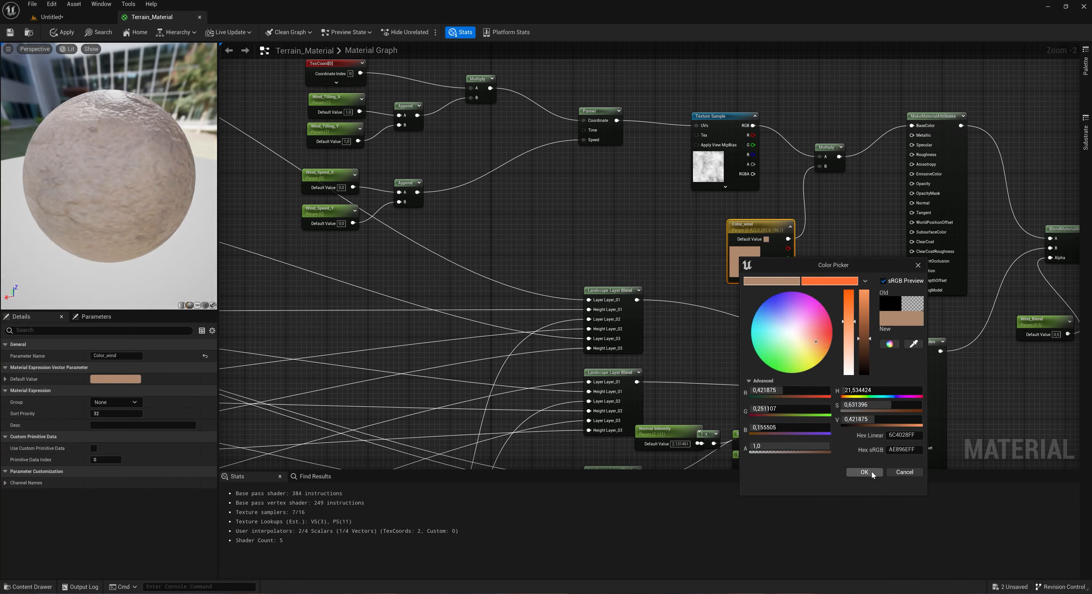
left_click(864, 472)
Step: Connect the Texture Sample's G output to Opacity on the upper MakeMaterialAttributes node and line up the Multiply node with the texture
right_click_drag(875, 244, 714, 238)
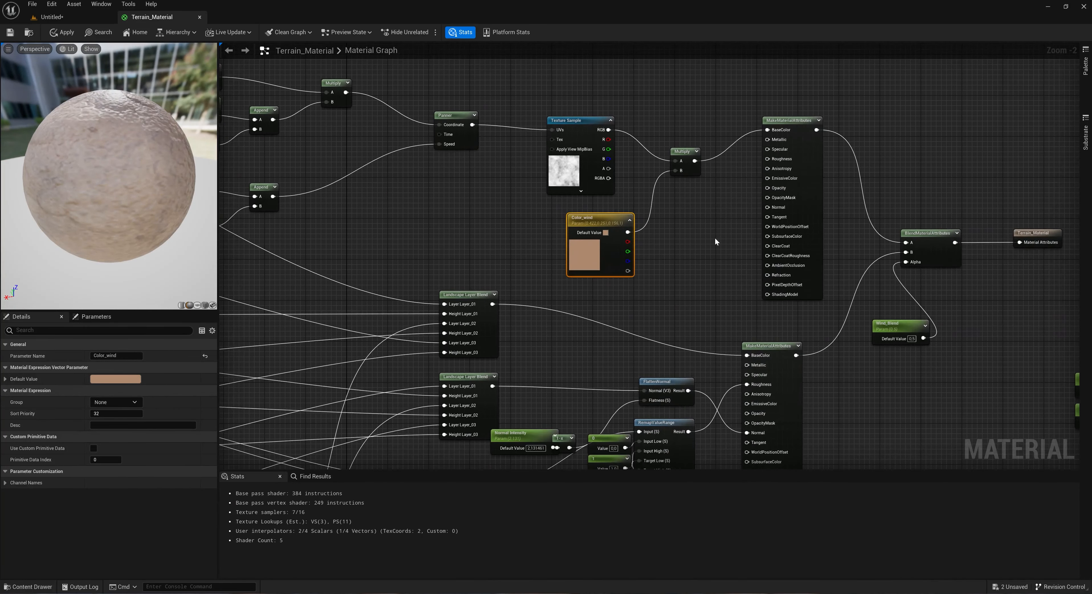
left_click_drag(608, 169, 778, 189)
left_click_drag(687, 151, 685, 128)
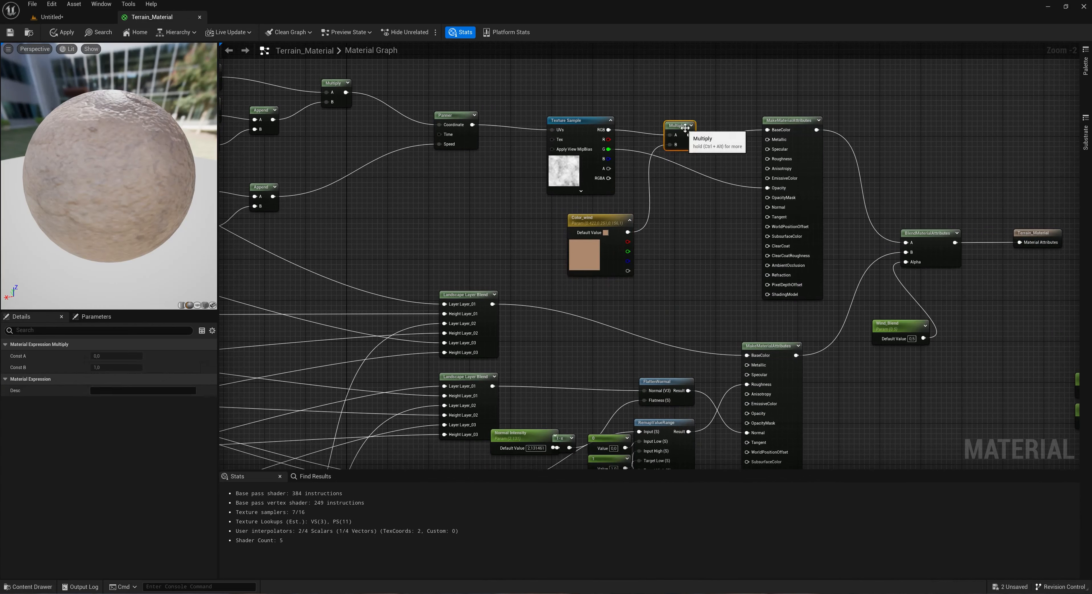
Step: Open the Cloud texture to examine its color channels and close the texture editor window
left_click(569, 166)
key("ctrl+space")
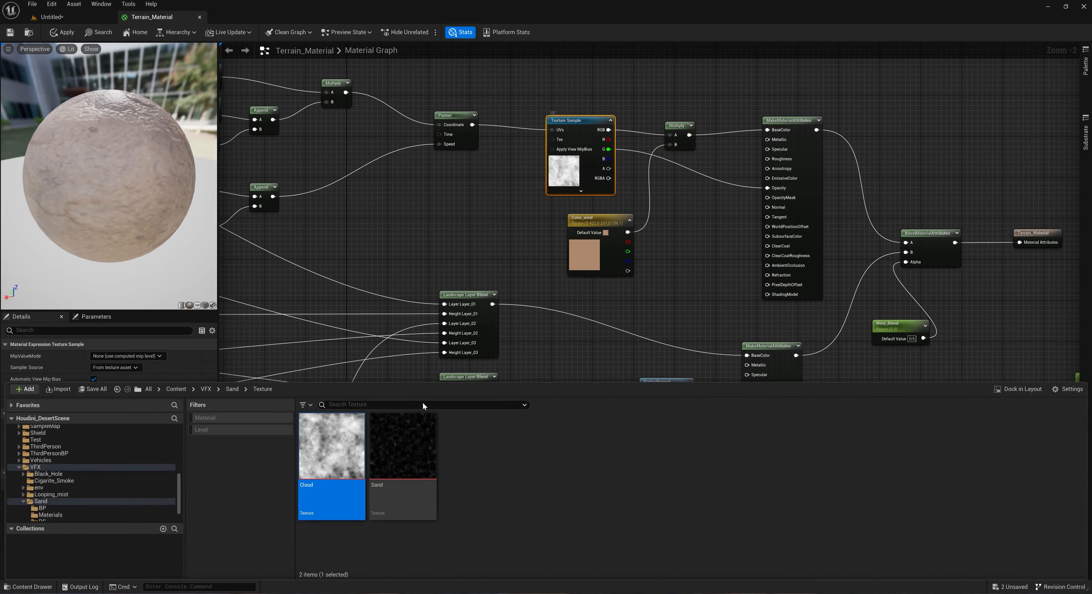
double_click(346, 437)
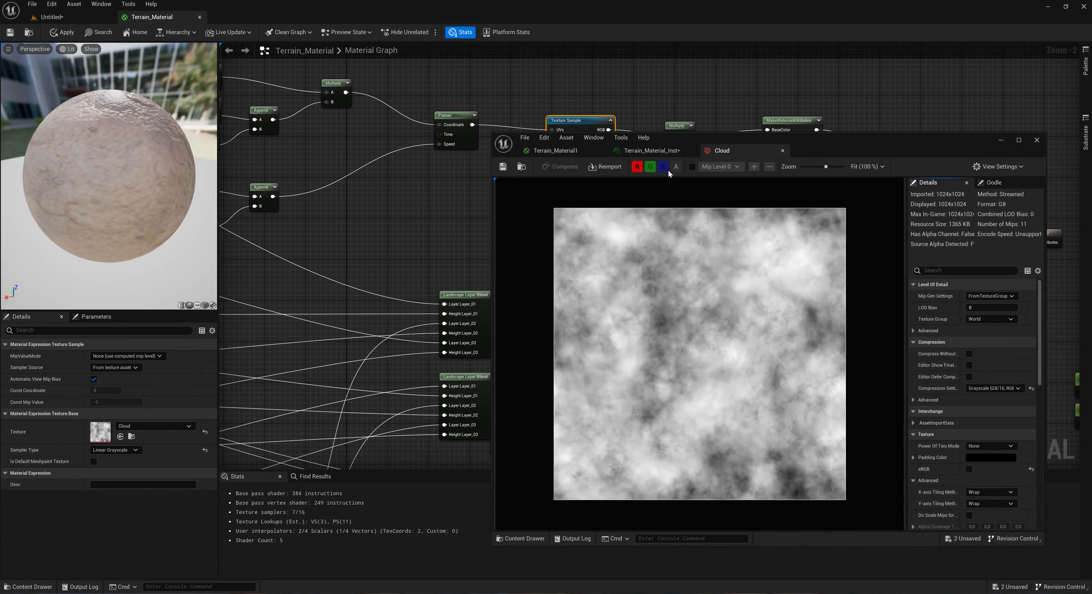
left_click(1042, 141)
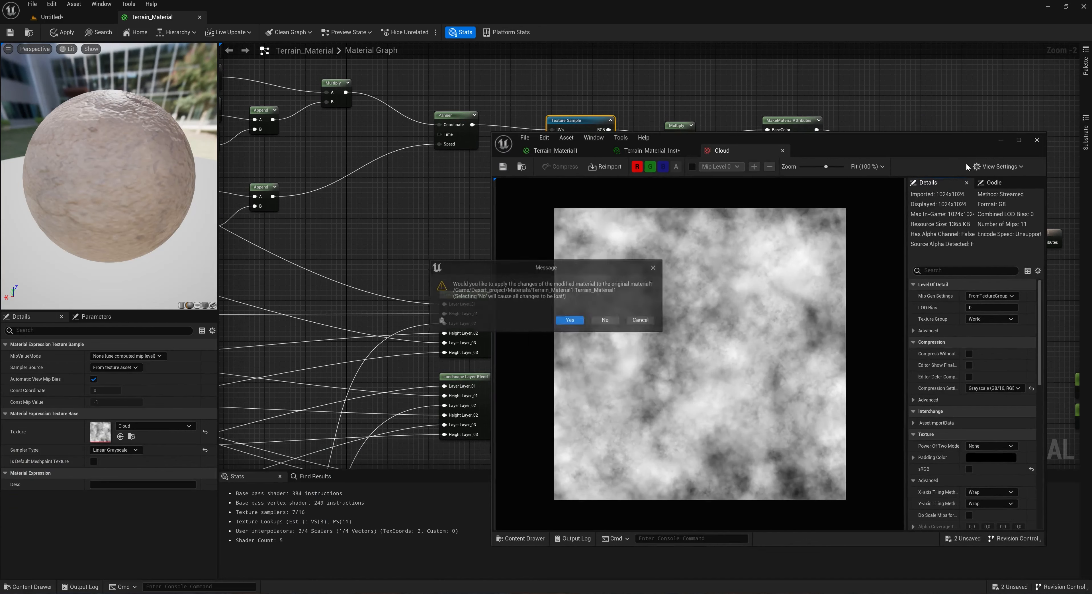
left_click(616, 325)
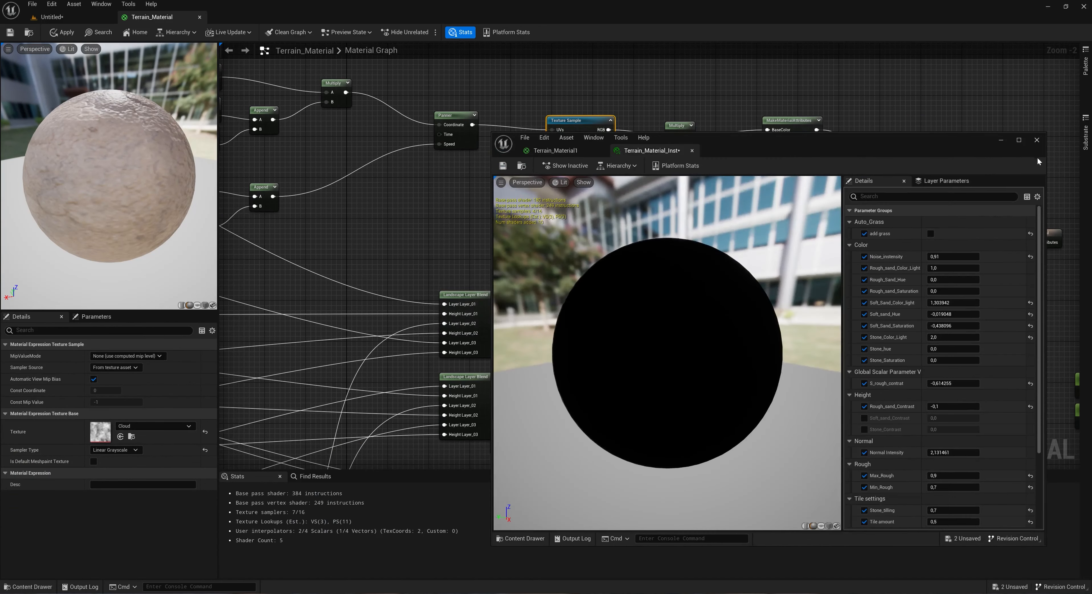
left_click(1037, 140)
Step: Connect the Texture Sample's R output to the upper MakeMaterialAttributes Opacity input and inspect the preview sphere
left_click(713, 219)
left_click_drag(608, 140, 780, 188)
mouse_move(186, 175)
left_mouse_down()
mouse_move(144, 175)
mouse_move(89, 233)
mouse_move(81, 182)
mouse_move(170, 174)
left_mouse_up()
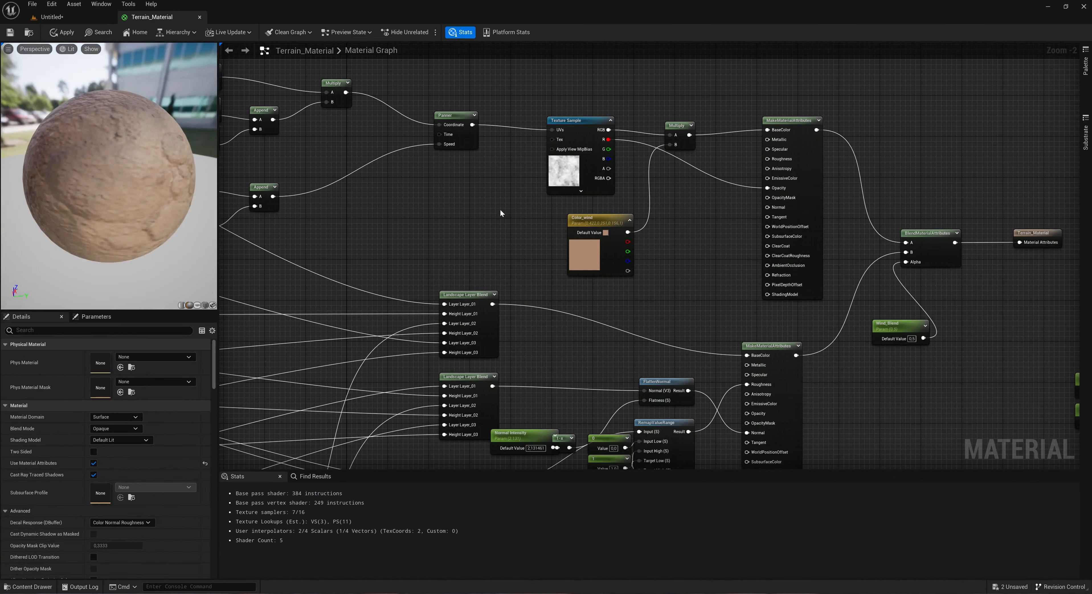
Step: Set the Wind_Speed_Y default value to 1 and save Terrain_Material
right_click_drag(500, 211, 764, 210)
left_click(453, 223)
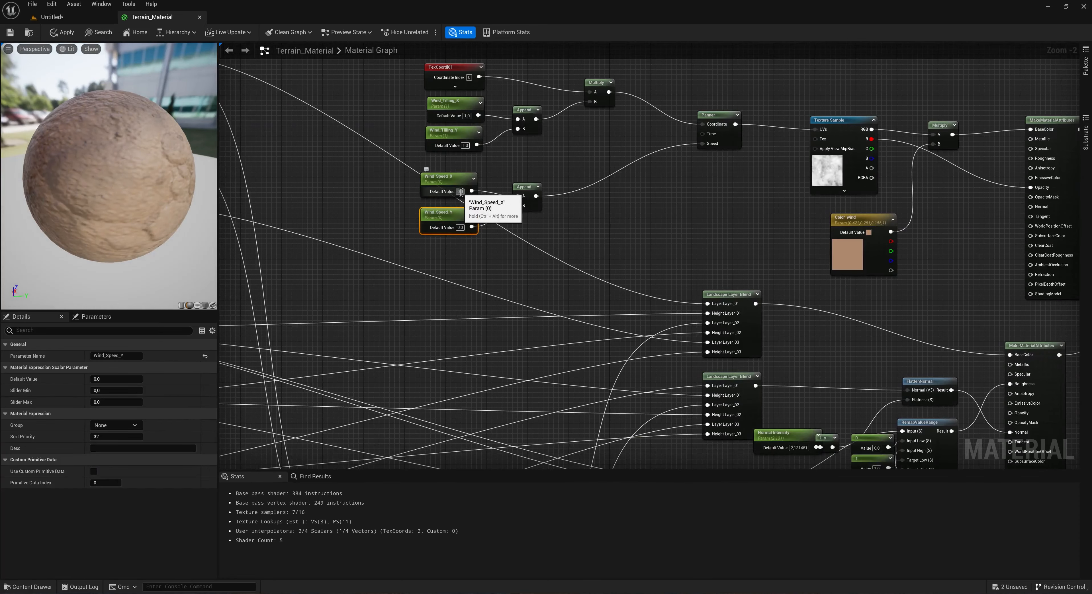
left_click(459, 227)
type("1")
key("Return")
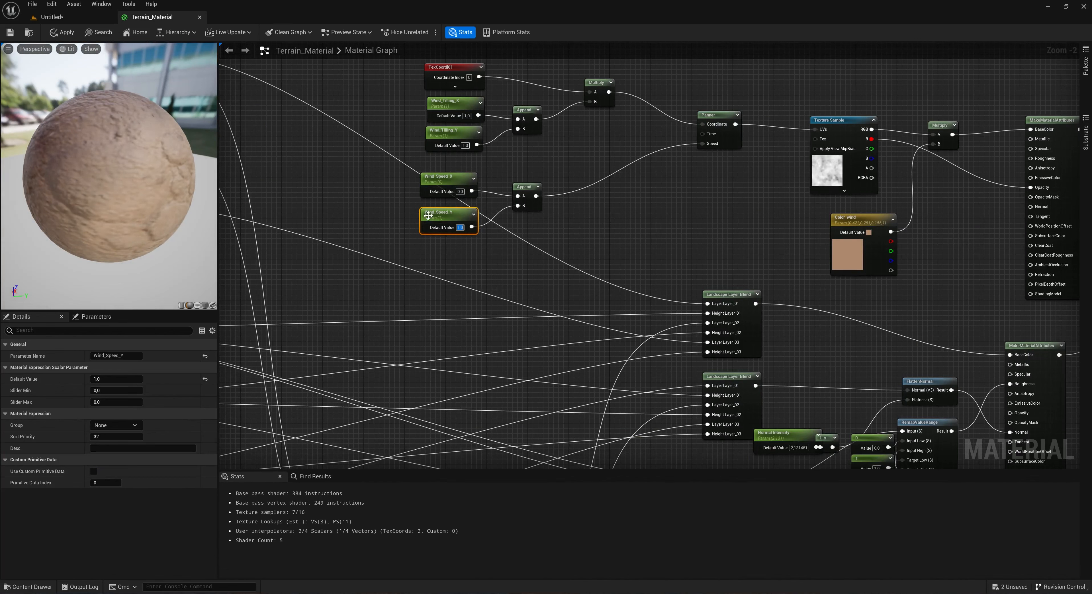
key("ctrl+s")
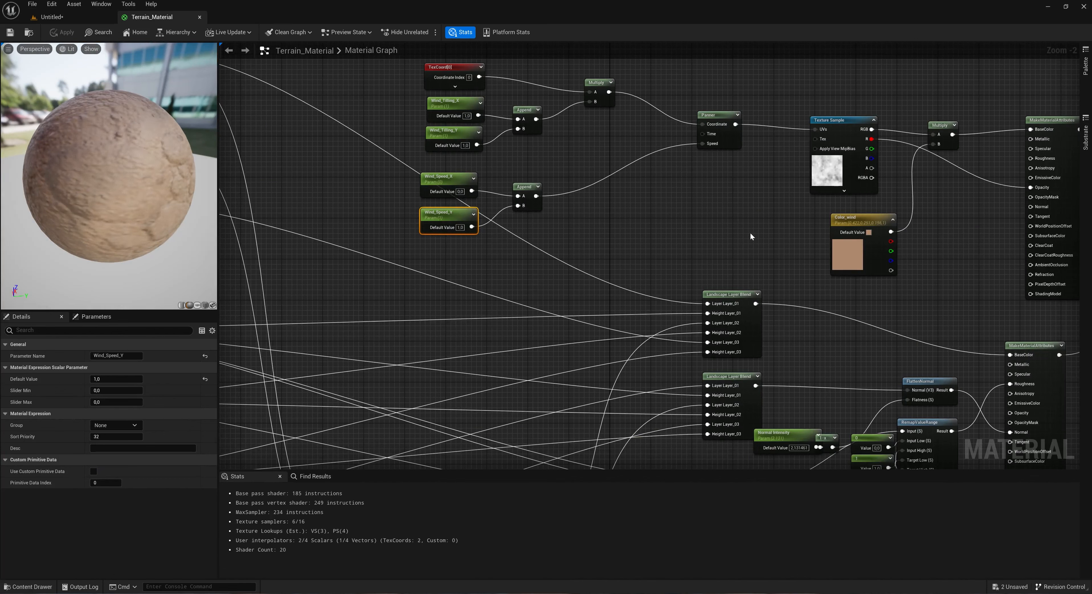
Step: Examine the sand terrain in the level viewport for the moving wind effect
left_click(73, 18)
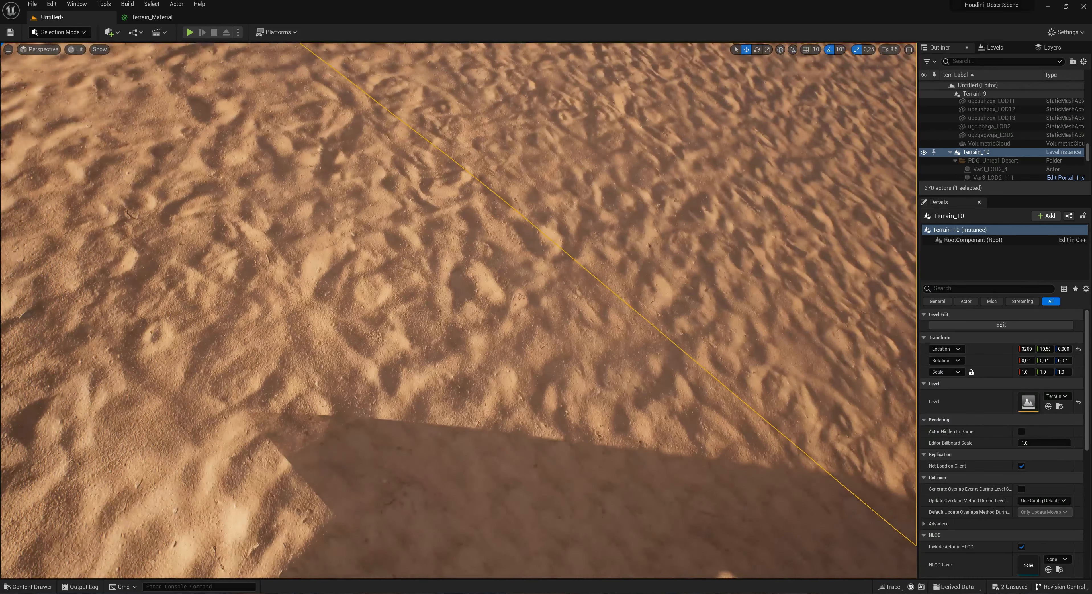
right_click_drag(647, 369, 672, 342)
right_click_drag(612, 255, 570, 308)
scroll(612, 256, "up", 2)
scroll(613, 256, "down", 1)
scroll(613, 256, "up", 2)
scroll(613, 255, "down", 1)
key("w")
key("s")
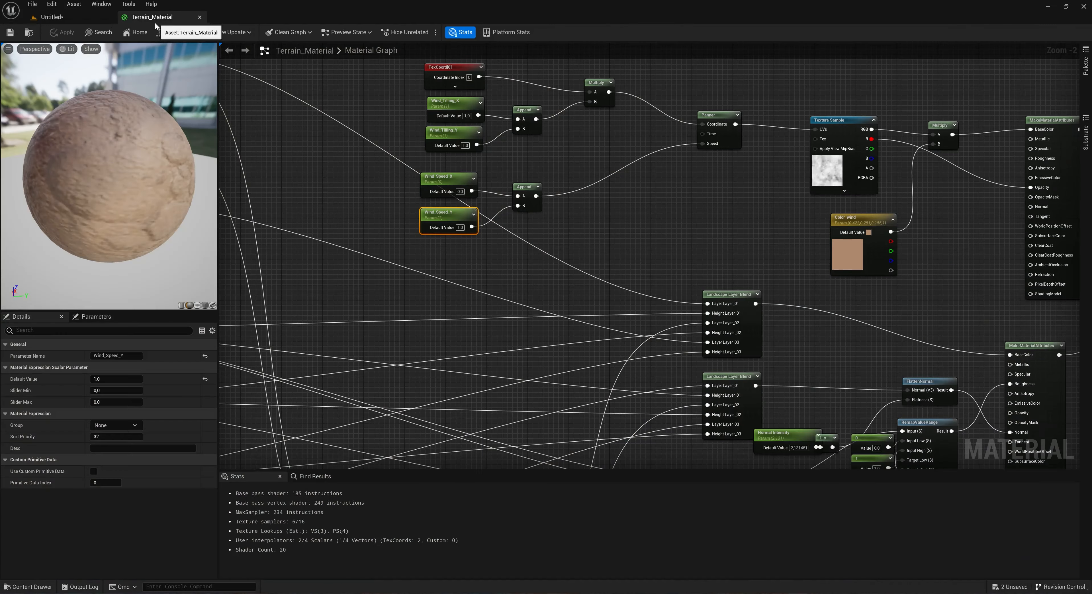
Step: Return to Terrain_Material, locate it in the Materials folder, and close the separate Terrain_Material1 editor window
left_click(152, 17)
left_click(38, 35)
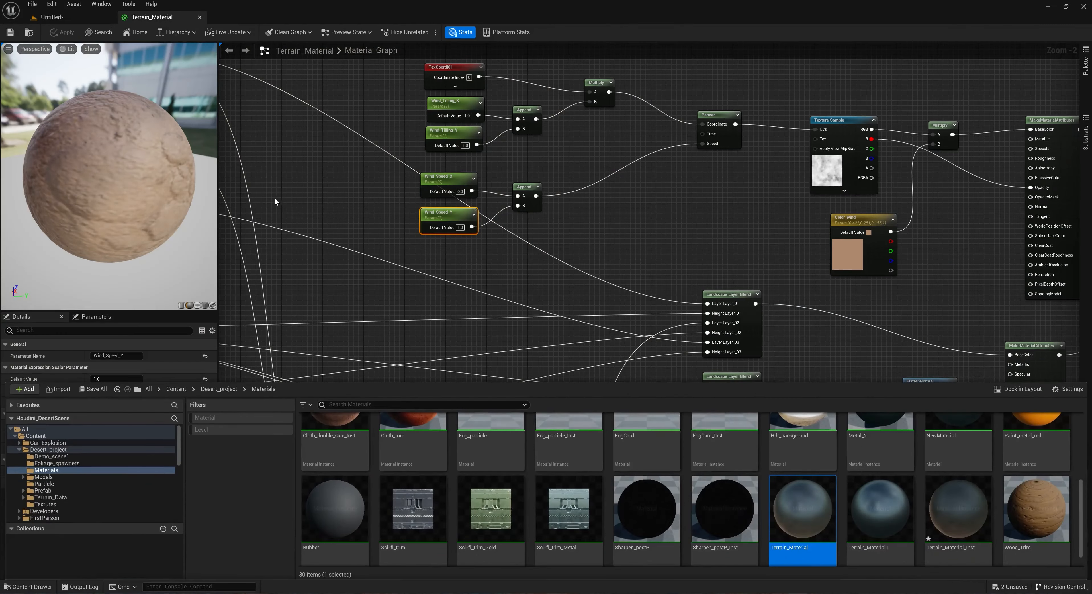
double_click(874, 519)
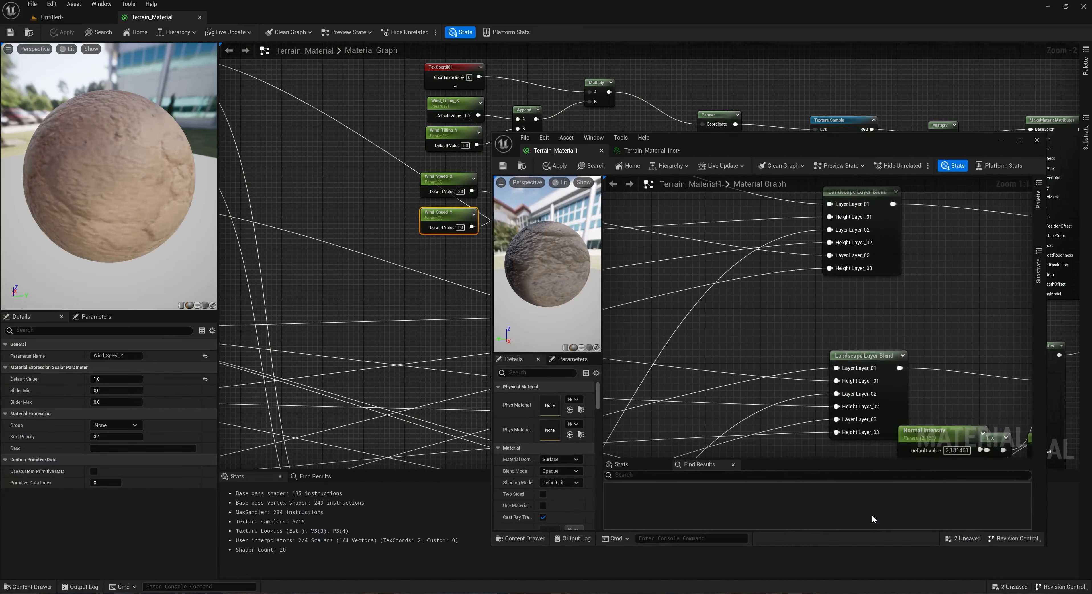
middle_click(580, 151)
left_click(651, 322)
middle_click(641, 152)
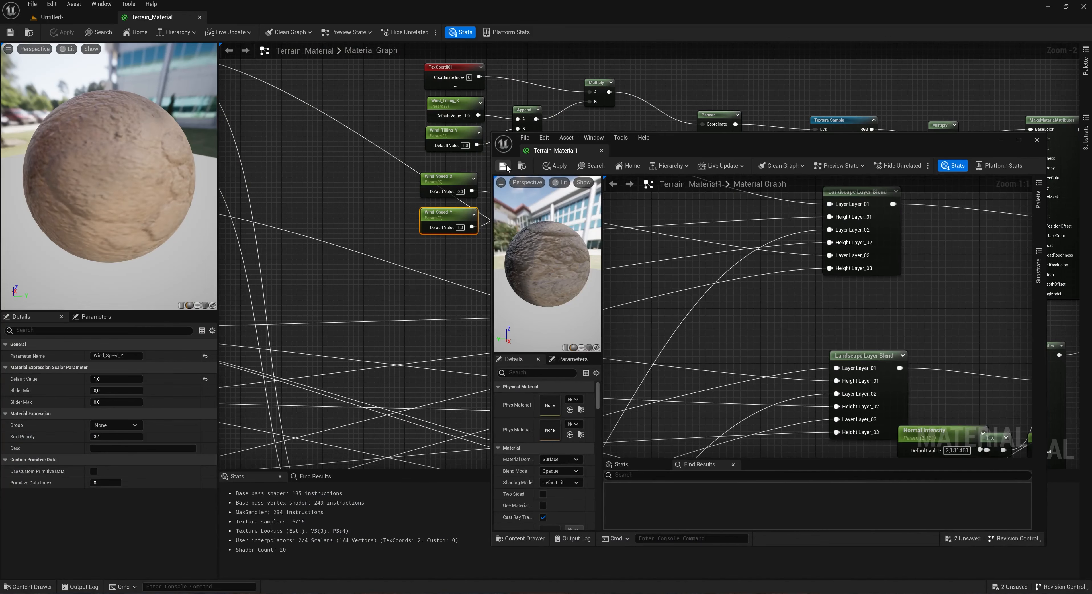
left_click(1037, 140)
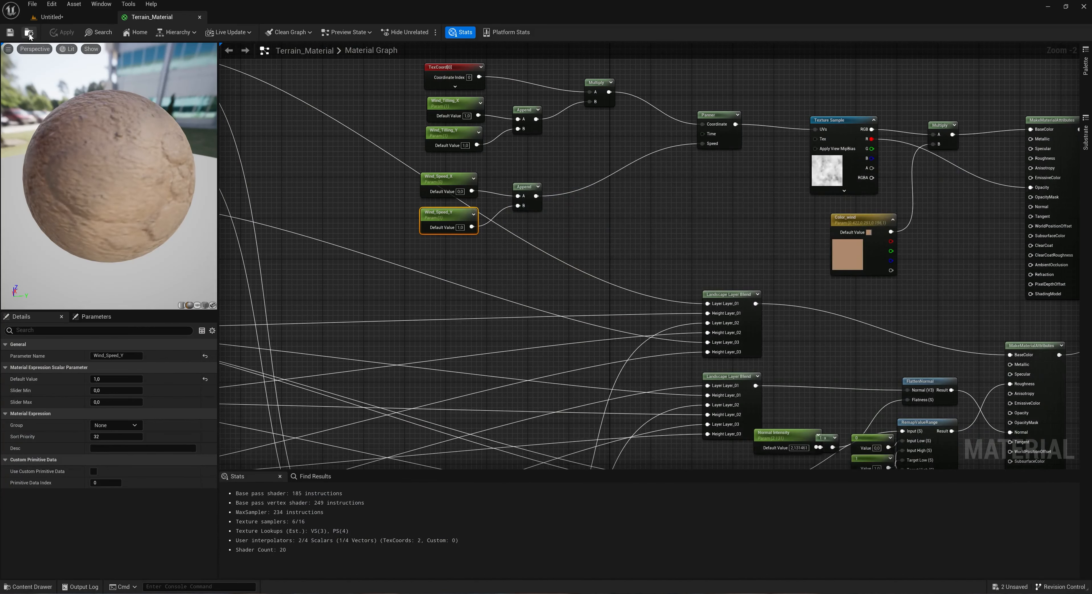
Step: Open Terrain_Material_Inst and review where the wind parameters are listed
left_click(27, 586)
double_click(959, 528)
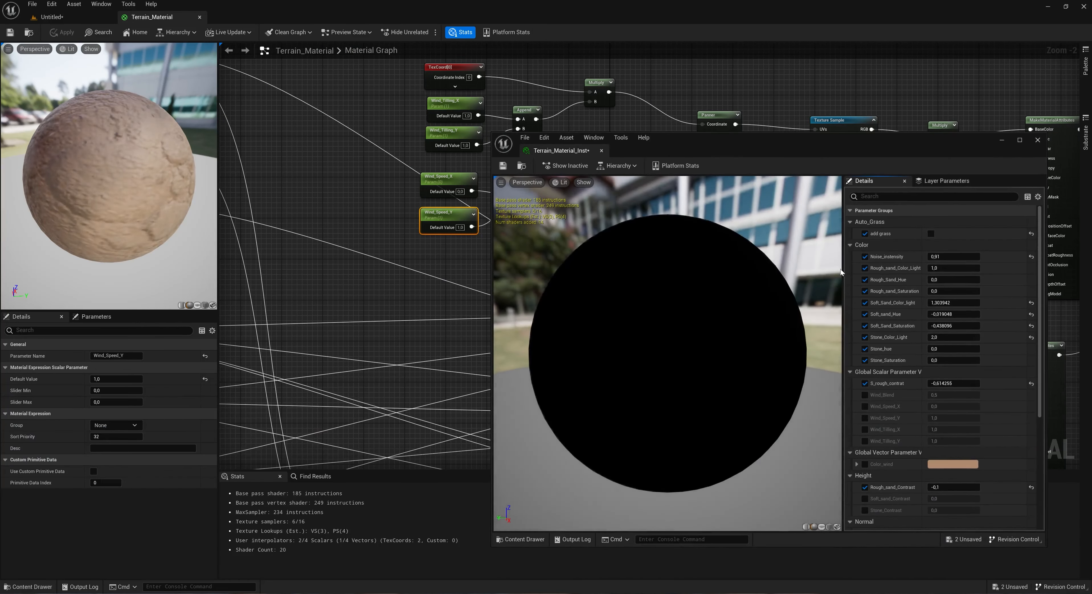
scroll(1002, 353, "down", 1)
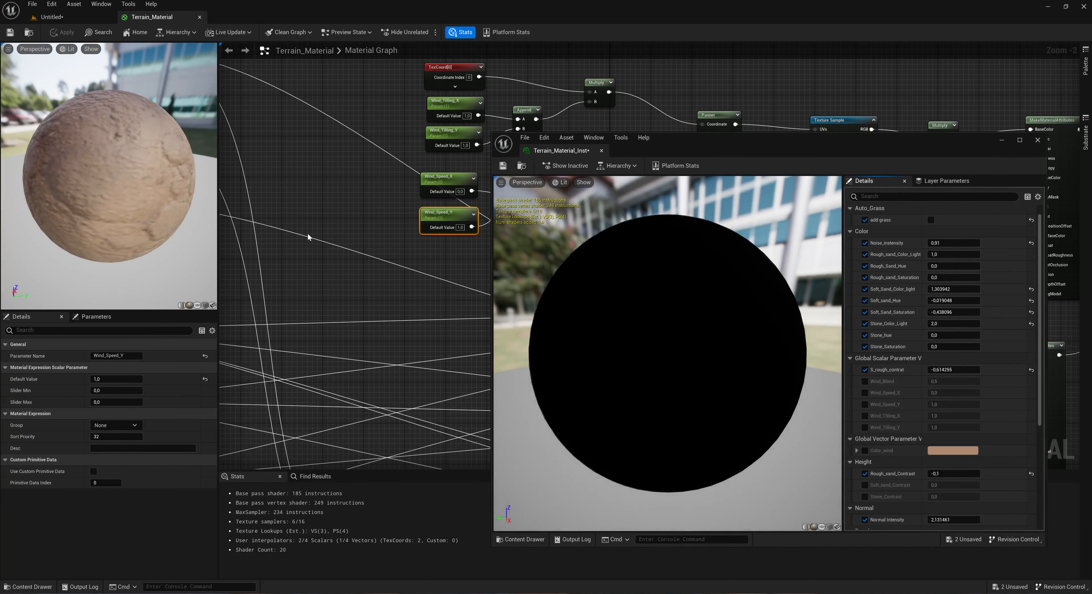
Step: Assign both wind tiling and both wind speed parameters to a new group named Wind and save Terrain_Material
left_click(439, 281)
left_click_drag(452, 261, 424, 96)
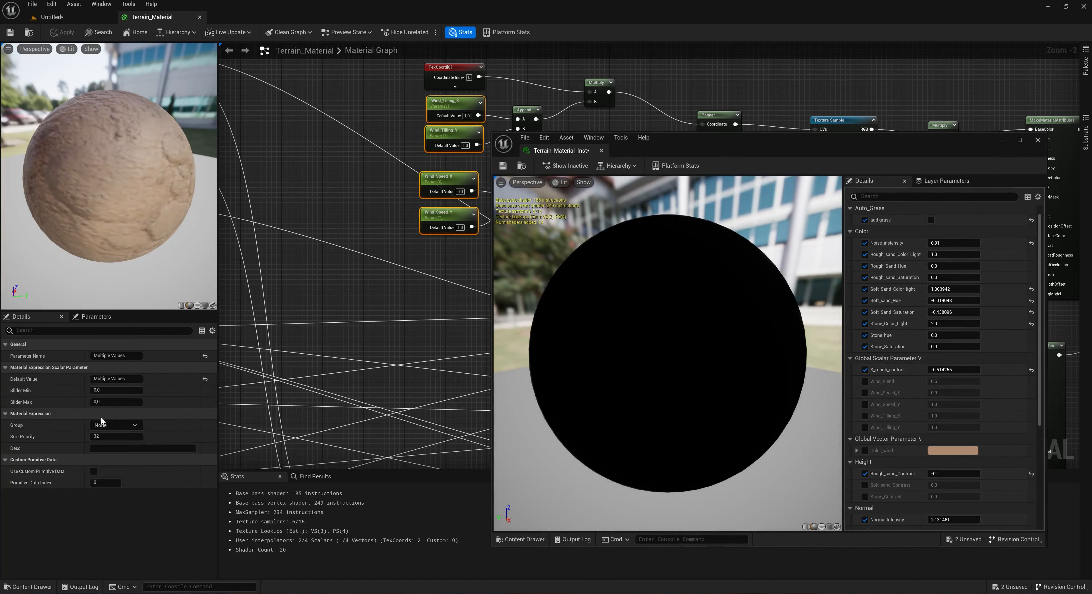
double_click(100, 425)
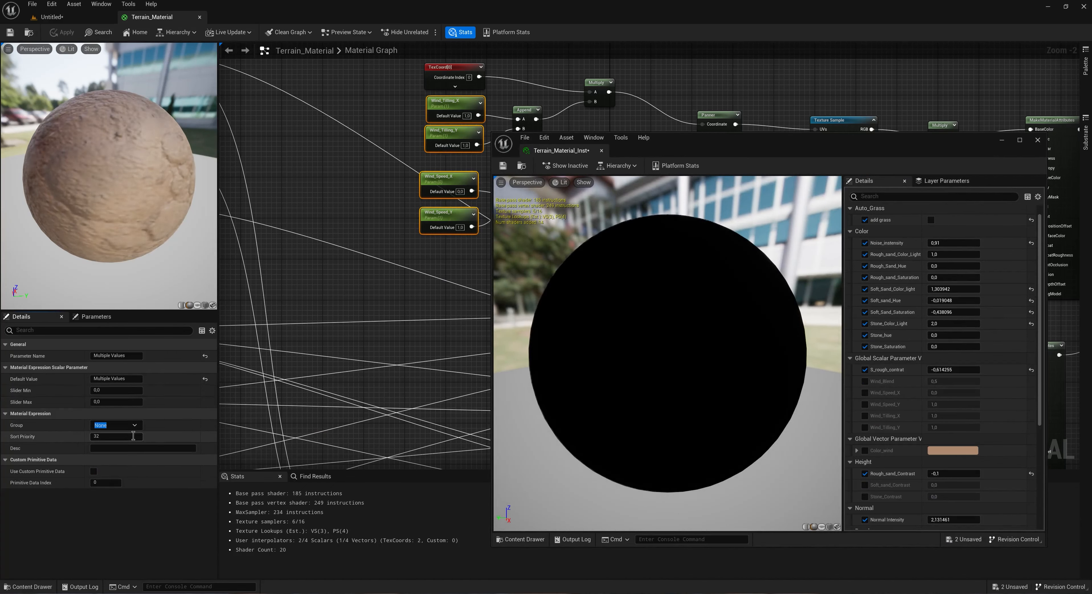
key("Return")
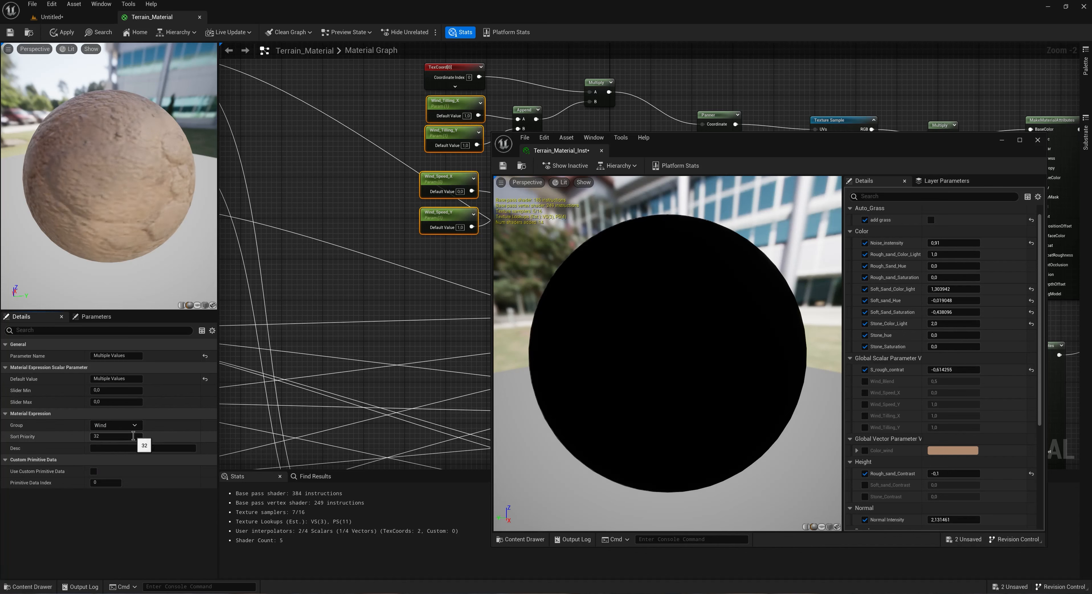
left_click(11, 33)
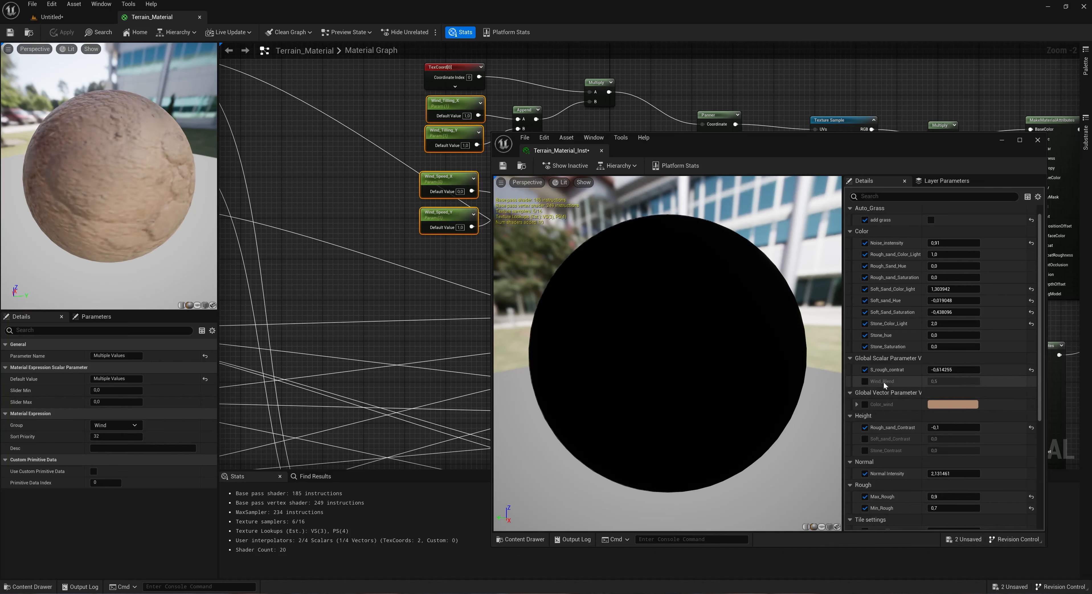
Step: Assign the Wind_Blend parameter to the Wind group and save Terrain_Material
left_click_drag(861, 136, 796, 286)
right_click_drag(796, 286, 284, 74)
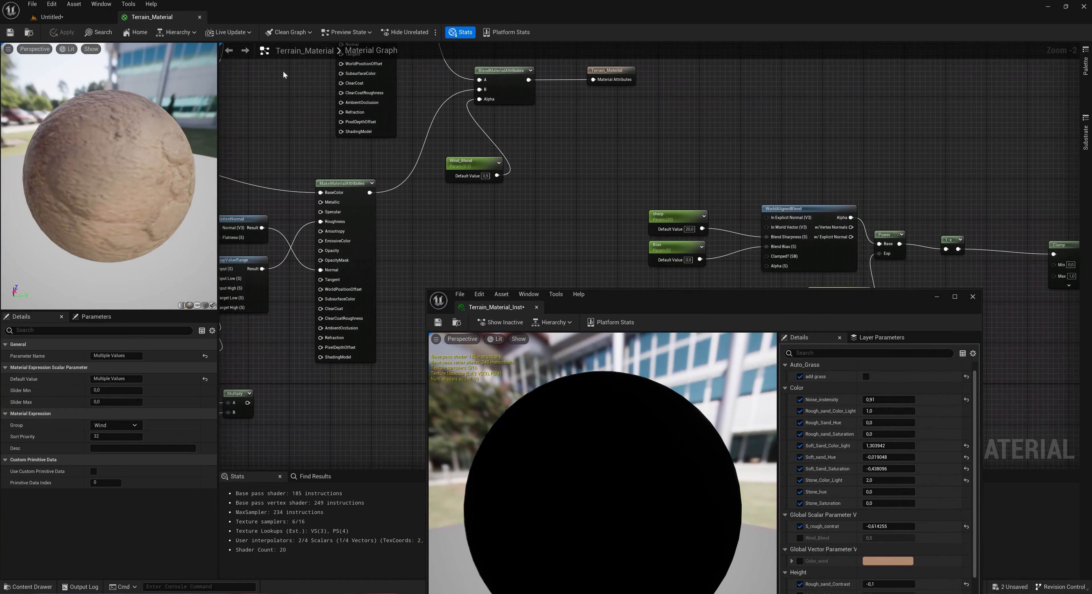
left_click(473, 165)
left_click(116, 425)
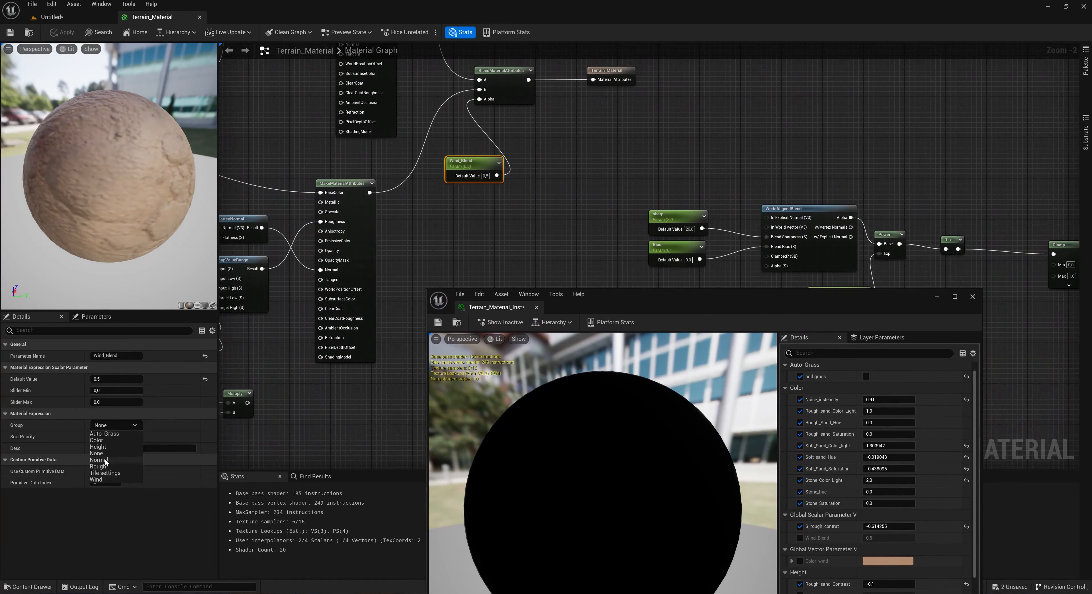
left_click(97, 479)
left_click(10, 33)
Step: Enable overrides for all five parameters in the Wind group of Terrain_Material_Inst and save the instance
left_click_drag(818, 308, 670, 122)
scroll(769, 427, "down", 1)
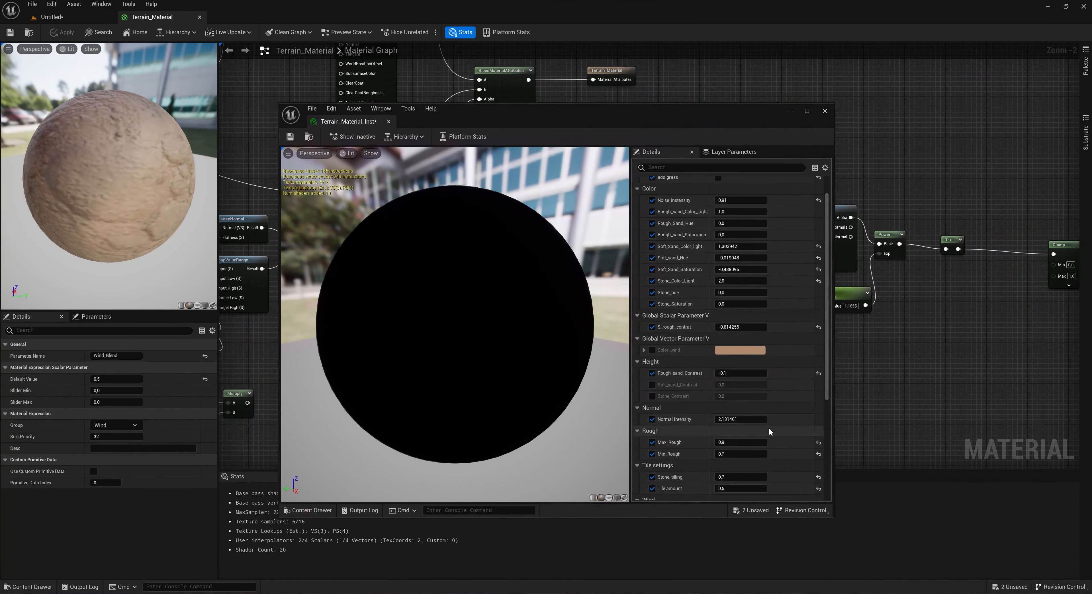
scroll(769, 427, "down", 2)
scroll(666, 322, "down", 1)
left_click(652, 361)
left_click(652, 373)
left_click(652, 384)
left_click(653, 407)
left_click(652, 395)
left_click_drag(384, 136, 503, 108)
left_click(409, 108)
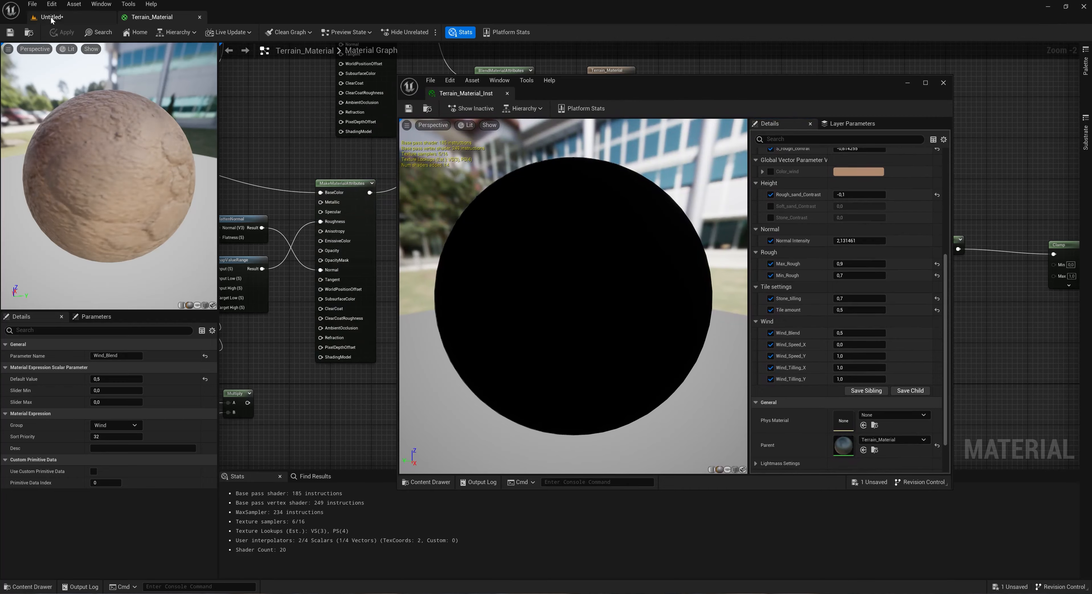
Step: With the level terrain in view, lower the instance's Wind_Tilling_X and Wind_Tilling_Y to 0,2 and finally 0,05
left_click(51, 19)
left_click_drag(631, 93, 770, 93)
right_click_drag(296, 305, 331, 326)
right_click_drag(349, 254, 361, 267)
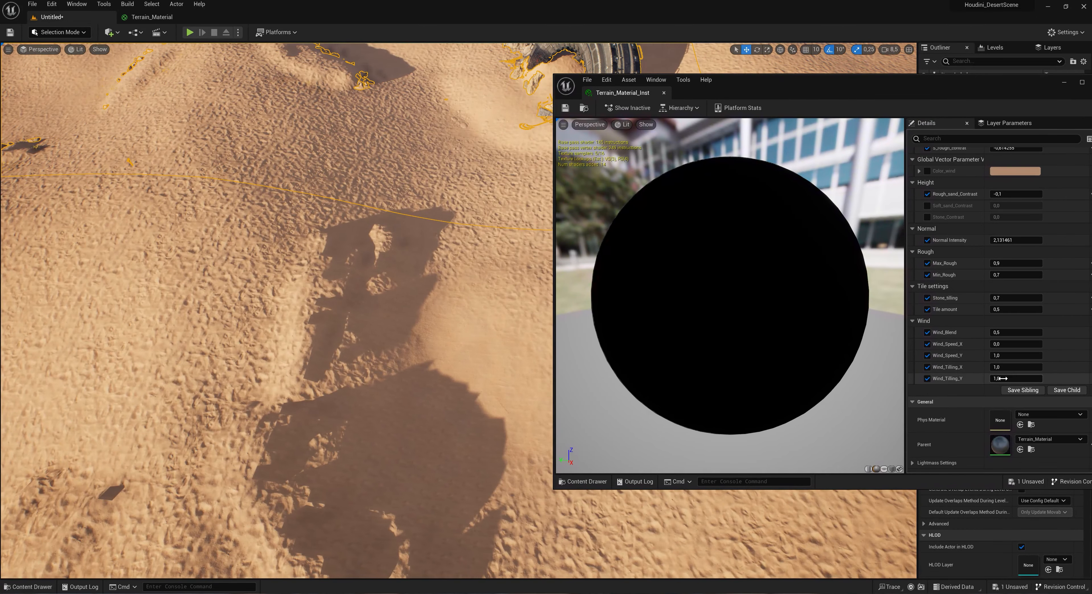
left_click_drag(1001, 378, 1007, 379)
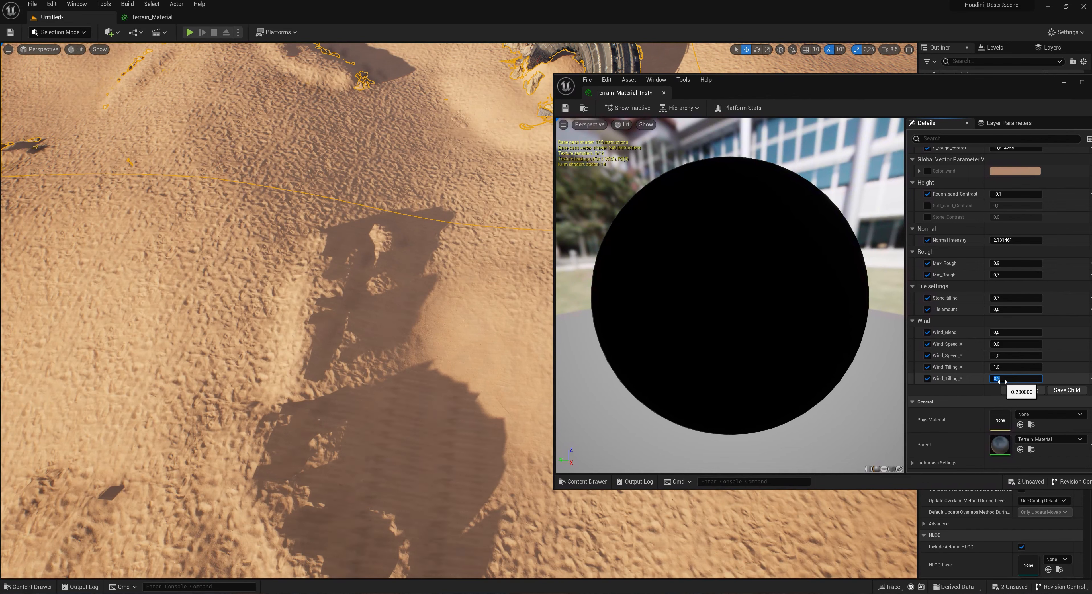
left_click(1014, 367)
key("Return")
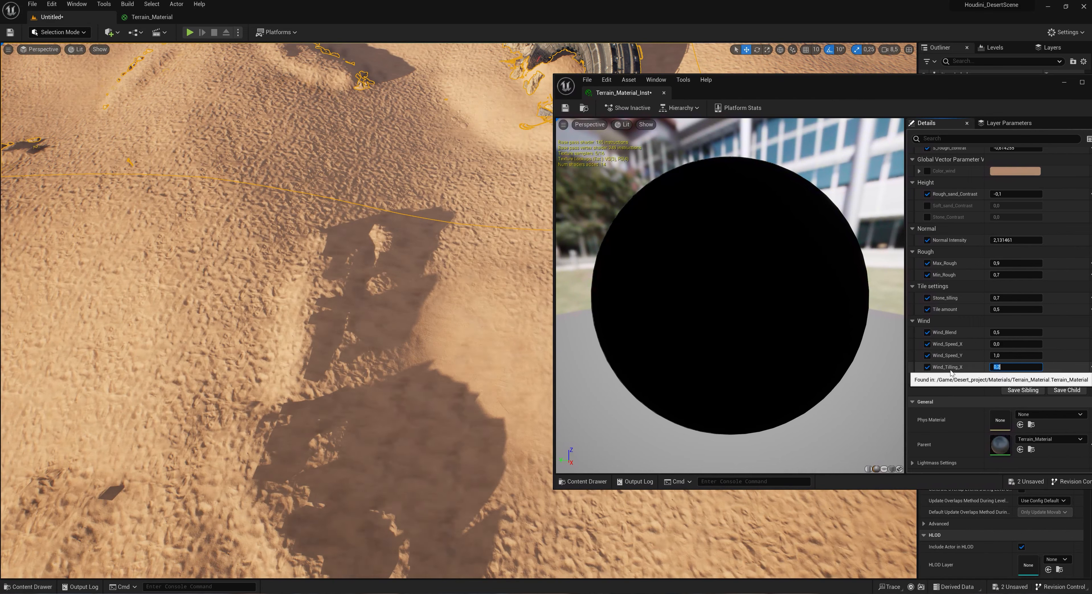
scroll(1004, 377, "up", 1)
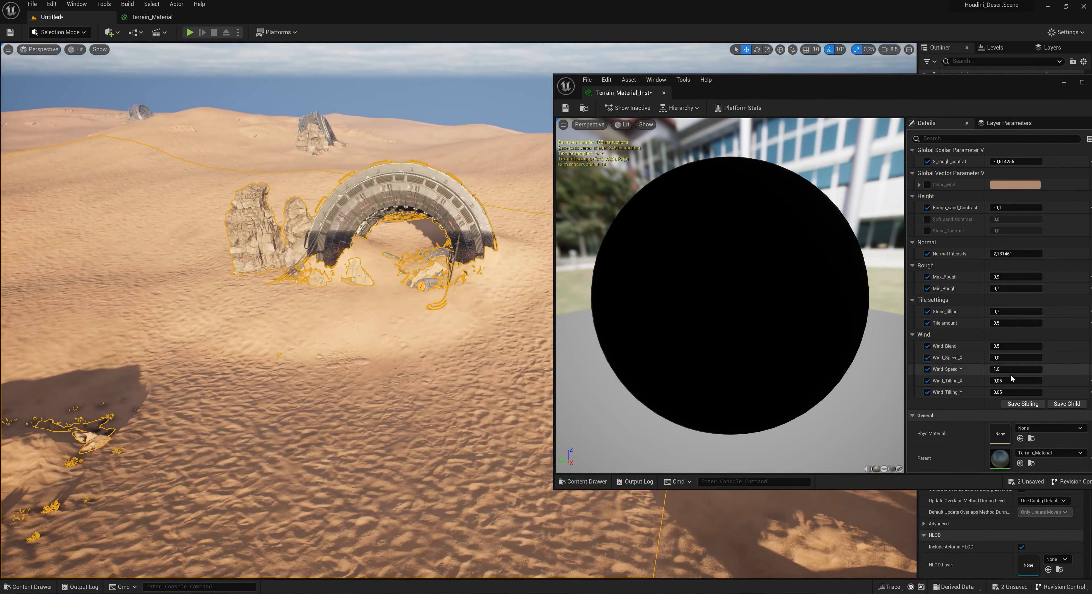
Step: In the parent Terrain_Material, convert the cloud Texture Sample to a parameter named Wind_Tex, apply it, and enable its override in Terrain_Material_Inst
double_click(1000, 459)
right_click_drag(422, 265, 570, 470)
right_click(298, 220)
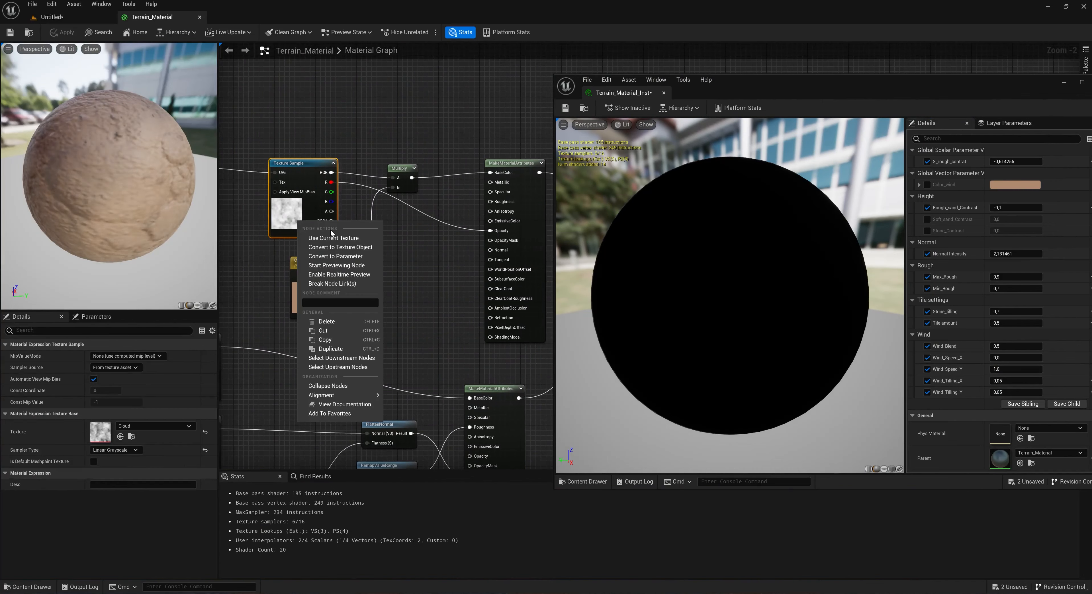
left_click(363, 258)
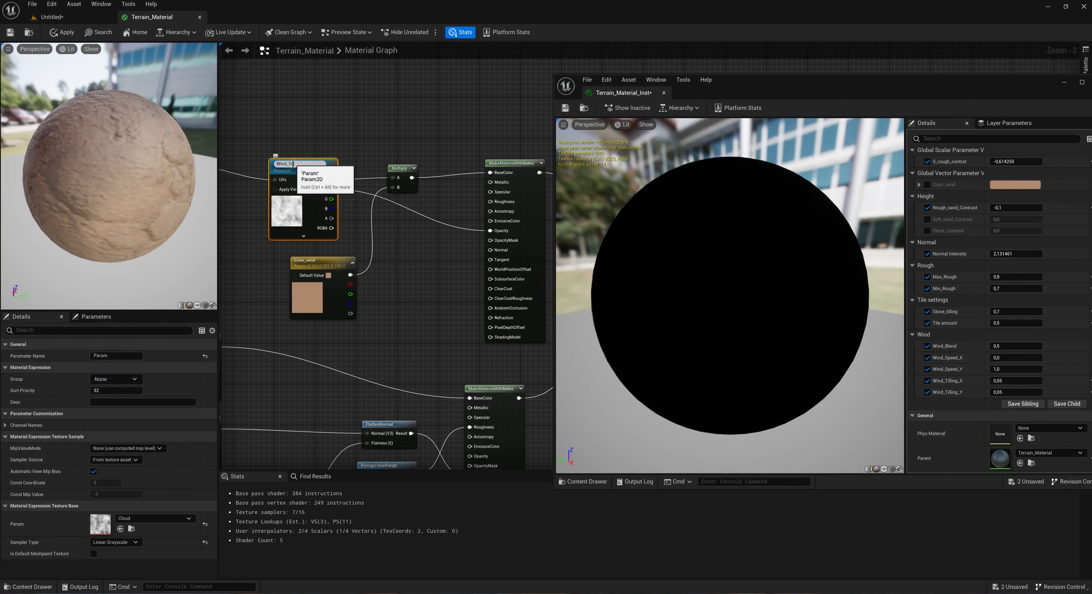
left_click(425, 283)
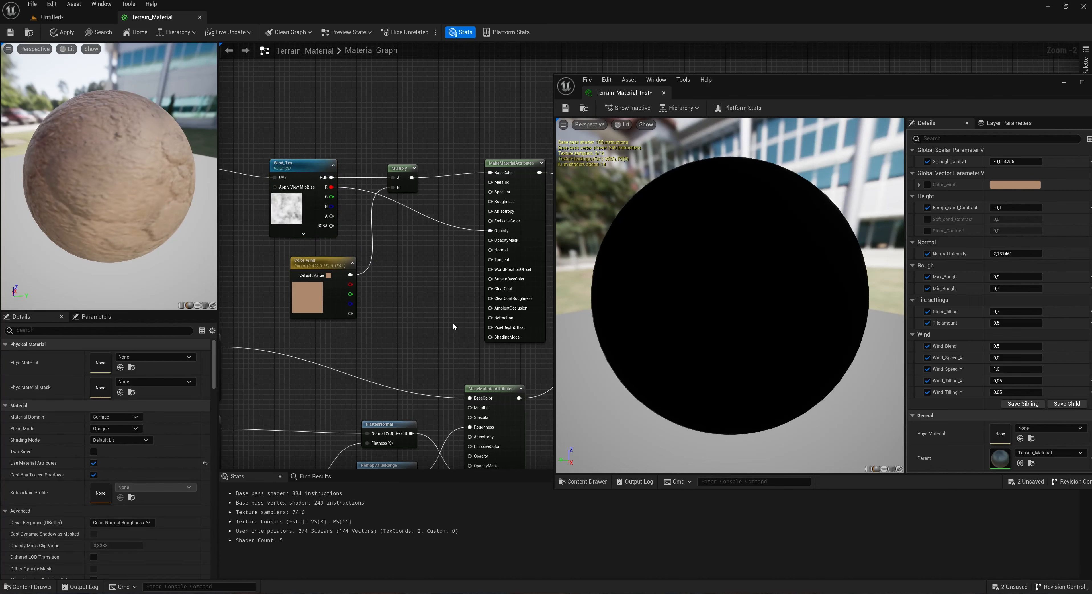
right_click_drag(417, 278, 498, 301)
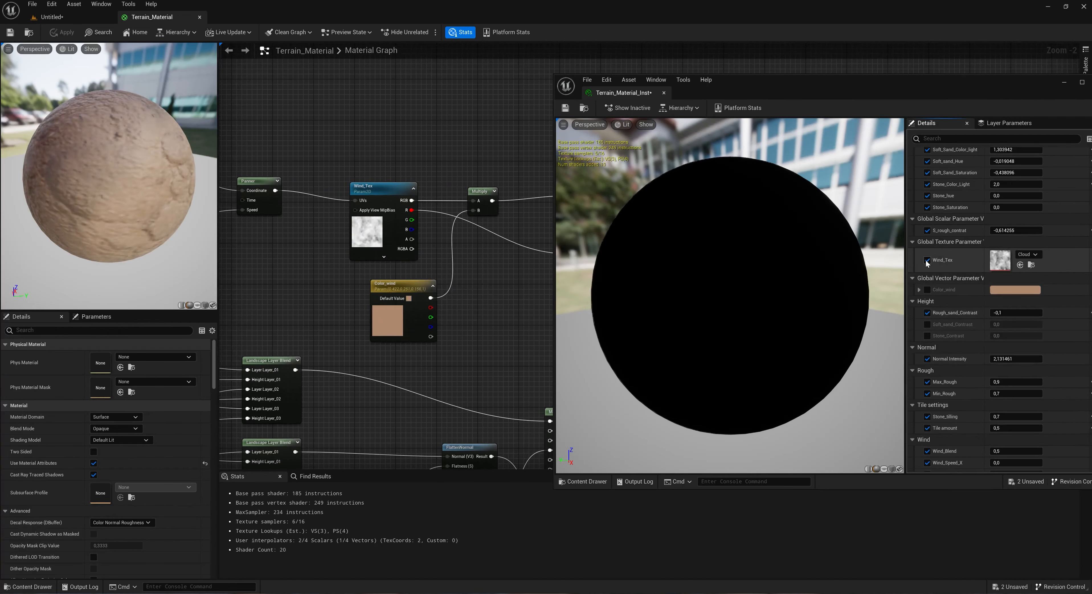
Step: With the level in view, search the textures for noise and assign AtmosphericCloudNoise01 to the instance's Wind_Tex
left_click(67, 19)
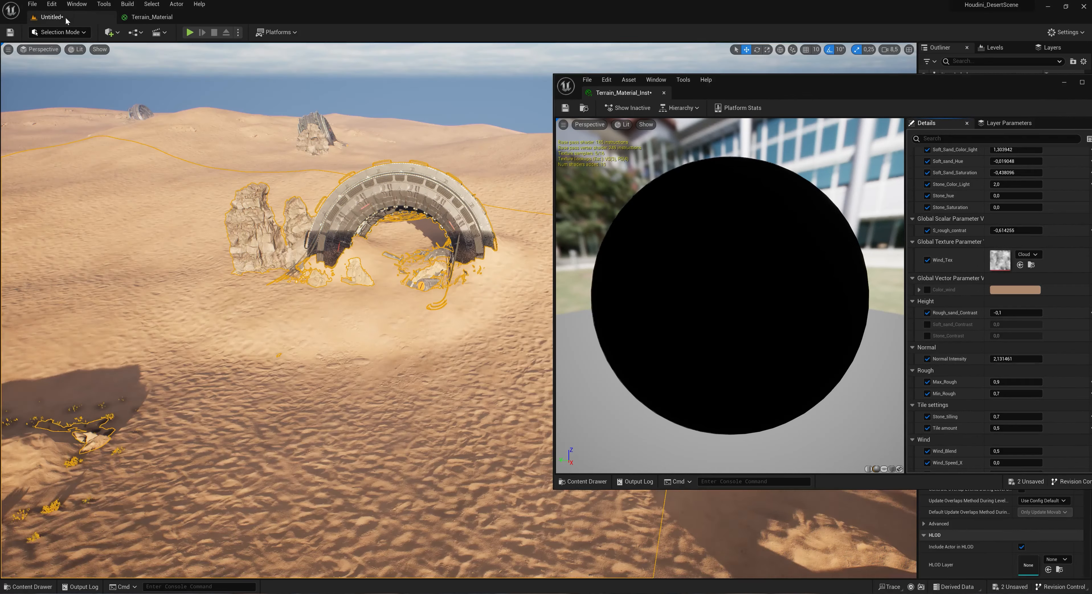
left_click(1031, 254)
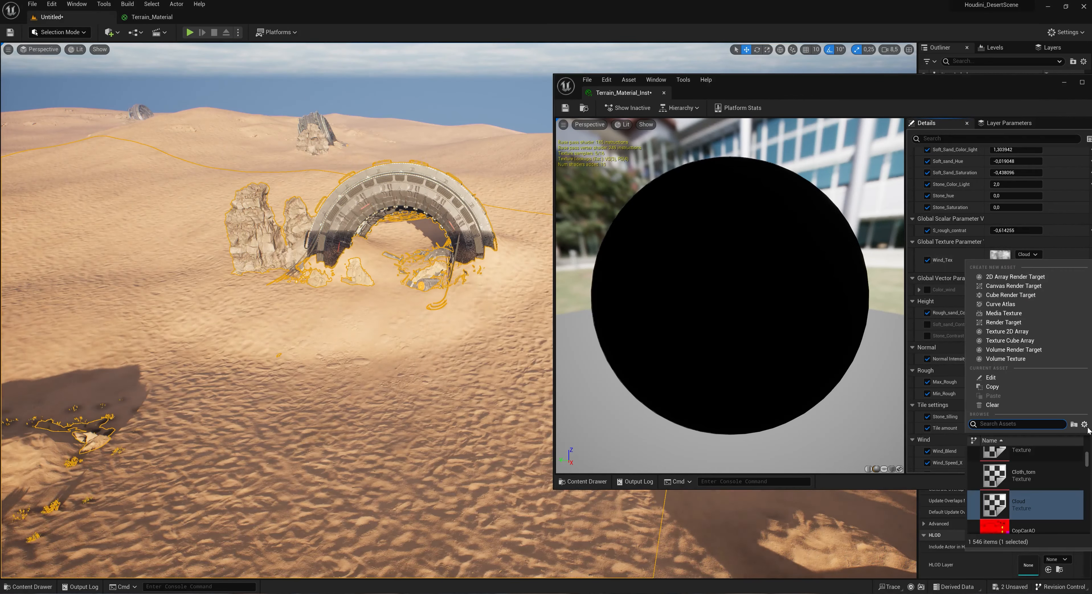
scroll(1041, 474, "down", 10)
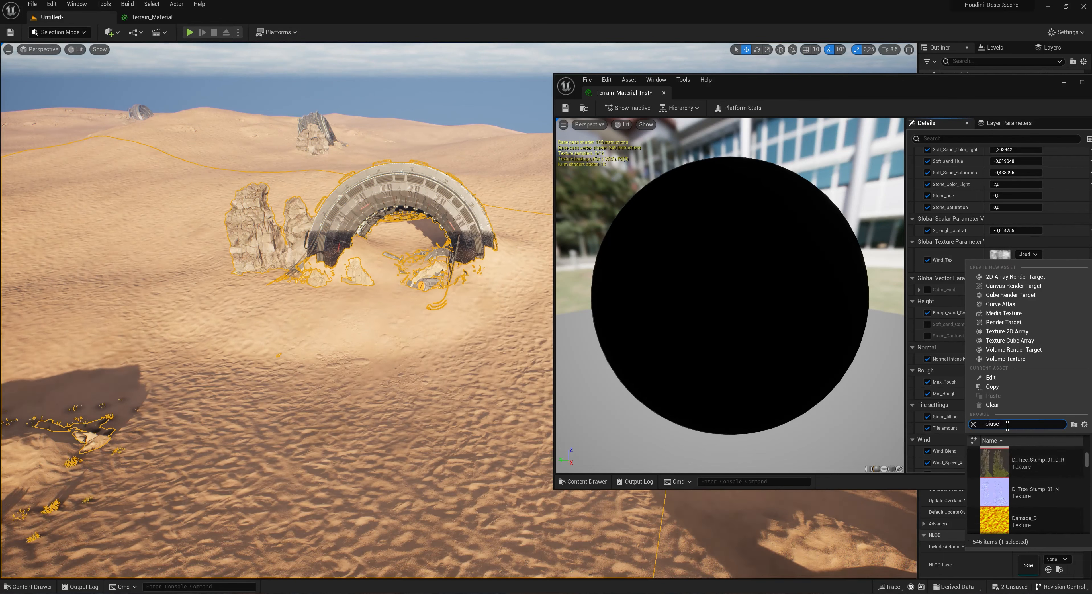
key("BackSpace")
key("BackSpace")
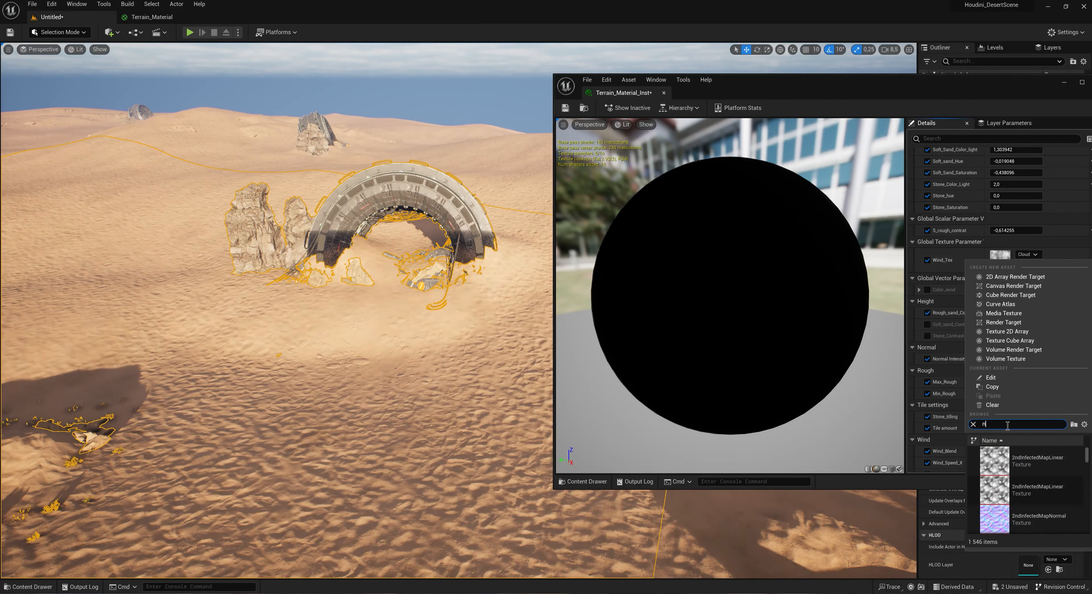
type("noise")
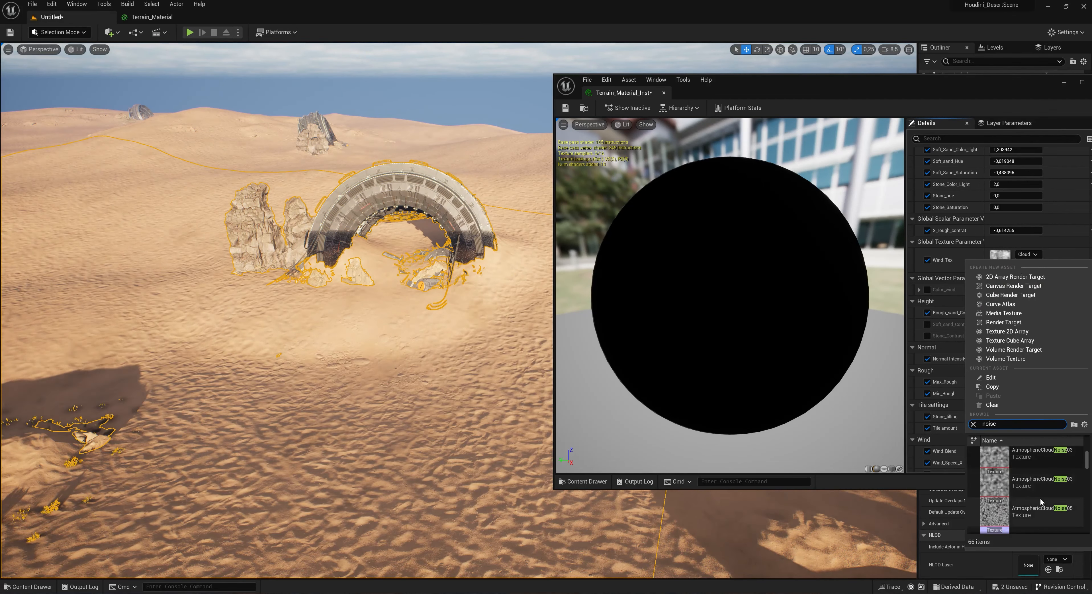
left_click(1021, 481)
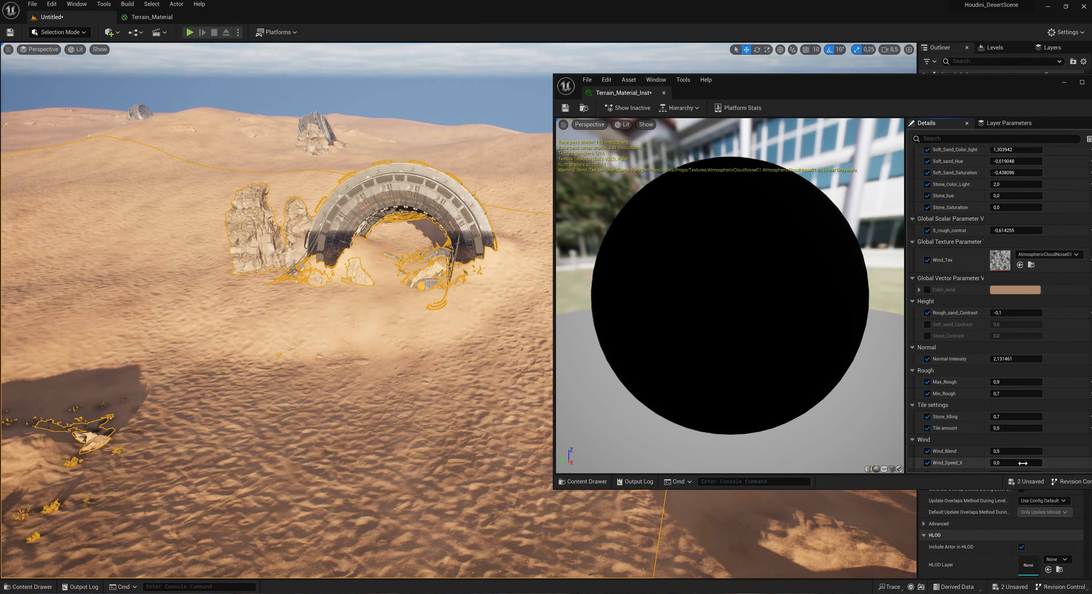
Step: Set the instance's Wind_Tilling_Y and Wind_Tilling_X to 0,005
scroll(1039, 372, "down", 5)
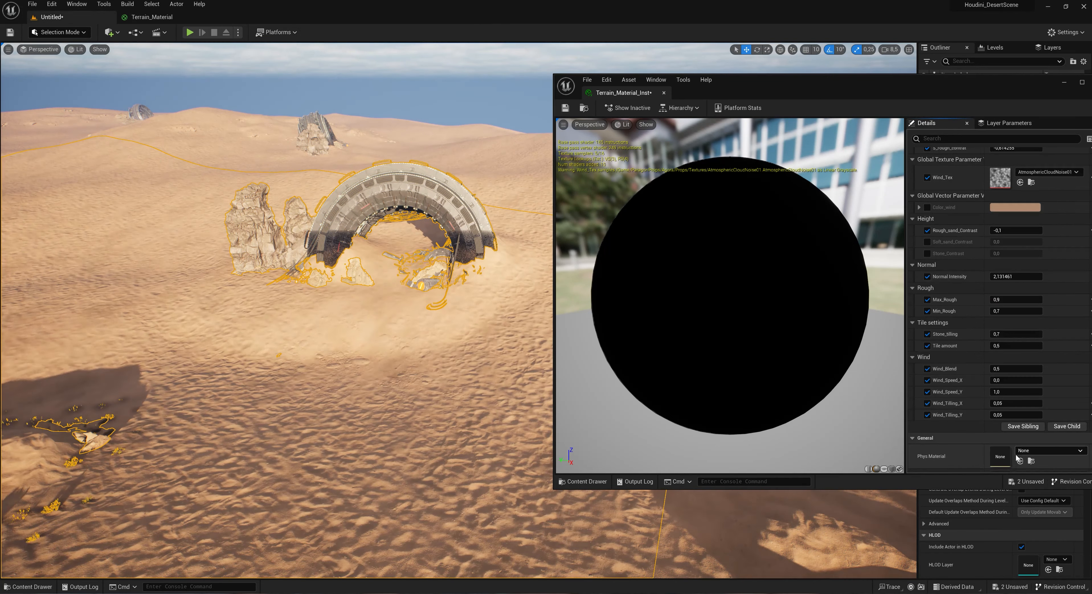
left_click(1002, 364)
type("0,005")
key("Return")
left_click(1002, 352)
type("0")
key("Return")
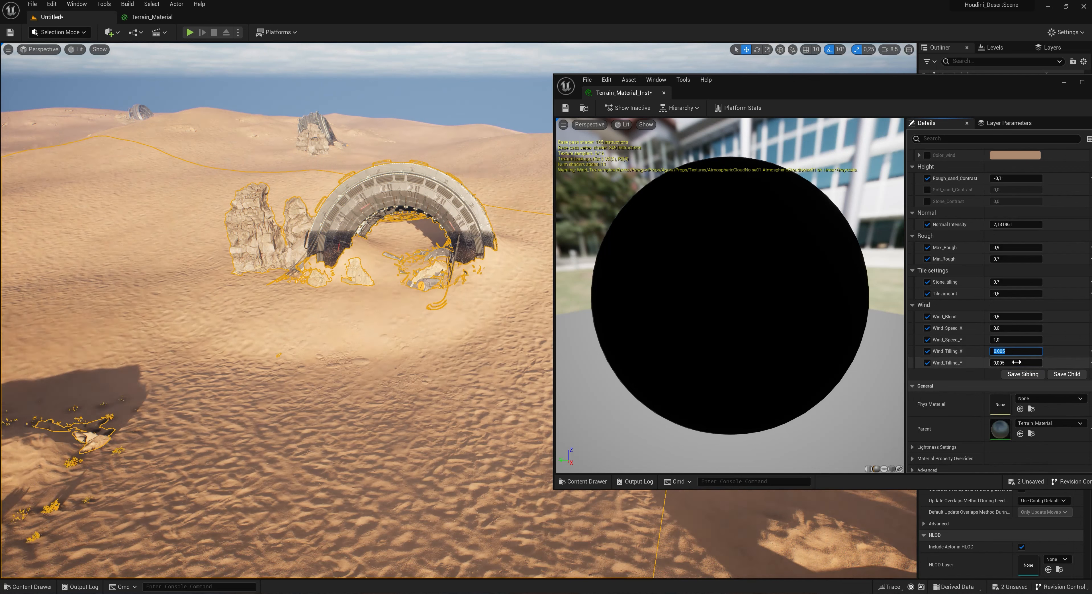
Step: Try Wind_Tilling_Y at 0,05 and 0,01, with Wind_Tilling_X at 0,05 and Wind_Speed_Y at 0,5
left_click(1017, 363)
key("BackSpace")
key("Return")
key("Return")
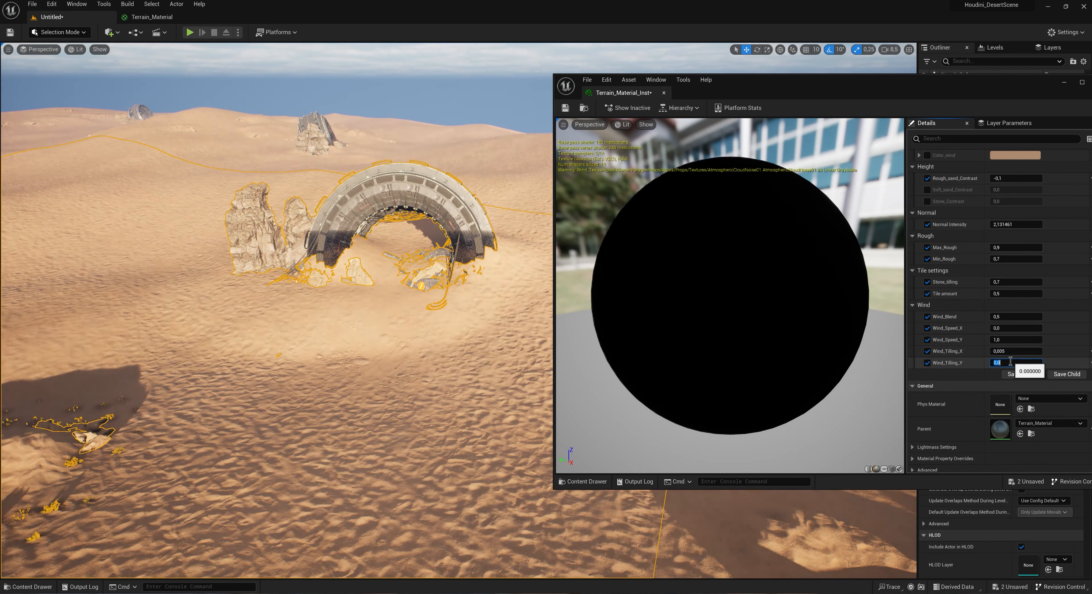
left_click(1015, 363)
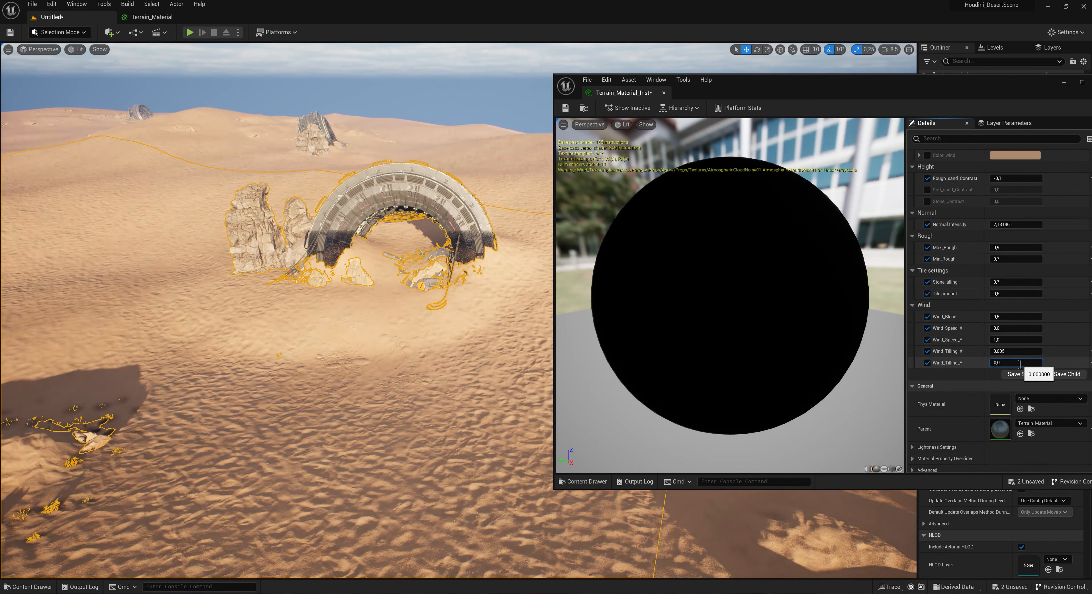
type("050,05")
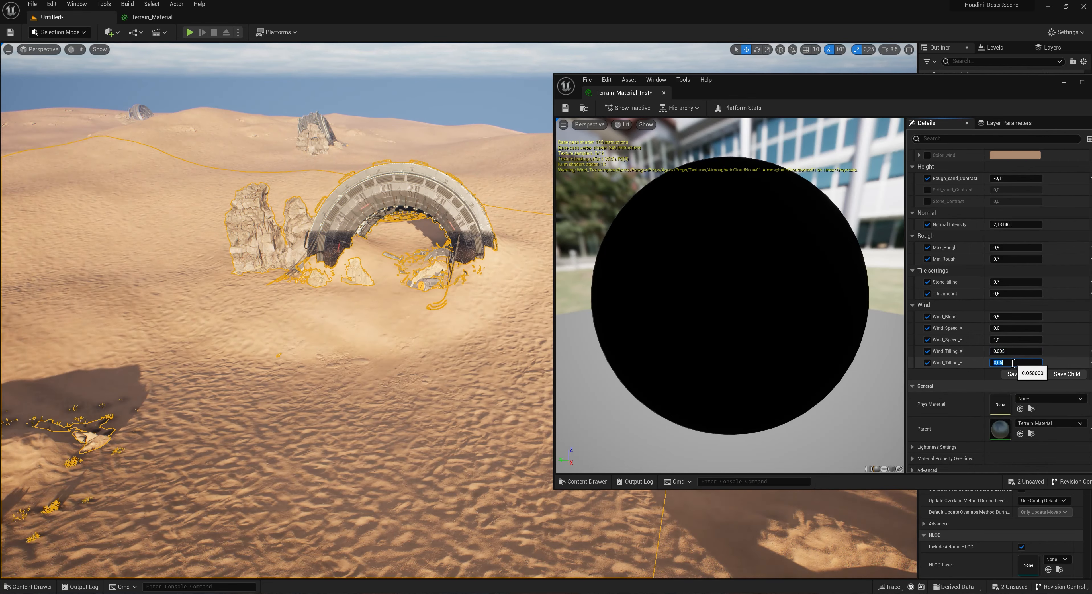
mouse_move(462, 314)
right_mouse_down()
mouse_move(402, 307)
mouse_move(459, 313)
right_mouse_up()
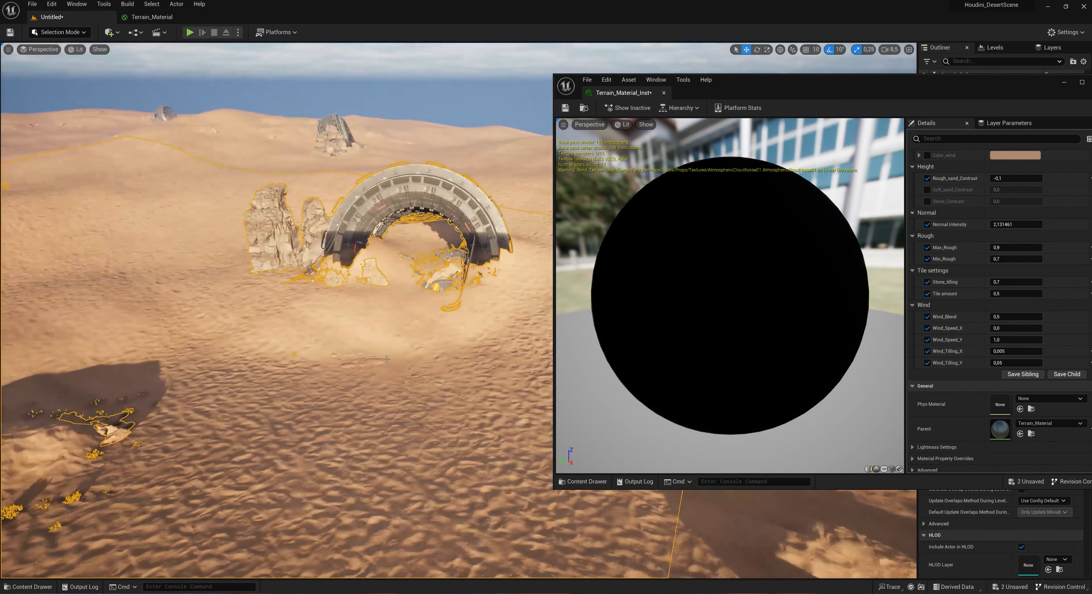
left_click(1011, 362)
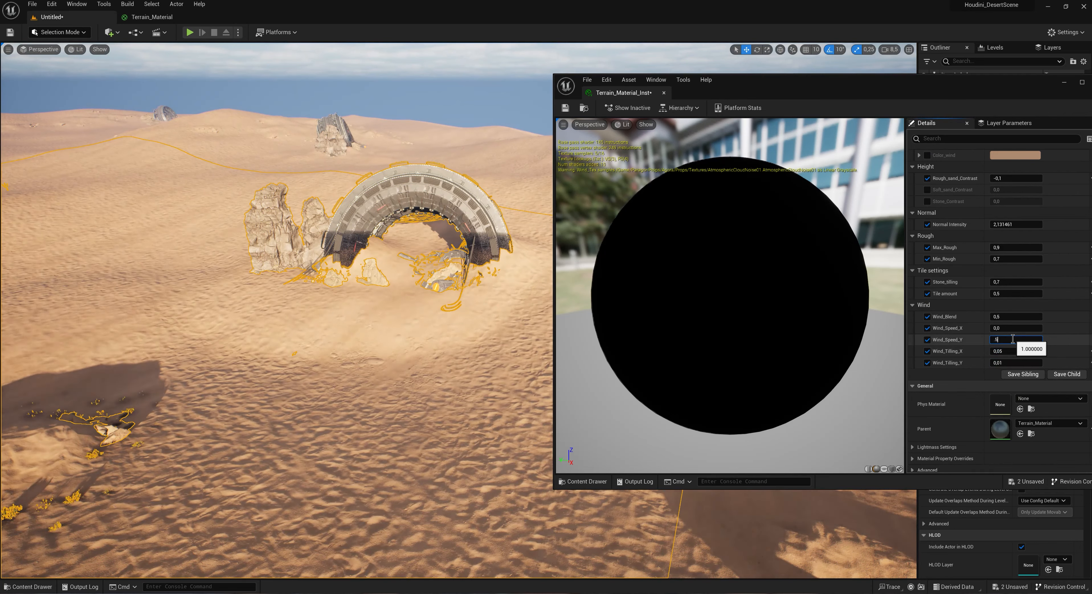
Step: Viewing the sand closer up, try Wind_Tilling_Y at 0,02 and 0,03, Wind_Speed_Y at 0,8 and Wind_Tilling_X at 0,08
key("s")
right_click_drag(371, 298, 343, 317)
key("w")
key("a")
key("a")
key("q")
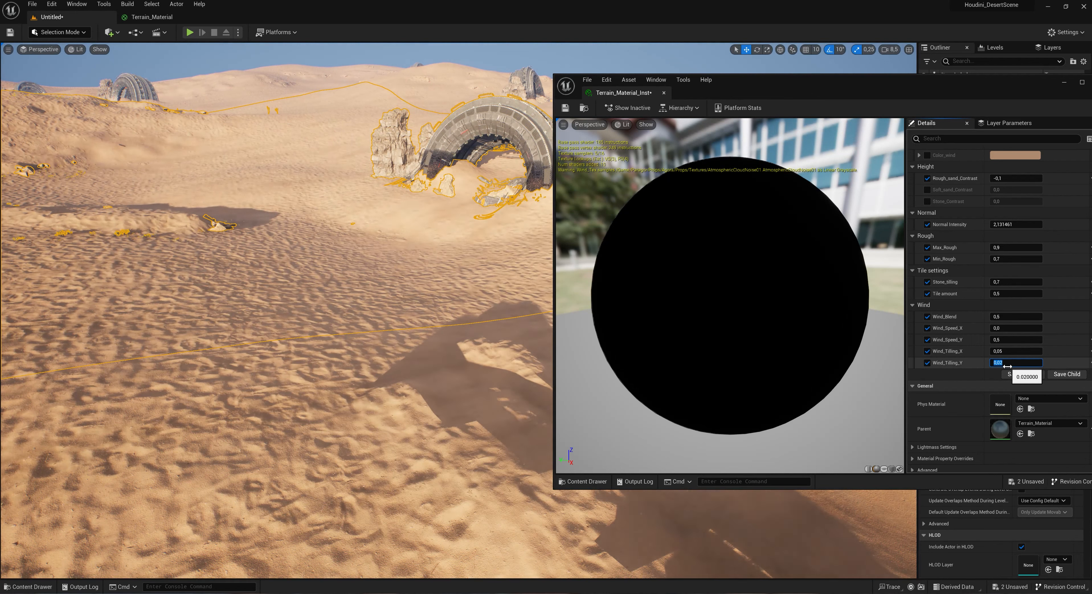
left_click(999, 340)
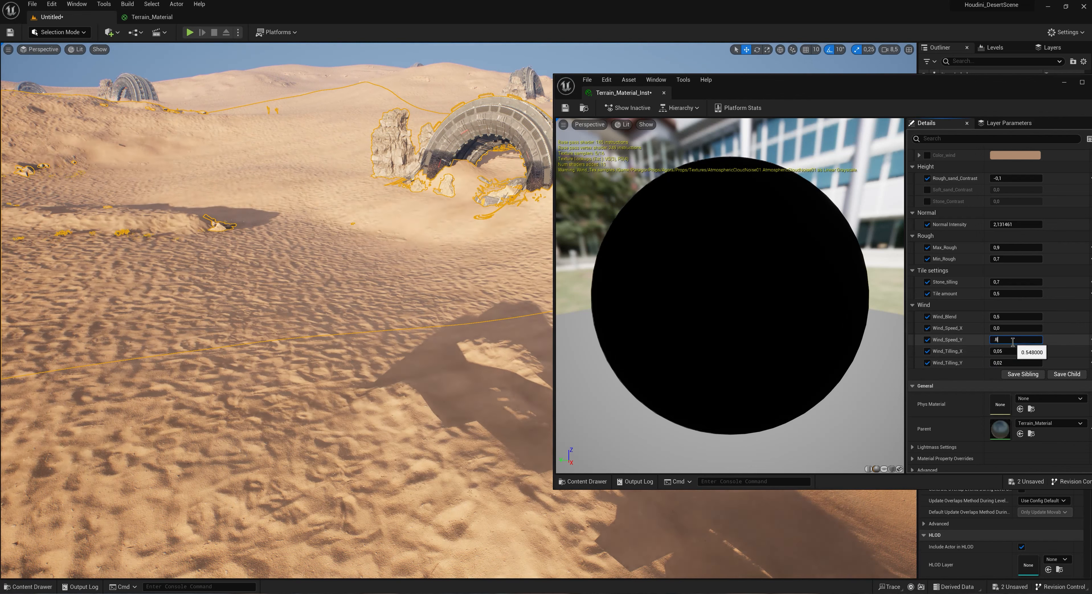
left_click(1008, 351)
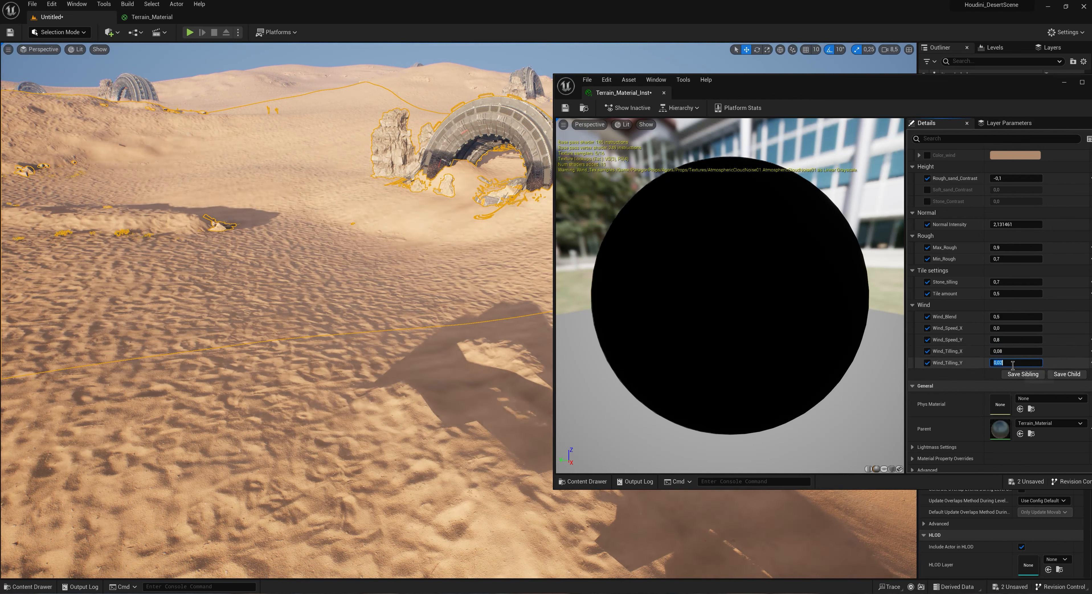
Step: Set Wind_Tilling_Y and Wind_Tilling_X to 0,004 and Wind_Speed_Y to 0,2 in the instance
key("BackSpace")
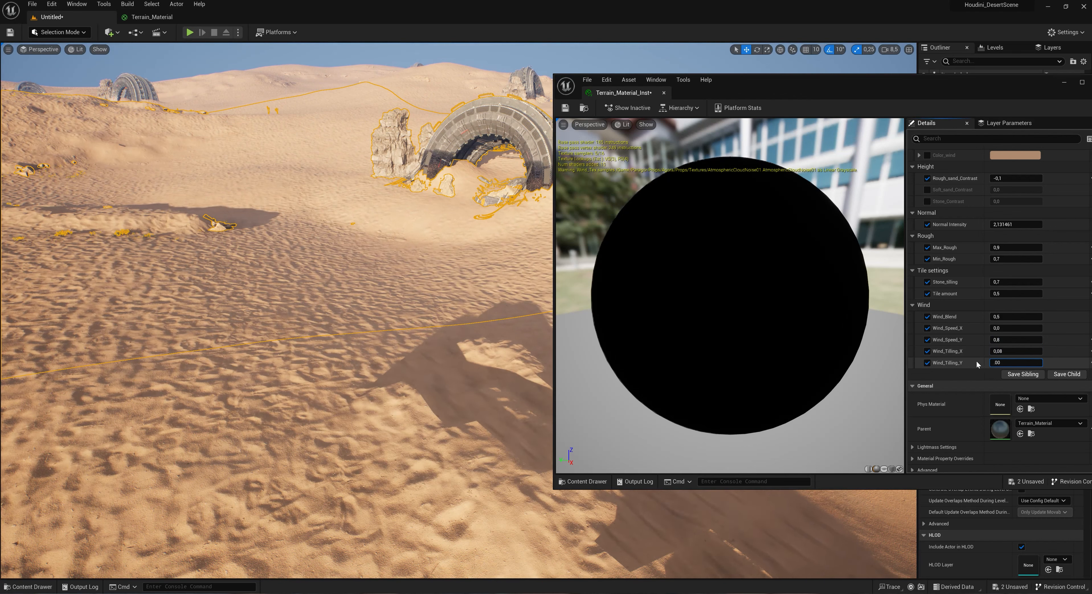
left_click(1011, 352)
type(".")
type("00")
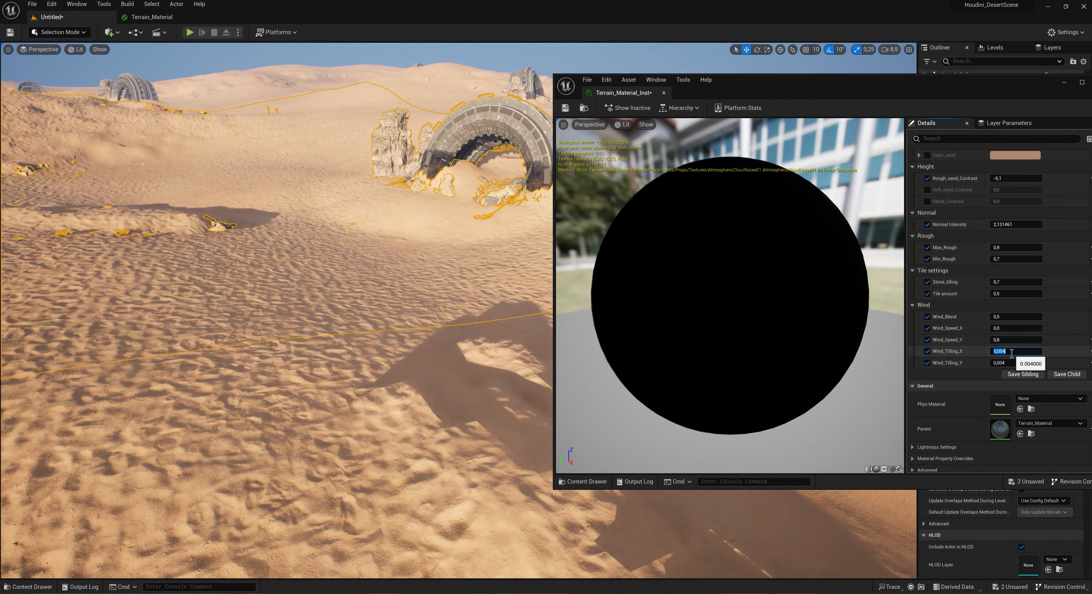
type("4")
key("Return")
left_click(1012, 339)
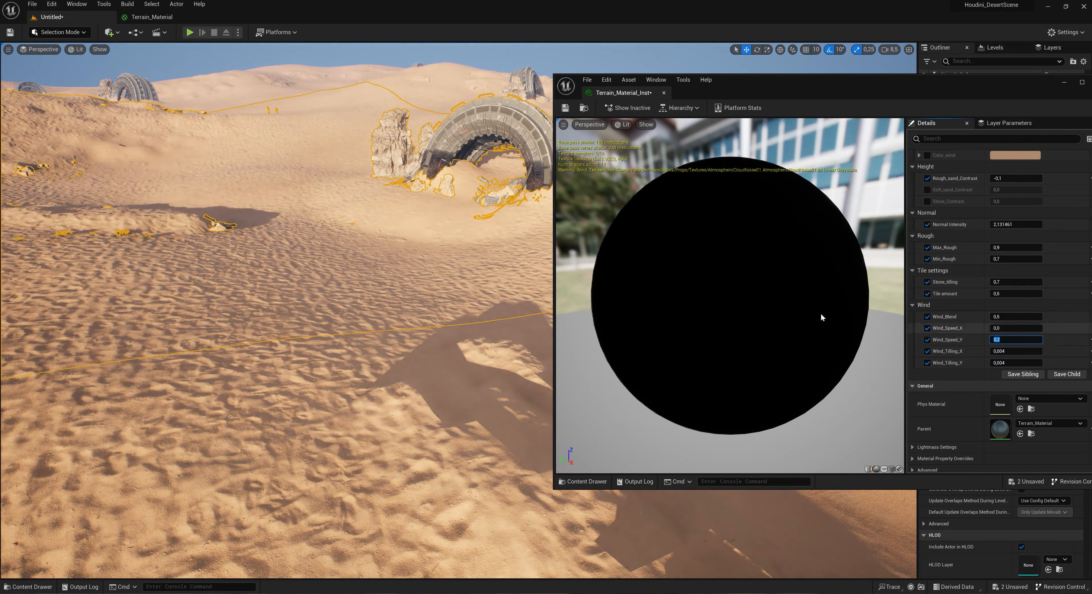
Step: With a wide, elevated view of the desert, set Wind_Tilling_X to 0,002
mouse_move(373, 293)
right_mouse_down()
mouse_move(466, 278)
mouse_move(407, 292)
mouse_move(373, 281)
right_mouse_up()
key("s")
key("s")
right_click_drag(455, 283, 461, 253)
key("e")
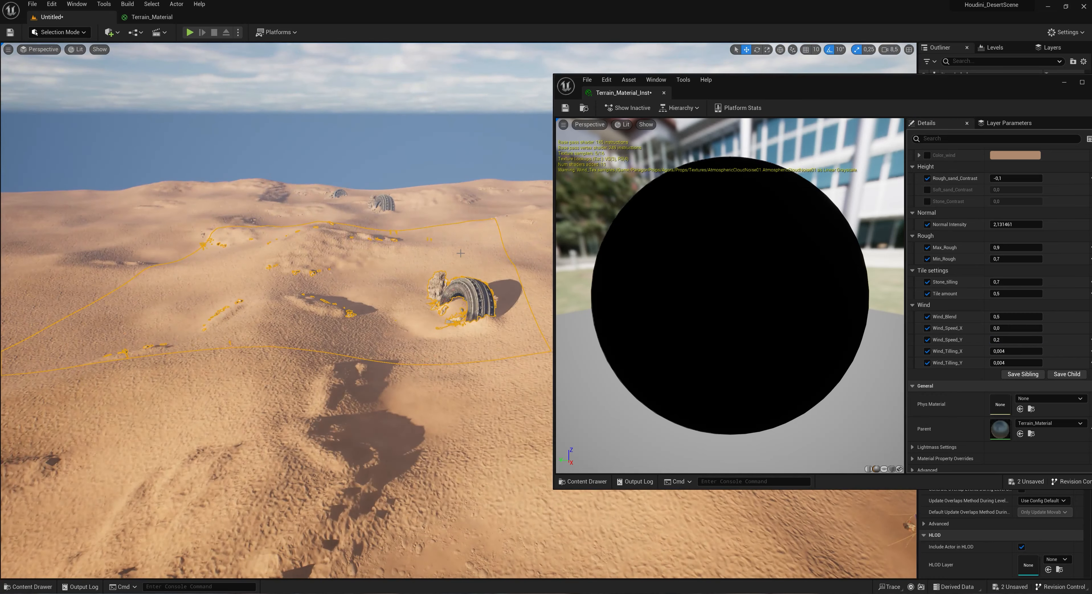
left_click(1011, 351)
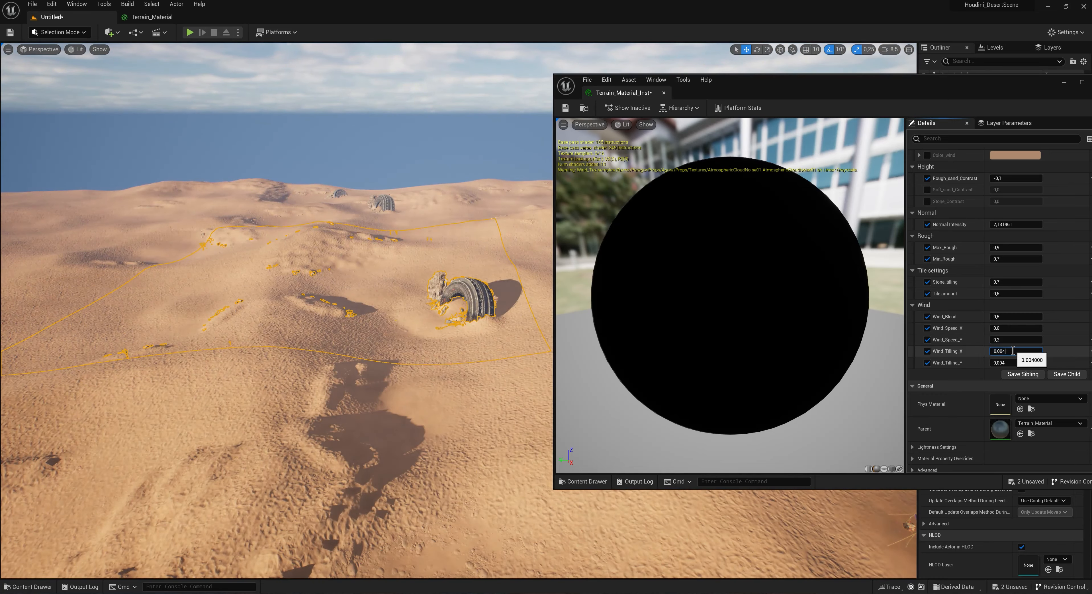
type("0,002")
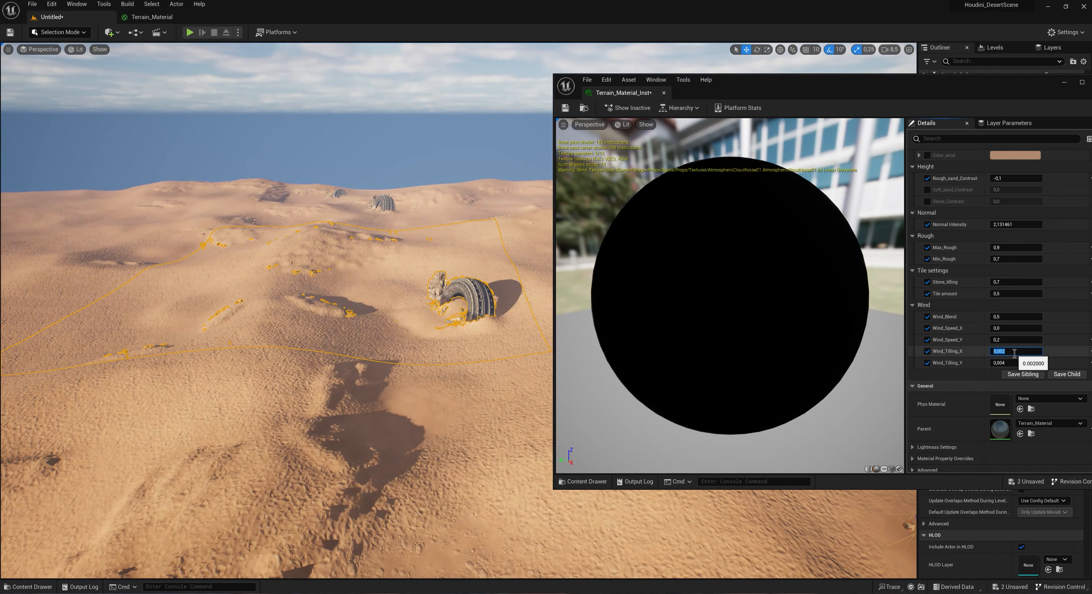
key("Return")
Step: Set Wind_Speed_Y to 0,3 and save Terrain_Material_Inst
left_click(1009, 340)
type("0,3")
key("Return")
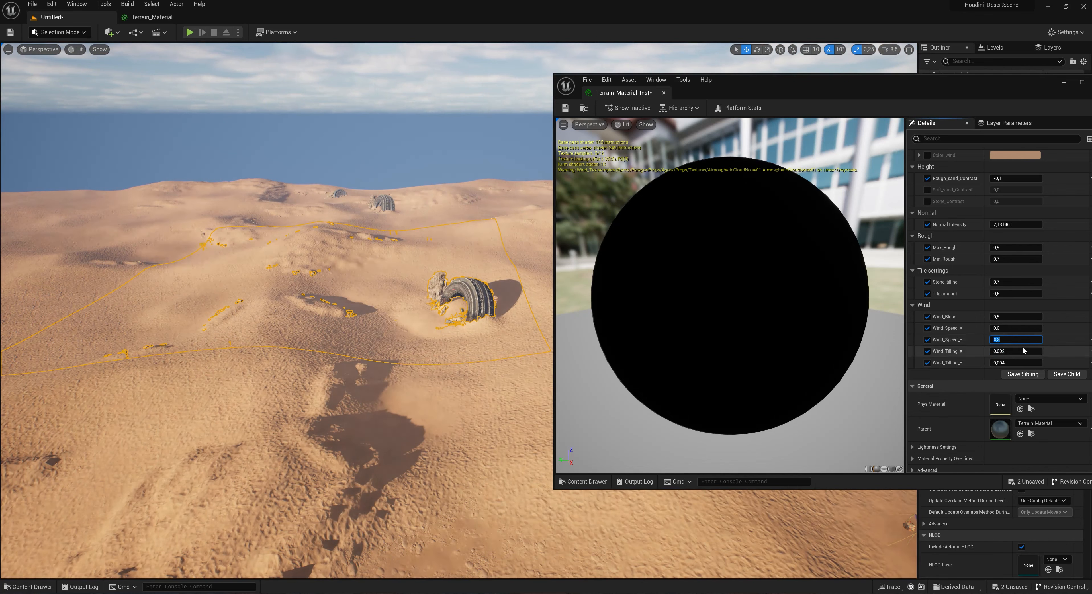
left_click(495, 376)
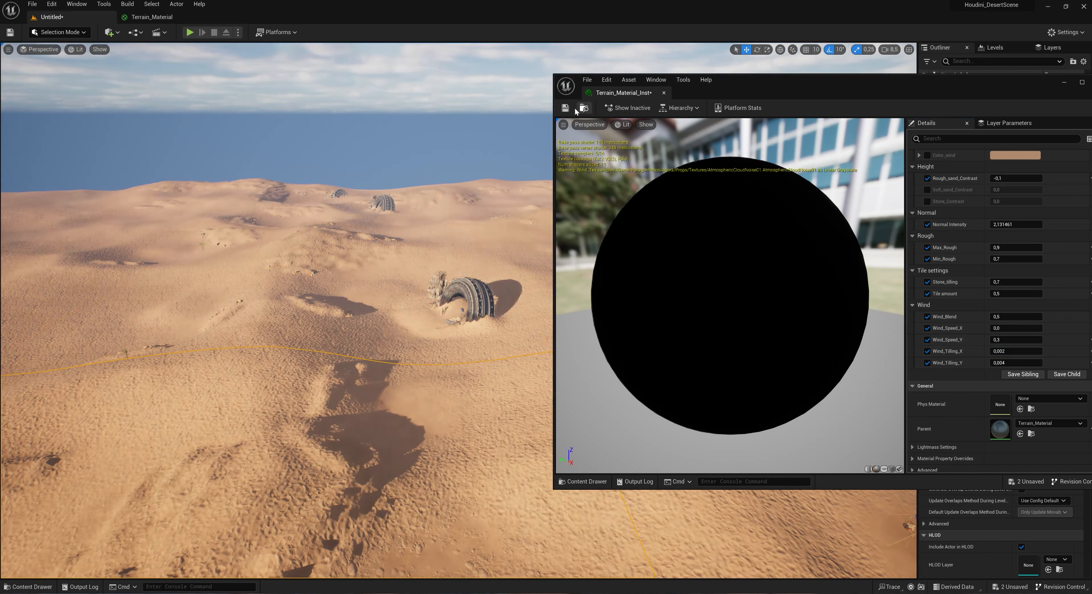
left_click(565, 107)
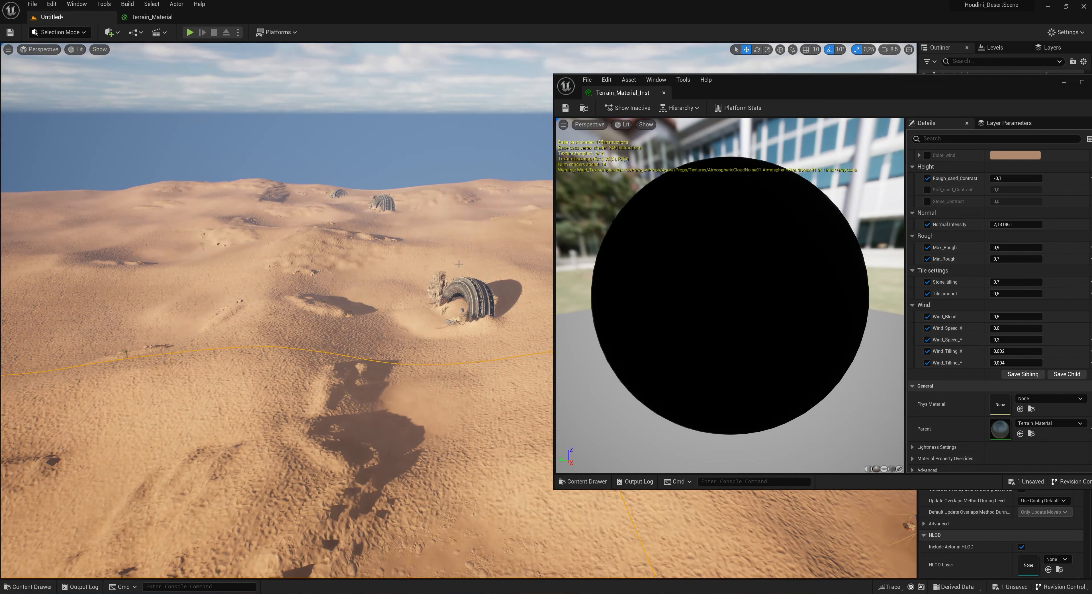
Step: Examine the wind effect on the terrain around the ruined arch, and close the Terrain_Material_Inst editor
left_click_drag(845, 84, 786, 433)
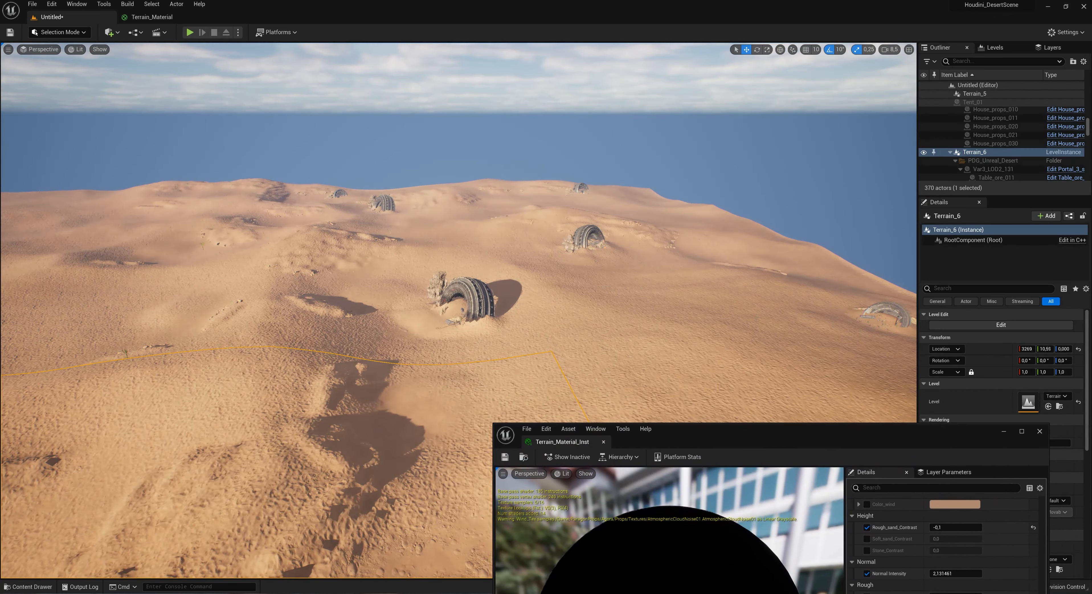
key("f")
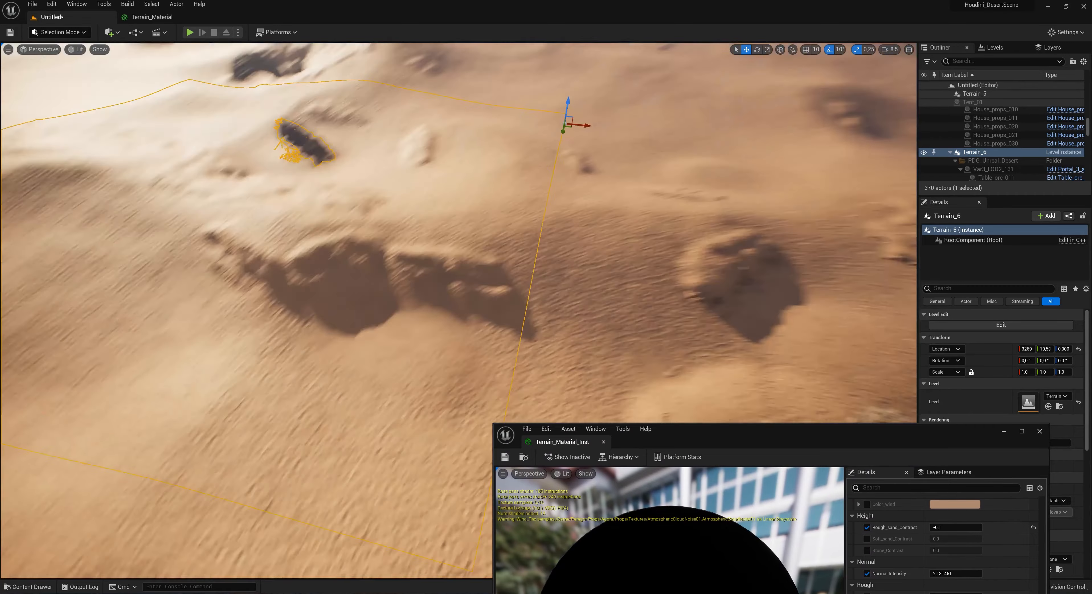
right_click_drag(458, 296, 479, 195)
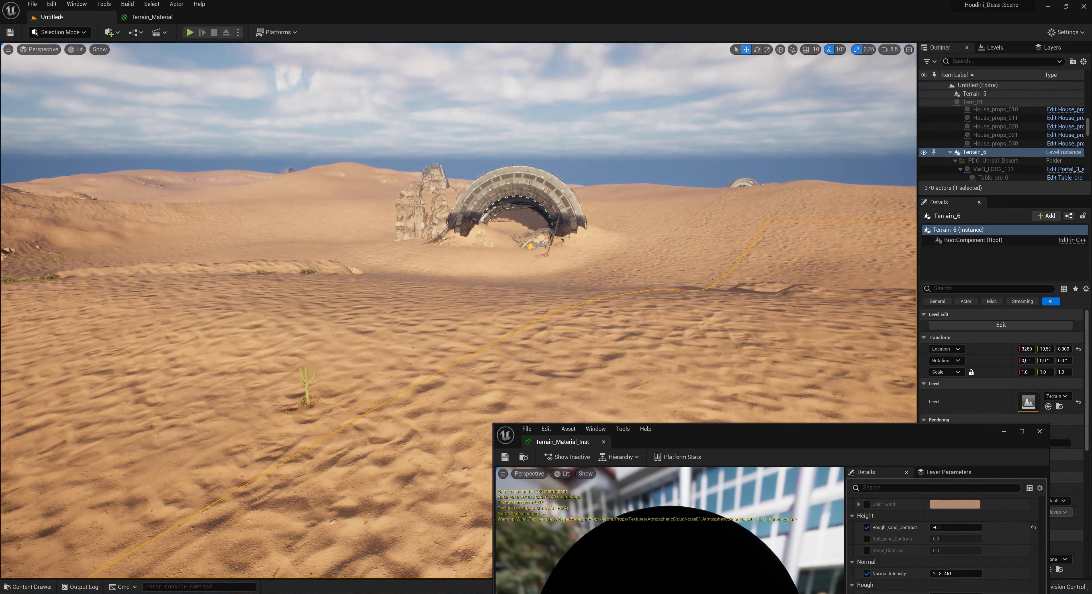
key("e")
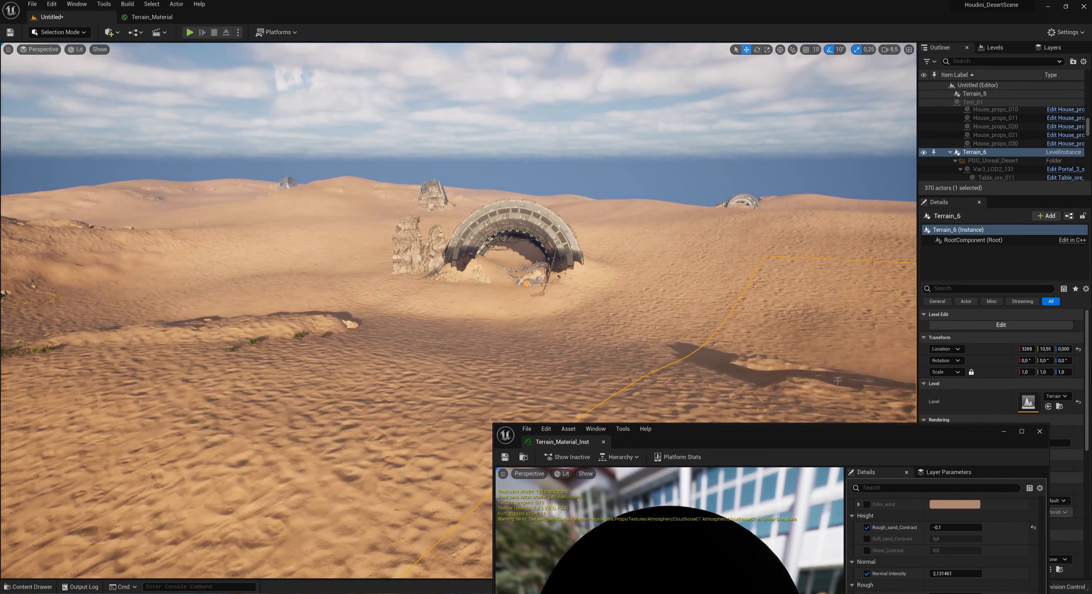
left_click_drag(873, 443, 861, 185)
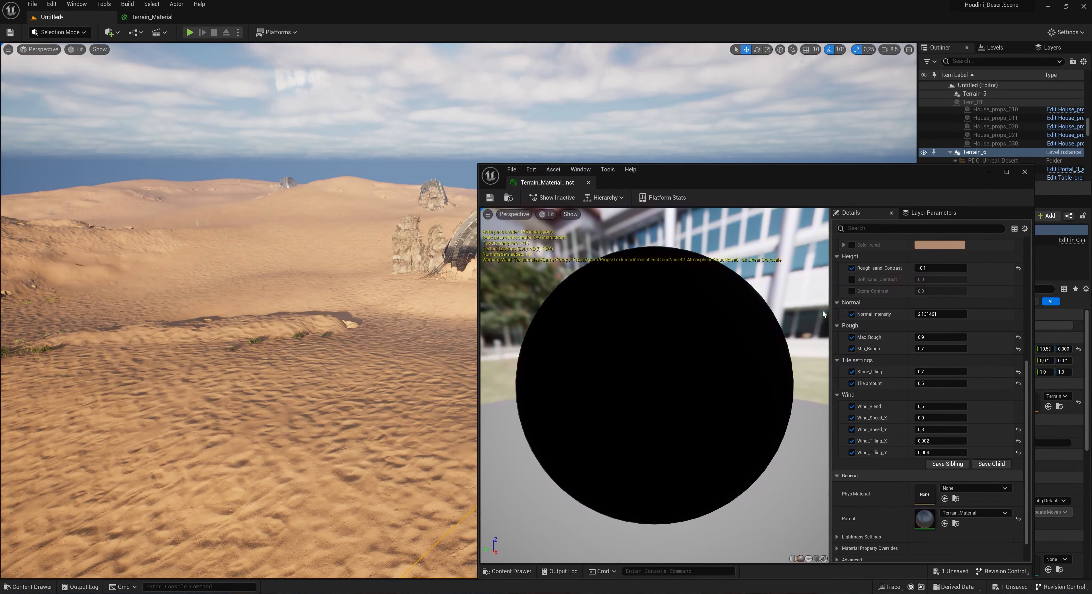
left_click(1024, 172)
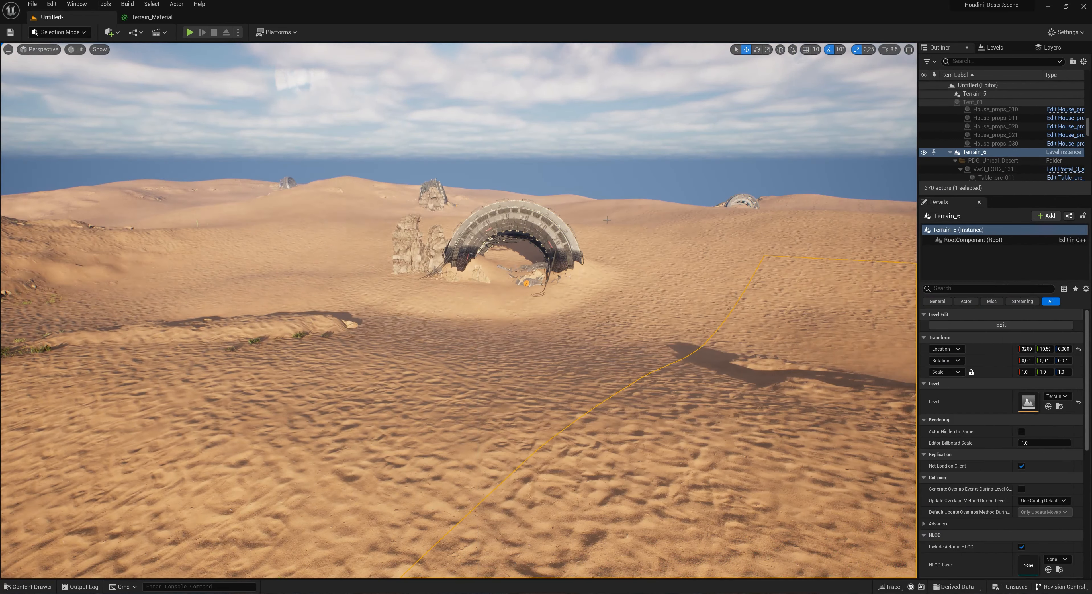
Step: Survey the dunes, ruined arches and cloudy sky, and select the SM_SkySphere actor
right_click_drag(607, 220, 607, 250)
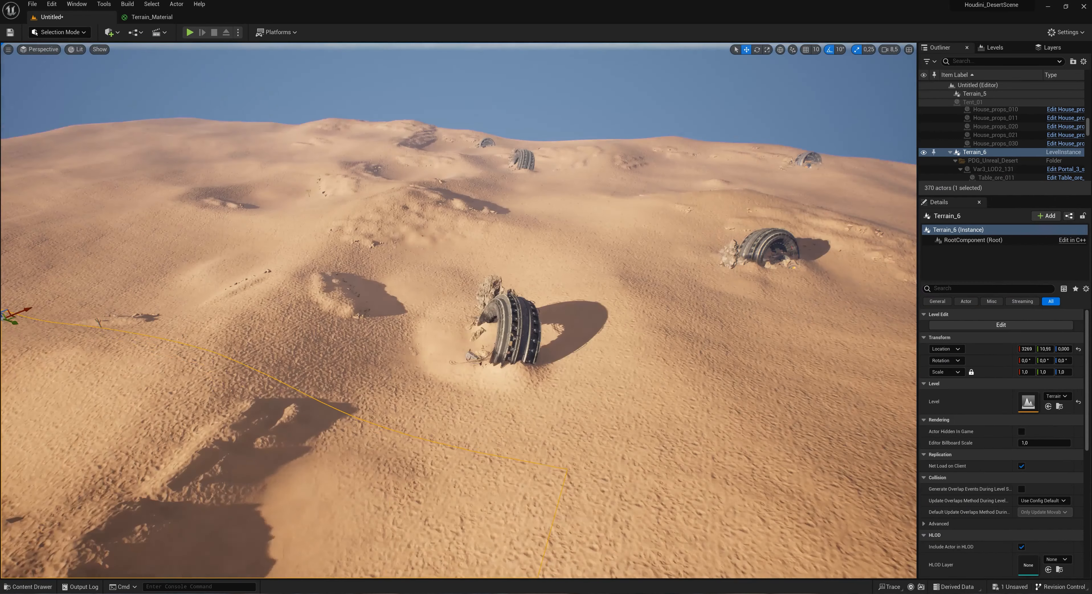
right_click_drag(378, 216, 479, 187)
middle_click_drag(379, 216, 263, 293)
right_click_drag(263, 293, 287, 240)
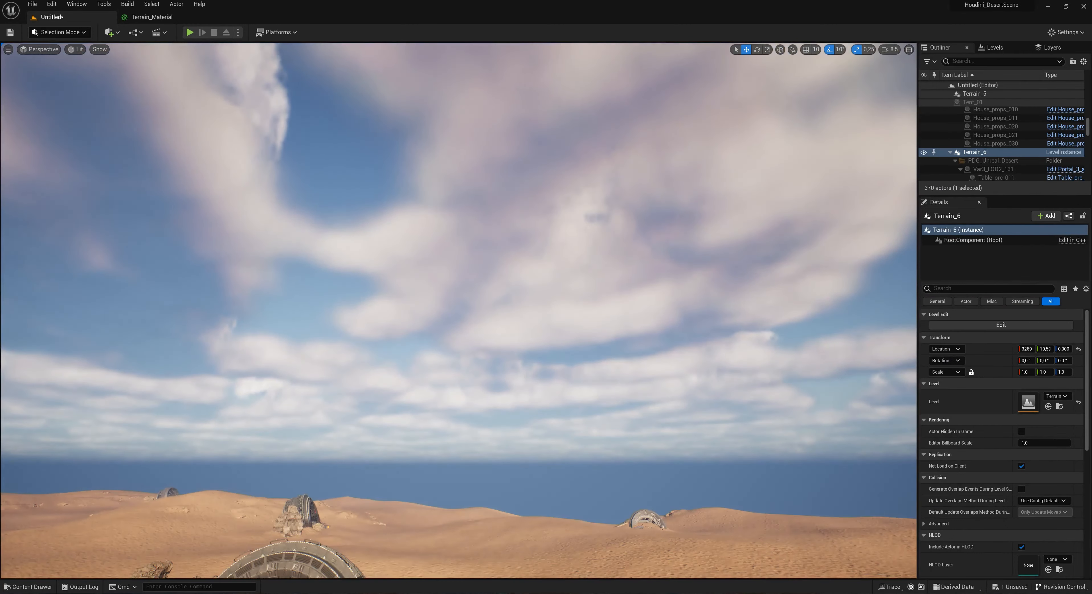
left_click(551, 160)
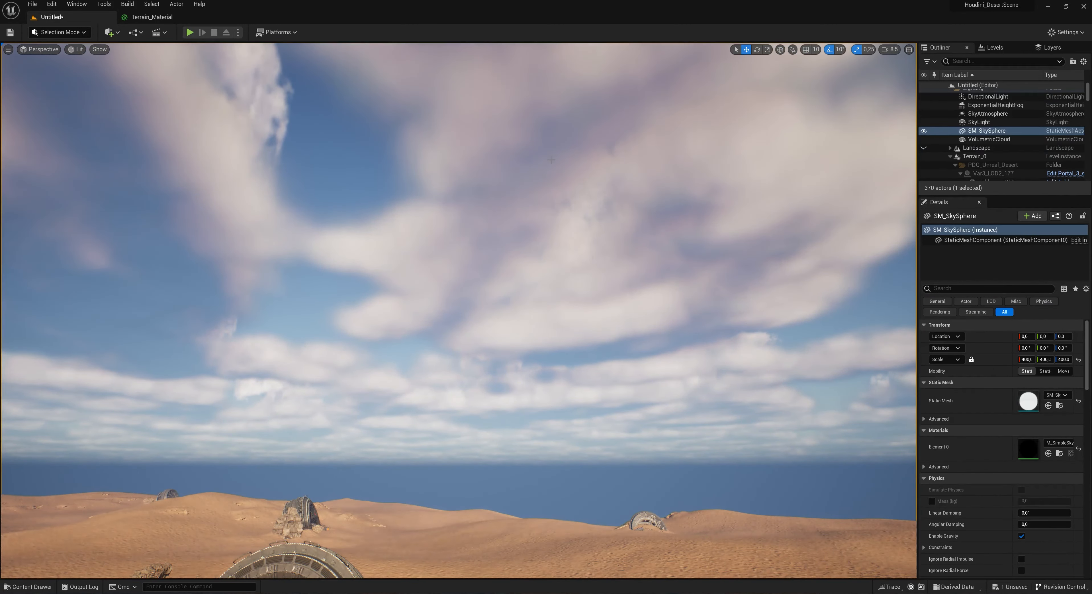
right_click_drag(361, 309, 163, 360)
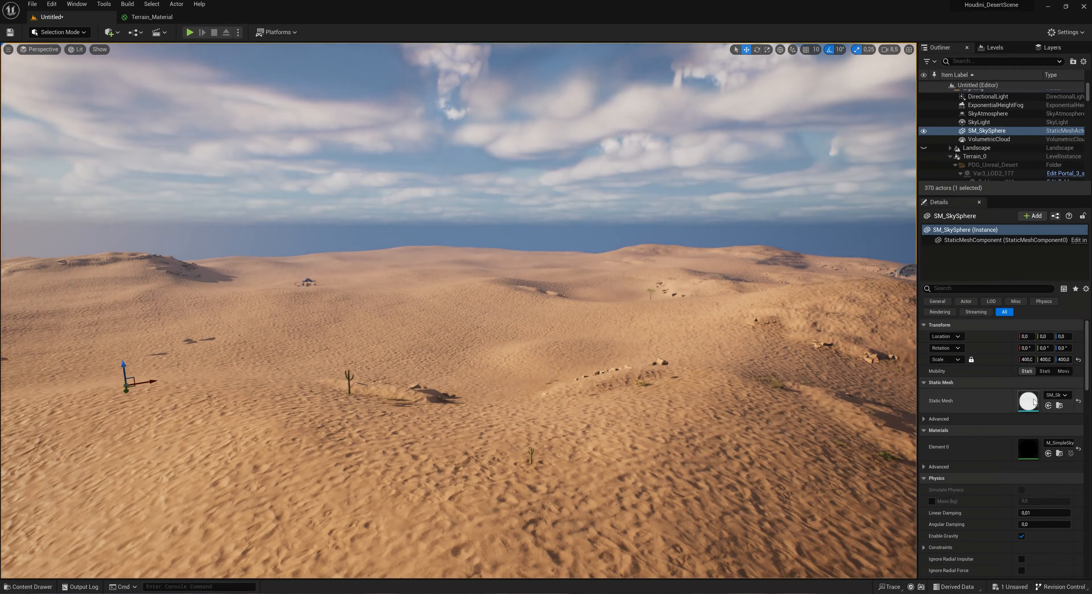
Step: Inspect the sky sphere's M_SimpleSkyDome material, and close it together with the Terrain_Material_Inst editor
double_click(1024, 454)
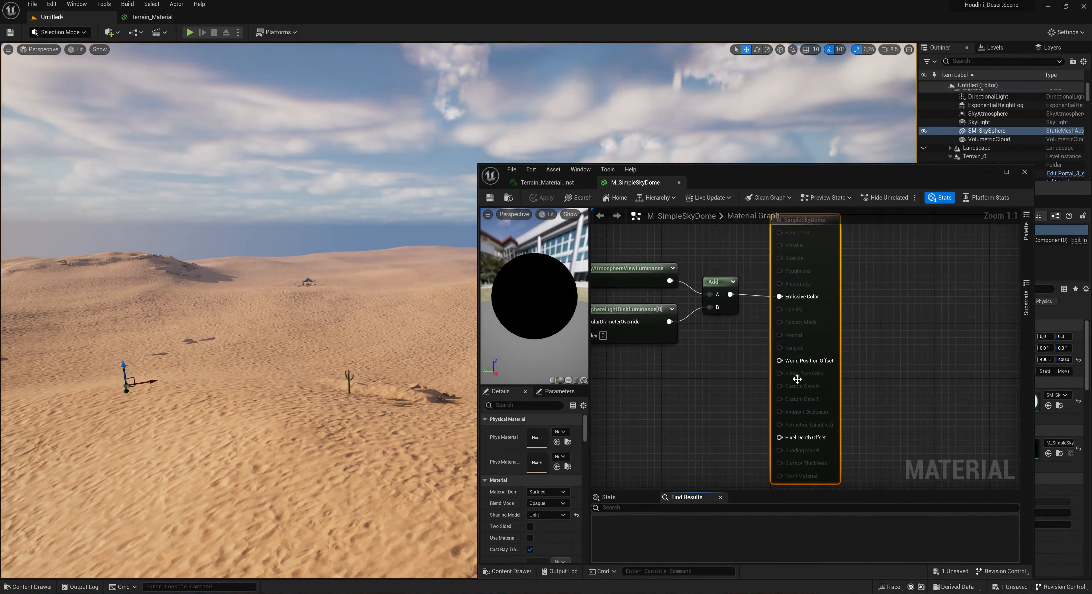
middle_click(626, 181)
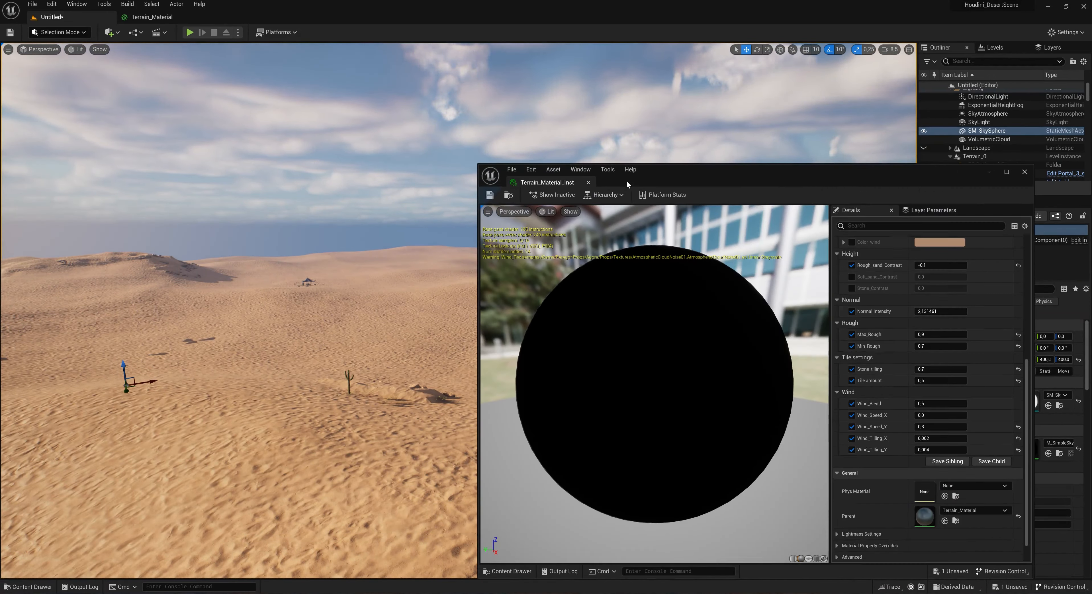
left_click(588, 182)
Step: Open the VolumetricCloud actor's cloud material instance and examine its scalar and vector parameters, including WindVector
left_click(992, 105)
scroll(991, 109, "up", 1)
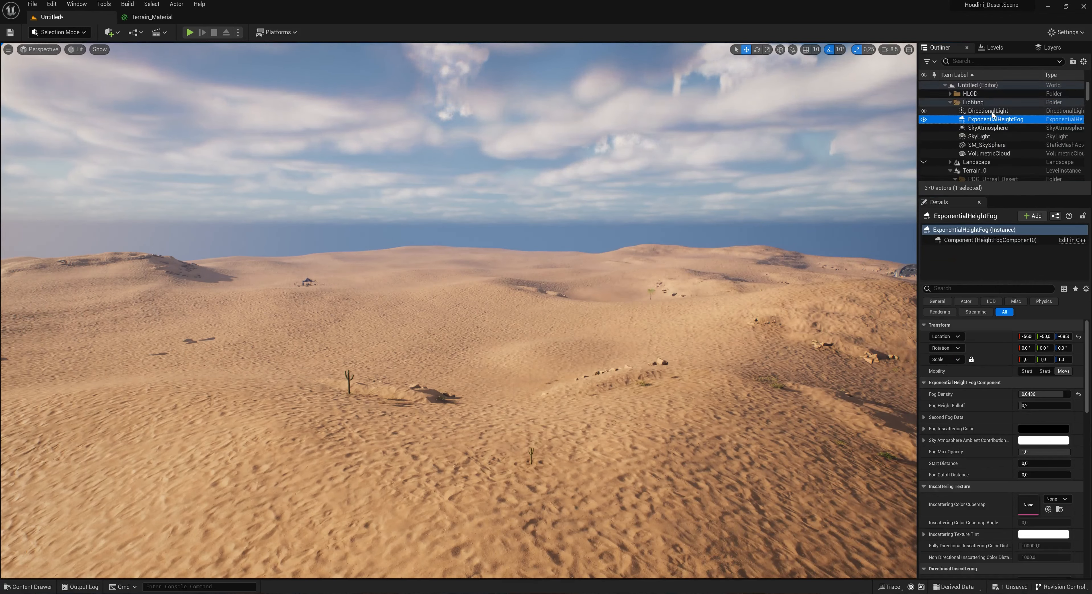
left_click(1003, 153)
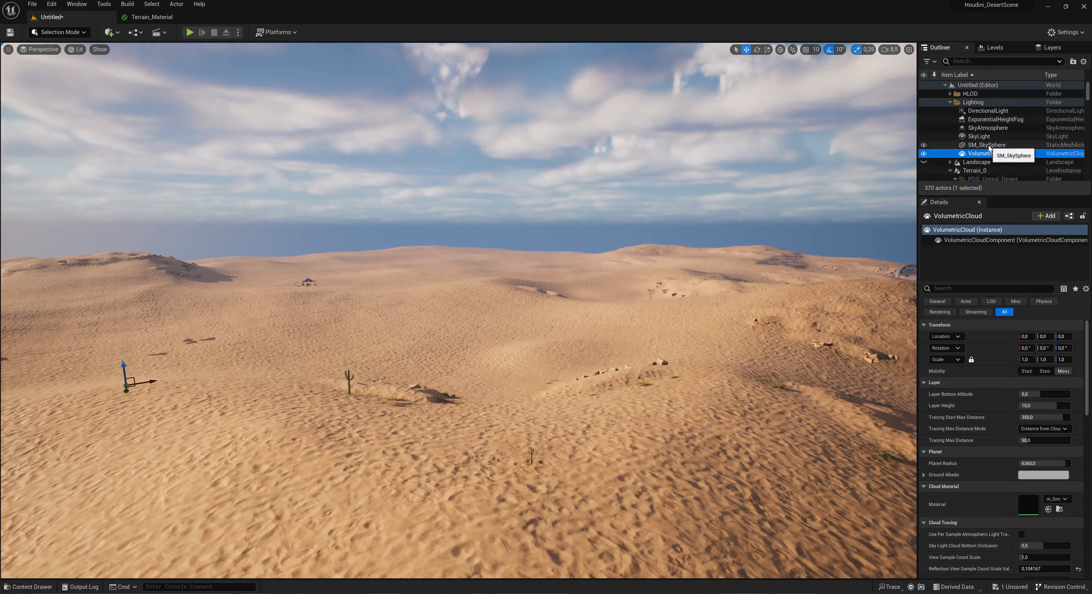
scroll(1014, 351, "down", 3)
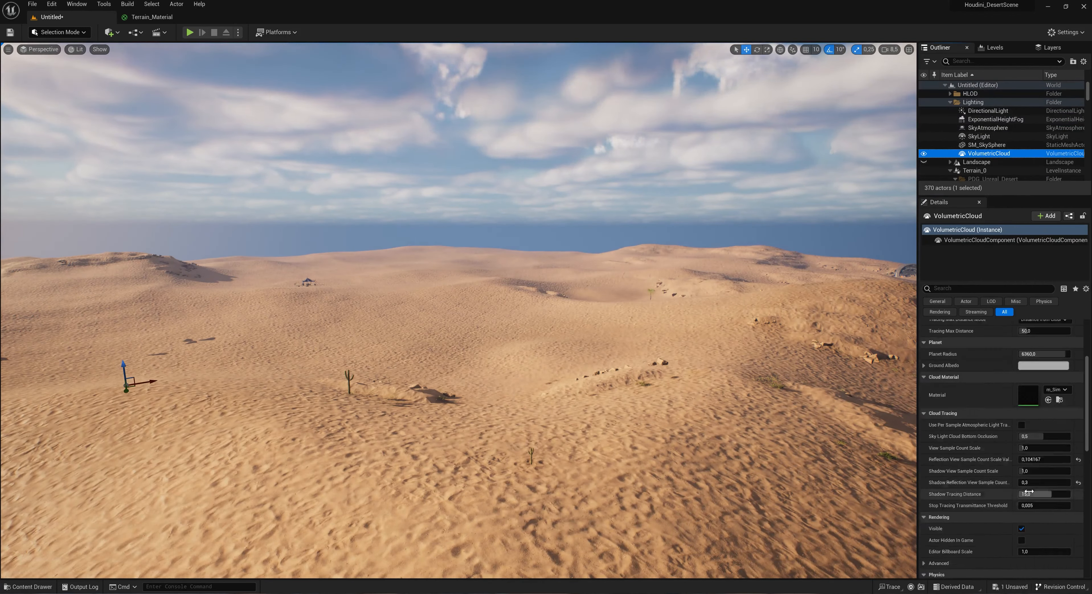
double_click(1030, 395)
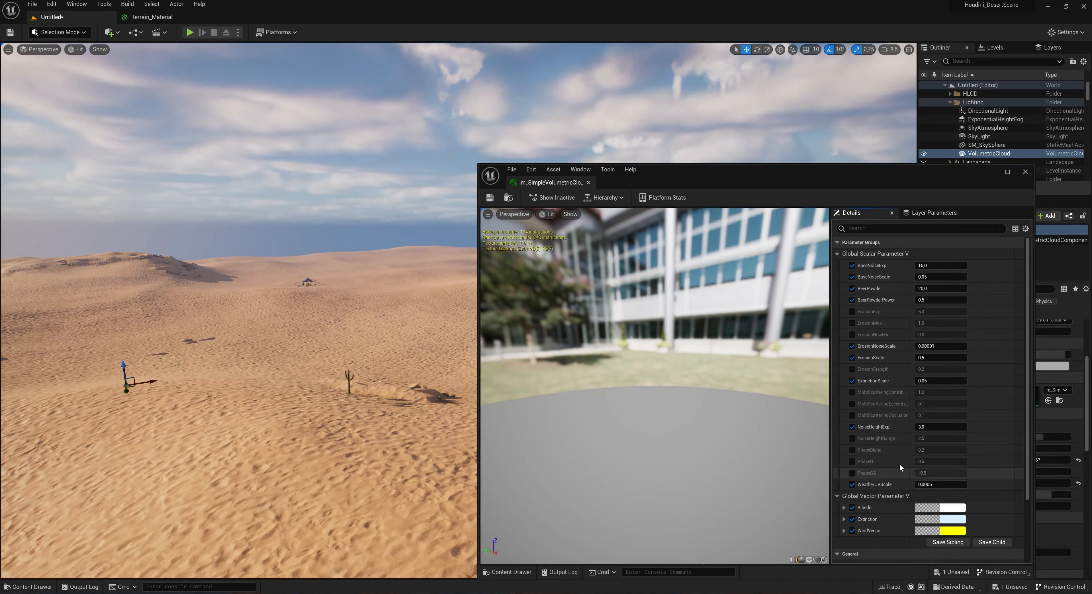
scroll(889, 464, "down", 2)
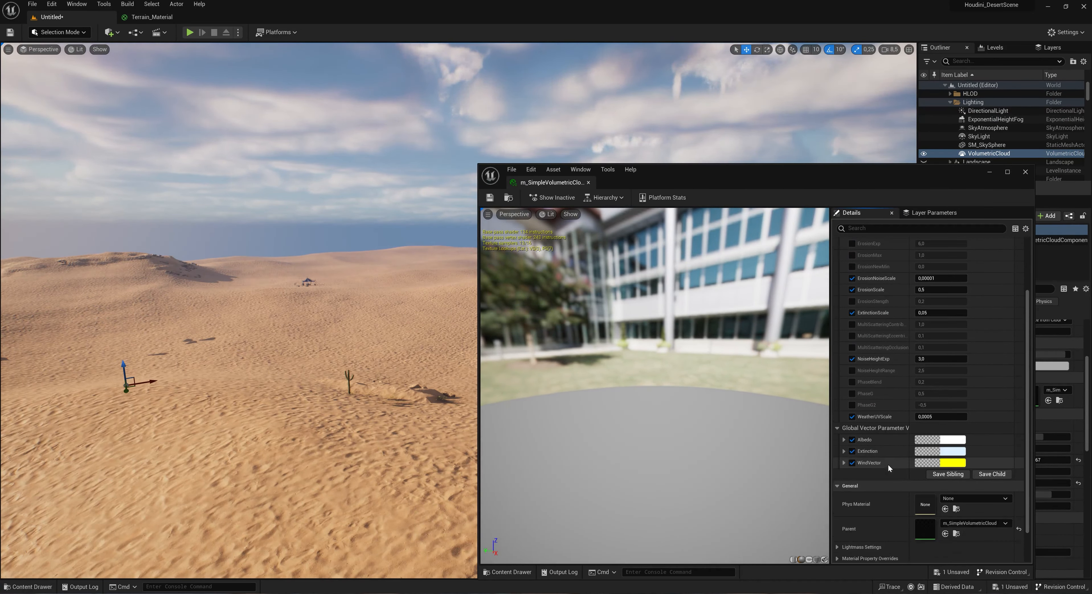
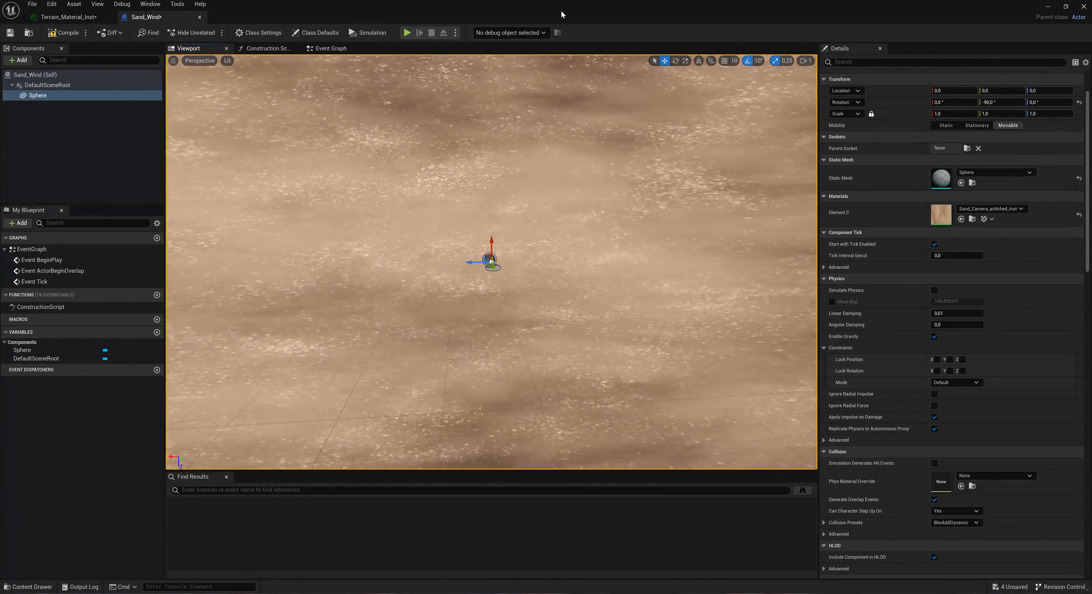
Step: Uncover the foggy level behind the Sand_Wind blueprint editor and search the level's actors for "sand"
left_click_drag(546, 6, 792, 180)
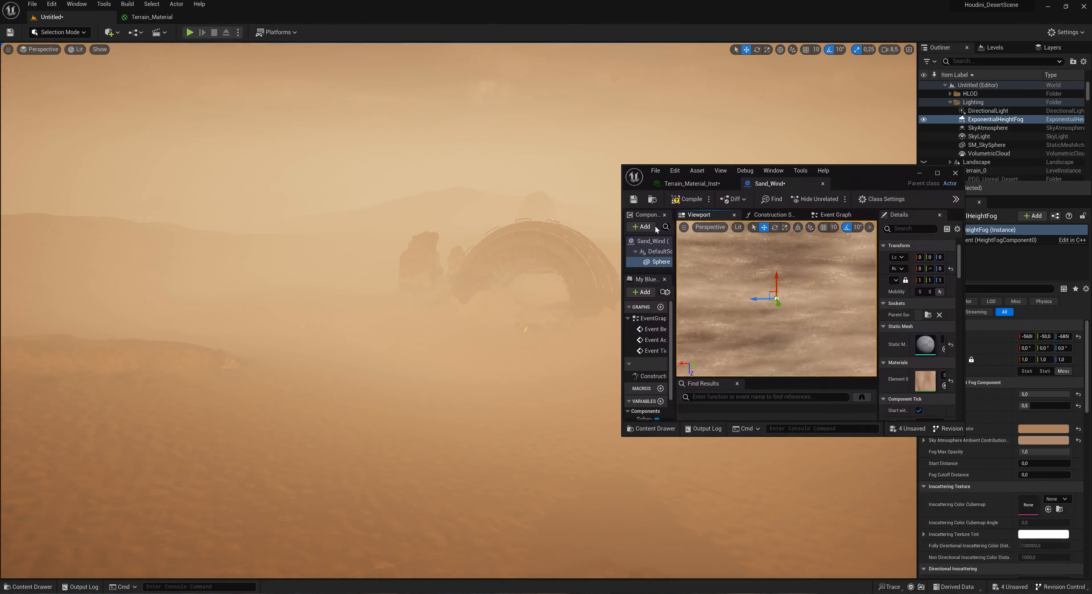
left_click(29, 586)
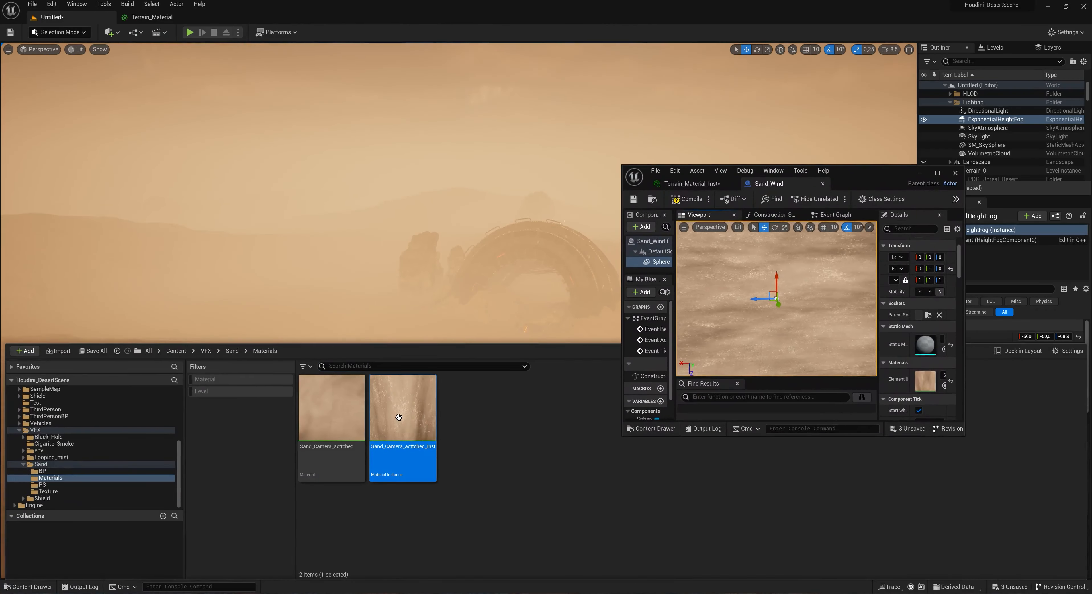
left_click_drag(382, 323, 383, 324)
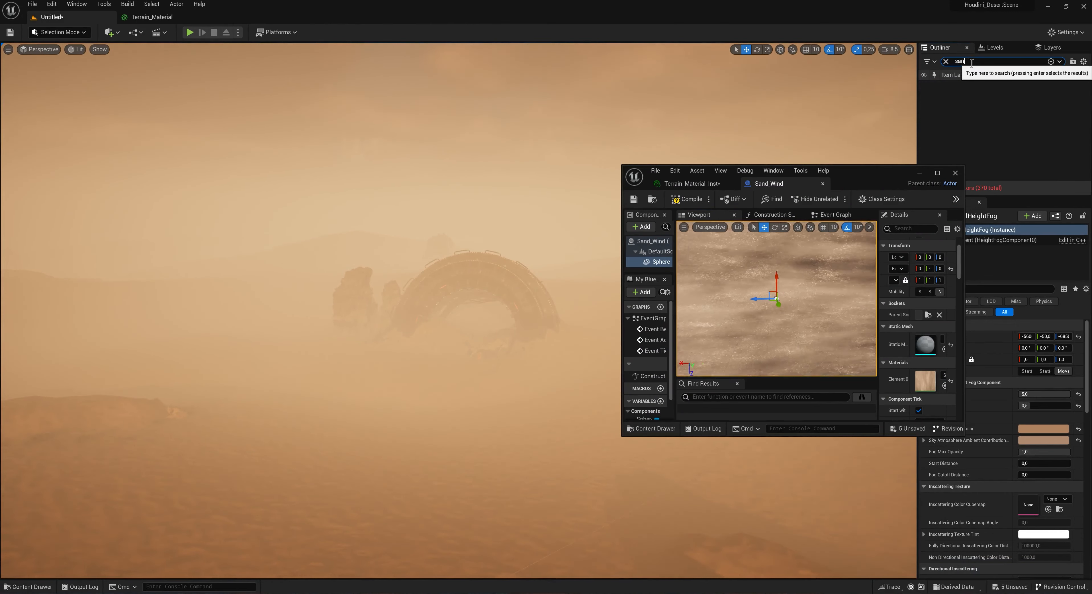
left_click(22, 588)
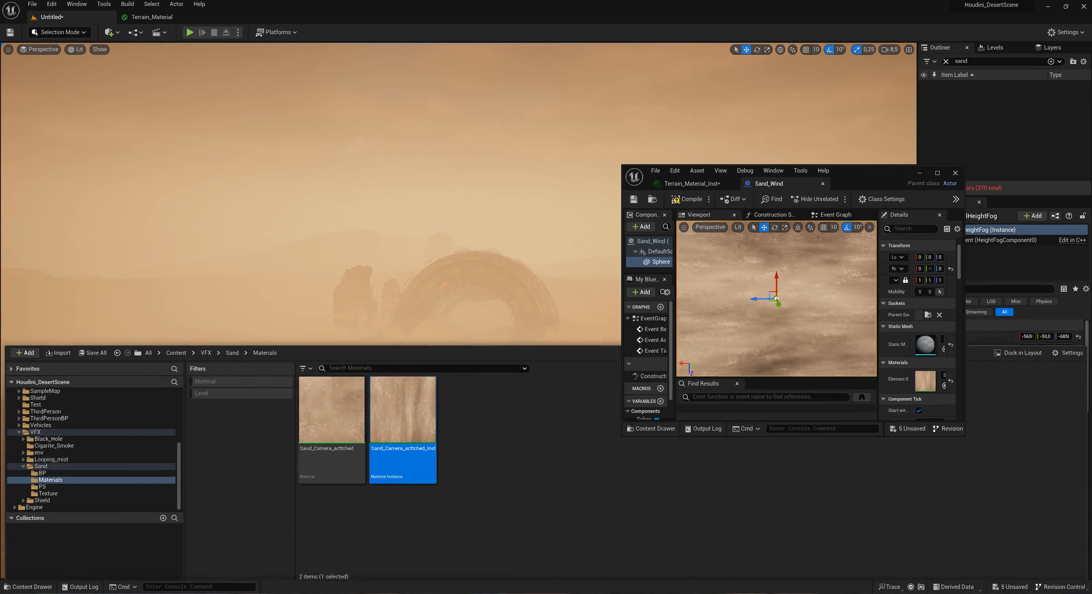
left_click(463, 277)
key("ctrl+z")
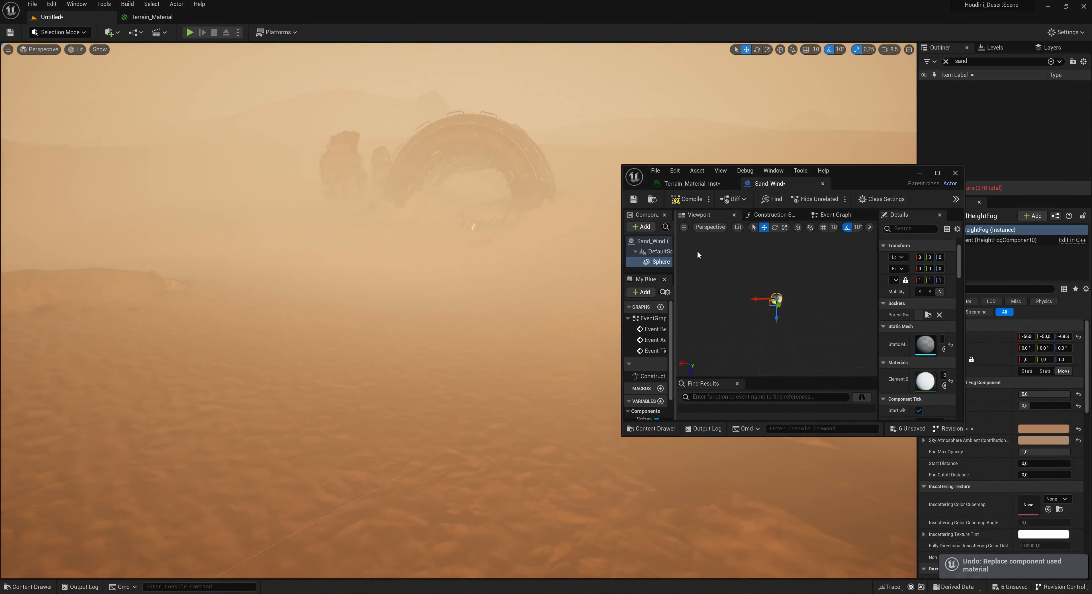
key("ctrl+y")
key("ctrl+y")
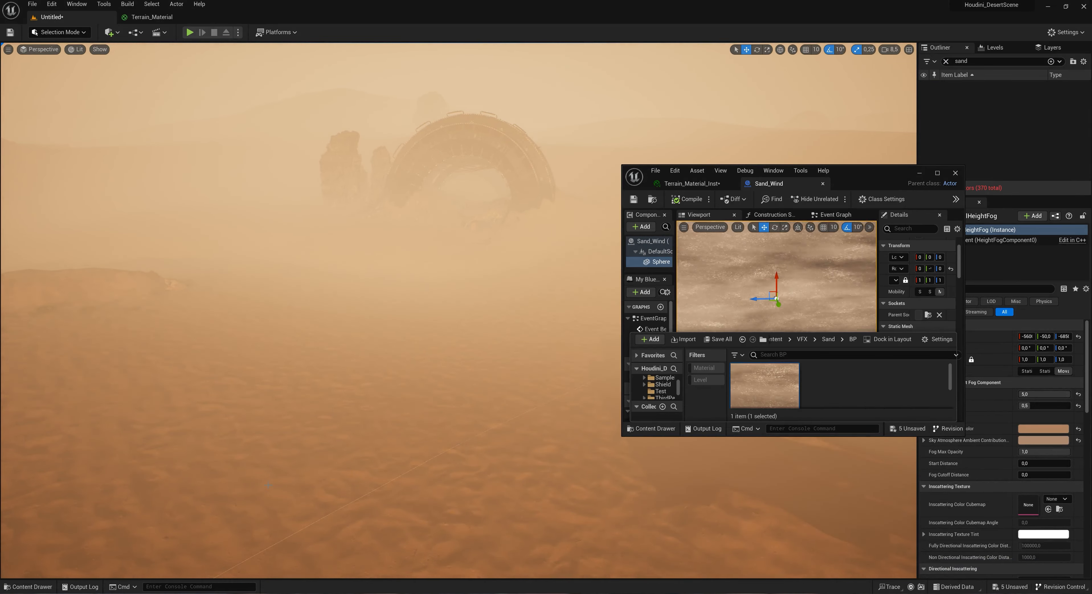
Step: Place the Sand_Wind blueprint in the level near the ruined arch, and set its Sphere component's X rotation to -90°
left_click_drag(744, 389, 442, 256)
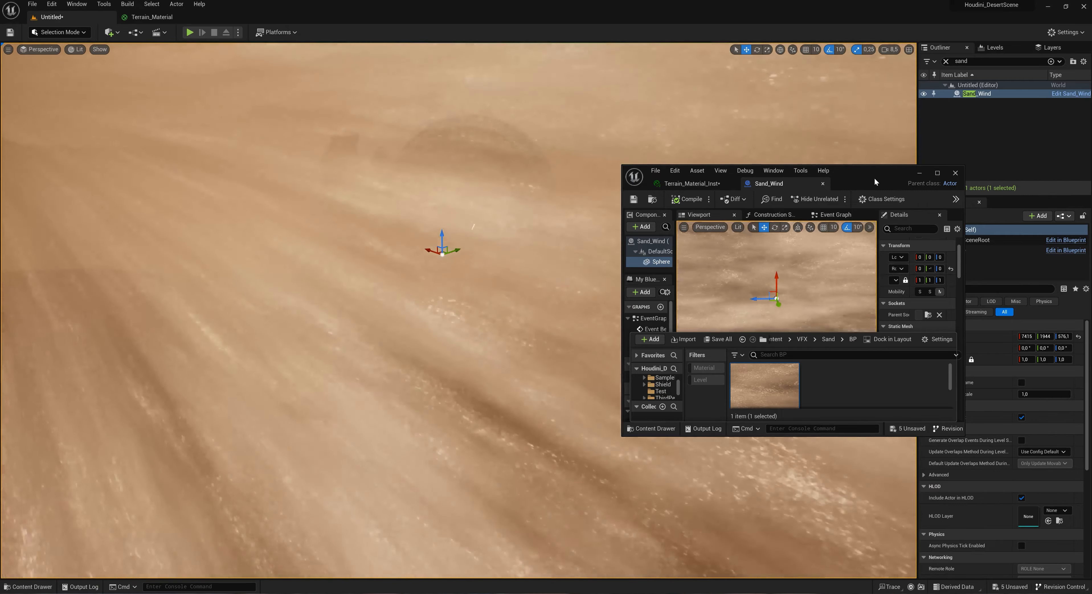
left_click_drag(875, 183, 707, 191)
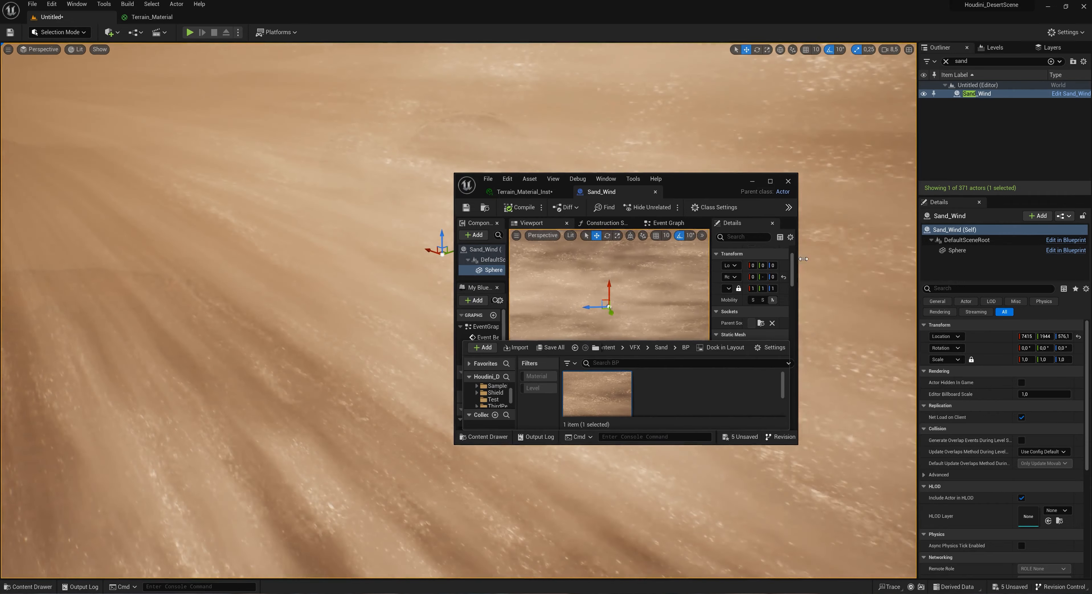
left_click_drag(804, 258, 955, 260)
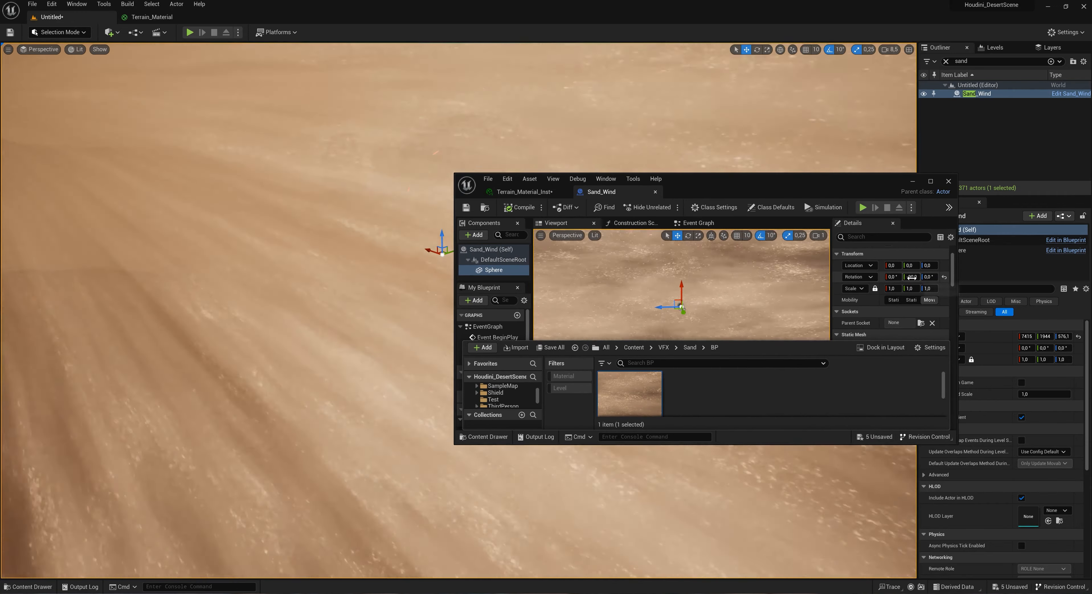
key("Return")
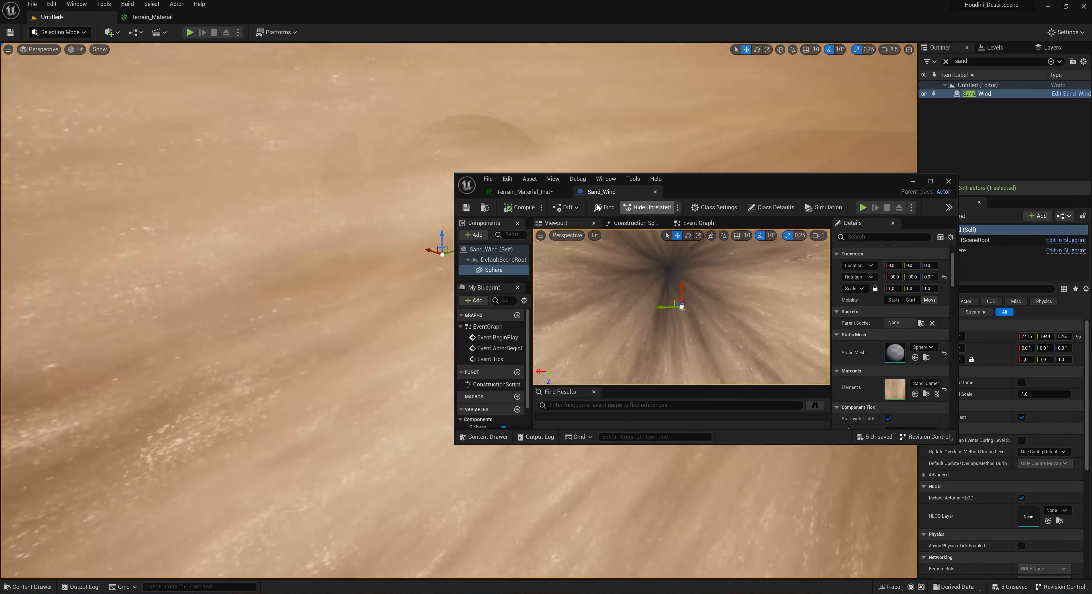
Step: Save Terrain_Material_Inst, and examine the blowing sand around the placed Sand_Wind actor from several directions
left_click(540, 193)
left_click(912, 182)
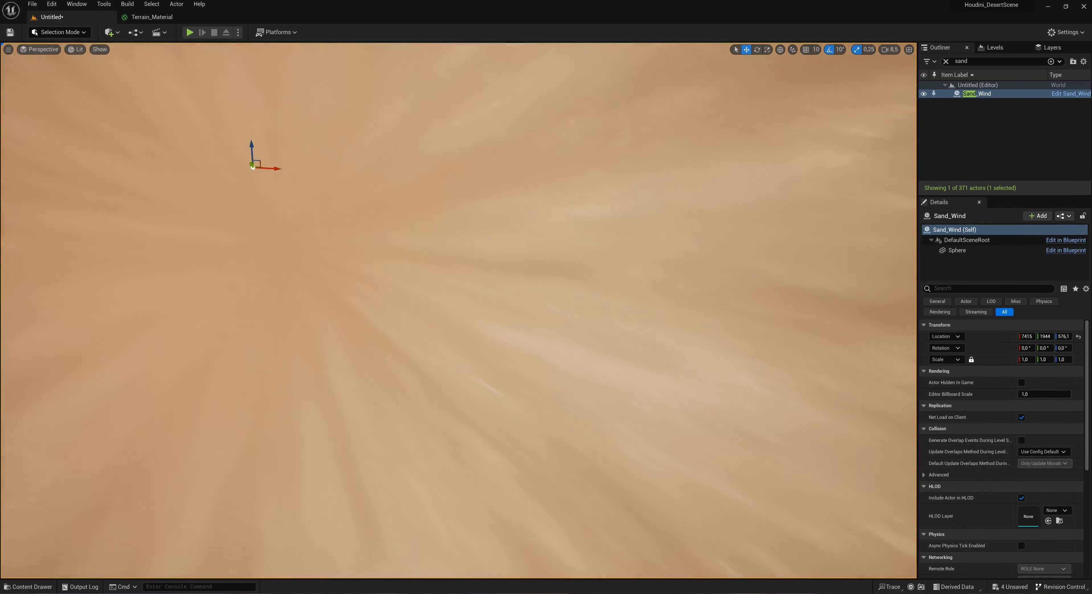
right_click_drag(458, 309, 382, 309)
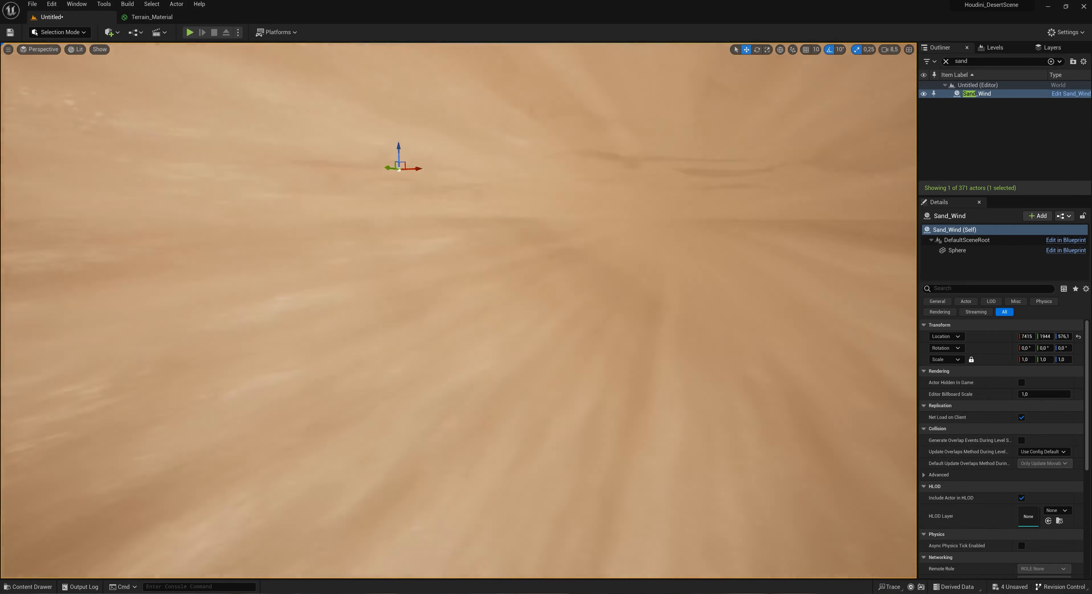
right_click_drag(604, 277, 678, 293)
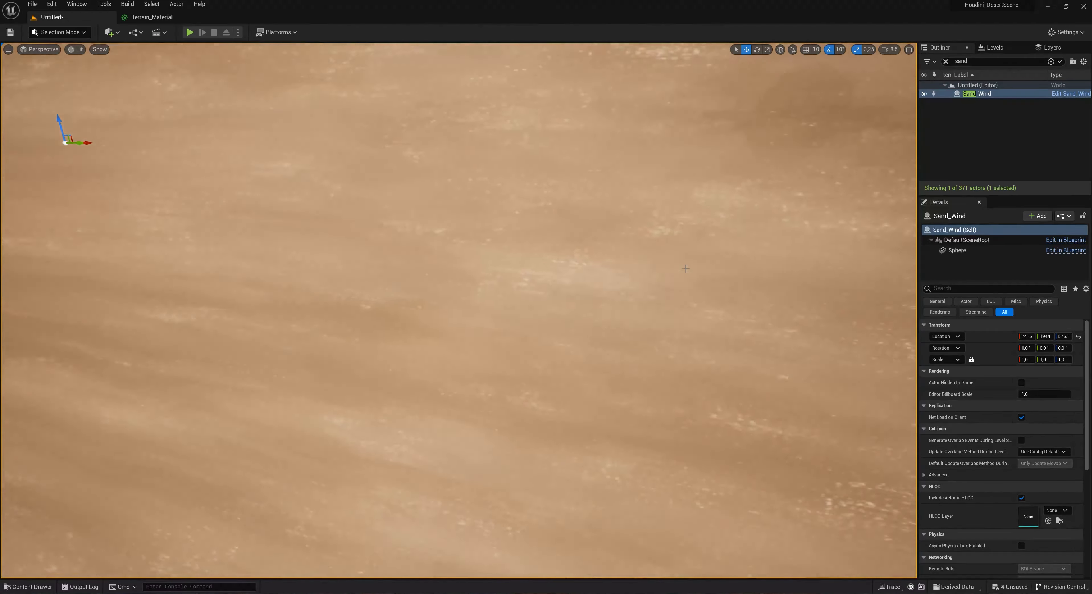
key("f")
key("g")
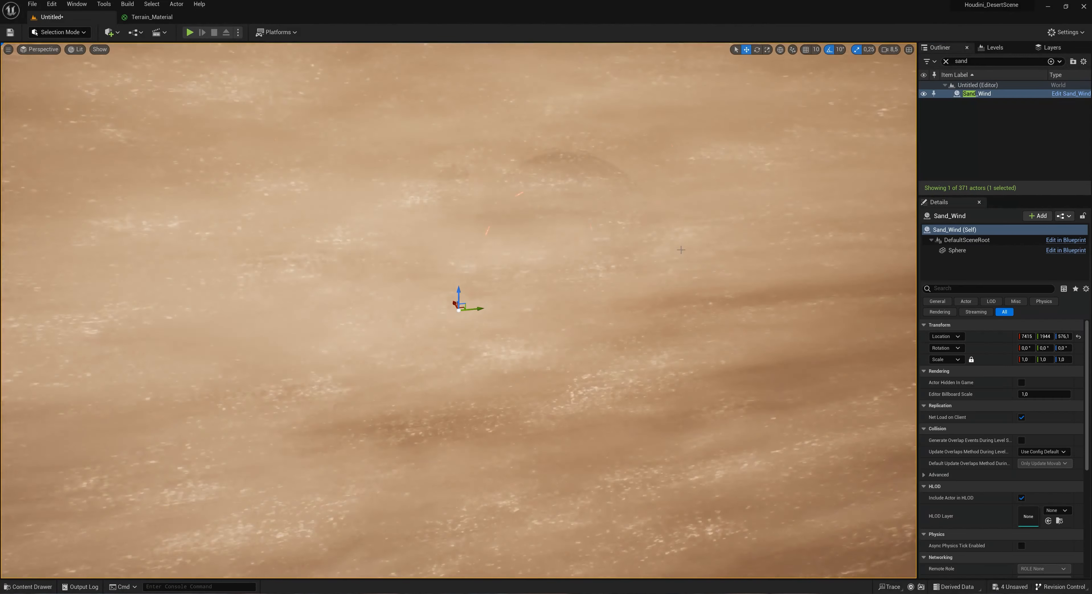
Step: Open the material instance assigned to the Sphere component of the placed Sand_Wind actor
left_click(990, 94)
scroll(1038, 520, "down", 3)
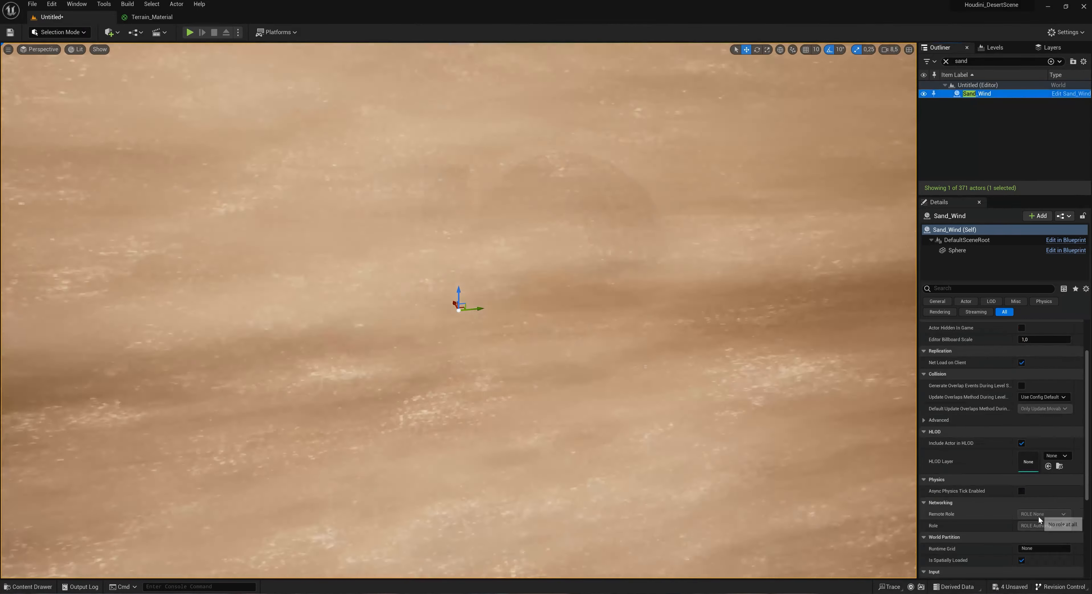
scroll(1032, 477, "up", 3)
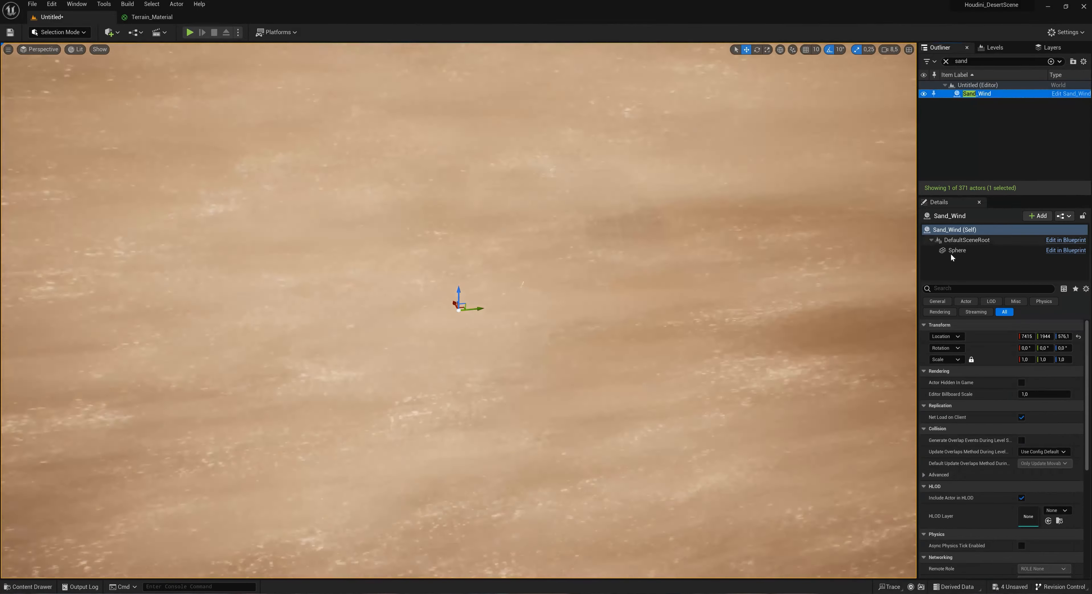
left_click(955, 251)
double_click(1030, 437)
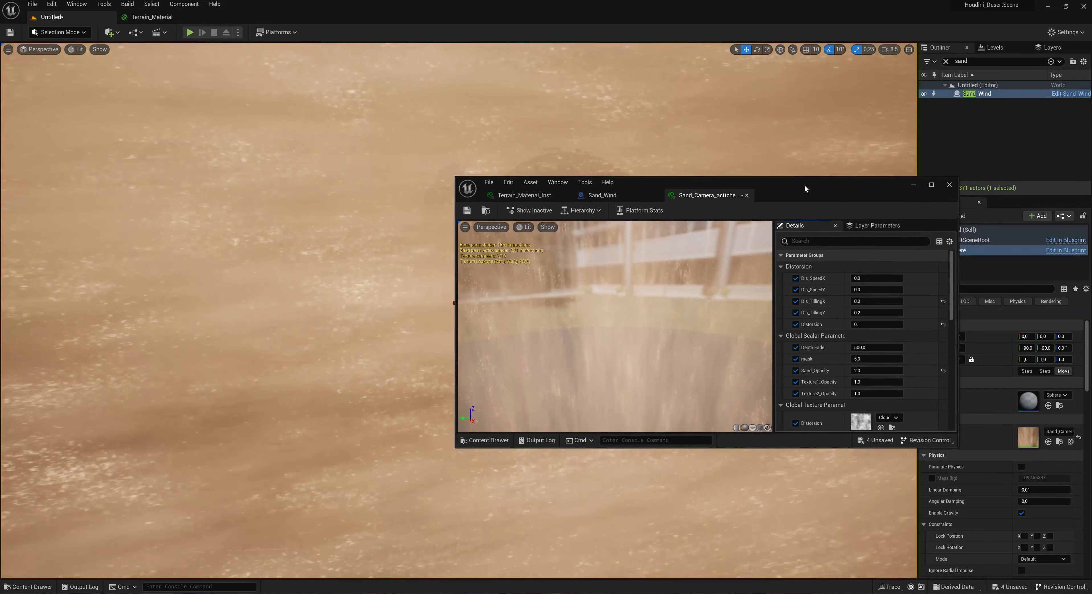
Step: With the sandstorm visible in the level, examine the sand material instance's distortion, opacity, texture, speed and tiling parameters
left_click_drag(804, 185, 316, 302)
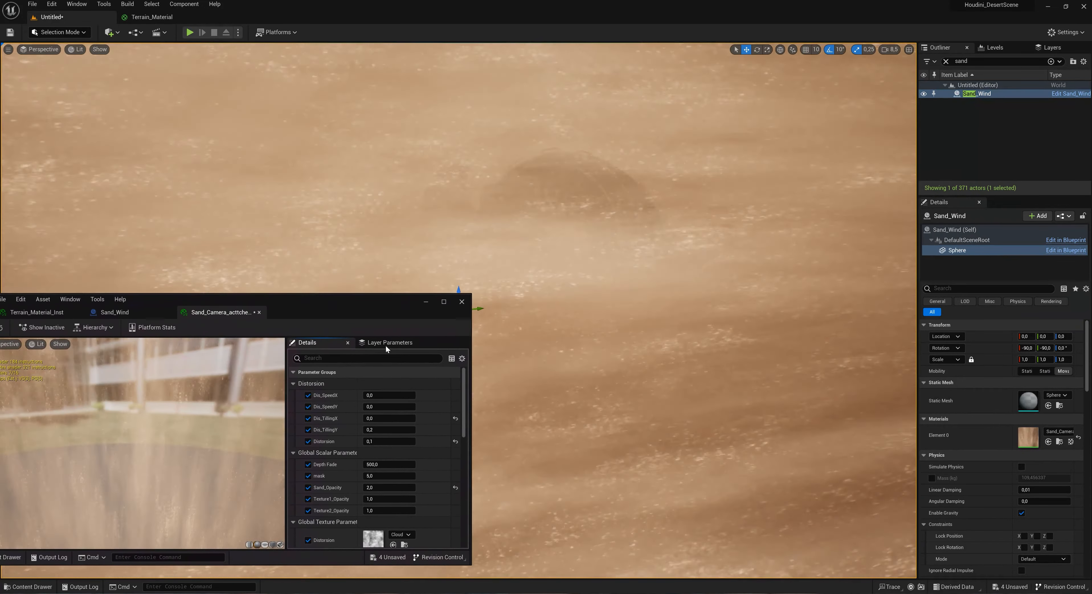
scroll(442, 434, "down", 2)
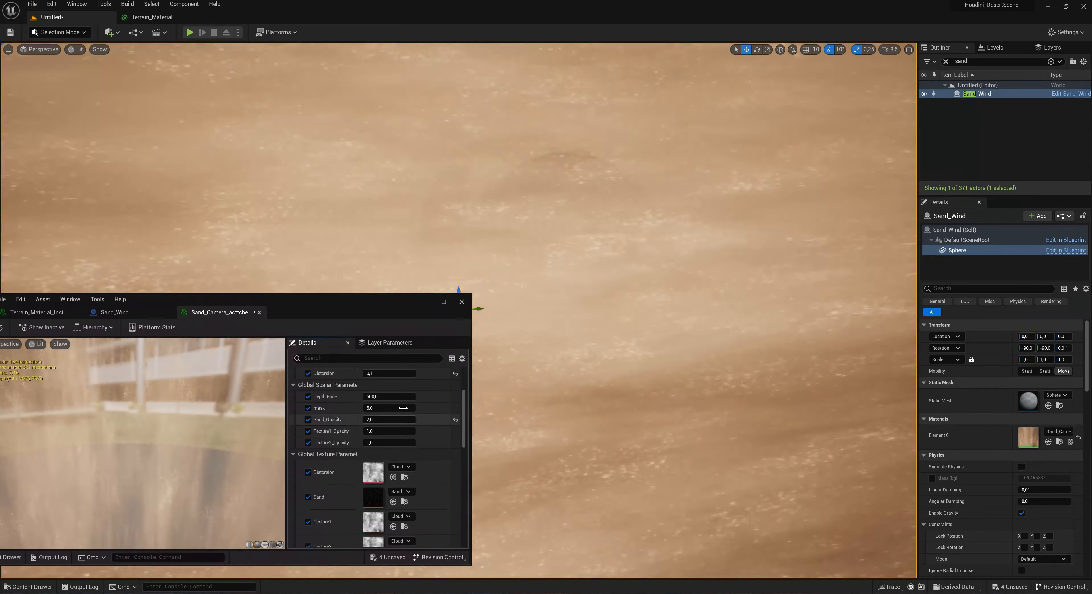
left_click(407, 420)
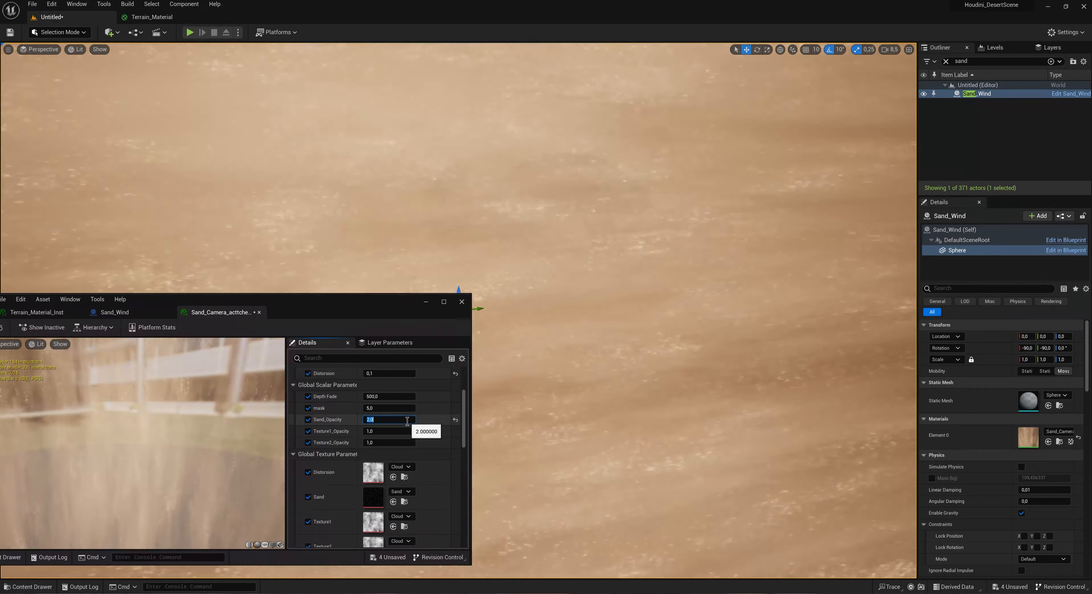
scroll(421, 464, "down", 3)
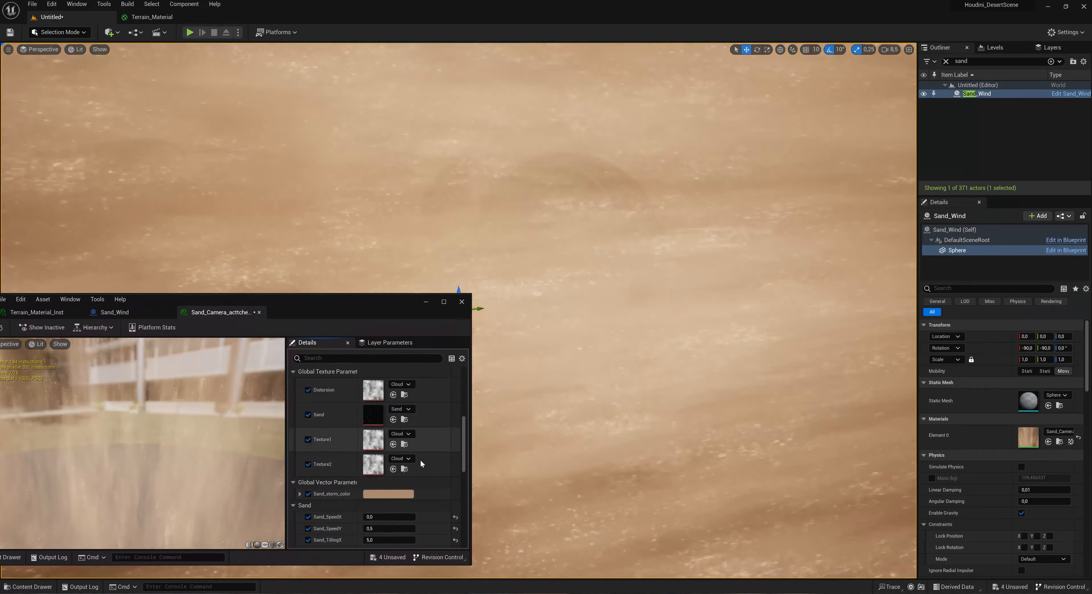
scroll(420, 464, "down", 6)
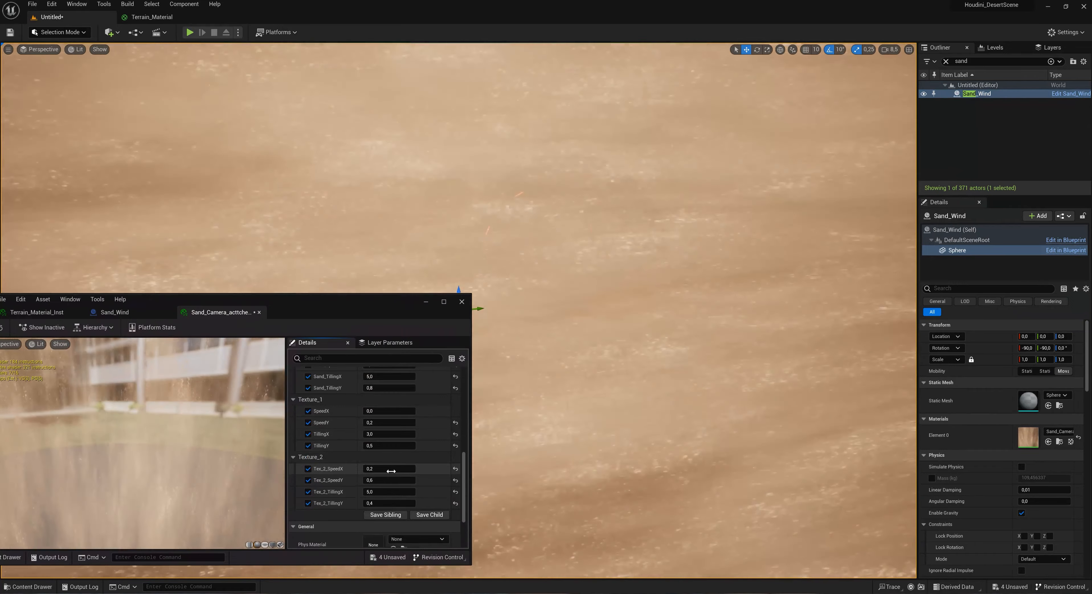
scroll(441, 465, "down", 4)
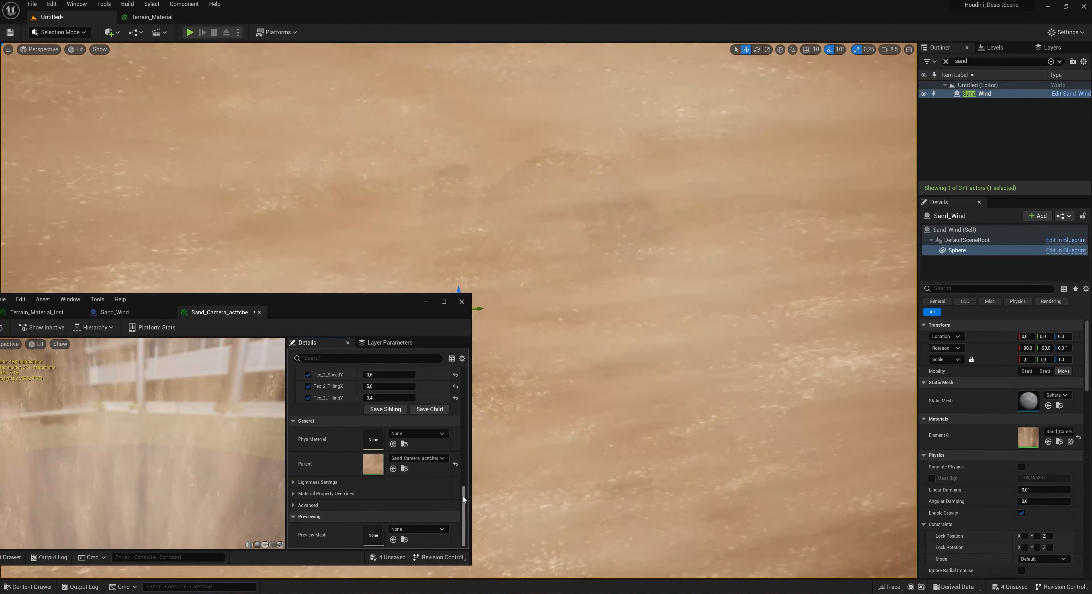
Step: Set the sand material instance's Sand_Opacity to 1, Texture1_Opacity to 0.5 and Texture2_Opacity to 0.6
left_click_drag(462, 496, 442, 343)
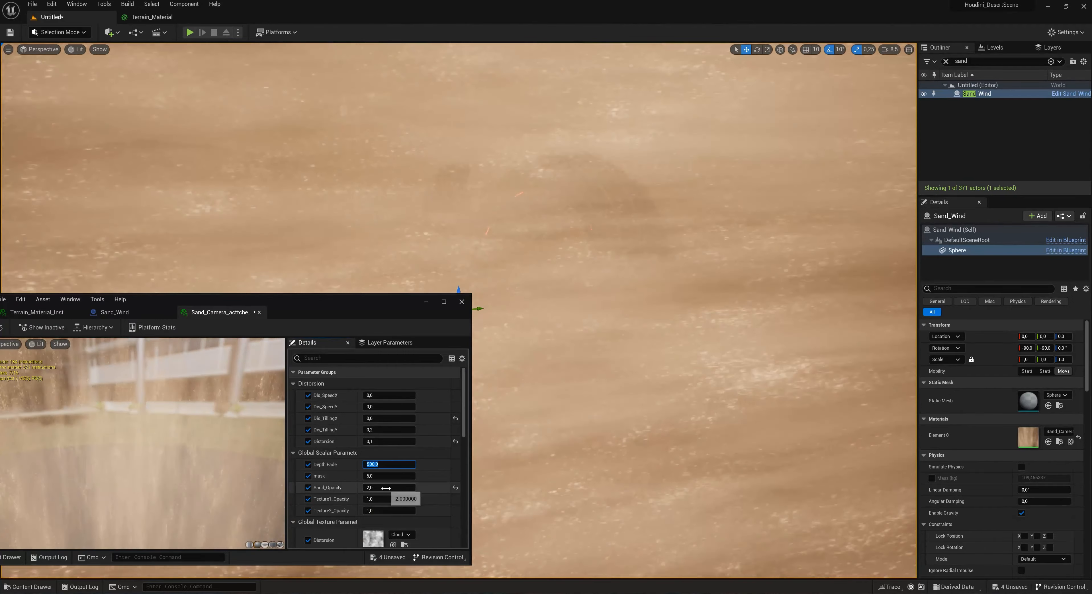
left_click(385, 488)
type("1")
key("Return")
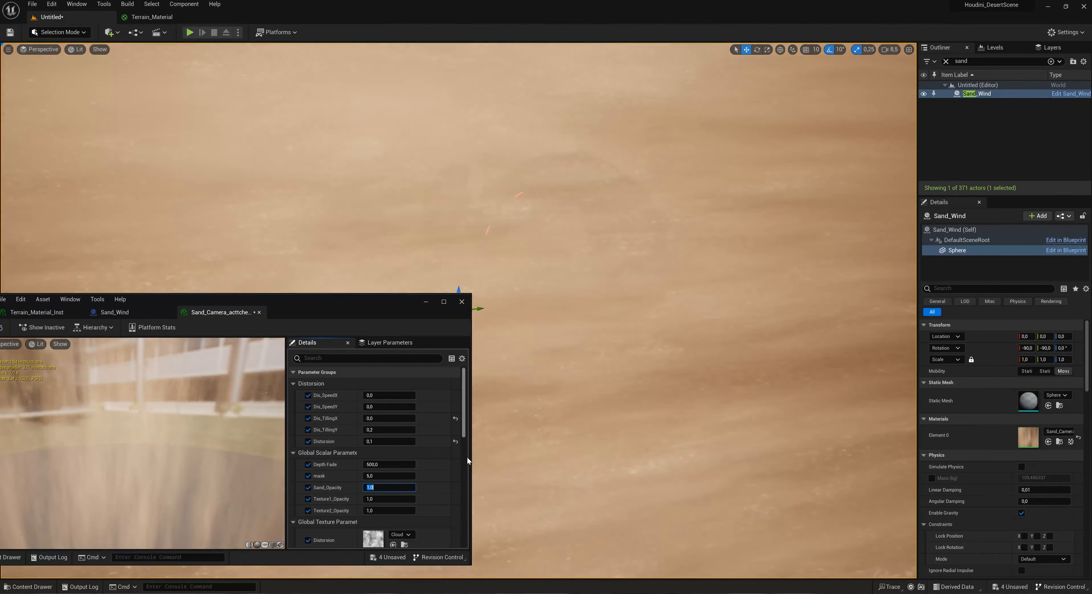
key("Tab")
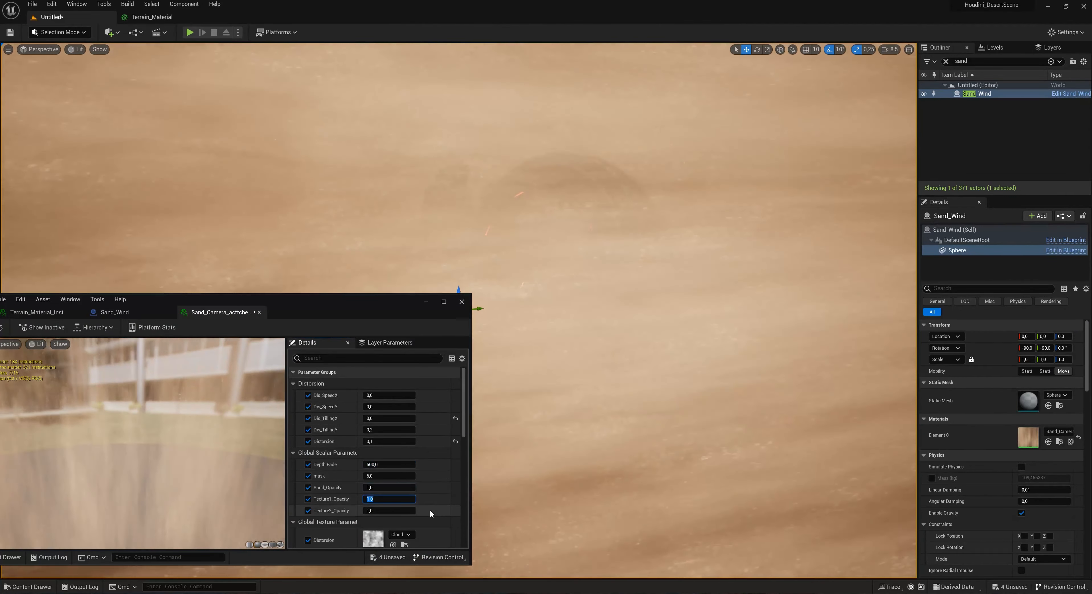
type(".5")
key("Tab")
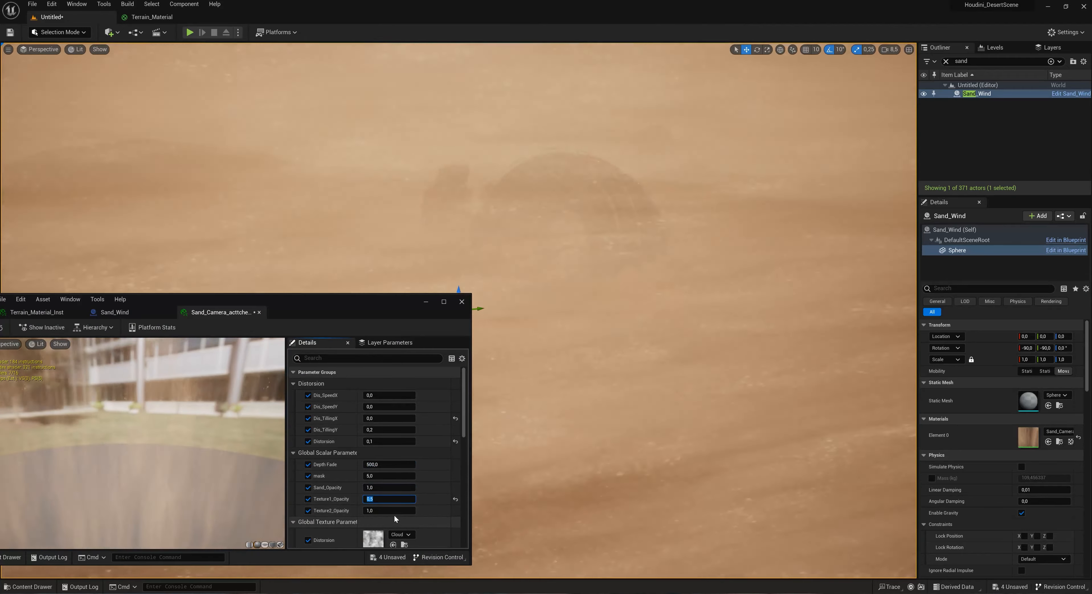
type(".6")
key("Return")
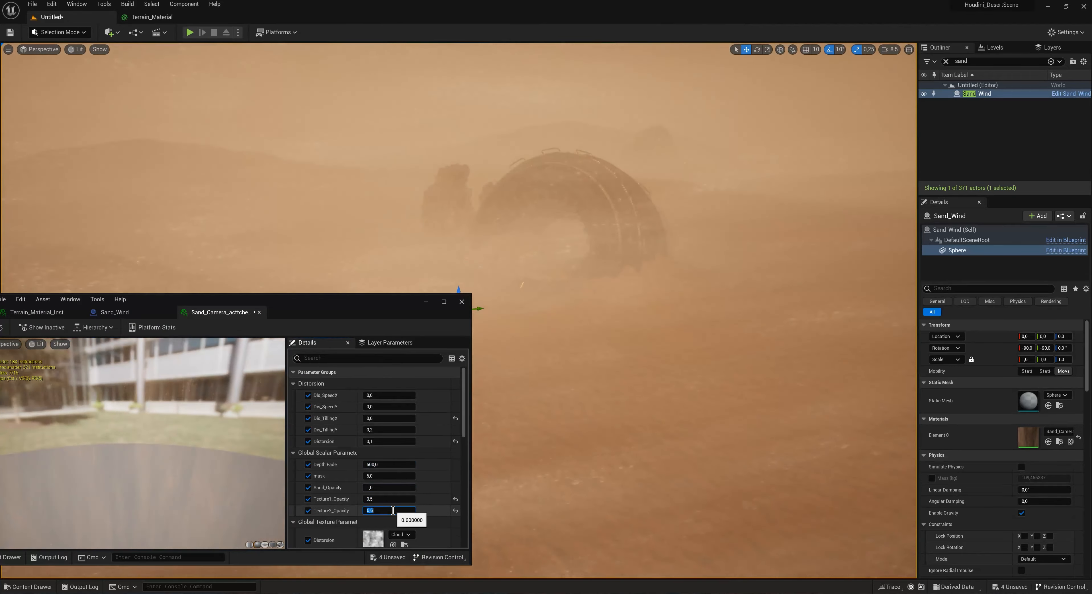
Step: Put the material instance editor away, and raise the ExponentialHeightFog actor's Fog Height Falloff to about 0.64
left_click_drag(348, 300, 918, 404)
right_click_drag(744, 331, 636, 319)
left_click_drag(890, 411, 617, 225)
left_click(626, 223)
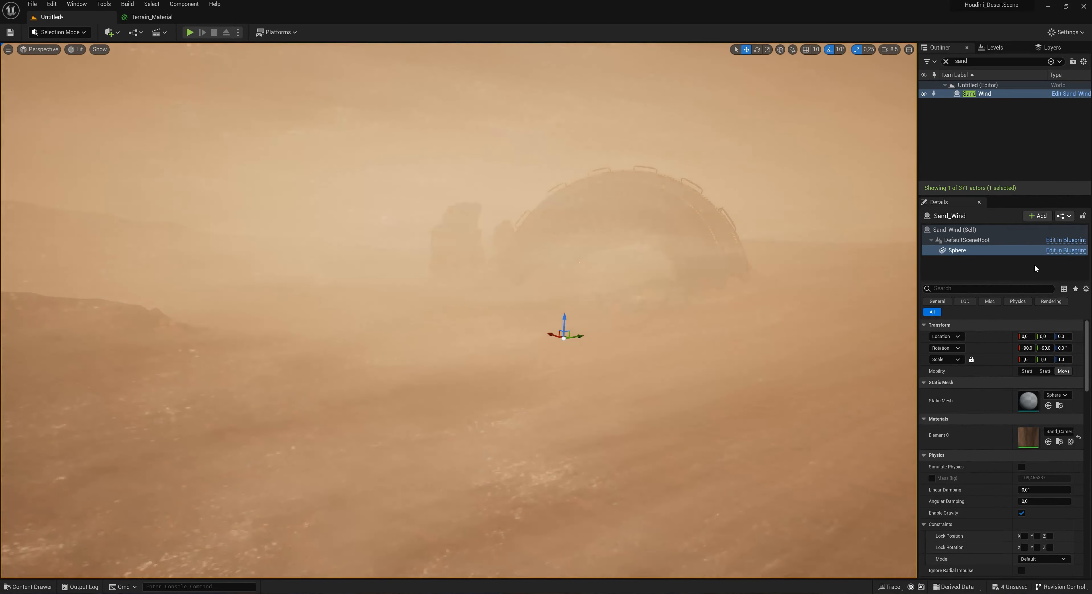
left_click(994, 175)
left_click(946, 61)
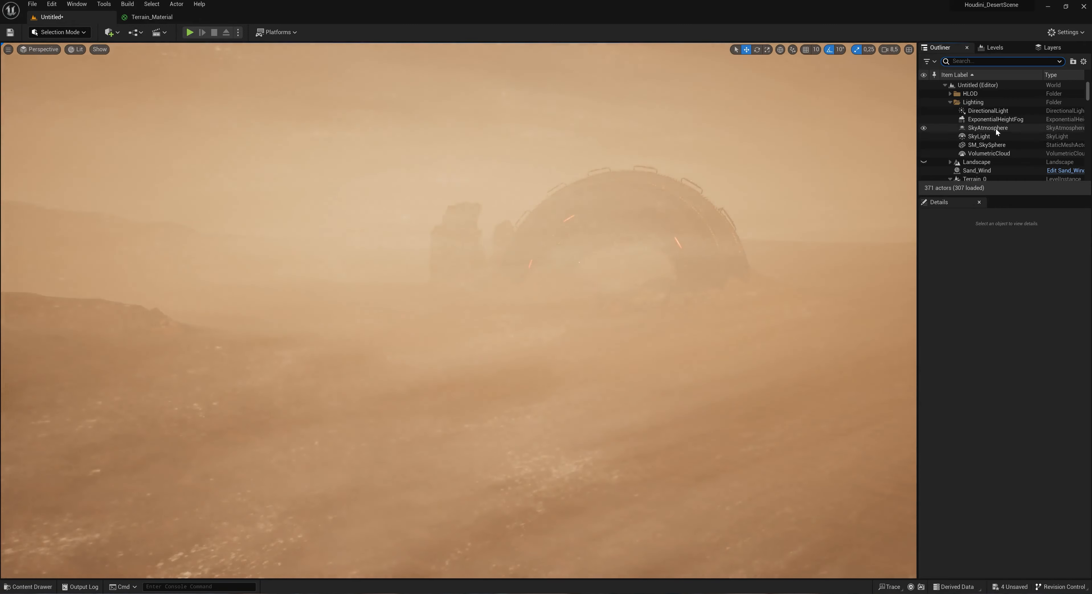
left_click(994, 120)
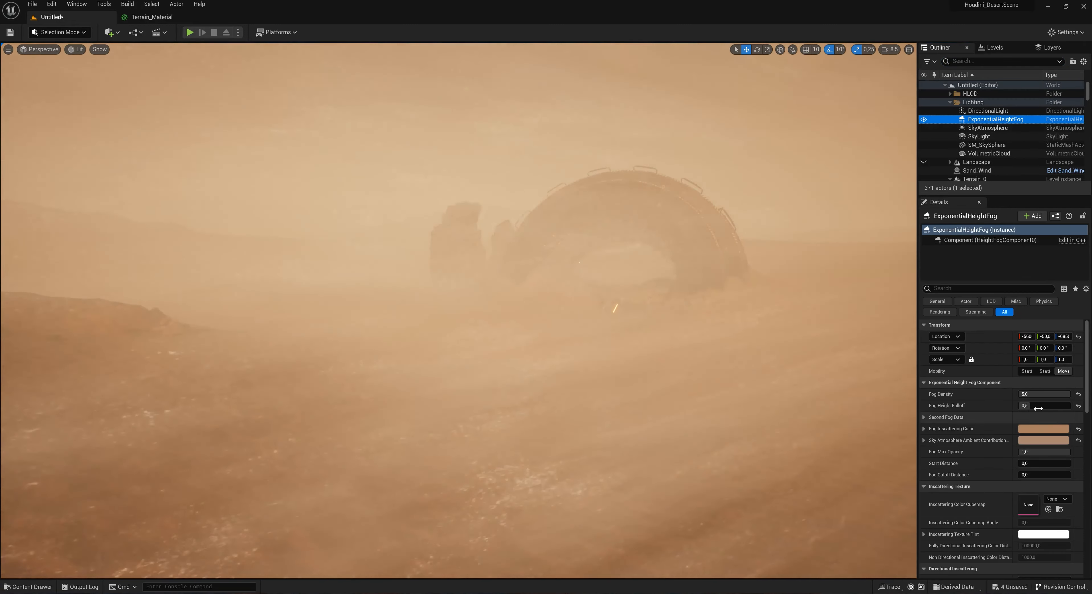
left_click_drag(1031, 405, 1033, 406)
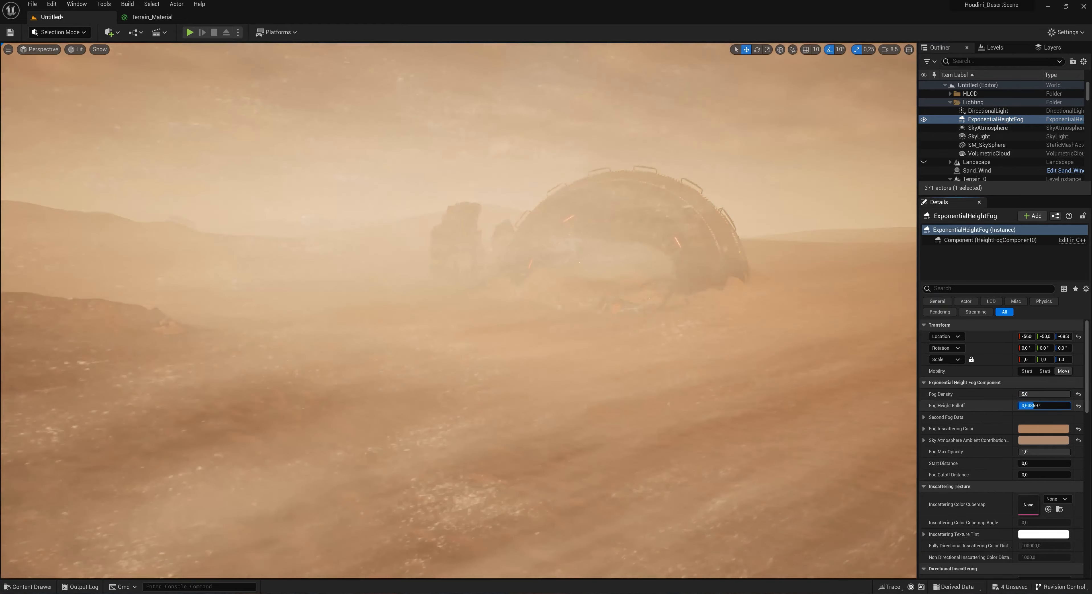
Step: Change Sand_storm_color in the sand material instance to a more saturated, darker orange-brown (hex sRGB A2744BFF), and save the instance
key("w")
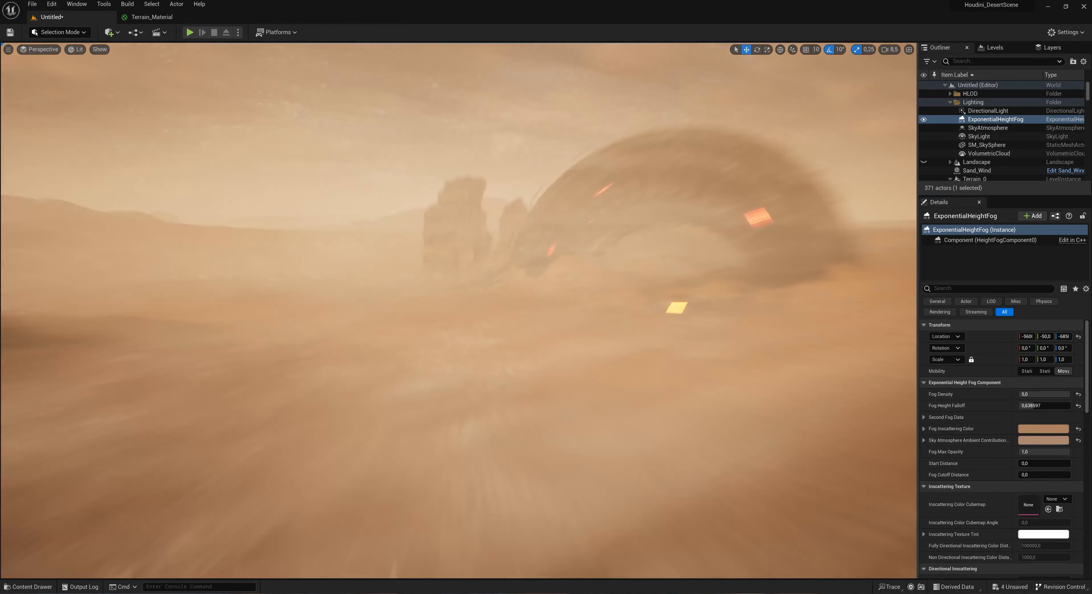
key("w")
key("s")
key("alt+Tab")
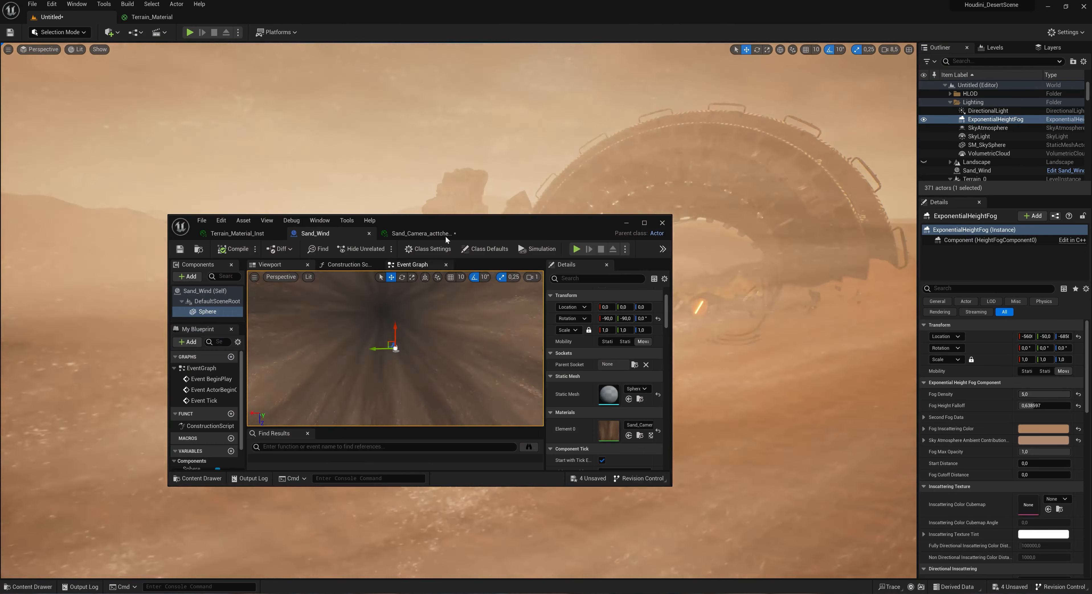
left_click(446, 235)
left_click_drag(572, 227, 409, 207)
scroll(482, 369, "down", 6)
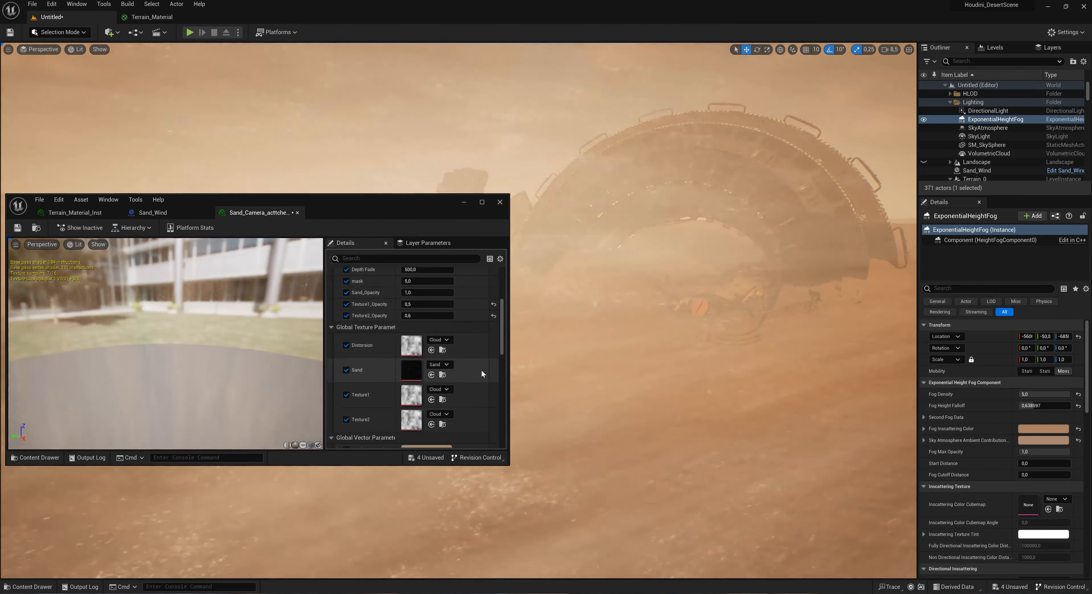
left_click(437, 354)
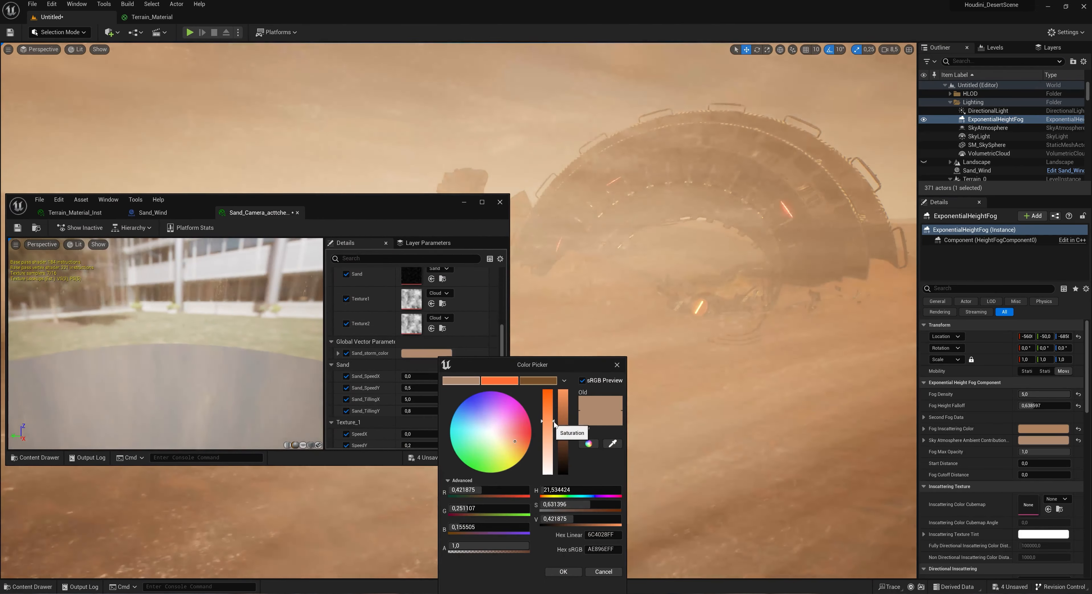
left_click_drag(553, 422, 552, 405)
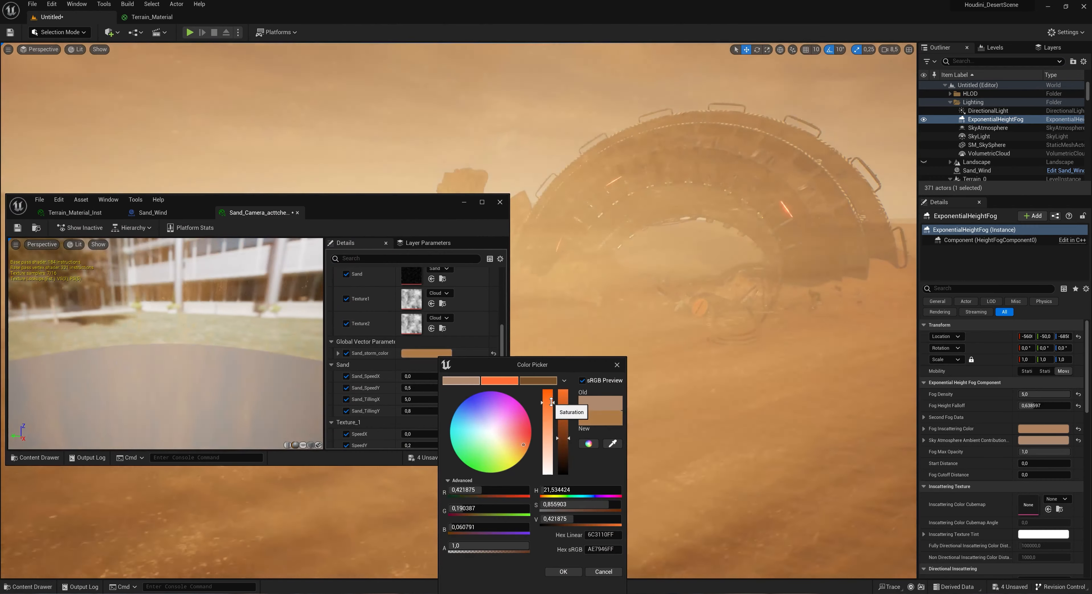
mouse_move(569, 438)
left_mouse_down()
mouse_move(568, 427)
mouse_move(569, 444)
left_mouse_up()
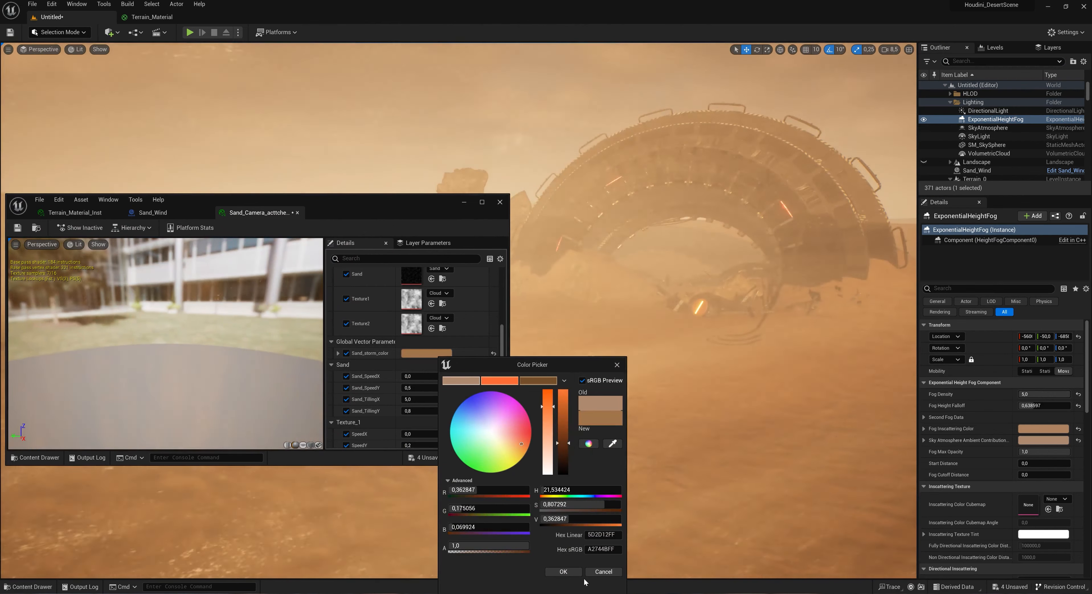
left_click(564, 572)
left_click_drag(419, 207, 1045, 327)
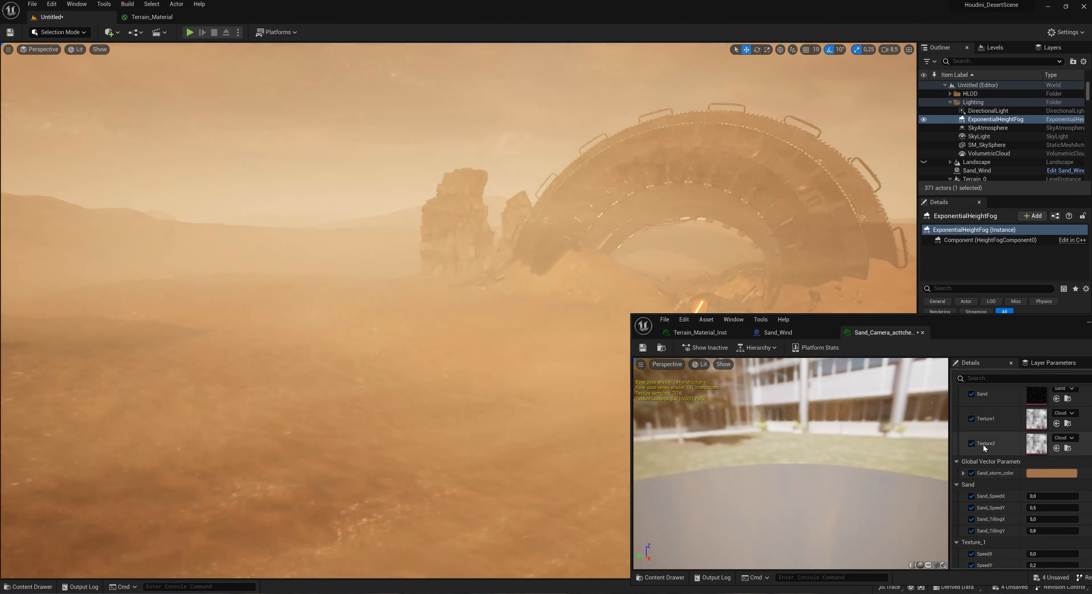
left_click(643, 348)
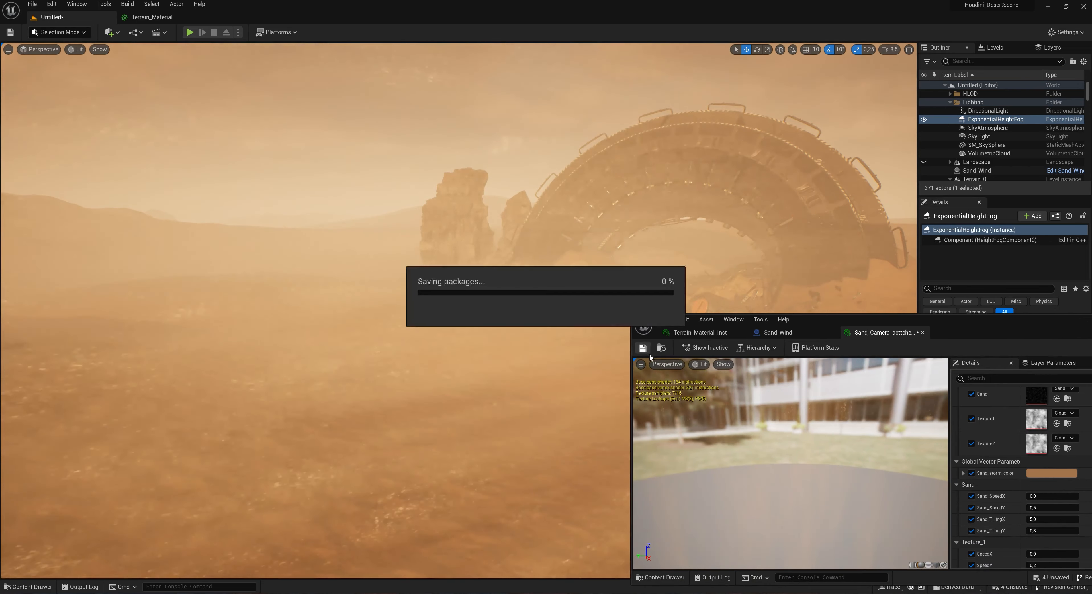
Step: Set the sand material instance's Sand_TillingX to 10 and Sand_TillingY to 1, and save it
left_click_drag(973, 327, 694, 313)
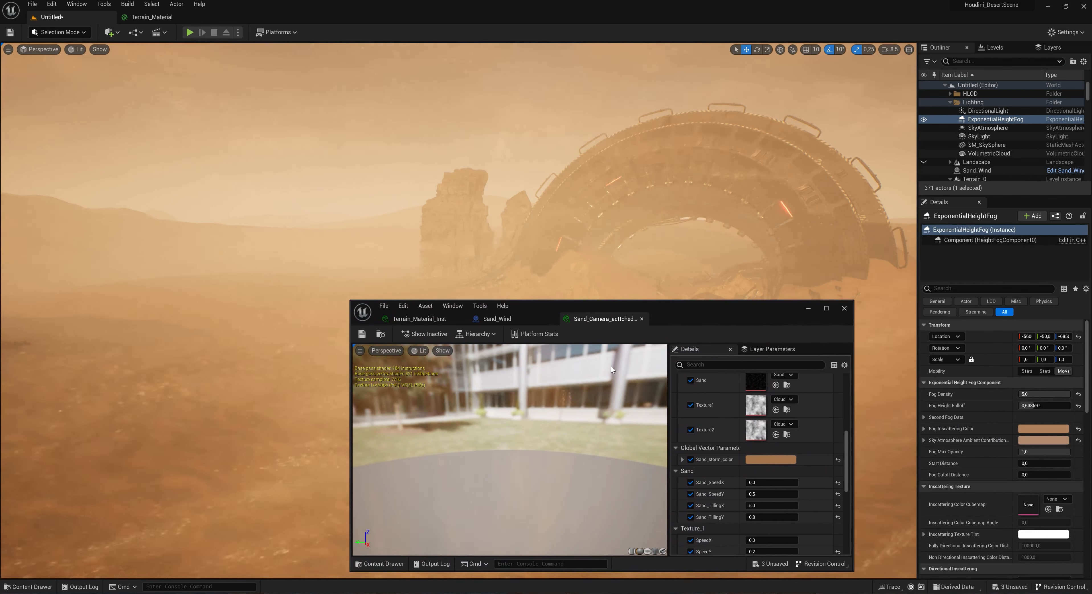
left_click_drag(758, 310, 939, 343)
right_click_drag(382, 271, 443, 277)
left_click_drag(903, 343, 939, 251)
scroll(991, 402, "down", 3)
left_click(994, 394)
type("10")
left_click(1000, 405)
type("1")
key("Return")
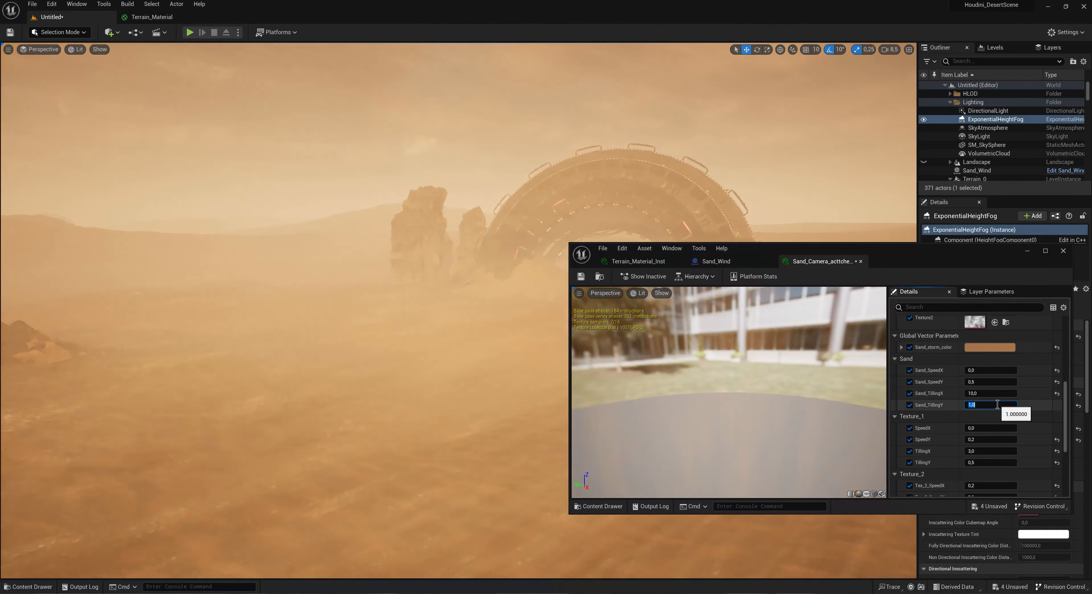
key("ctrl+s")
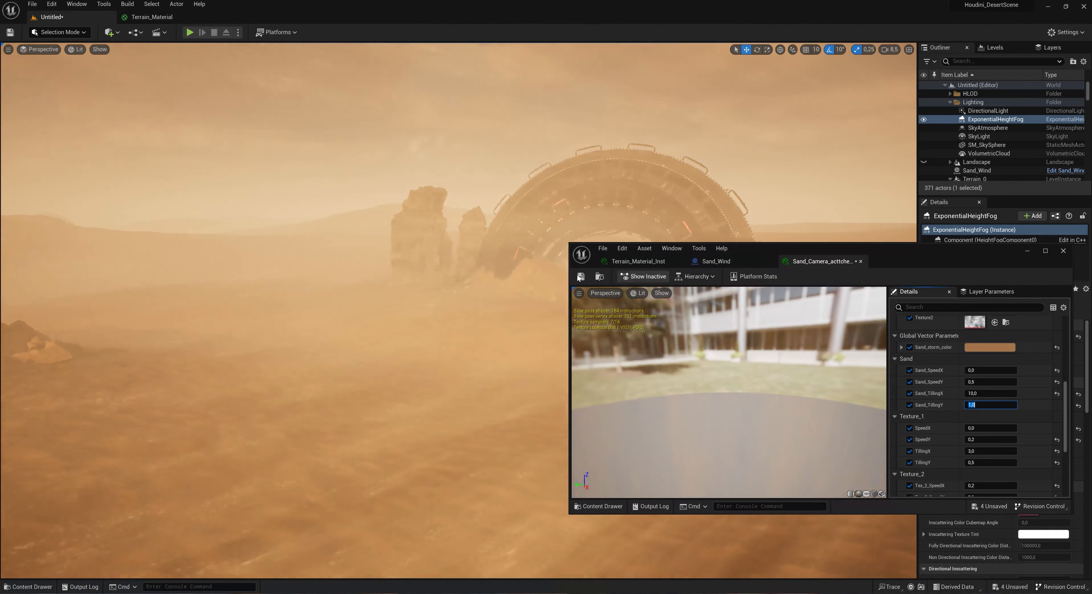
Step: Minimize the sand material instance editor after checking the storm around the arch, and save the level as Sand_VFX_Level
left_click_drag(946, 250, 802, 446)
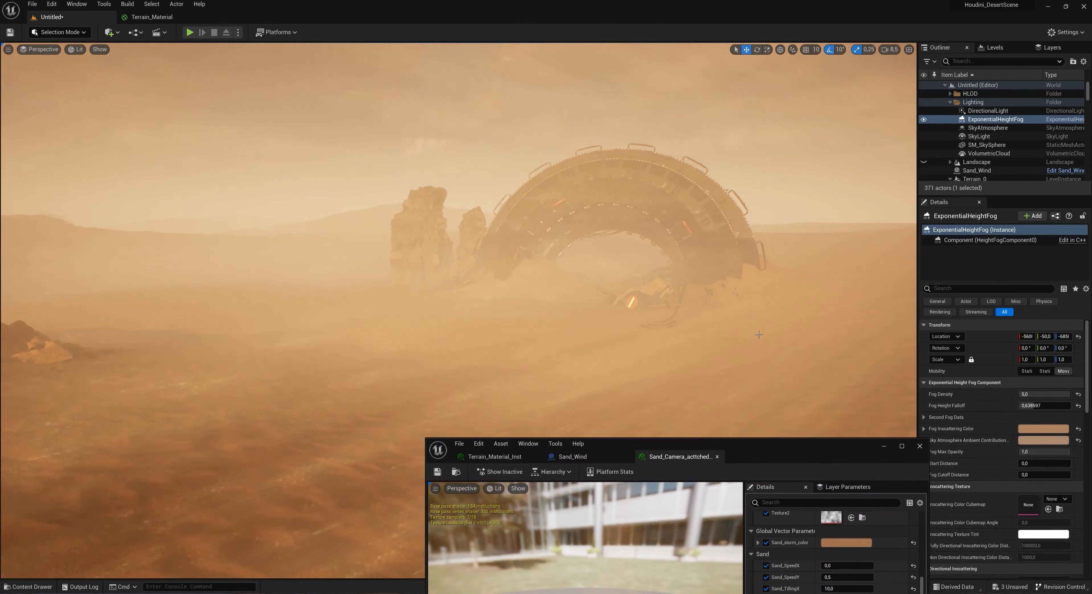
mouse_move(458, 255)
right_mouse_down()
mouse_move(541, 246)
mouse_move(375, 255)
mouse_move(462, 250)
mouse_move(443, 251)
right_mouse_up()
left_click_drag(829, 456, 559, 223)
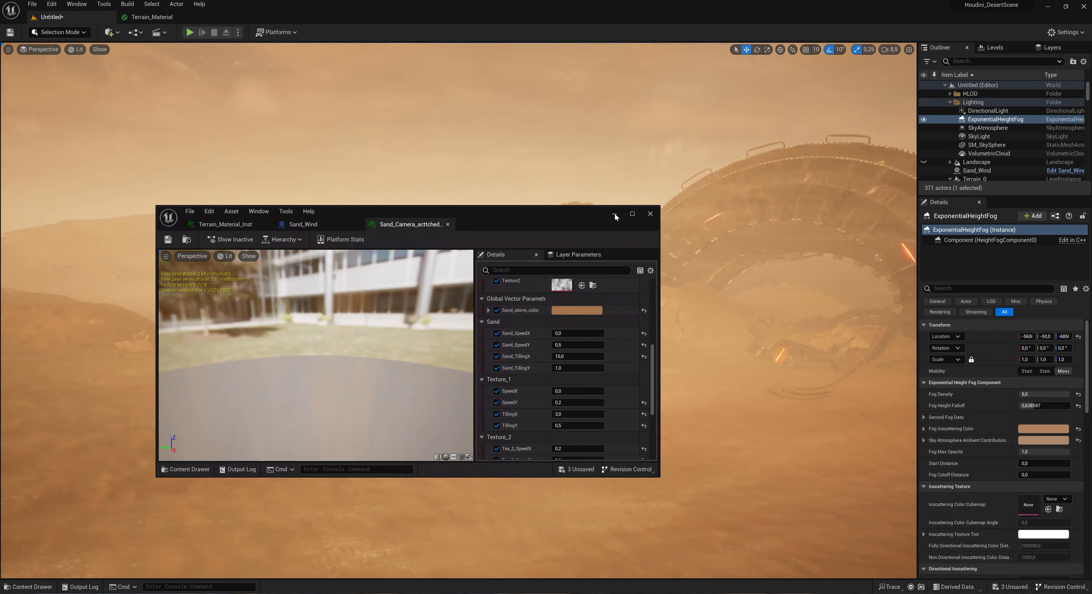
left_click(615, 214)
scroll(790, 331, "down", 3)
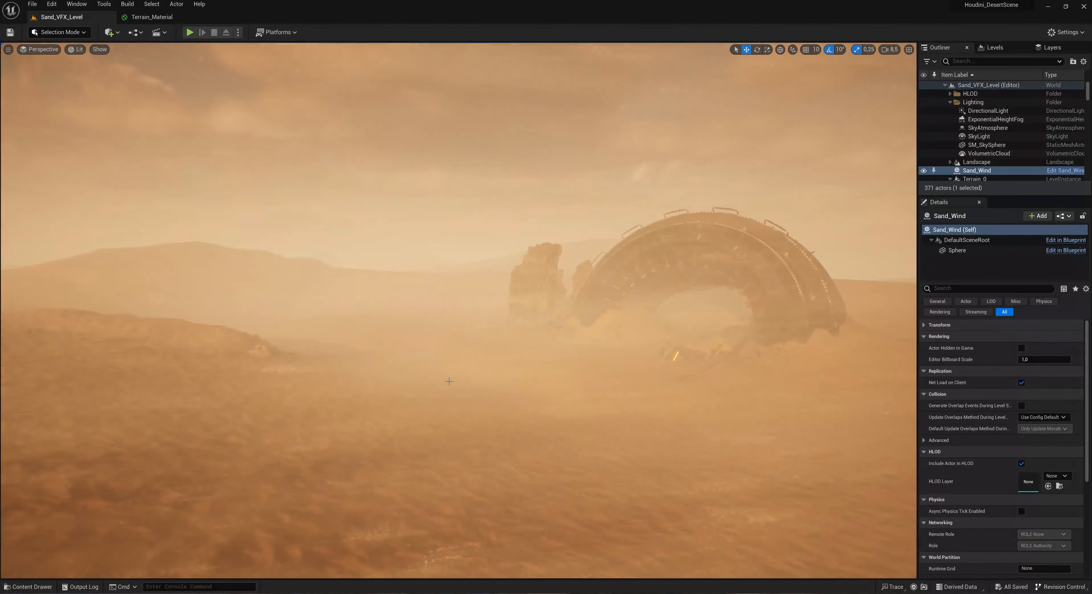
Step: Create a Niagara system in the VFX/Sand/PS folder from the Fountain emitter template
left_click(28, 587)
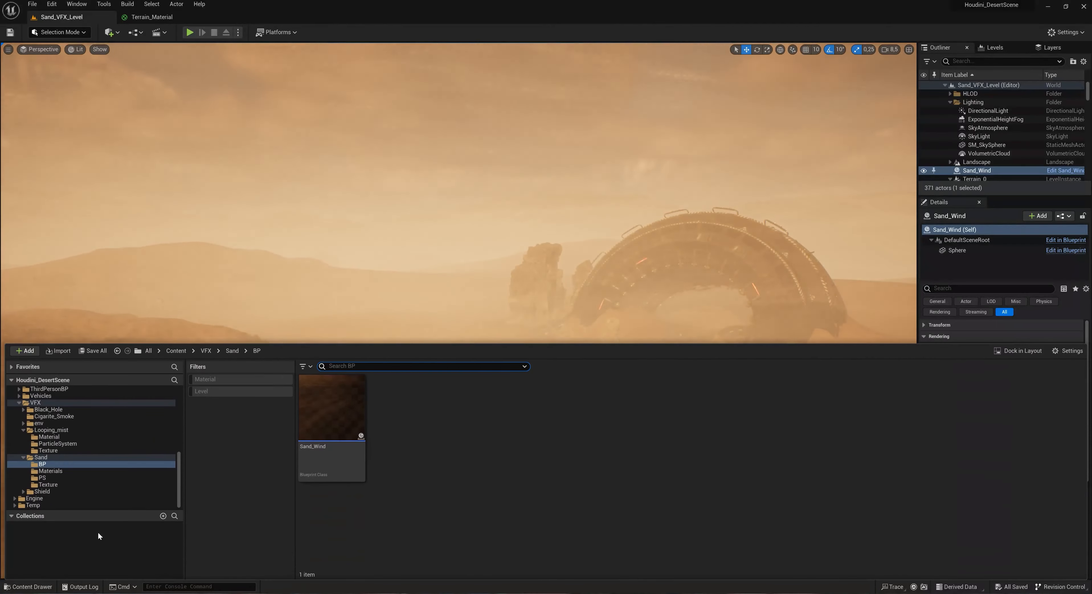
left_click(85, 478)
right_click(356, 460)
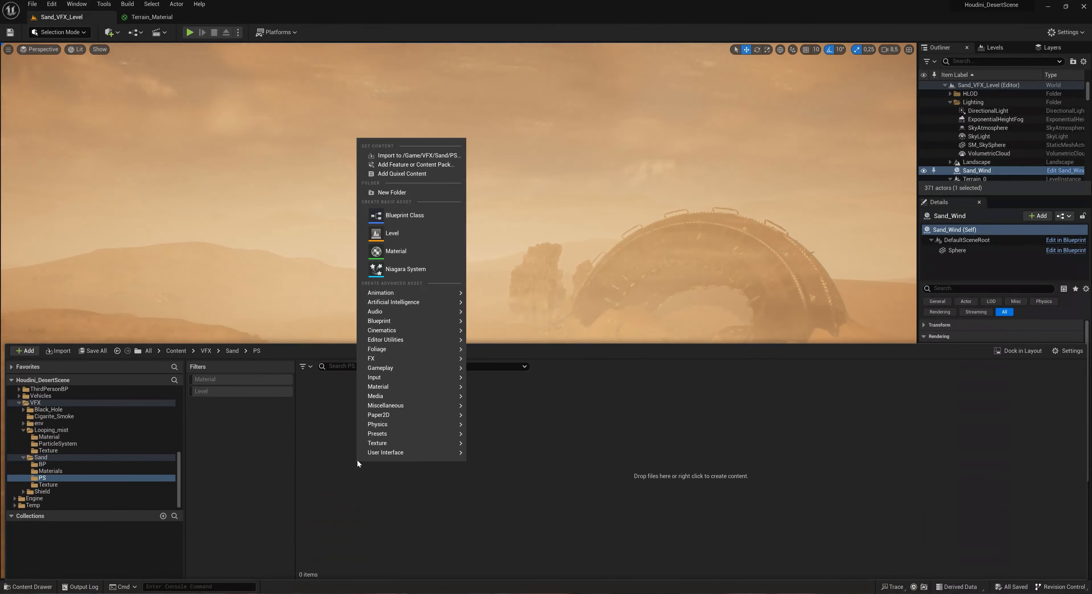
left_click(403, 274)
left_click(543, 488)
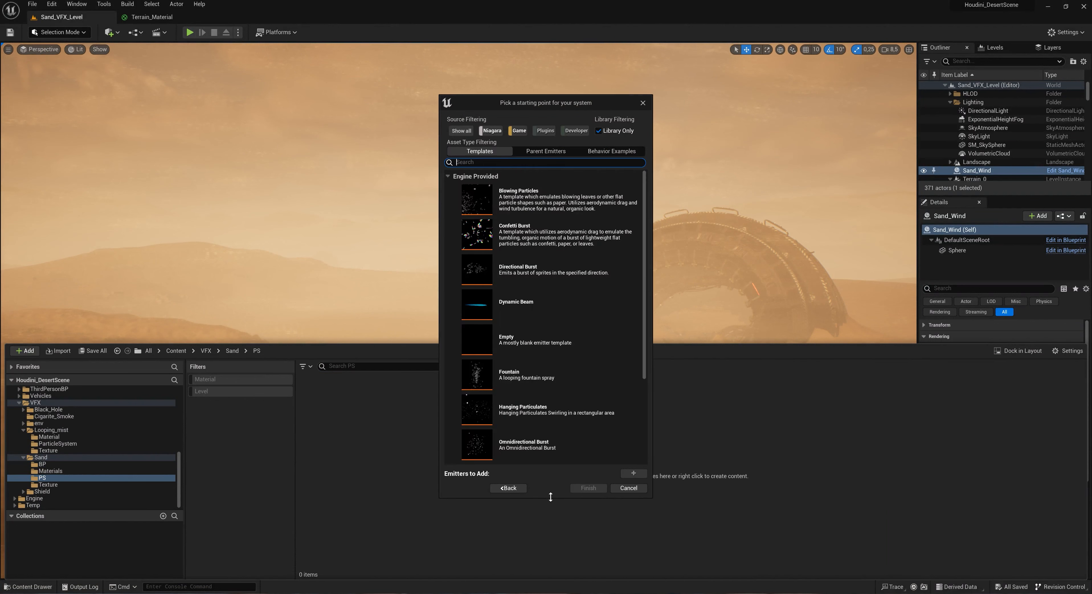
scroll(525, 366, "down", 3)
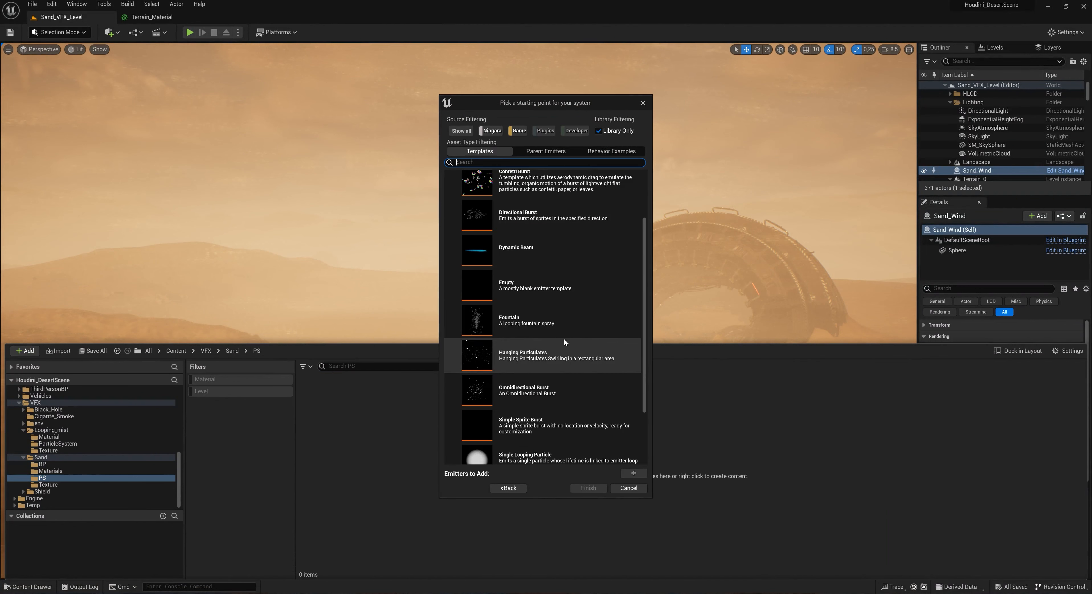
scroll(569, 336, "up", 1)
left_click(526, 326)
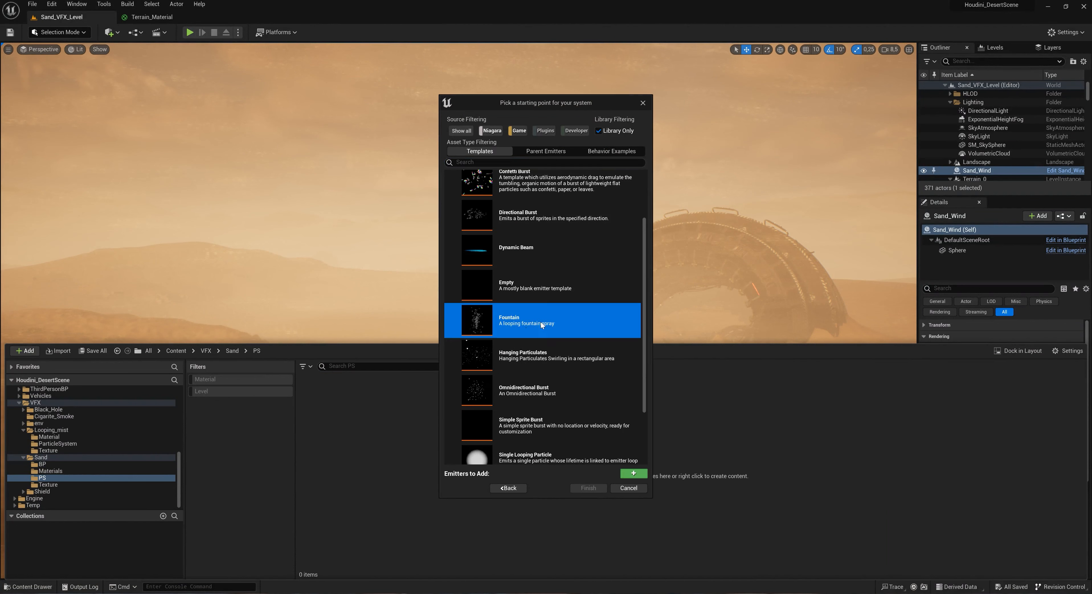
left_click(634, 475)
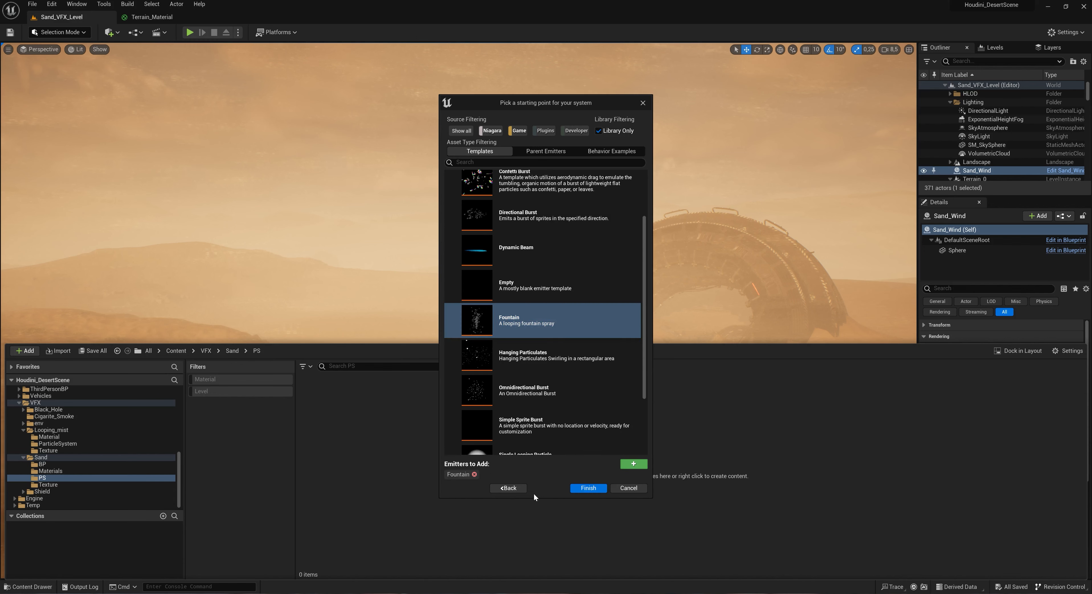
left_click(589, 492)
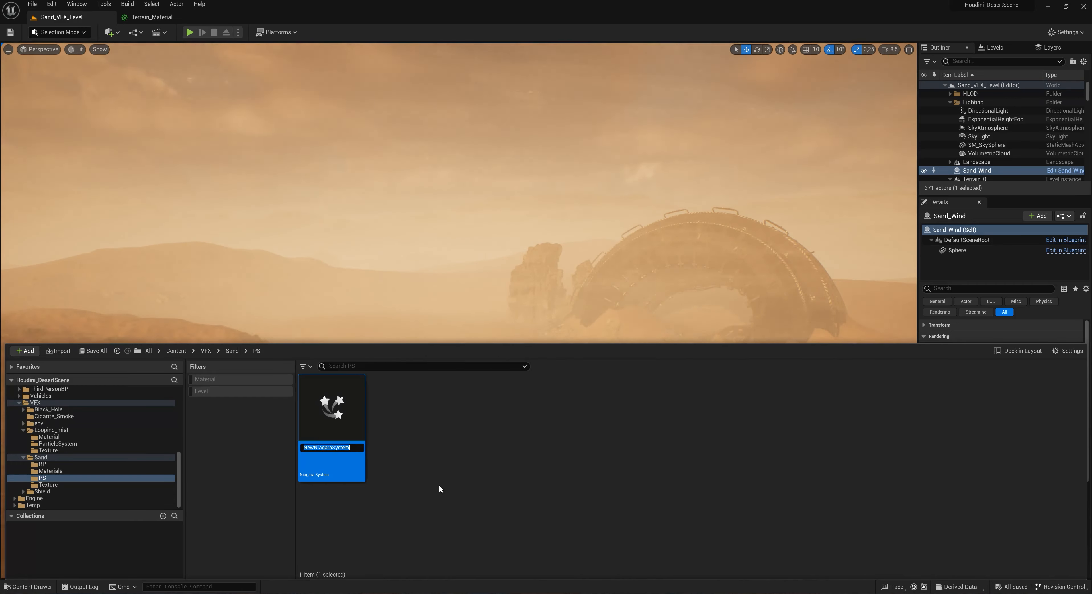
Step: Name the new Niagara system PS_Sand and save it
type("PS_Sand")
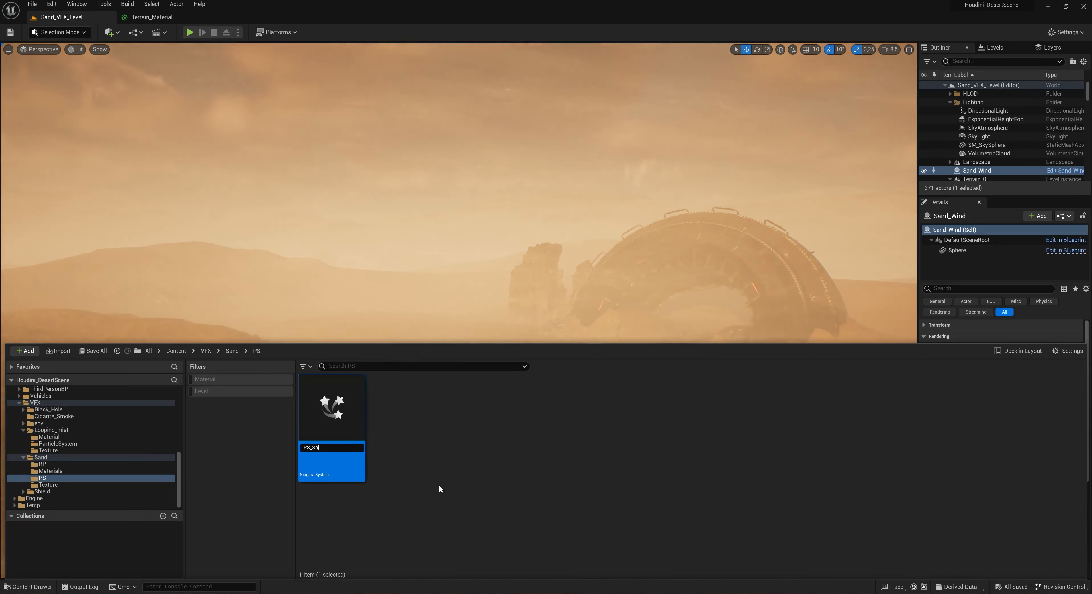
key("Return")
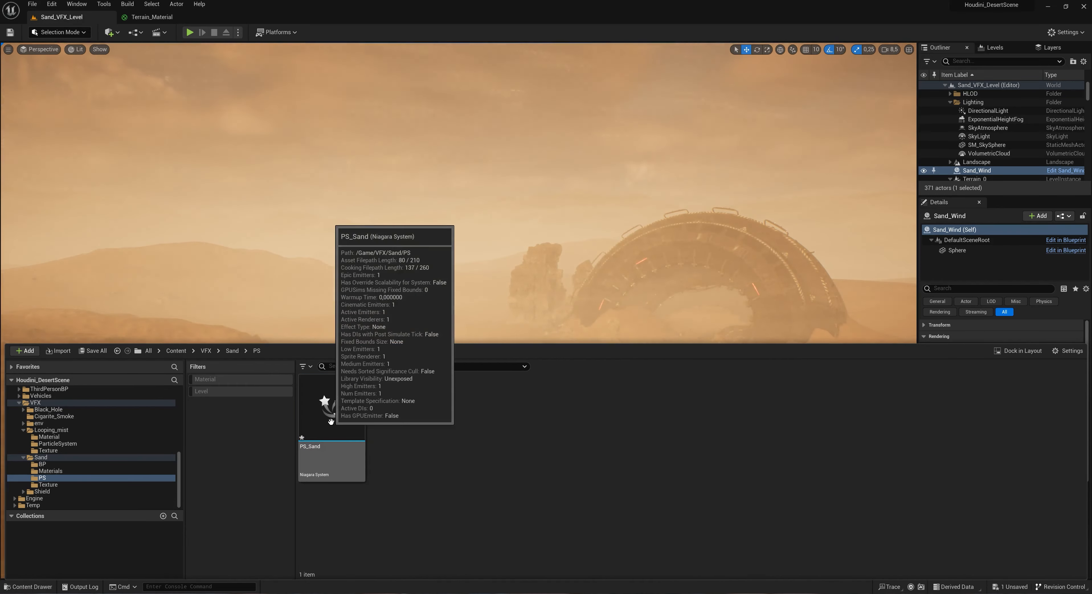
left_click(326, 400)
left_click(378, 479)
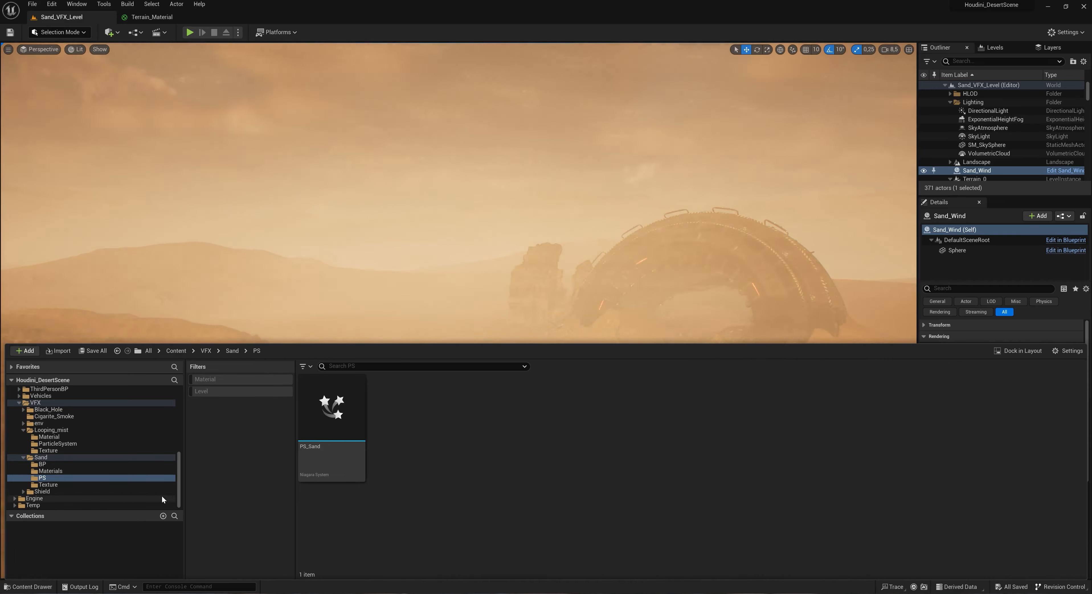
Step: Import the Looping_smoke and Motes textures from the desktop Sand folder into VFX/Sand/Texture
left_click(121, 486)
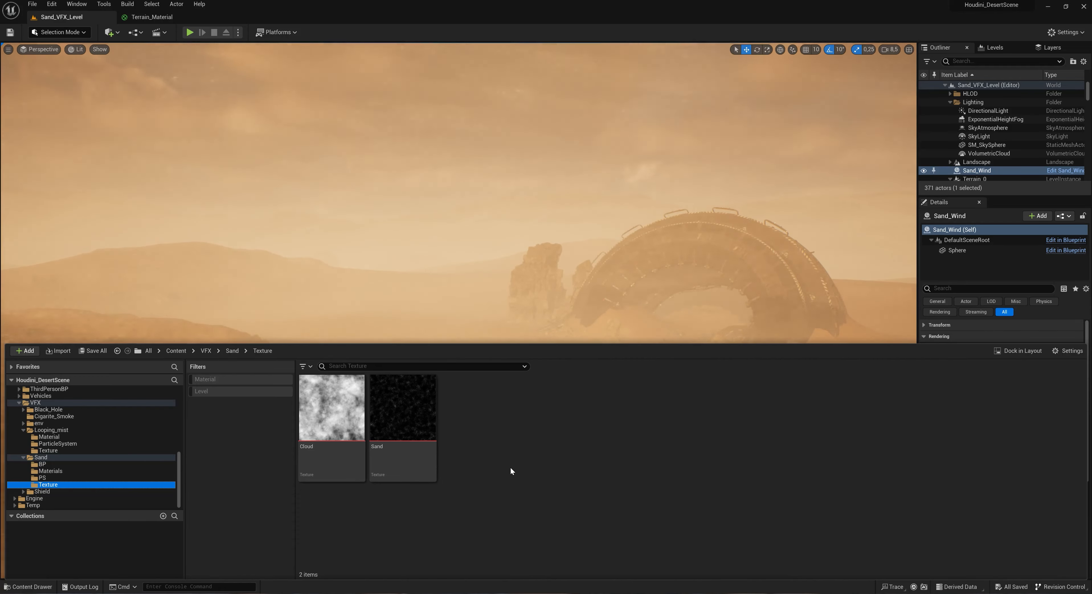
left_click(521, 454)
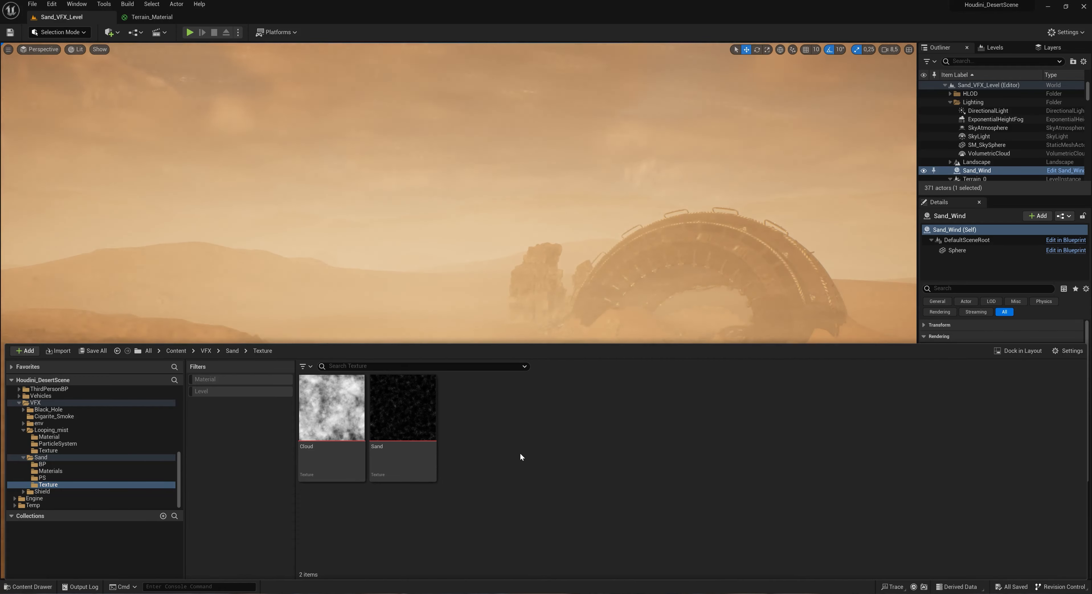
right_click(526, 444)
left_click(596, 136)
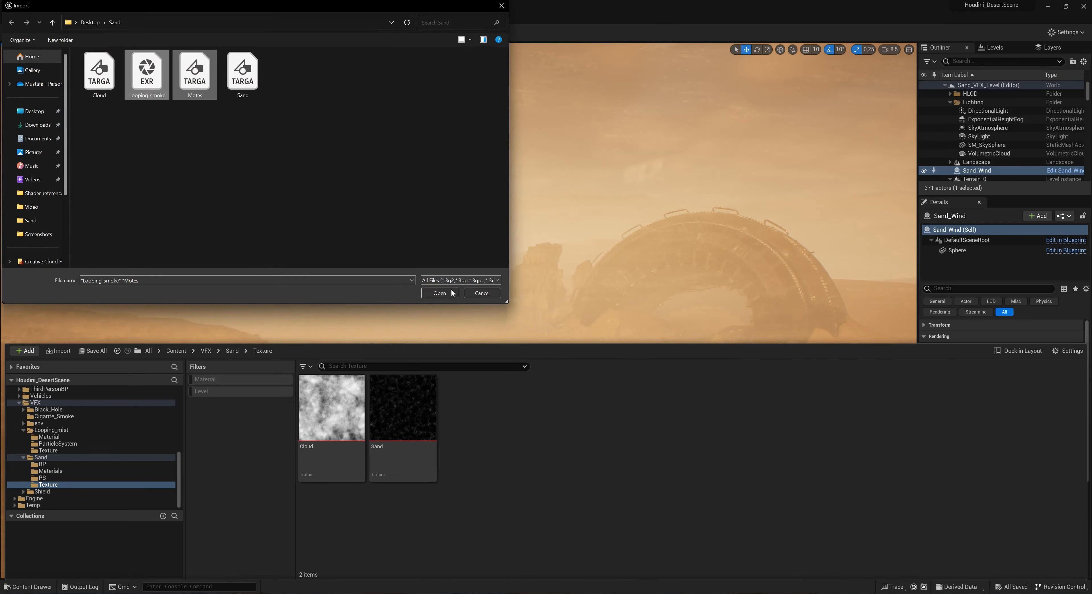
left_click(439, 293)
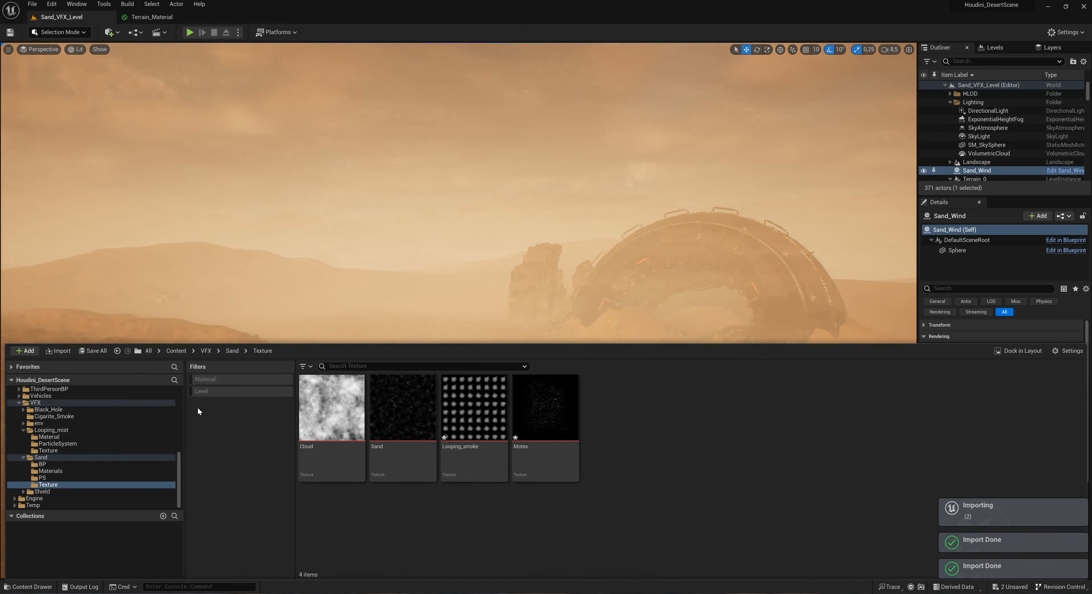
Step: Save the imported Looping_smoke and Motes textures
left_click(543, 419)
left_click(503, 431, "ctrl")
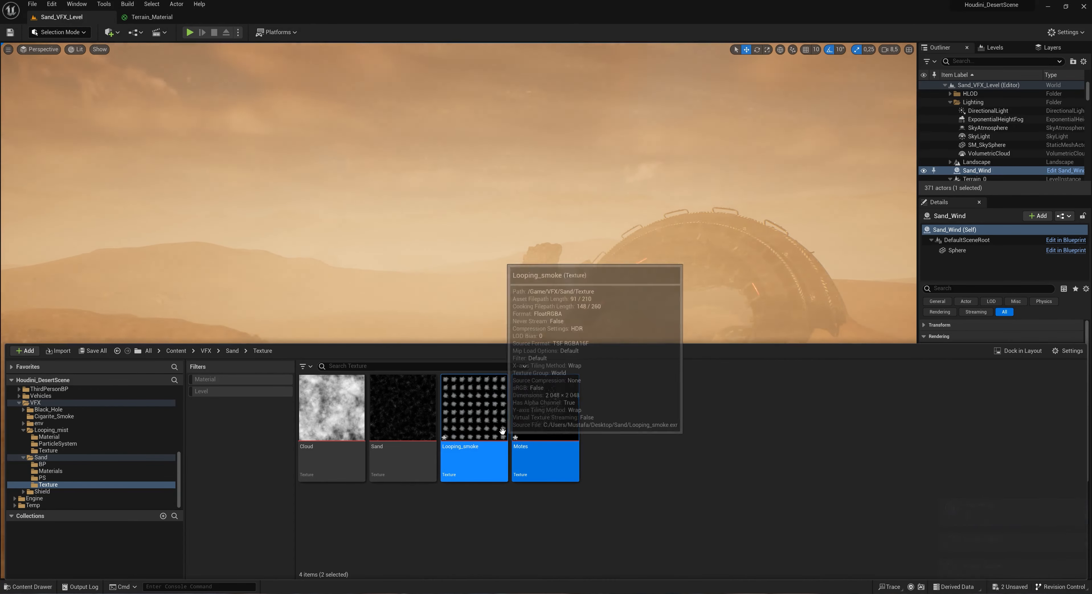
key("ctrl+s")
left_click(592, 484)
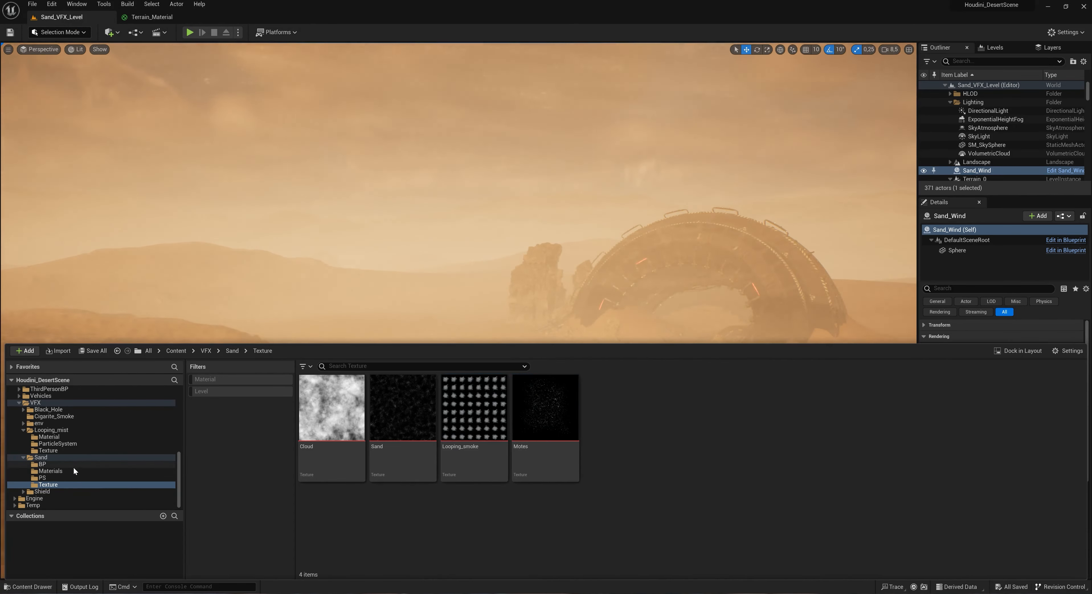
Step: Create a material named M_Sand in the VFX/Sand/Materials folder
left_click(51, 471)
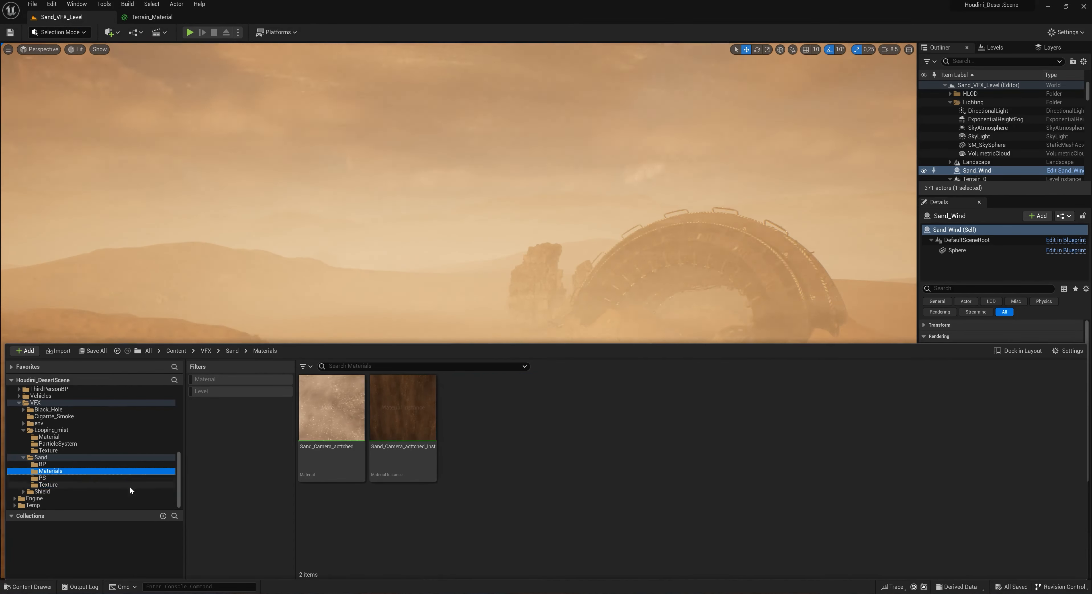
right_click(525, 449)
left_click(499, 457)
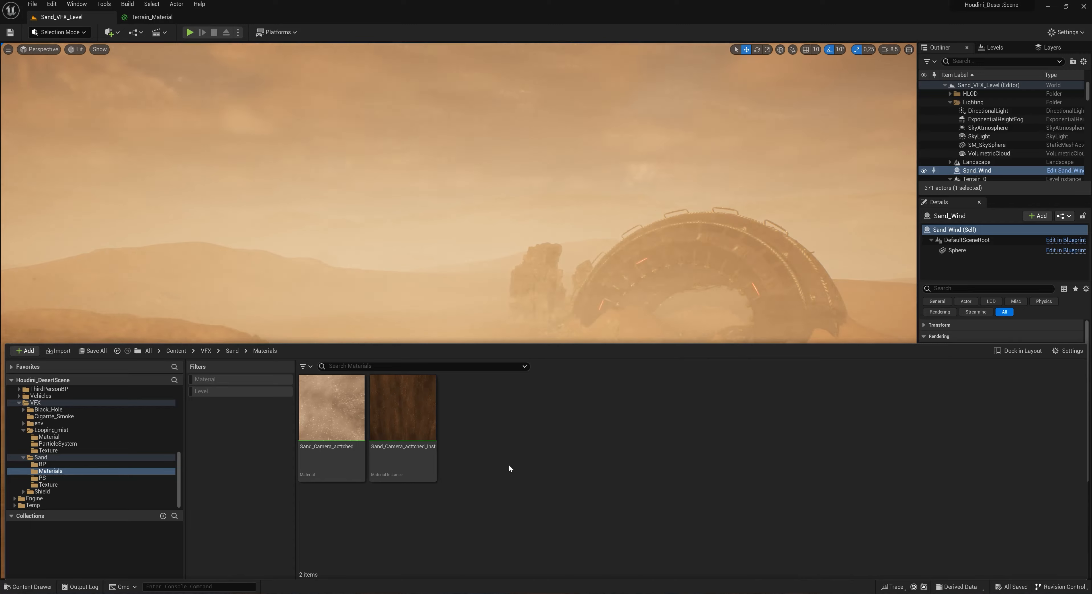
right_click(505, 448)
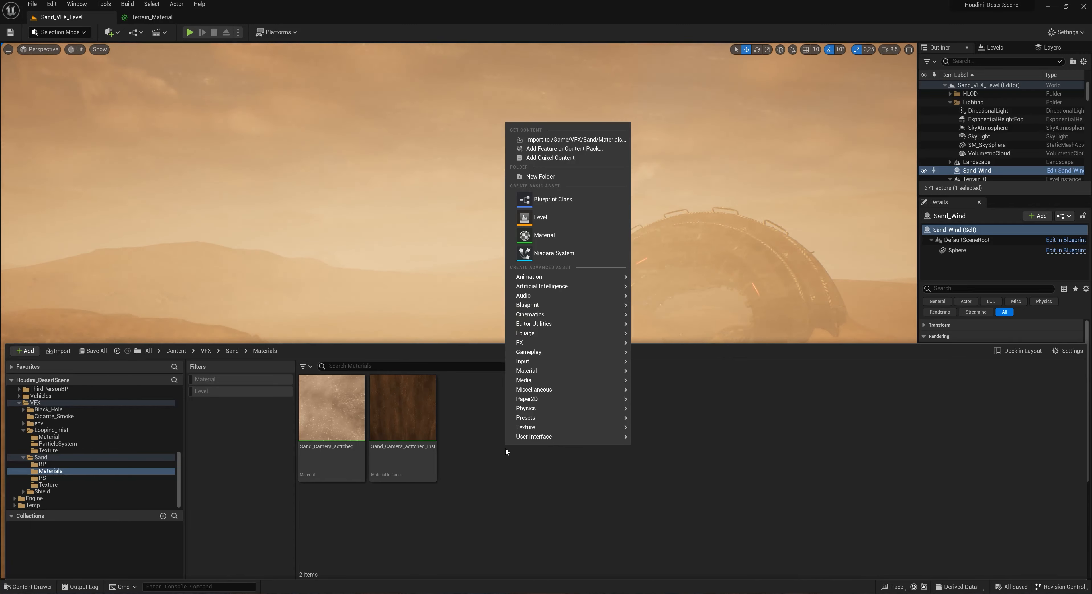
left_click(571, 234)
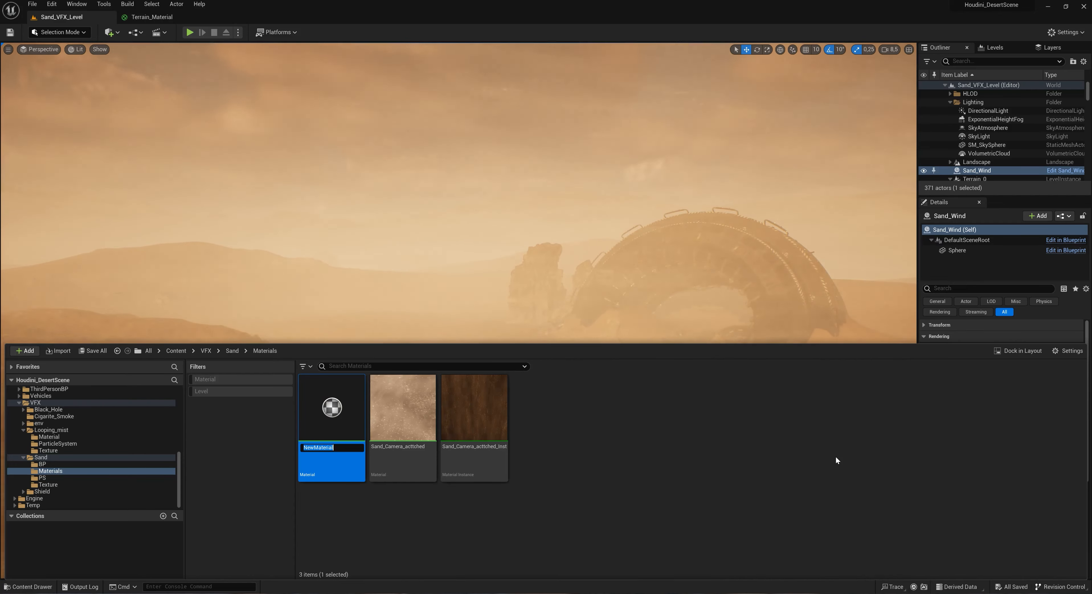
key("BackSpace")
type("M_Sand")
key("Return")
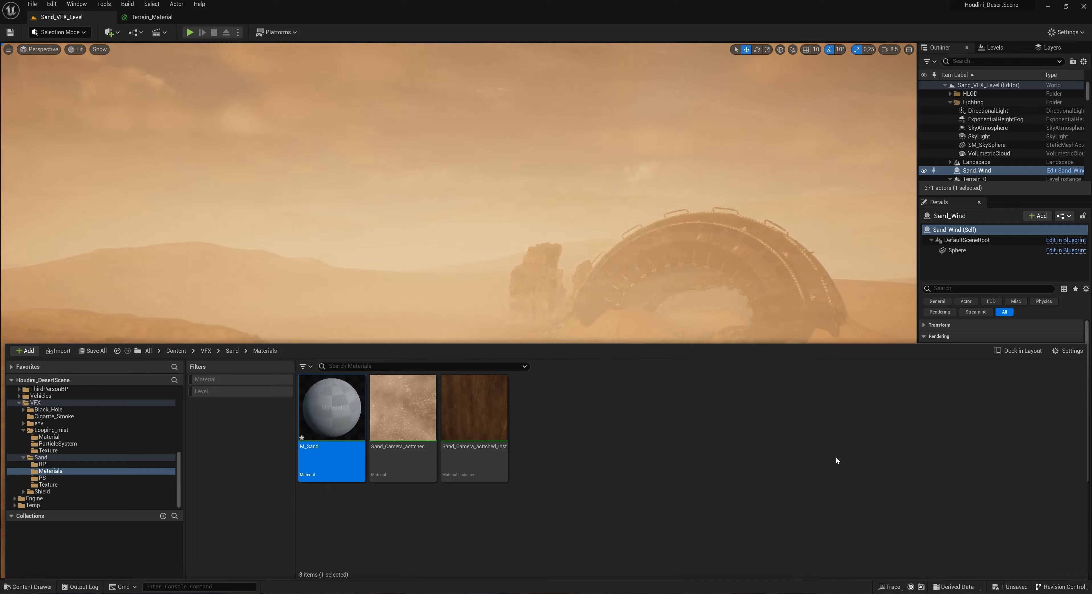
Step: Open M_Sand and add texture samples for Looping_smoke and Motes to its graph, with Motes below Looping_smoke
key("Return")
right_click_drag(507, 260, 702, 263)
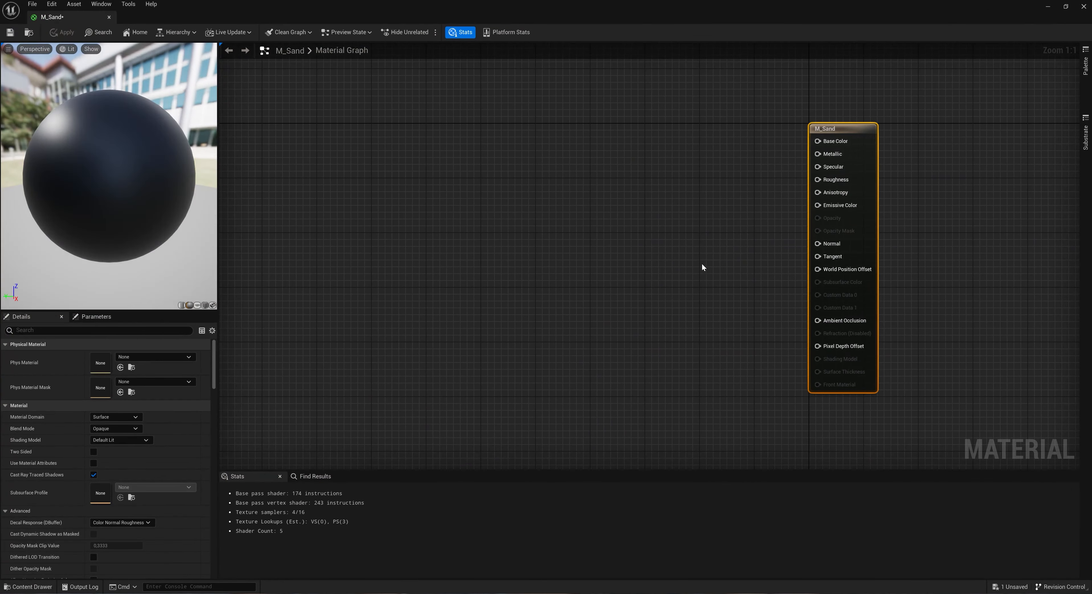
left_click_drag(516, 14, 630, 76)
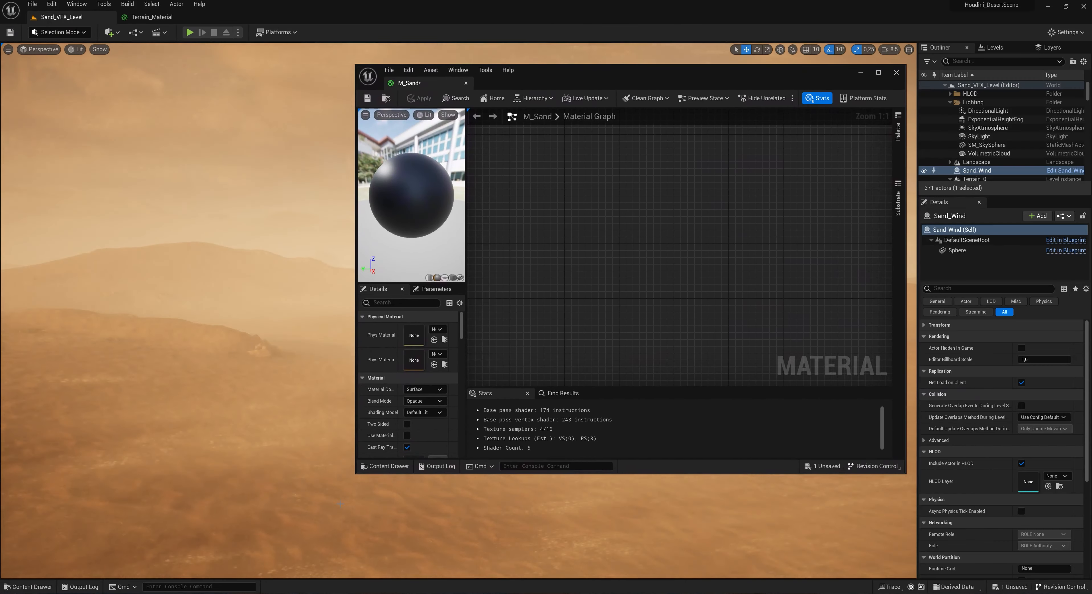
left_click(30, 587)
left_click(54, 486)
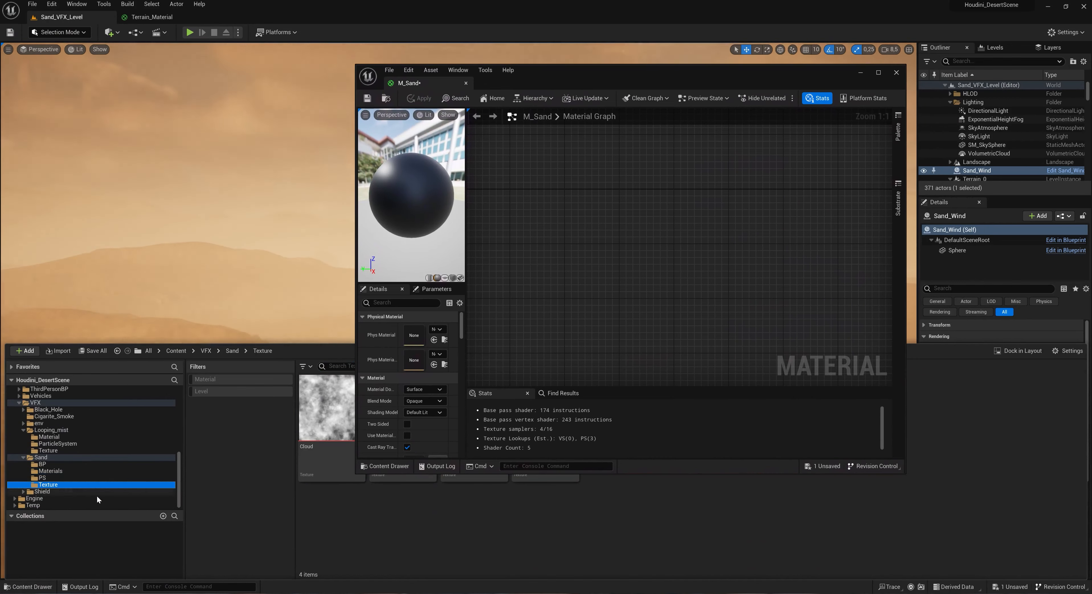
left_click_drag(660, 82, 864, 84)
left_click(474, 406)
left_click(402, 406, "ctrl")
left_click_drag(474, 407, 800, 273)
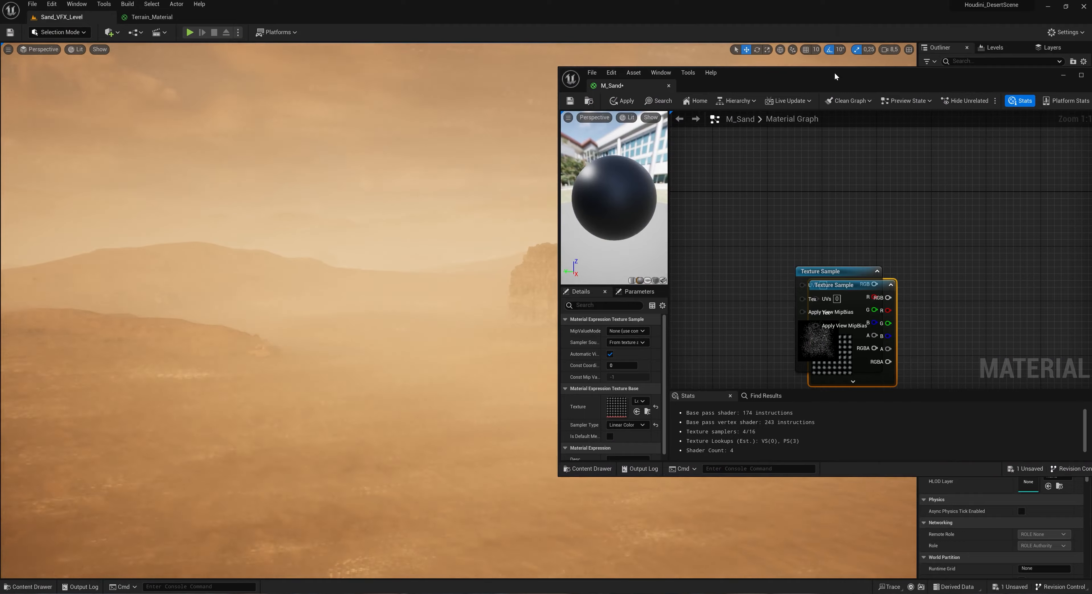
double_click(836, 77)
left_click_drag(396, 202, 414, 344)
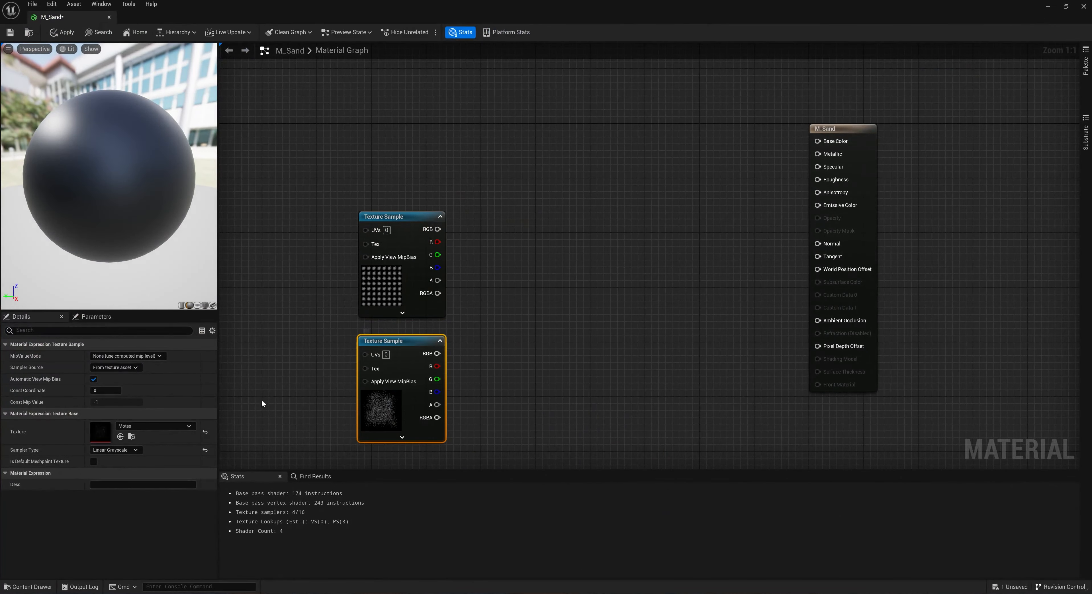
Step: Add a texture sample for the Sand texture to the M_Sand graph and place it above the Looping_smoke sample
double_click(492, 19)
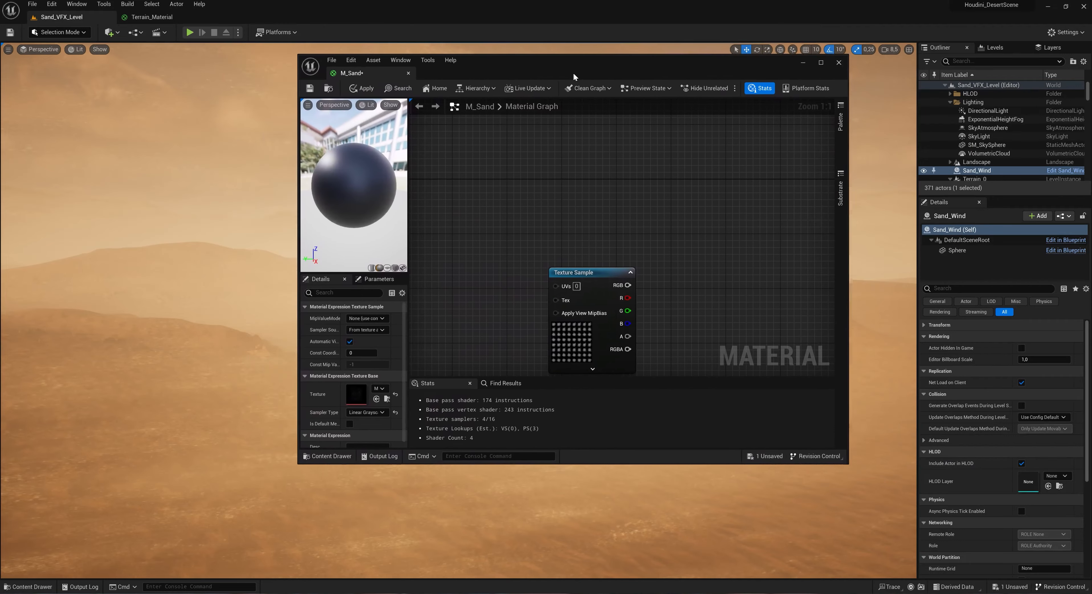
key("ctrl+space")
left_click(509, 544)
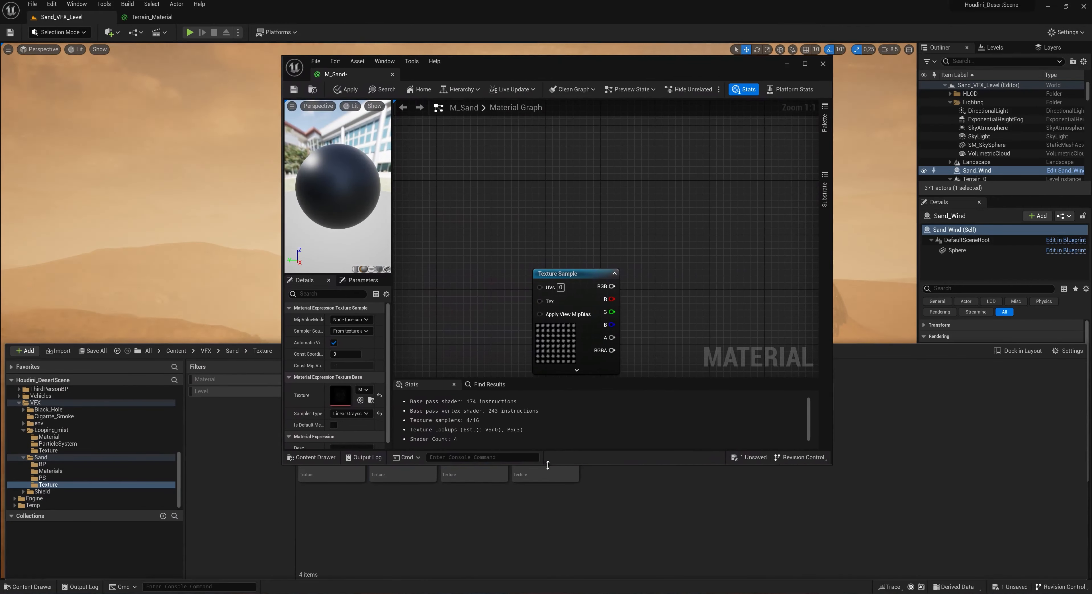
left_click_drag(463, 287, 465, 288)
double_click(678, 74)
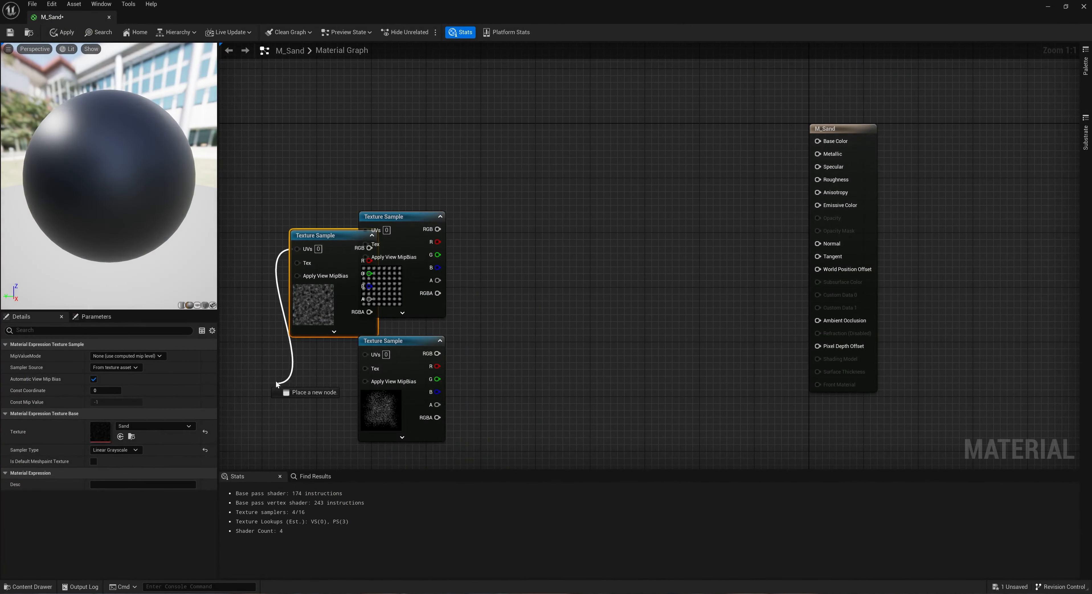
left_click_drag(276, 385, 255, 335)
left_click(267, 292)
right_click_drag(378, 191, 554, 190)
left_click_drag(505, 236, 566, 53)
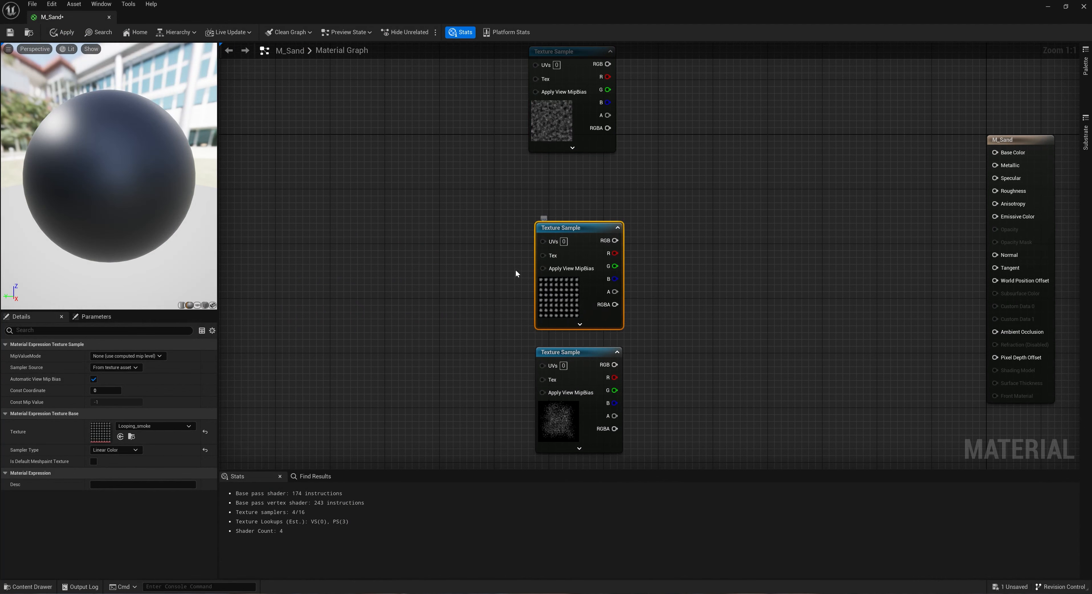
Step: Connect a TexCoord node with U and V tiling of 0.15 to the Looping_smoke sample's UVs and start previewing that sample
left_click(484, 275)
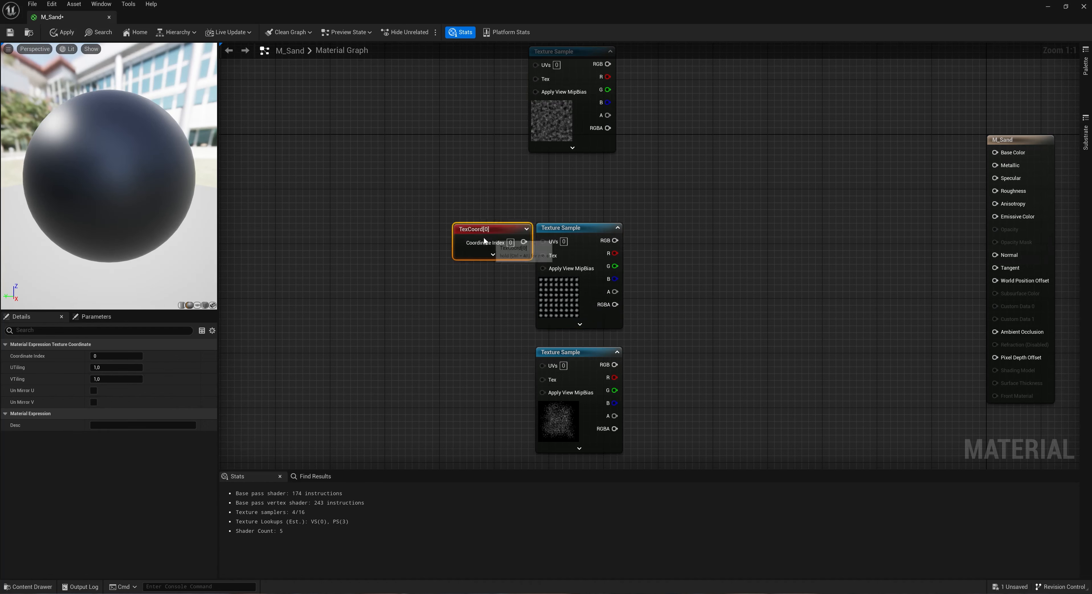
left_click_drag(563, 253, 547, 240)
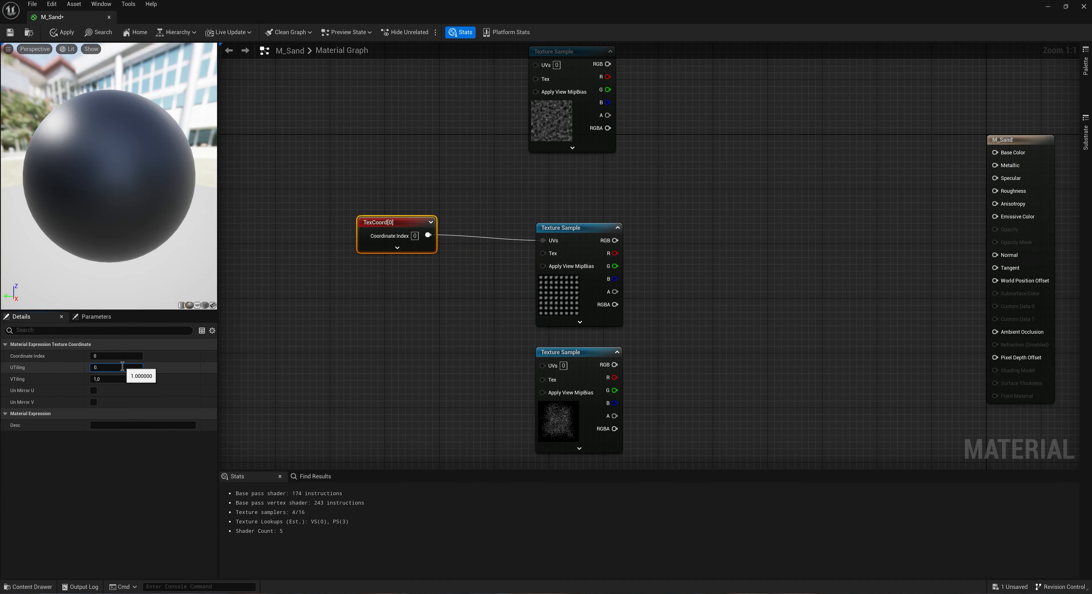
left_click(115, 378)
type("0.05")
key("Return")
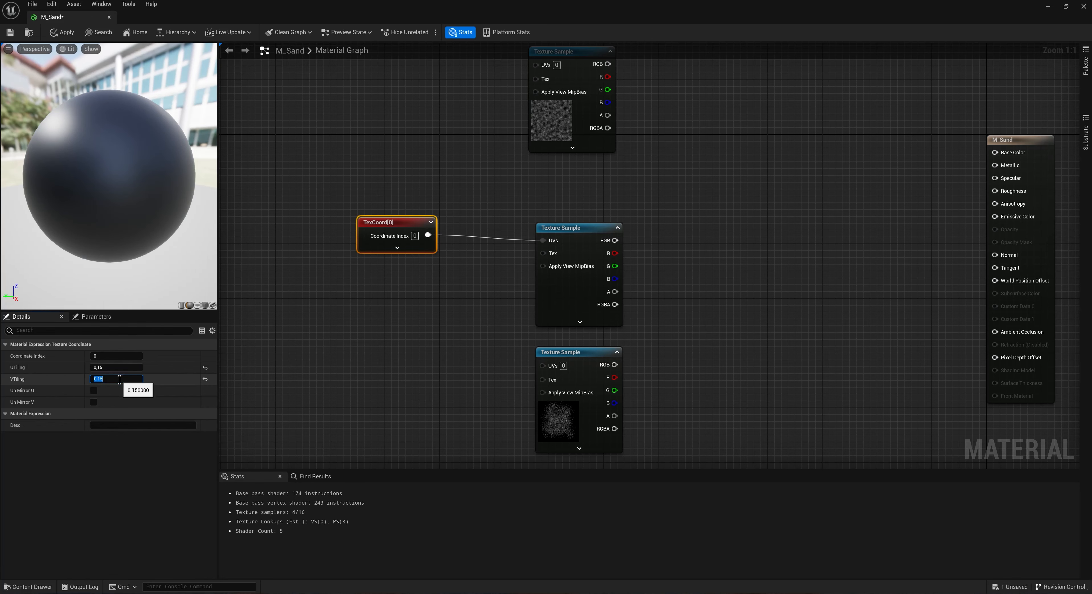
right_click(555, 294)
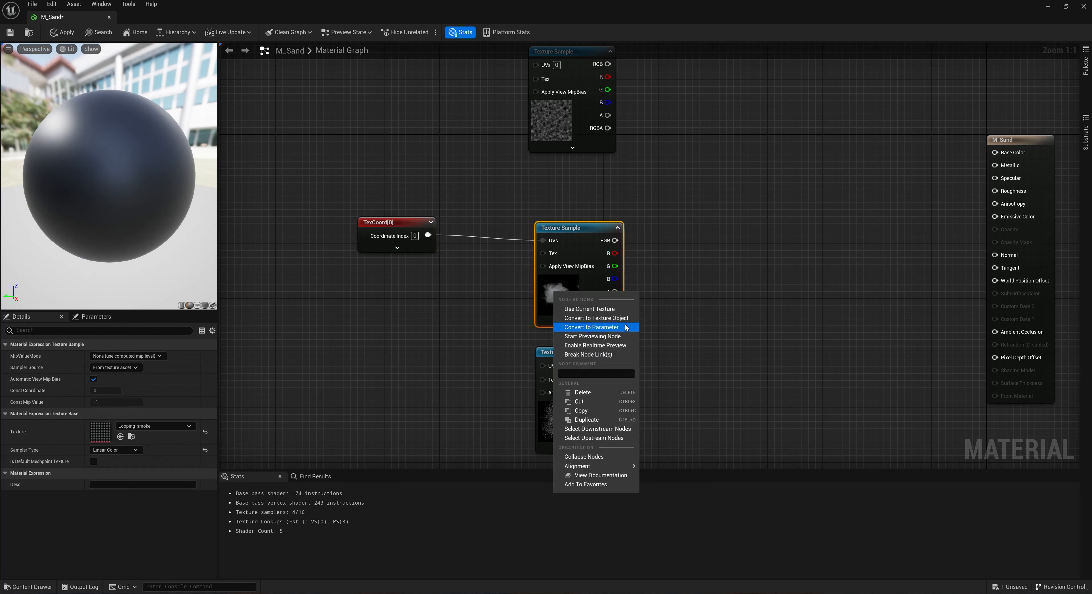
left_click(613, 337)
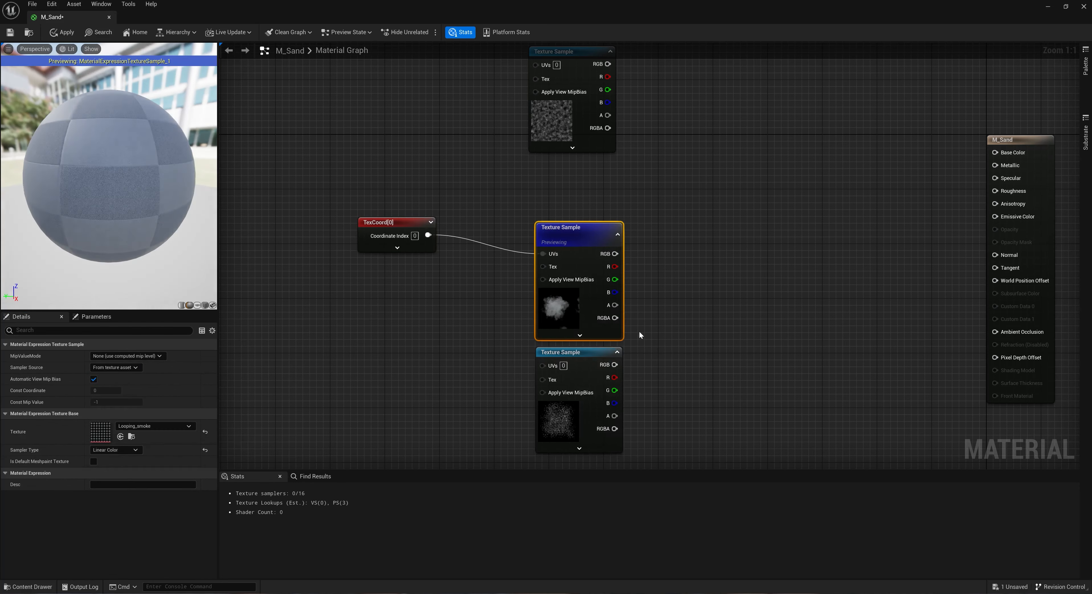
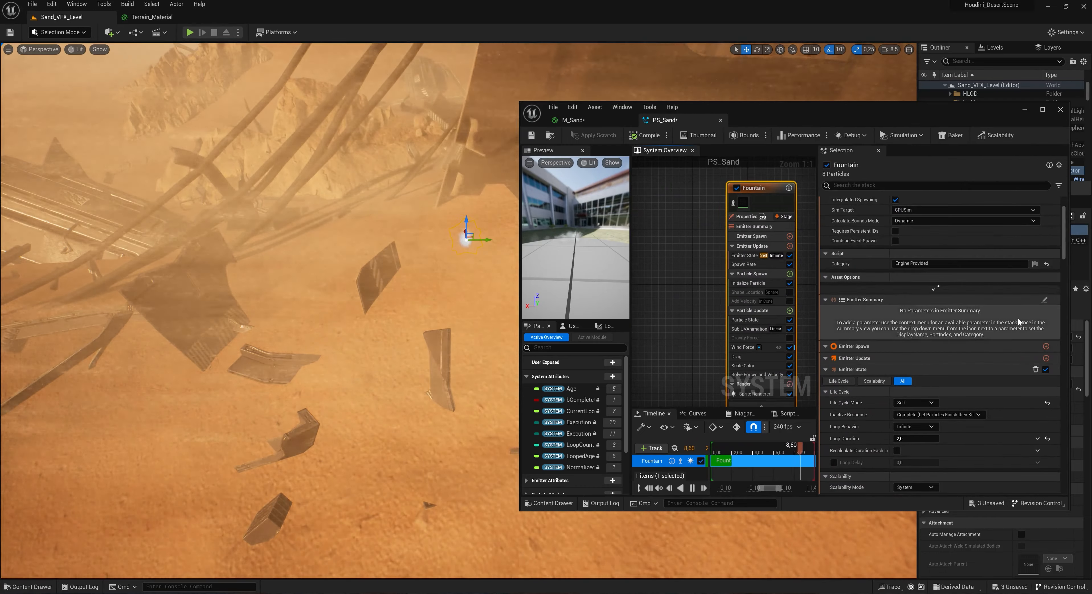
Step: Set Uniform Sprite Size Min and Max to 50 in the Fountain emitter's Initialize Particle module
scroll(949, 320, "up", 4)
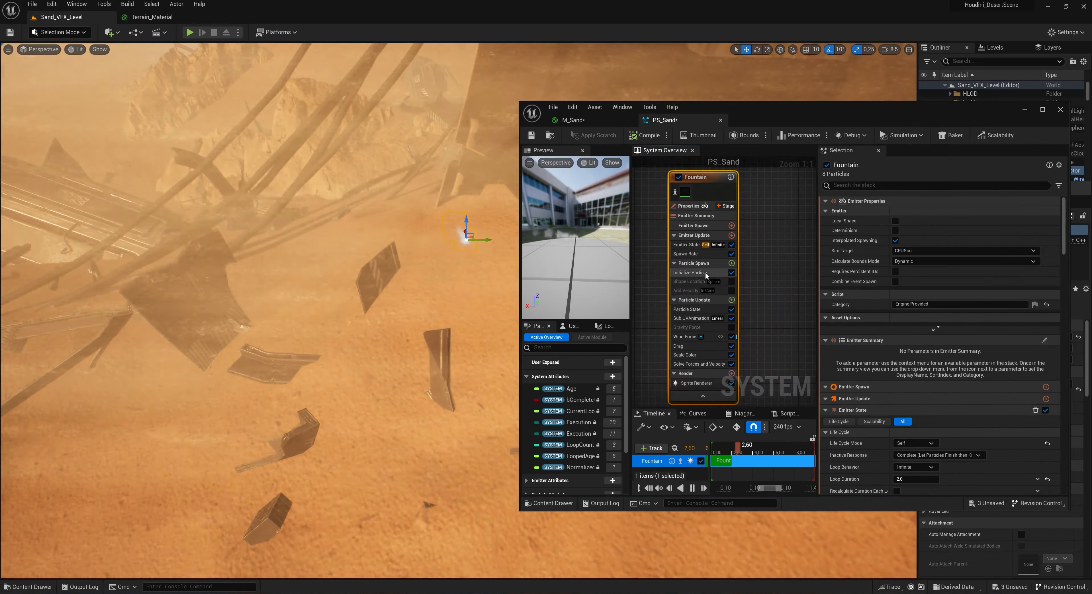
left_click(704, 272)
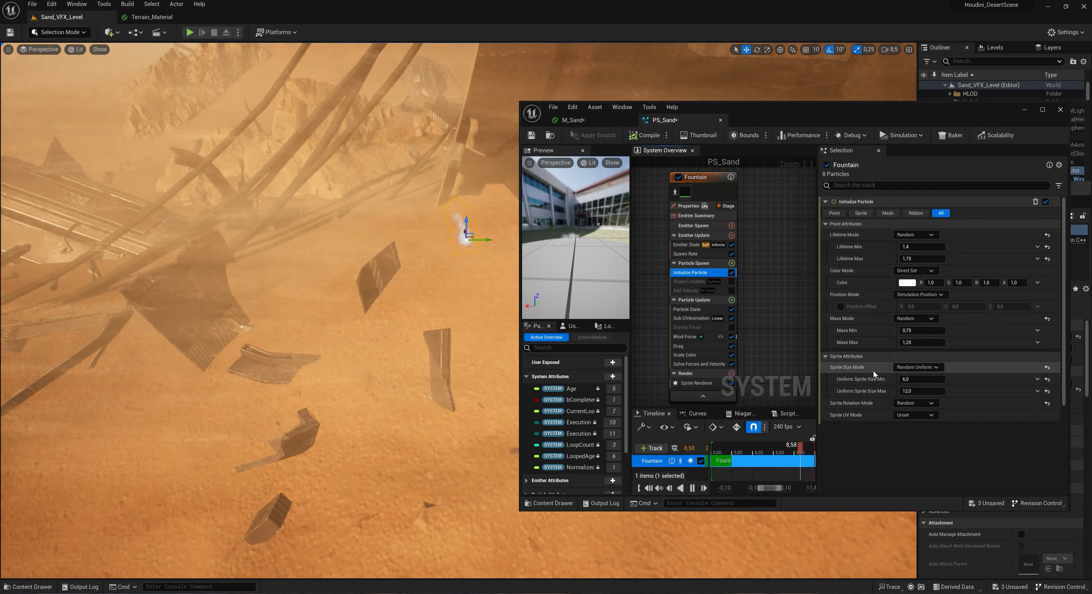
left_click(922, 379)
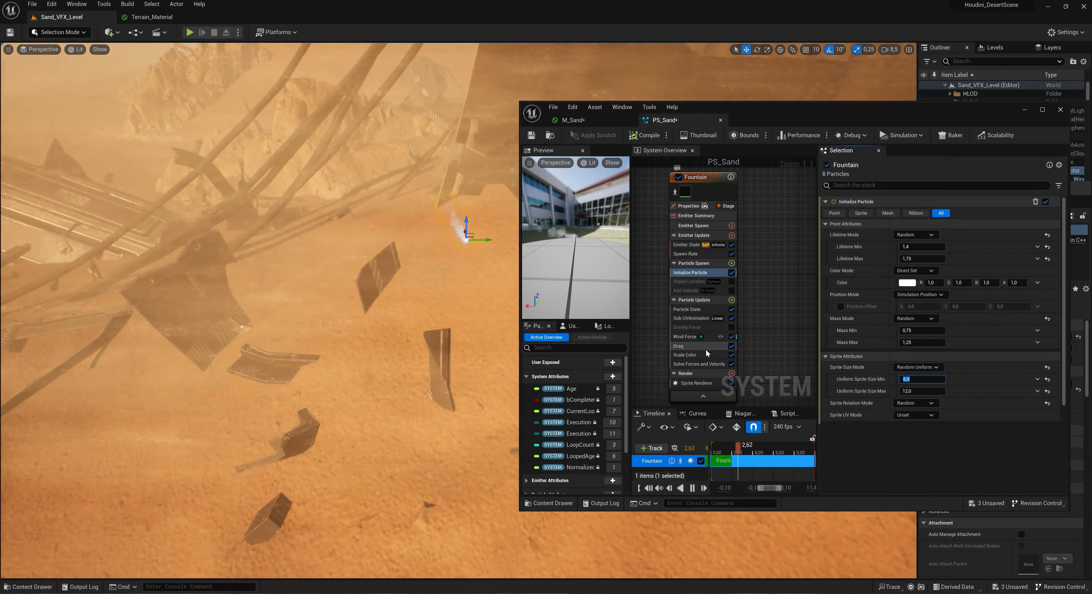
left_click(927, 379)
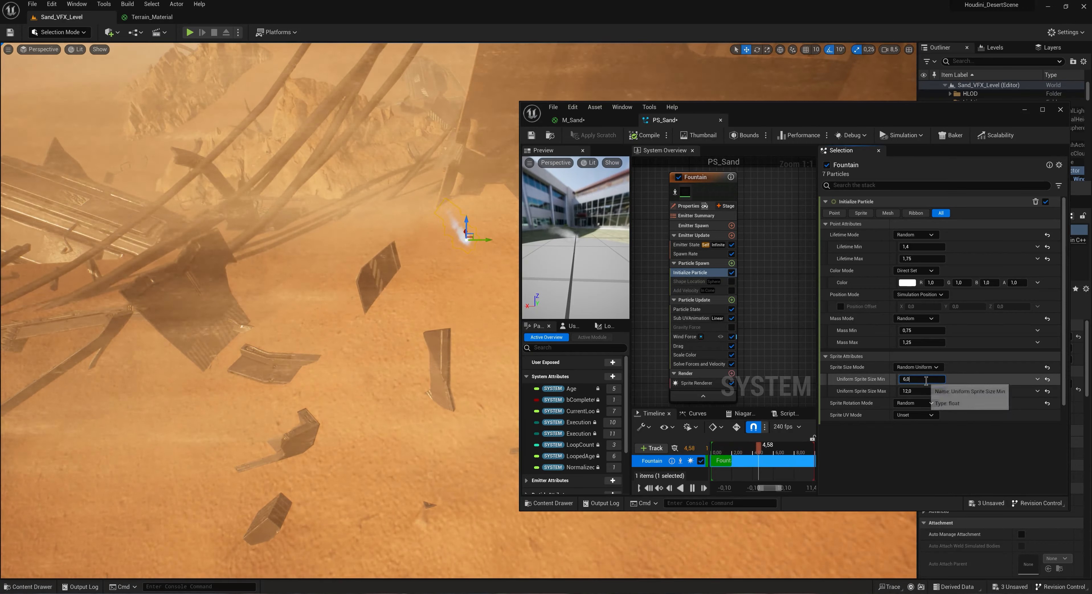
double_click(930, 380)
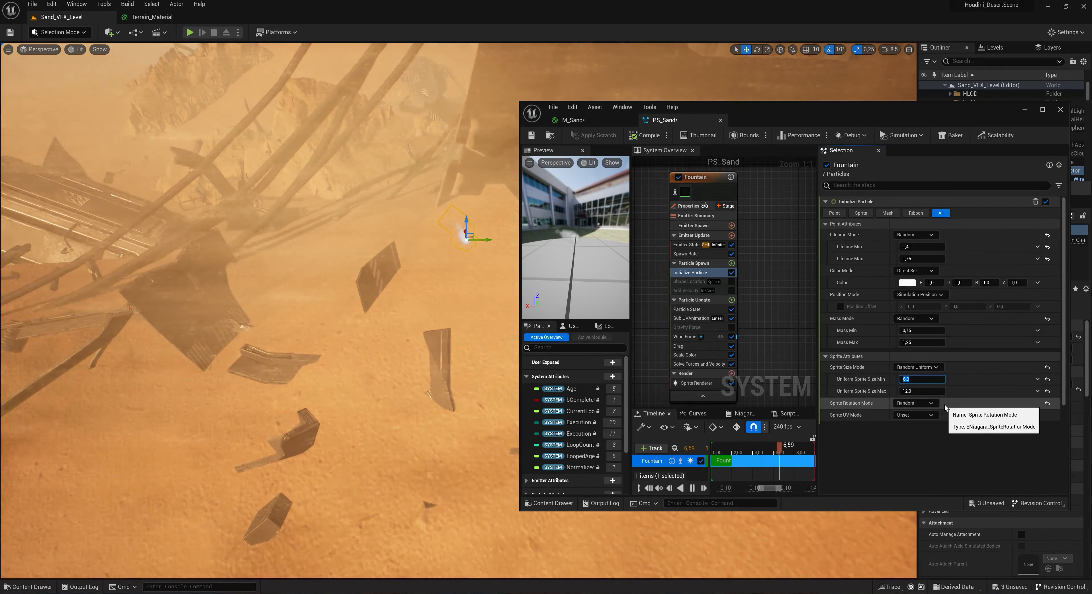
type("50")
key("Return")
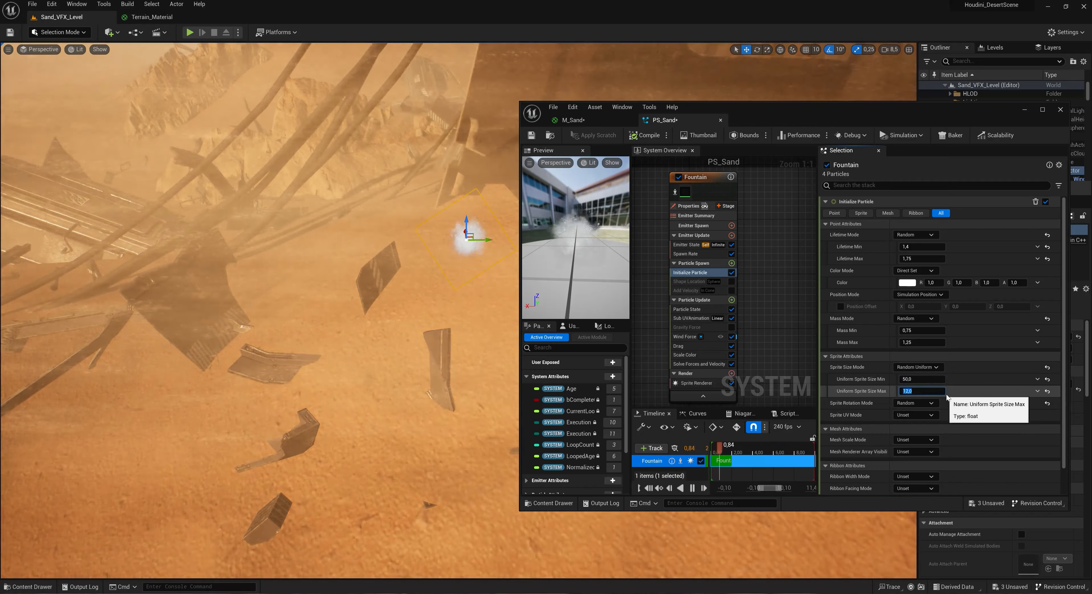
type("50")
key("Return")
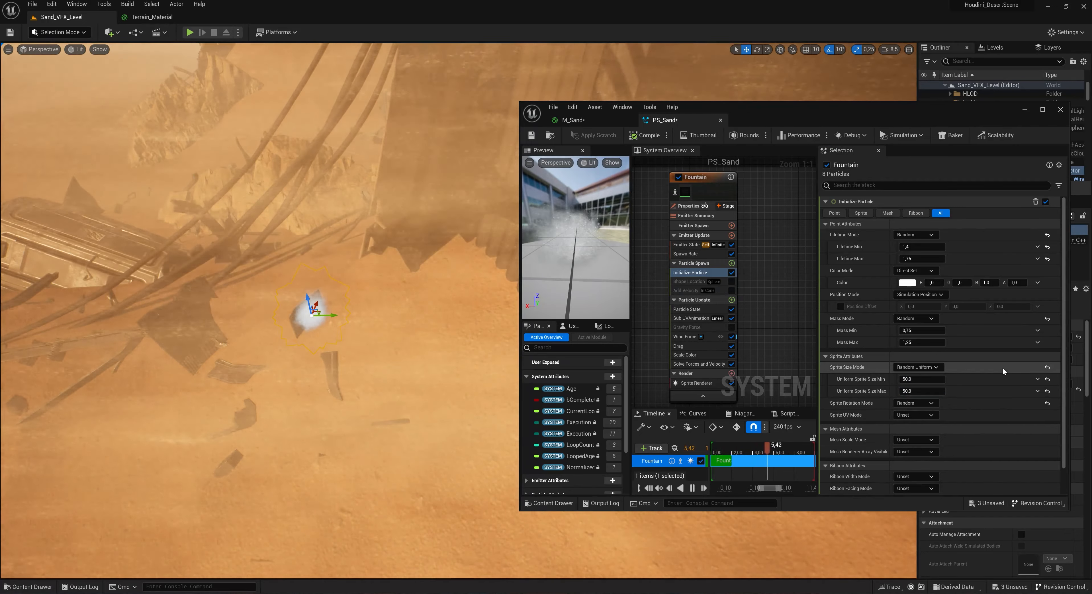
Step: Switch the Fountain emitter's Sprite Size Mode to Uniform in Initialize Particle
left_click(930, 367)
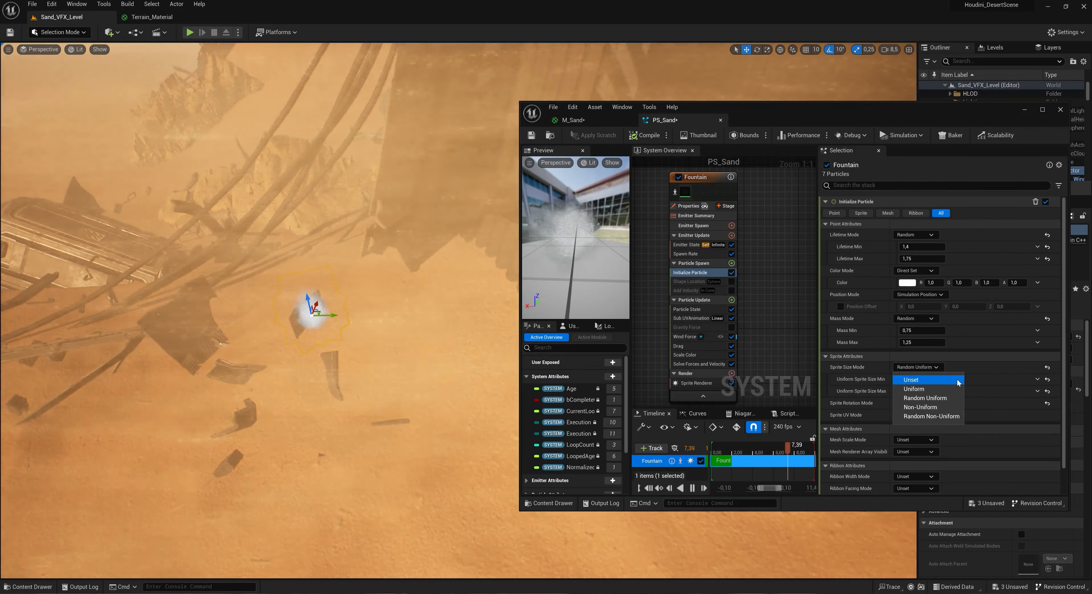
left_click(916, 380)
left_click(916, 367)
left_click(916, 389)
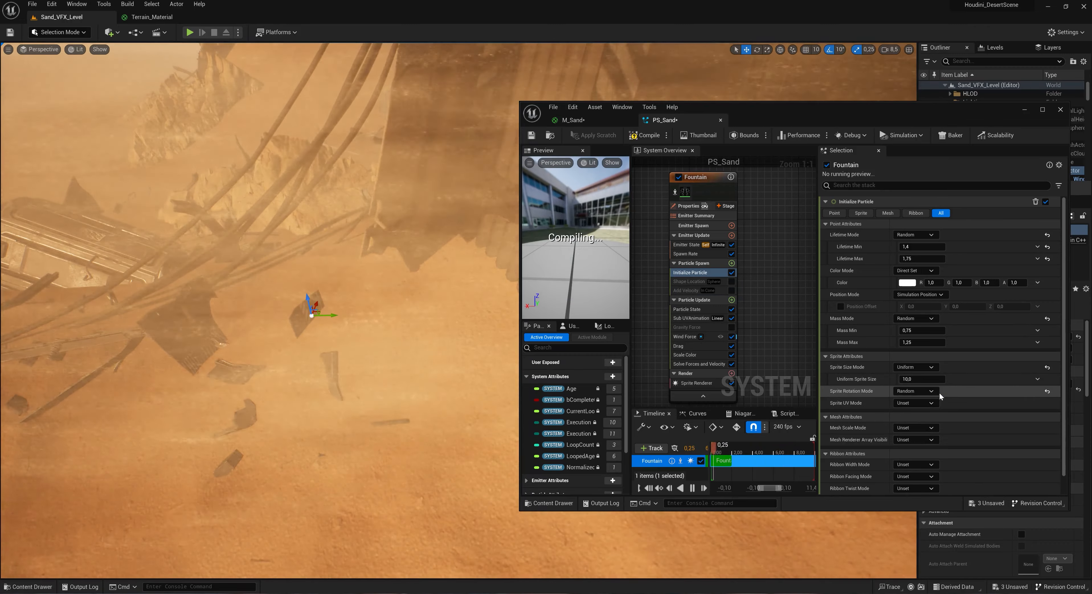
Step: Set the Uniform Sprite Size to 1800 in the Fountain emitter's Initialize Particle module
left_click_drag(923, 380, 1047, 380)
key("s")
right_click_drag(368, 297, 373, 276)
left_click_drag(369, 276, 367, 251)
key("w")
right_click_drag(345, 323, 365, 313)
key("s")
left_click_drag(328, 210, 327, 253)
right_click_drag(436, 332, 437, 332)
key("w")
key("s")
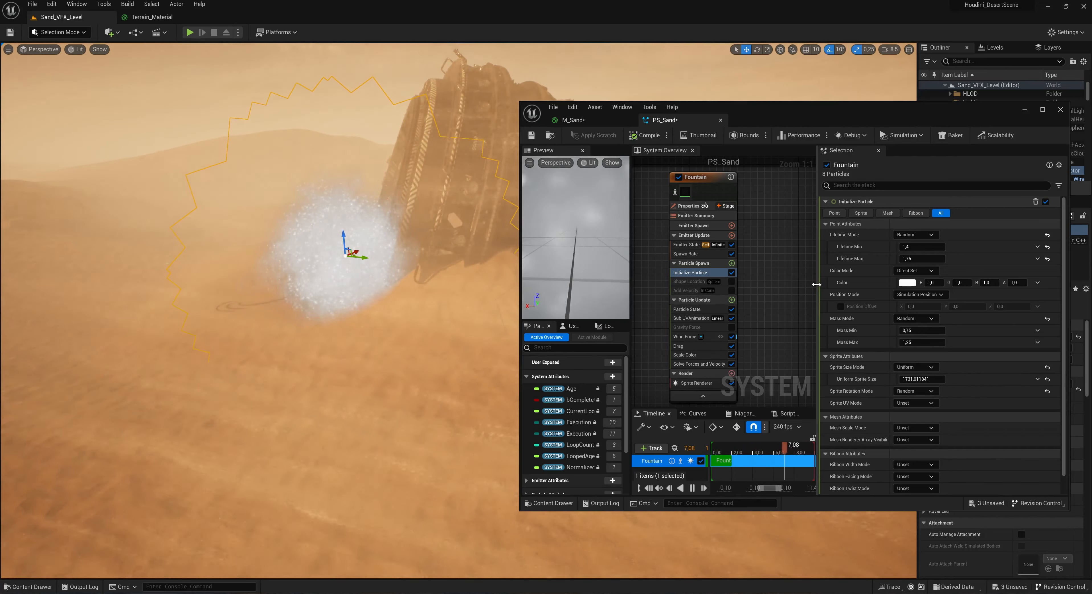
left_click(923, 378)
type("18000")
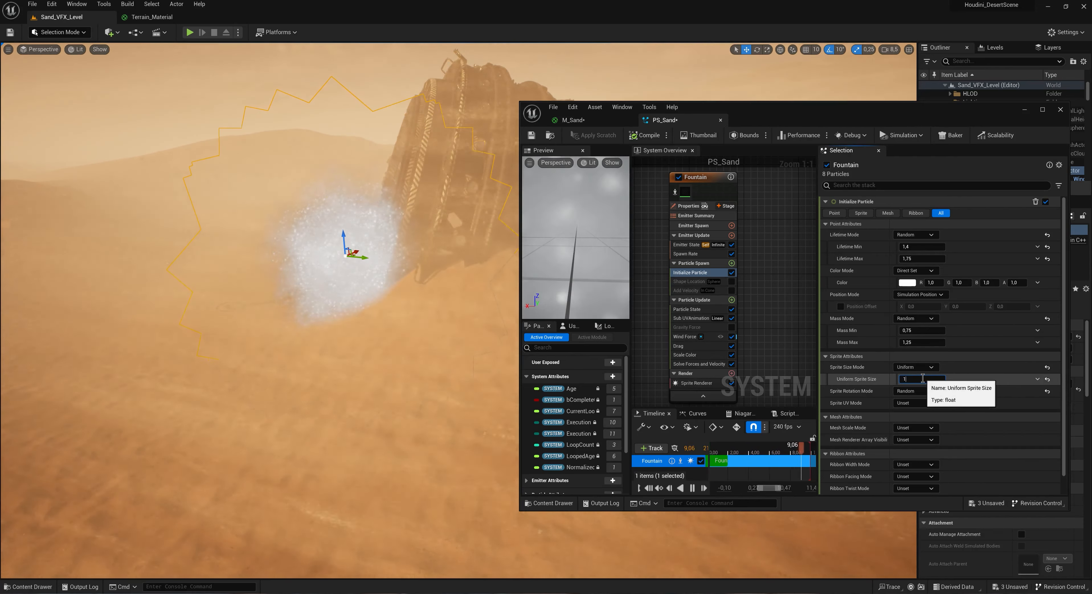
key("BackSpace")
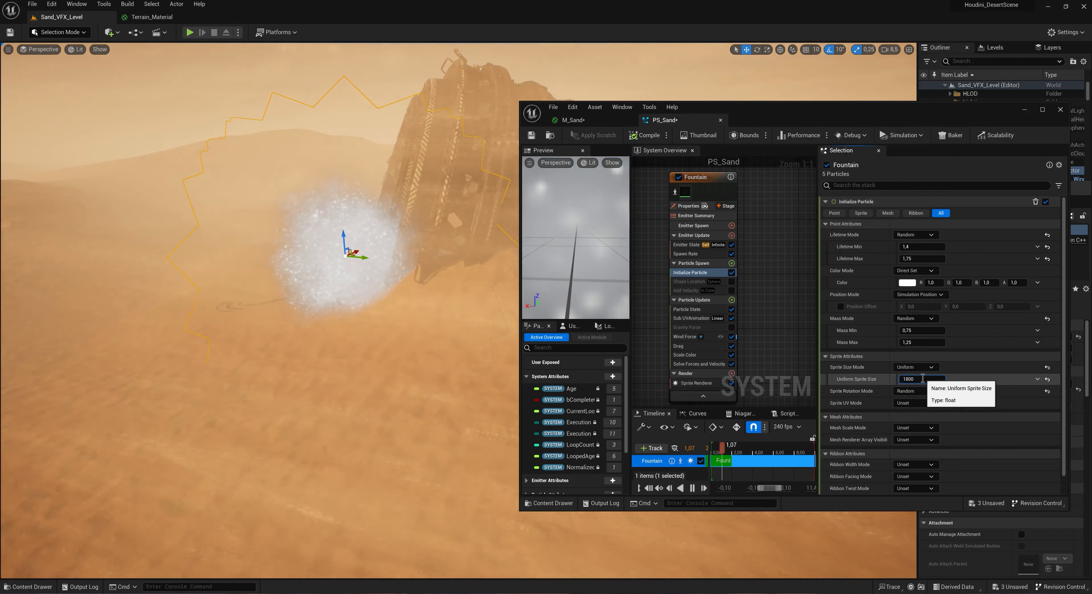
key("Return")
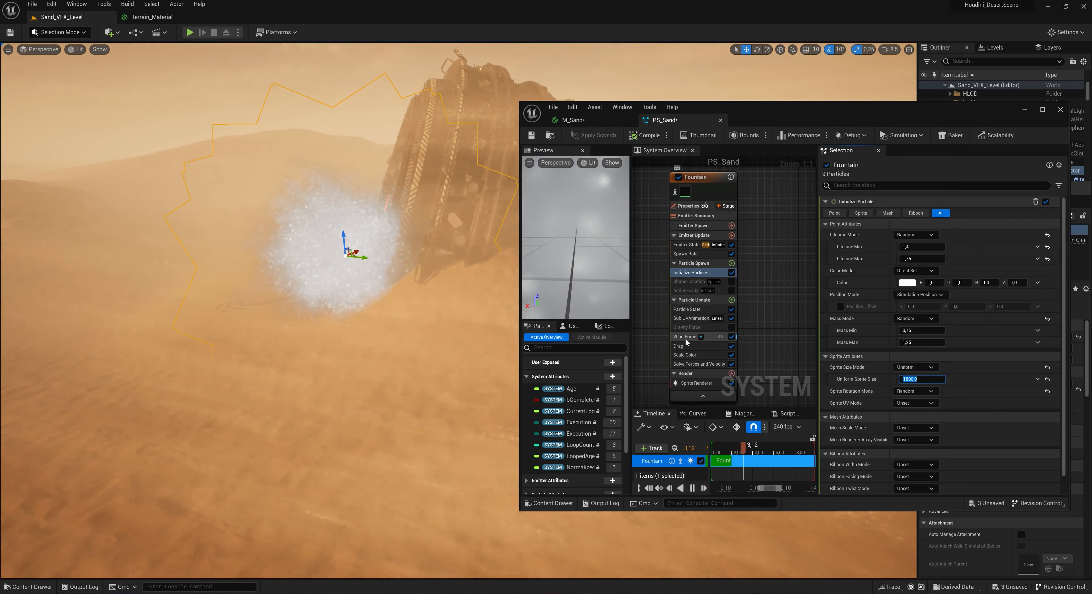
Step: Set the Wind Speed to X 0 and Y -5000 in the Fountain emitter's Wind Force module
left_click(686, 338)
left_click(919, 245)
type("0")
left_click(969, 245)
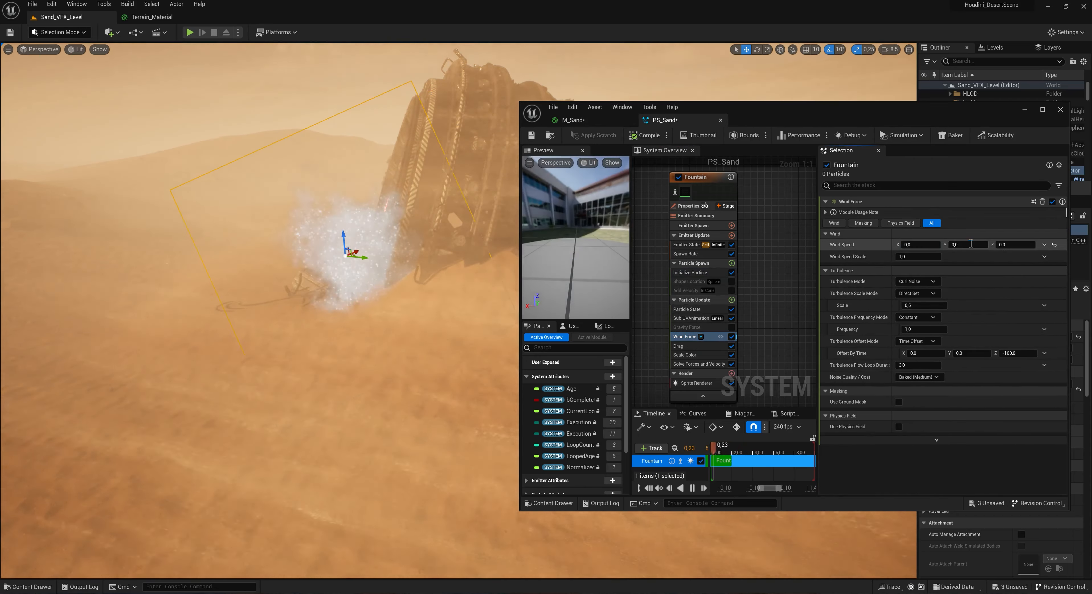
type("500")
key("Return")
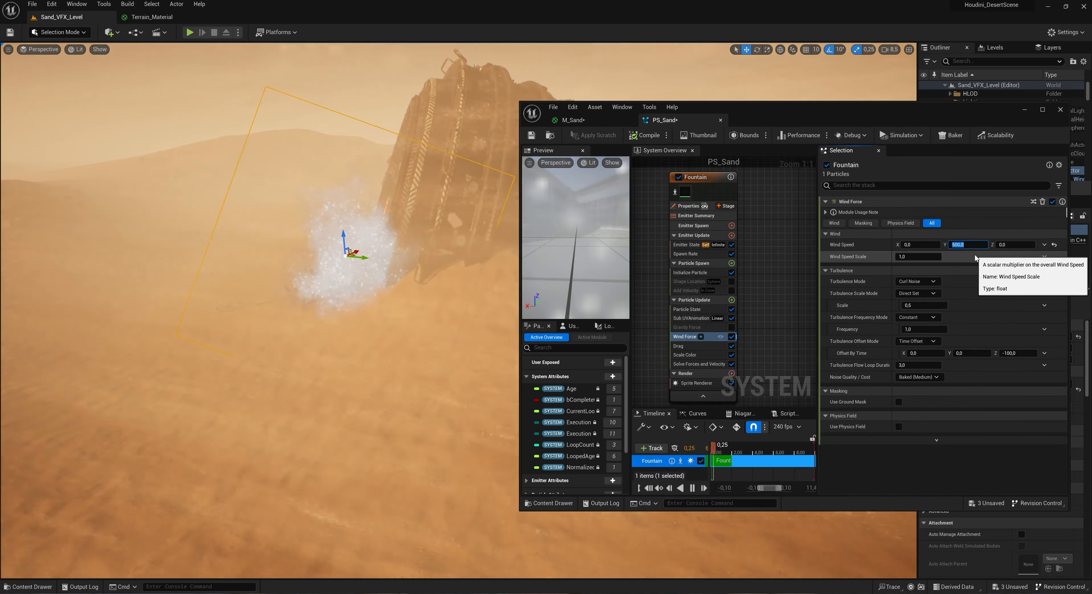
type("5000")
key("Return")
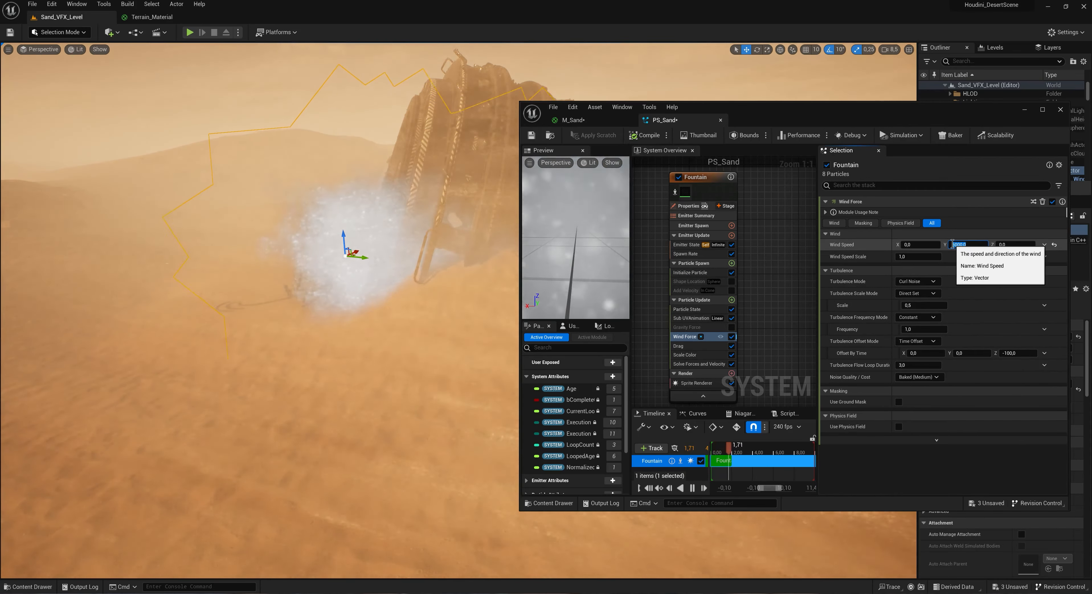
type("-")
key("Return")
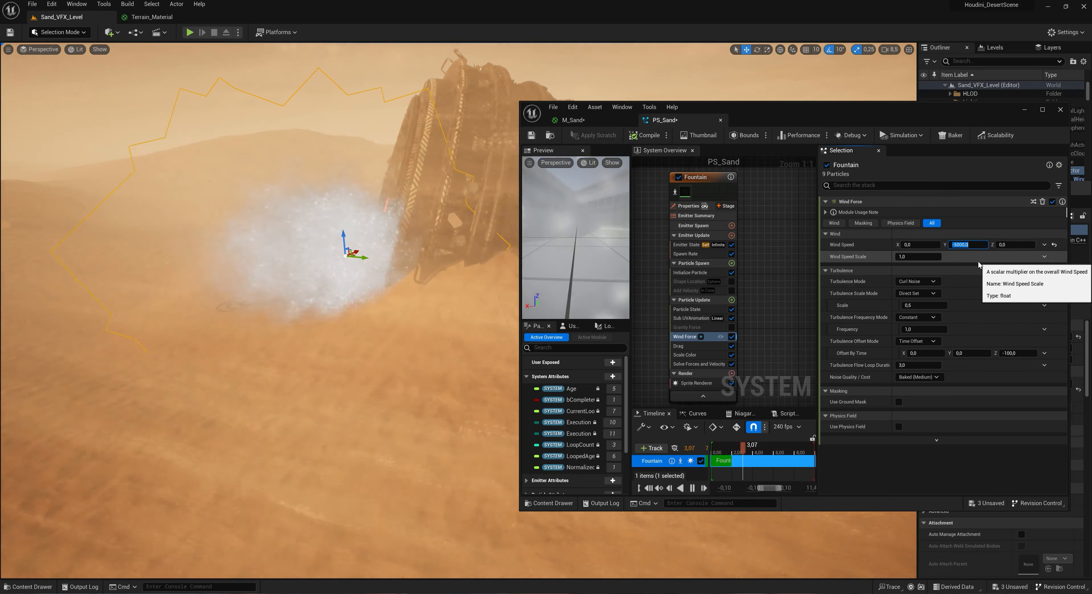
Step: Try a Wind Speed Y of -50000 in the Wind Force module and restore it to -5000
left_click(962, 245)
type("0")
key("Return")
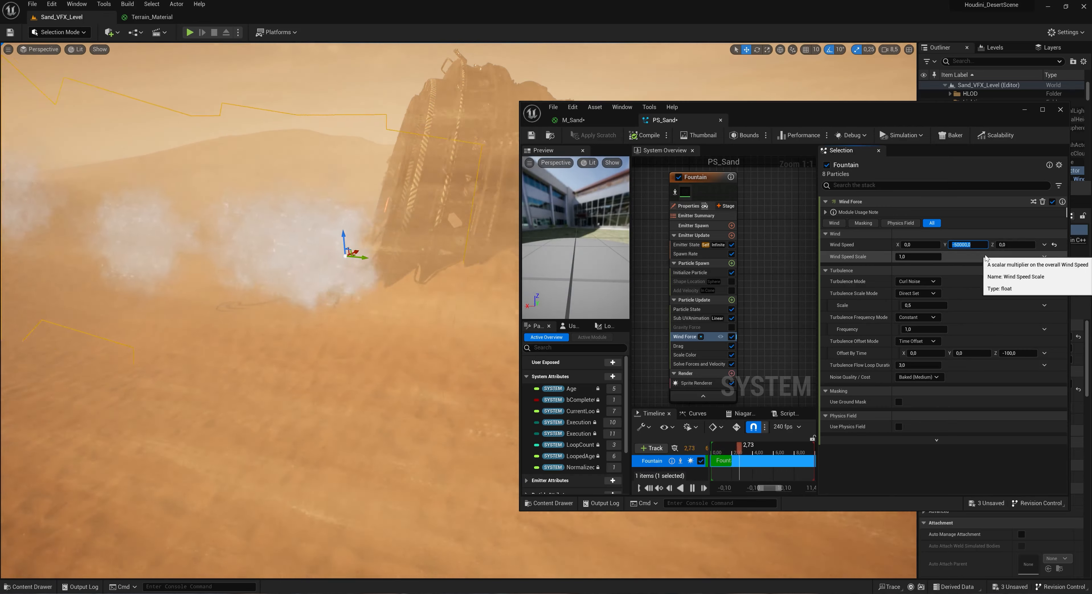
left_click(969, 246)
key("BackSpace")
key("Return")
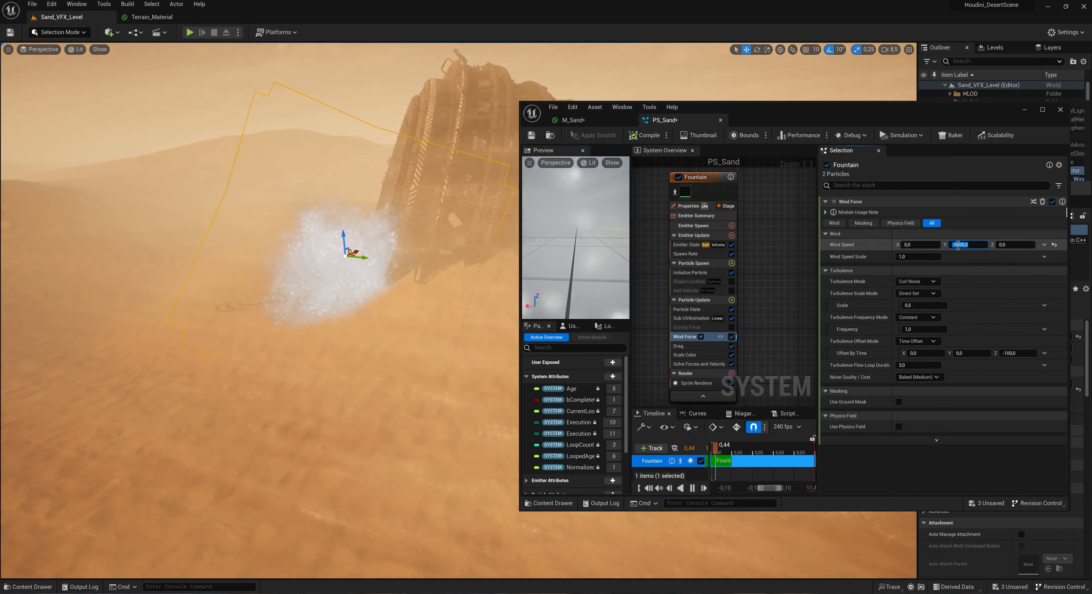
Step: Try a Wind Speed Y of -8000 in the Wind Force module and settle on -10000
left_click(969, 247)
key("BackSpace")
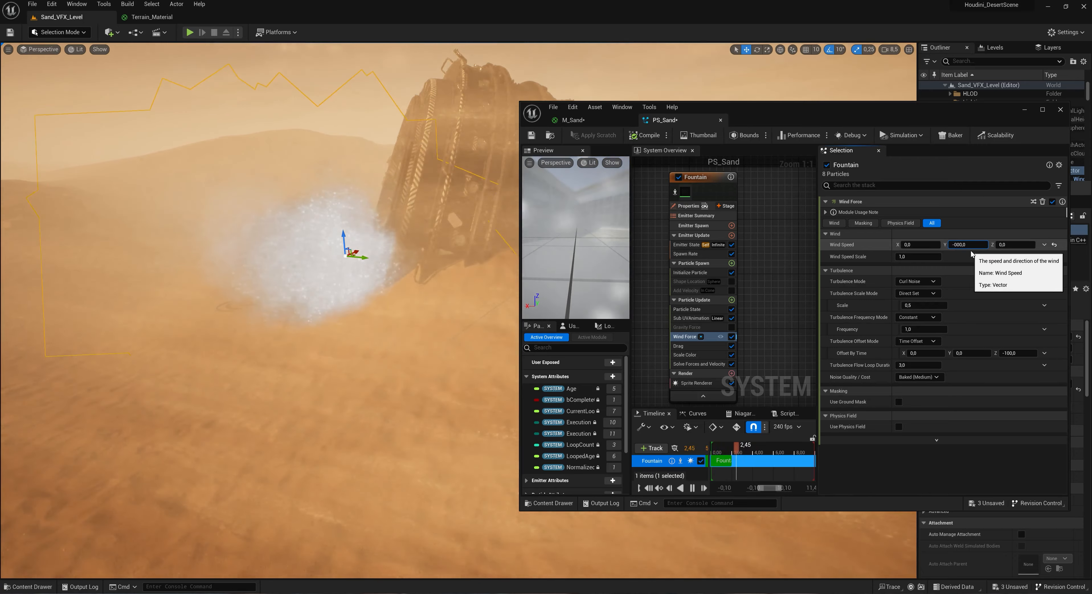
type("8")
key("Return")
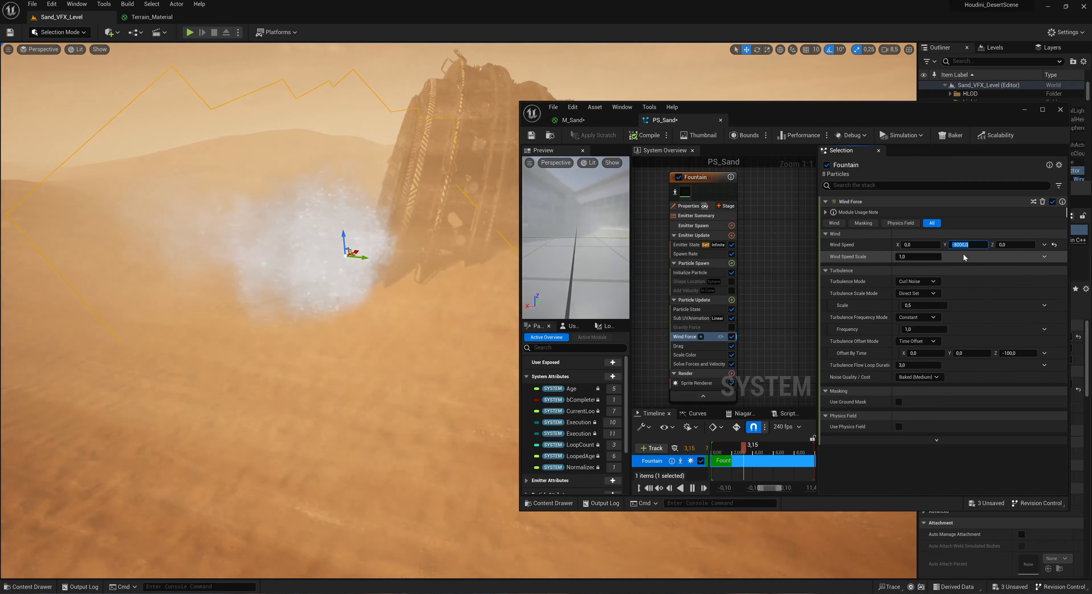
left_click(957, 245)
key("BackSpace")
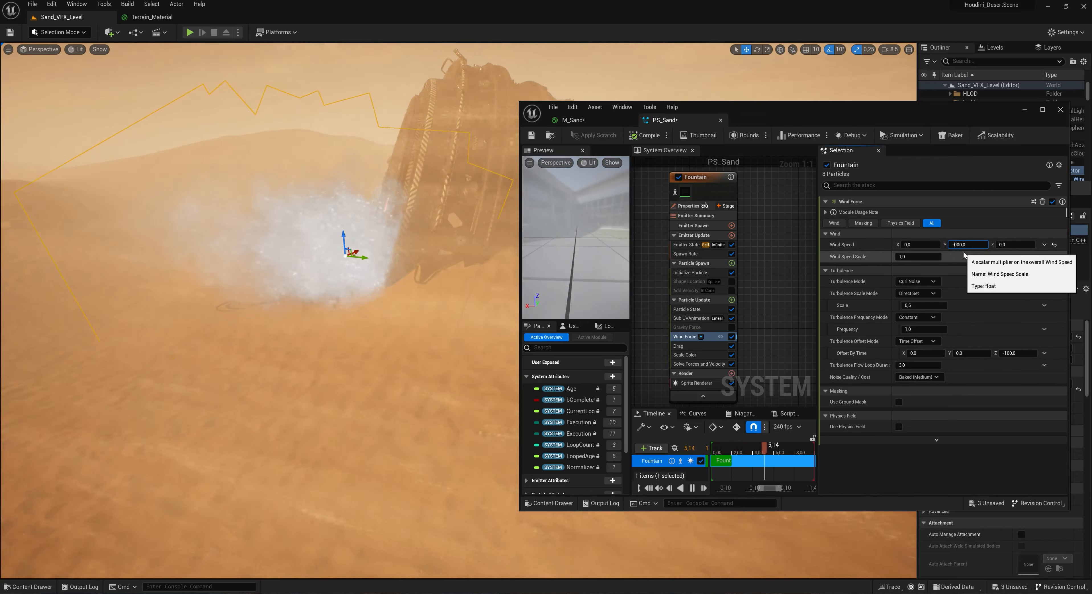
type("10")
key("Return")
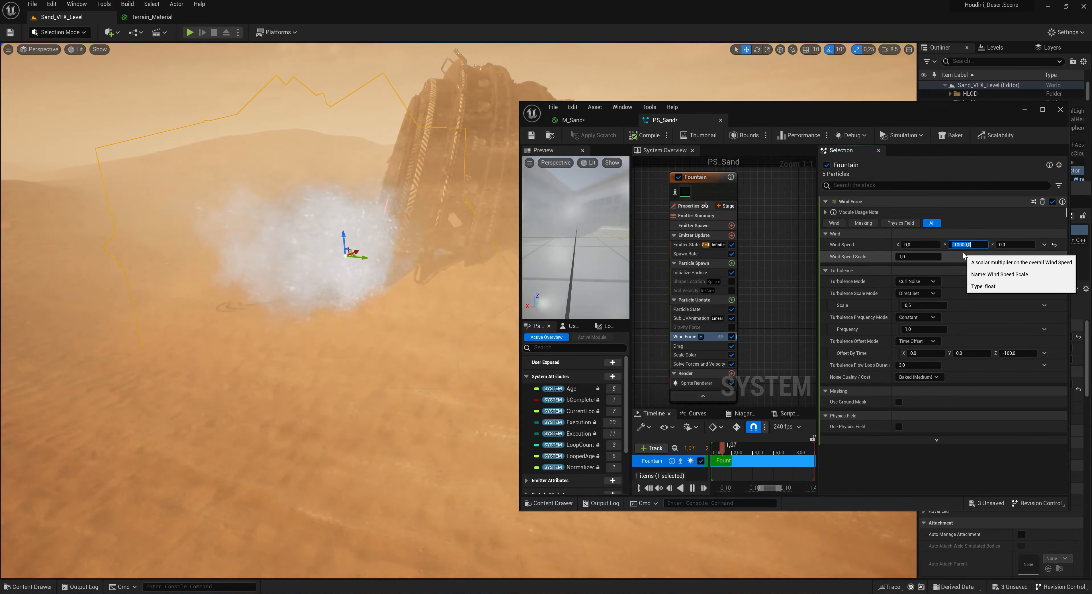
Step: Examine the wind-blown particles beside the wreck from farther back in the desert level
key("s")
scroll(455, 247, "up", 2)
mouse_move(454, 247)
right_mouse_down()
mouse_move(437, 233)
mouse_move(441, 261)
right_mouse_up()
scroll(438, 242, "down", 5)
key("w")
key("e")
key("a")
right_click_drag(410, 371, 425, 340)
key("d")
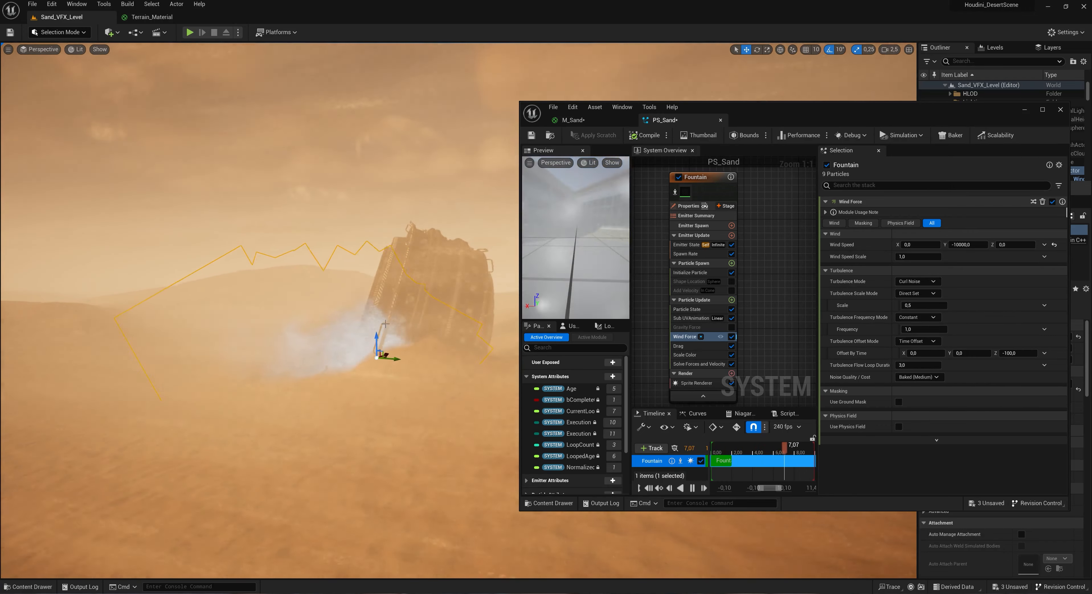
Step: Set the first key of the Scale Alpha curve to 0 in the Fountain emitter's Scale Color module
right_click_drag(759, 356, 775, 314)
left_click(700, 313)
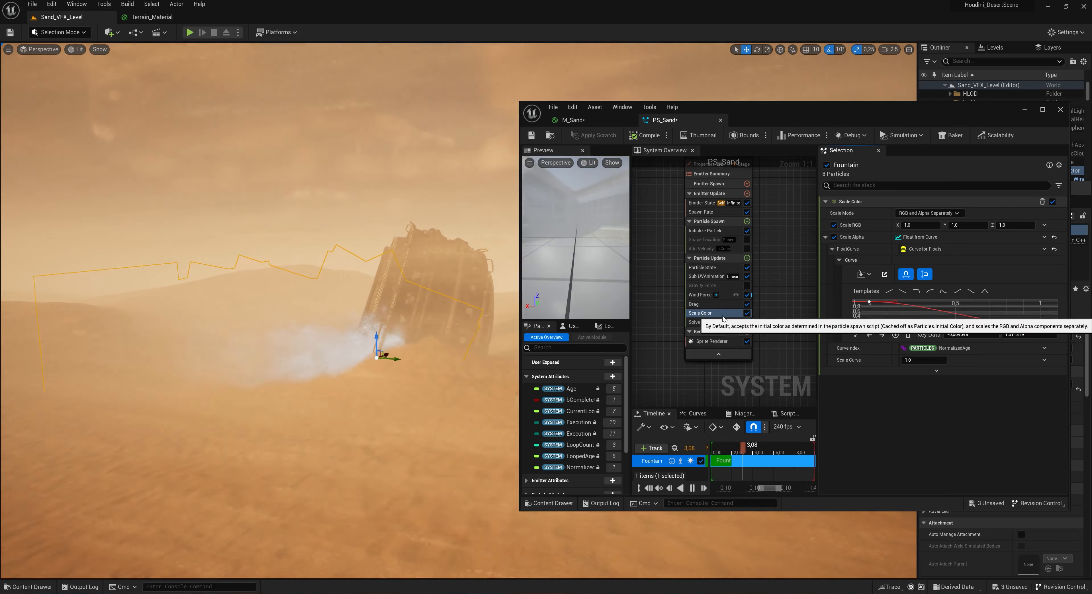
left_click(869, 303)
left_click_drag(869, 302, 870, 317)
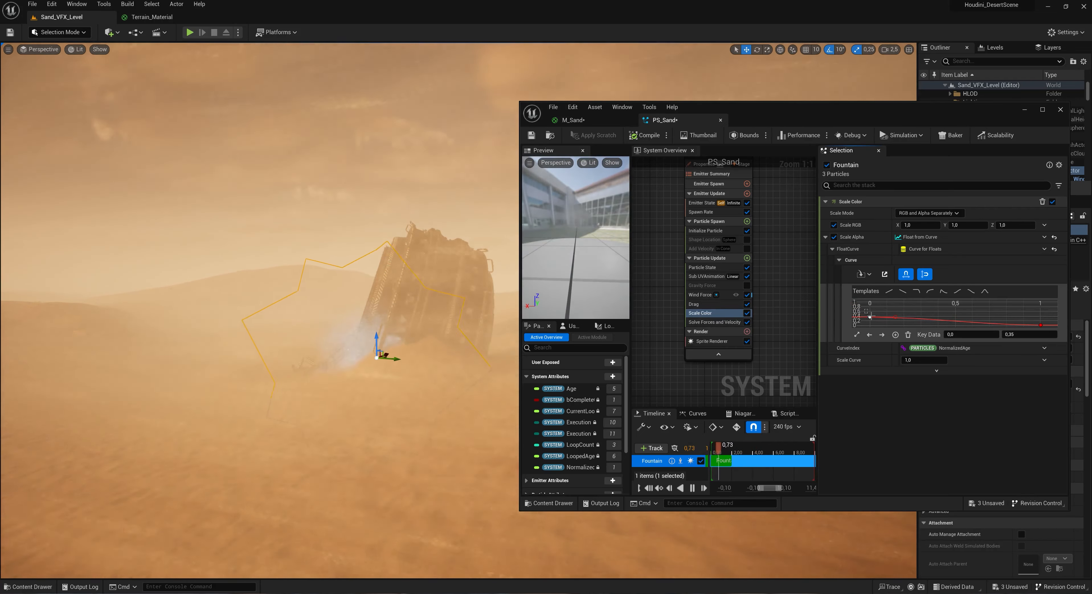
left_click(1031, 335)
type("0")
key("Return")
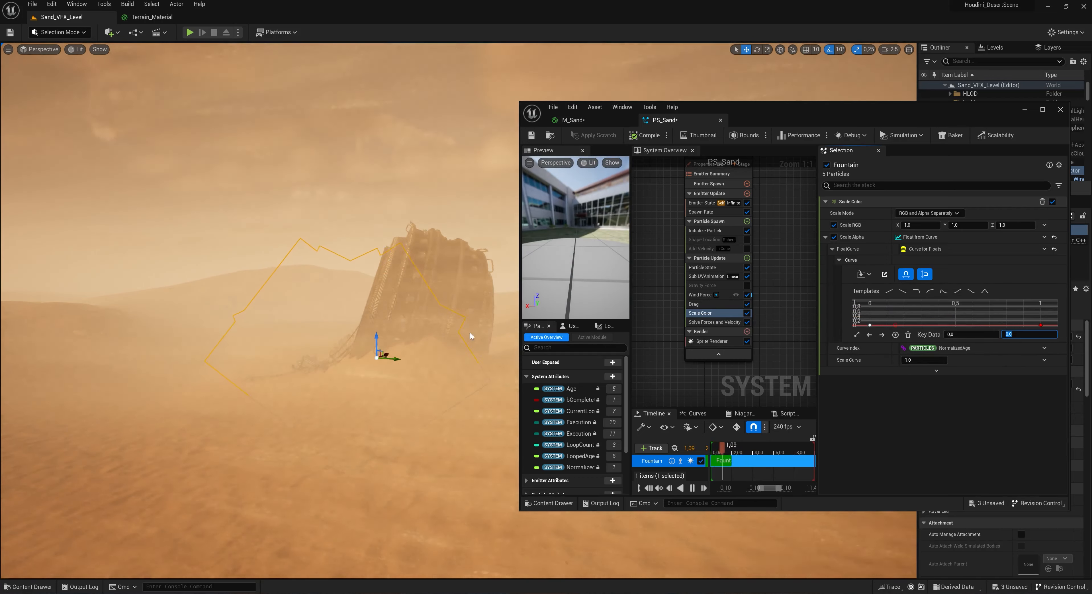
Step: Add a key to the Scale Alpha curve at time 0.5 with a value of 1
right_click(955, 324)
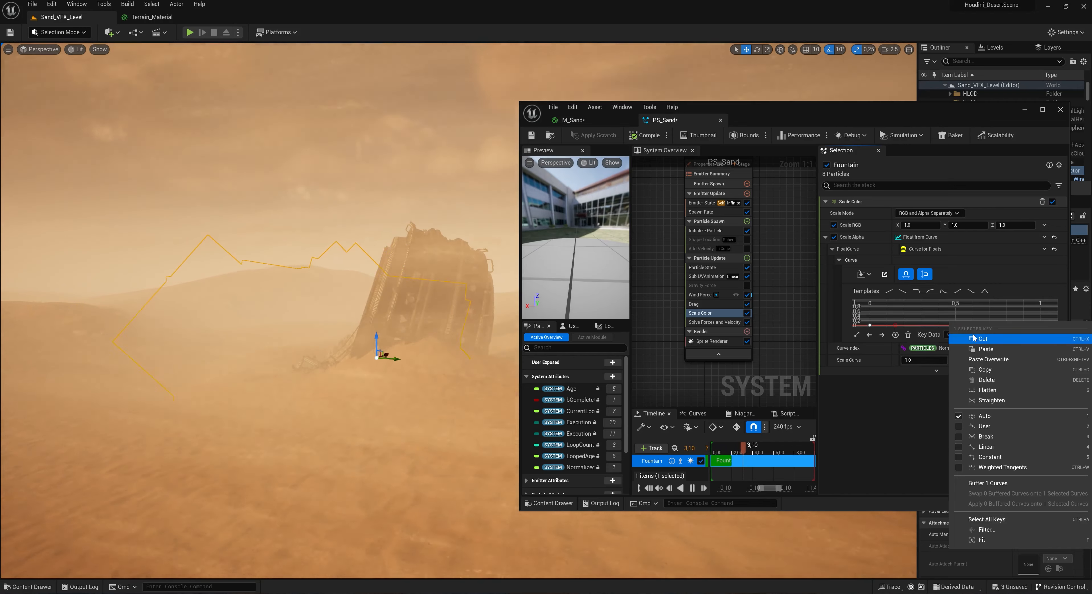
left_click(940, 323)
right_click(945, 323)
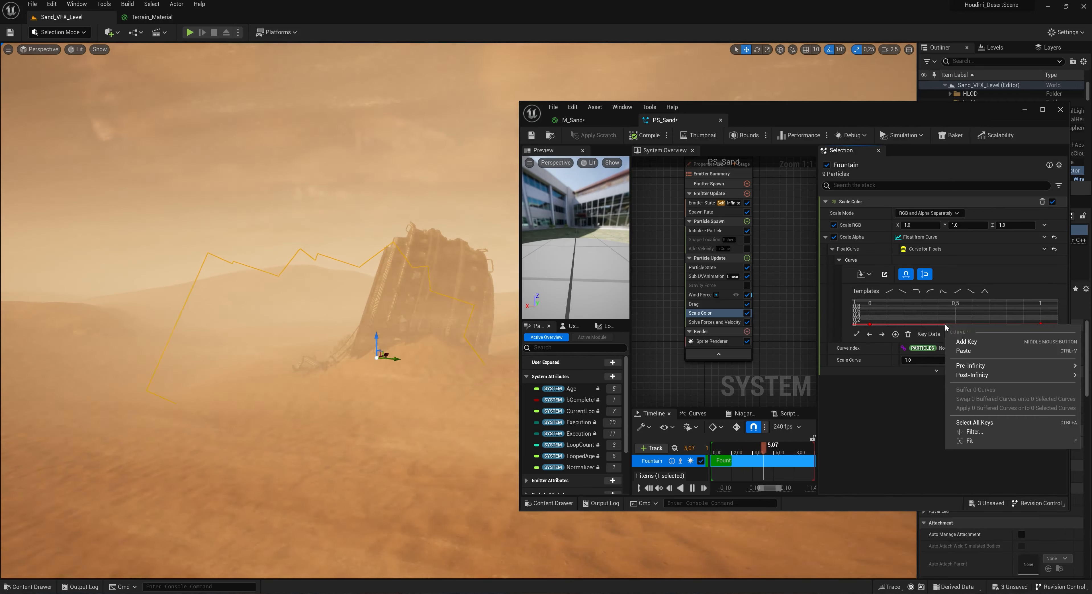
left_click(981, 341)
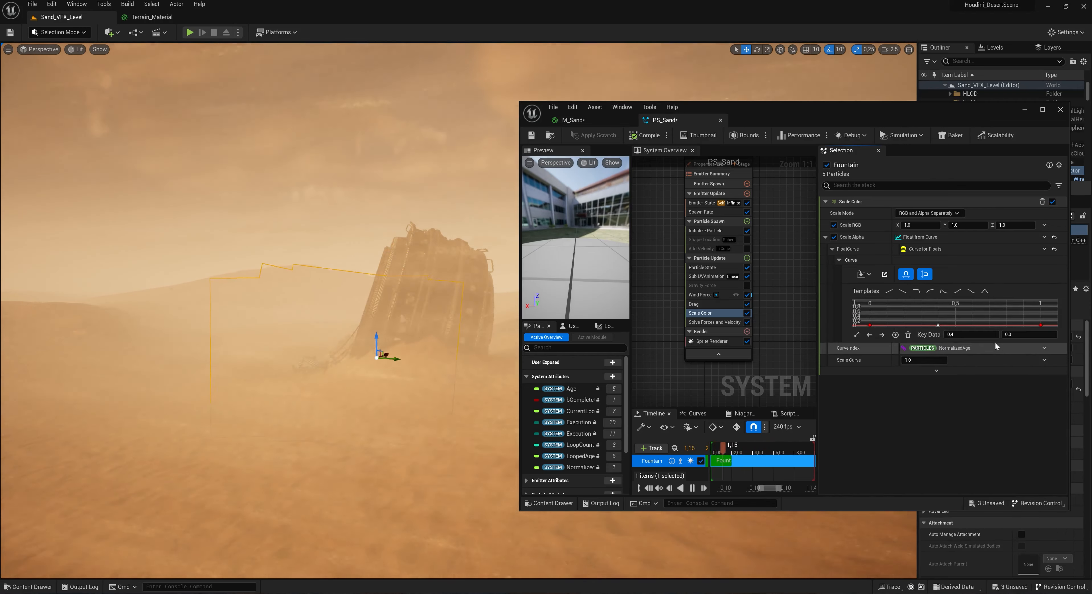
left_click(975, 337)
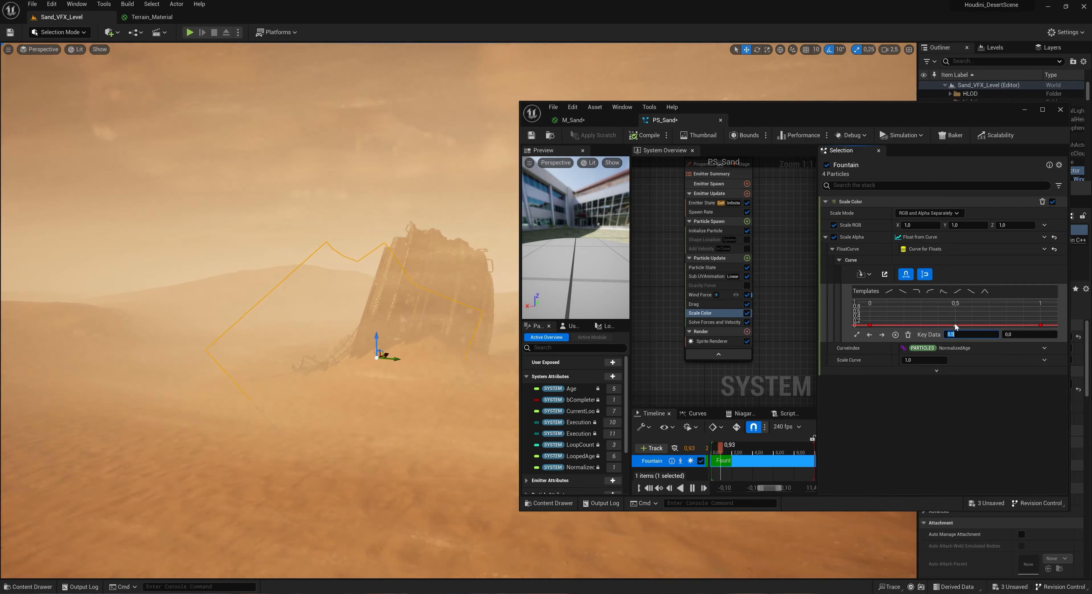
type("0.5")
key("Tab")
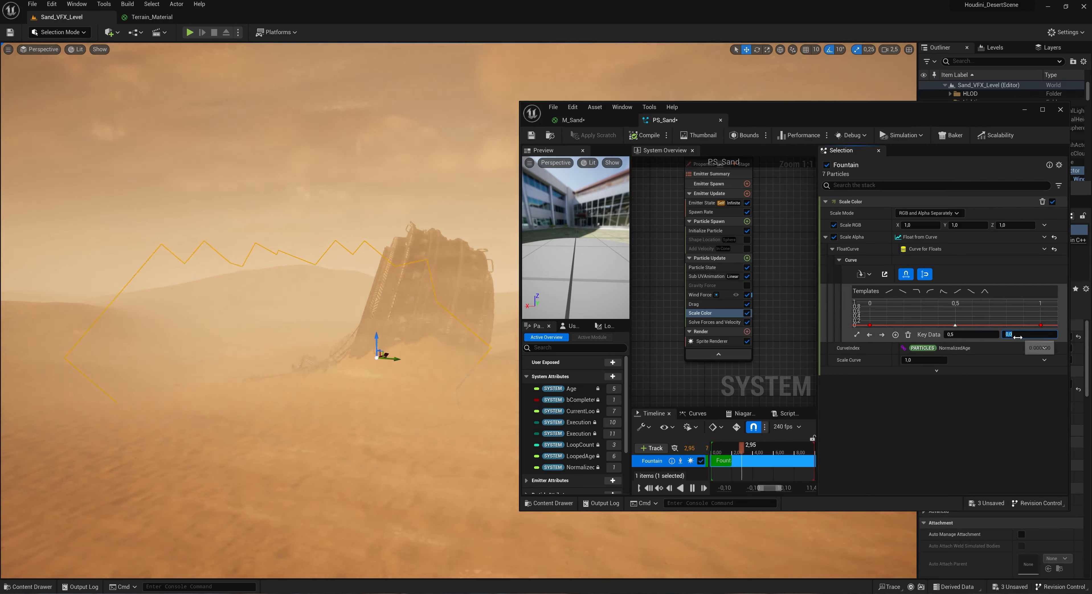
type("1")
key("Return")
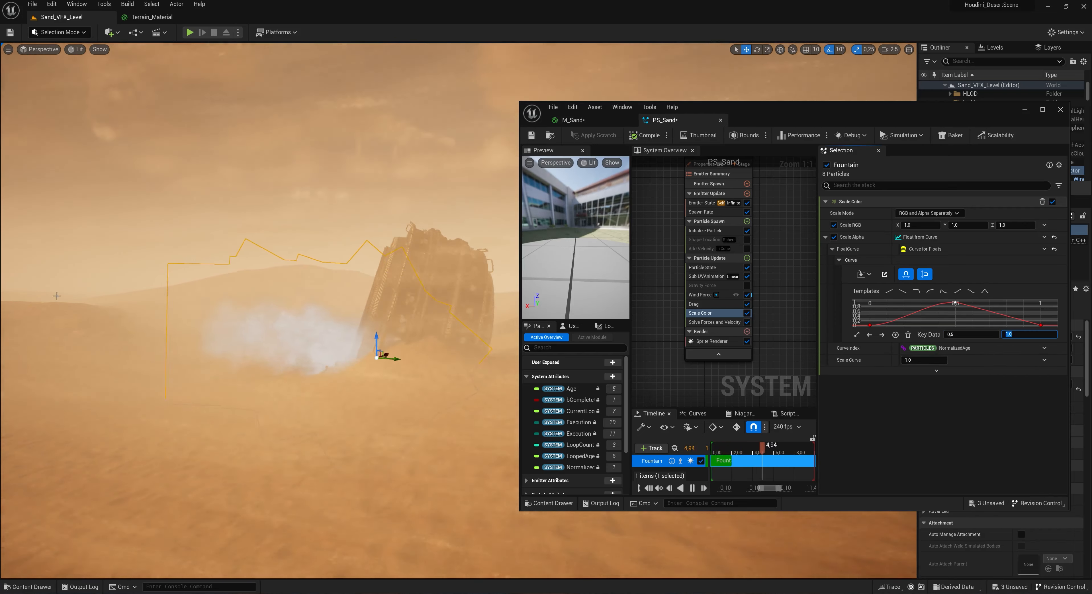
Step: Add a Scale Sprite Size module to the Fountain emitter's Particle Update stage
key("a")
mouse_move(353, 265)
right_mouse_down()
mouse_move(433, 268)
mouse_move(345, 266)
right_mouse_up()
key("d")
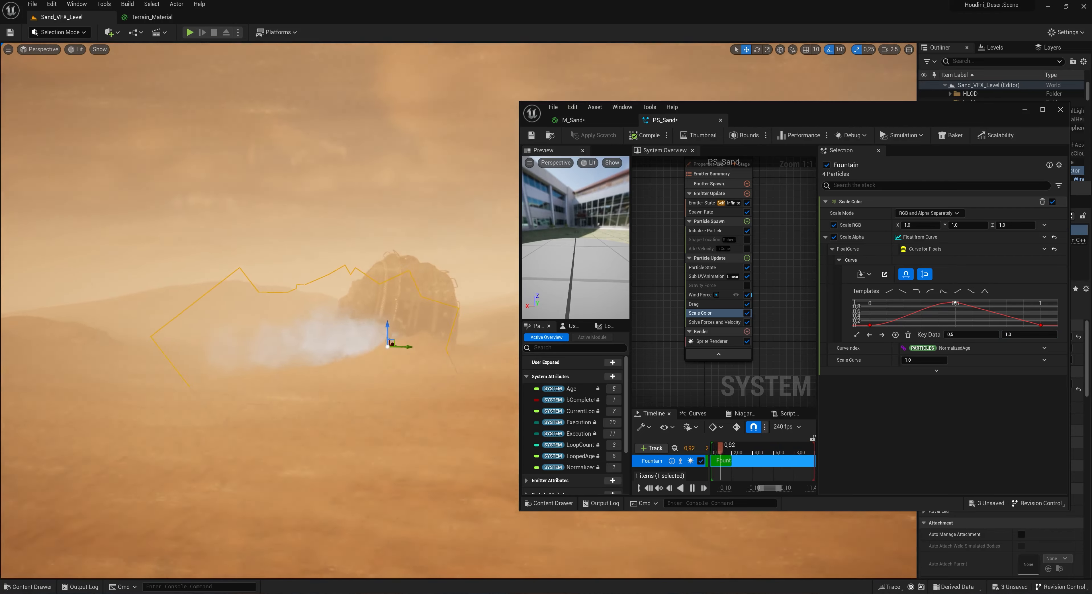
right_click_drag(388, 344, 382, 346)
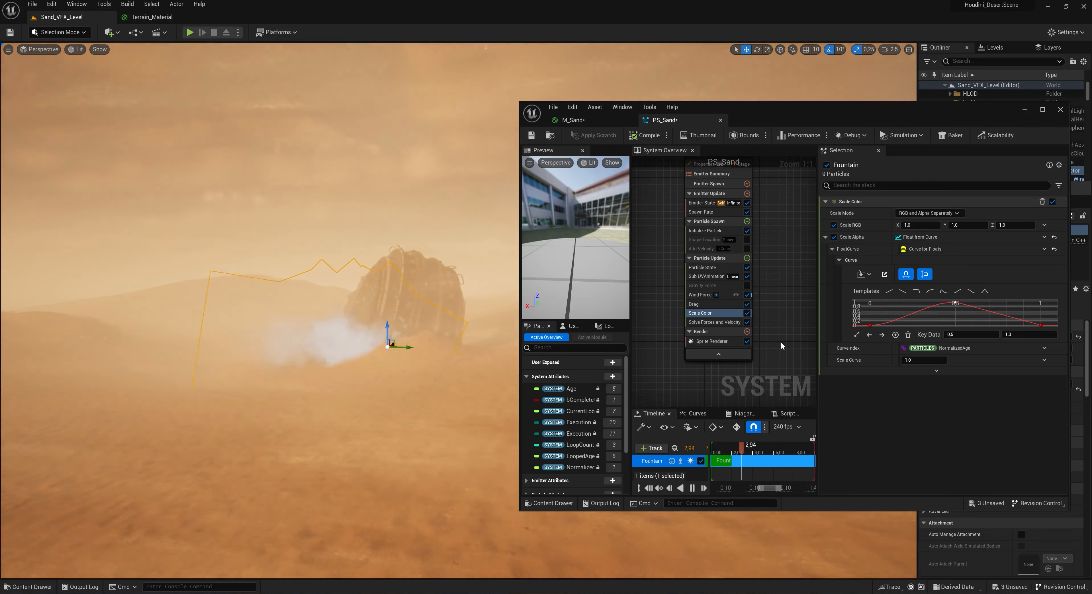
left_click(747, 258)
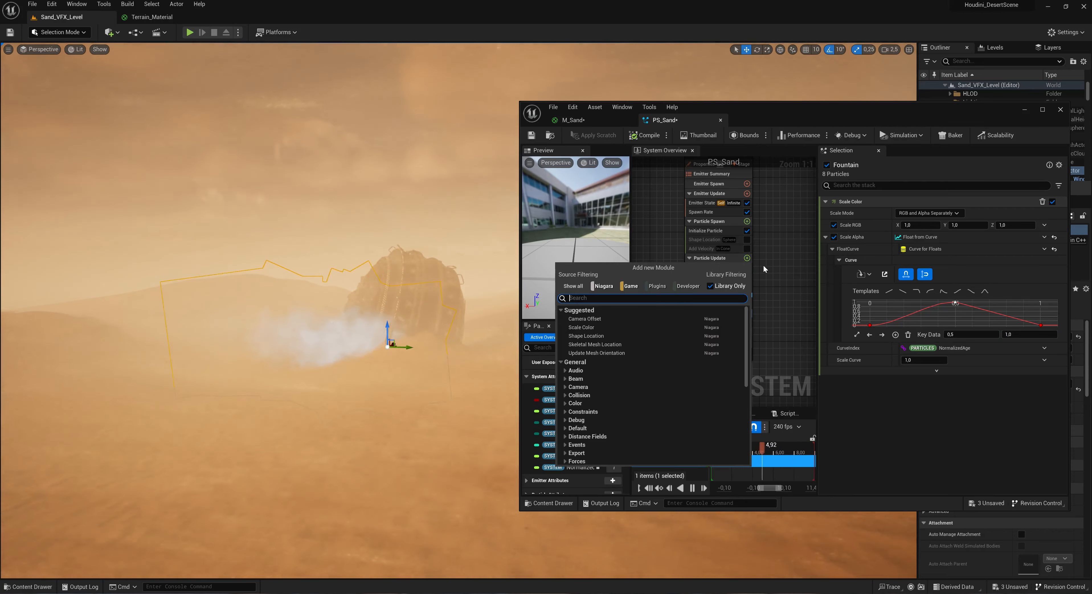
type("size")
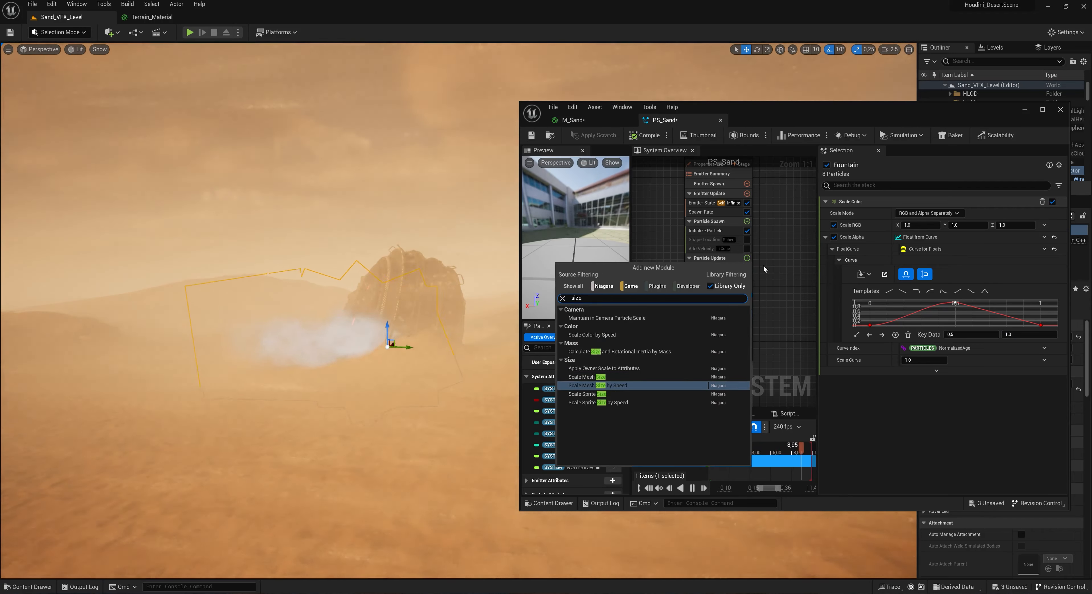
key("Down")
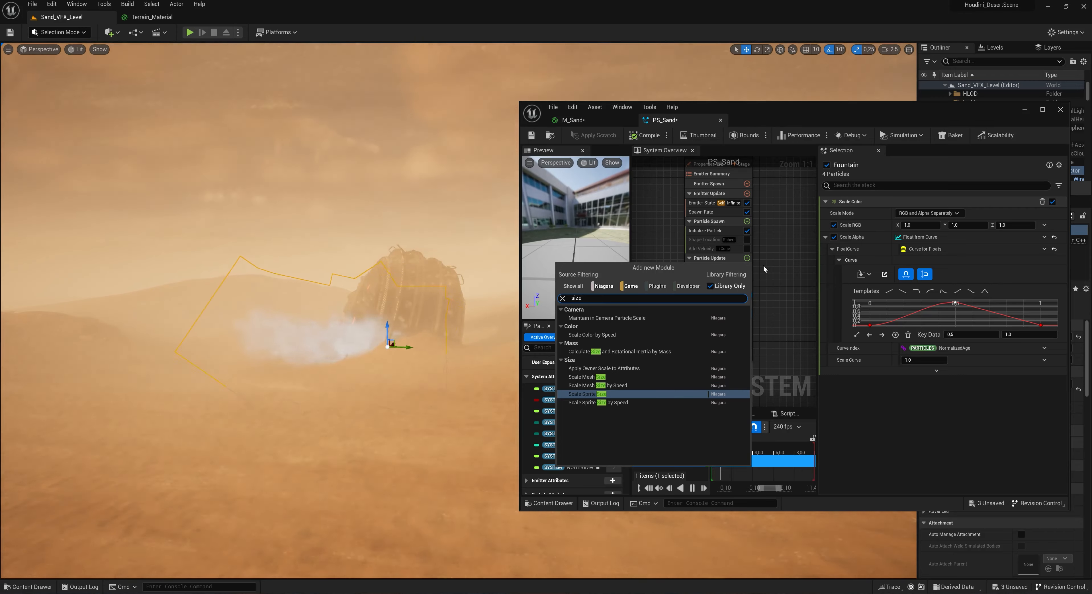
key("Return")
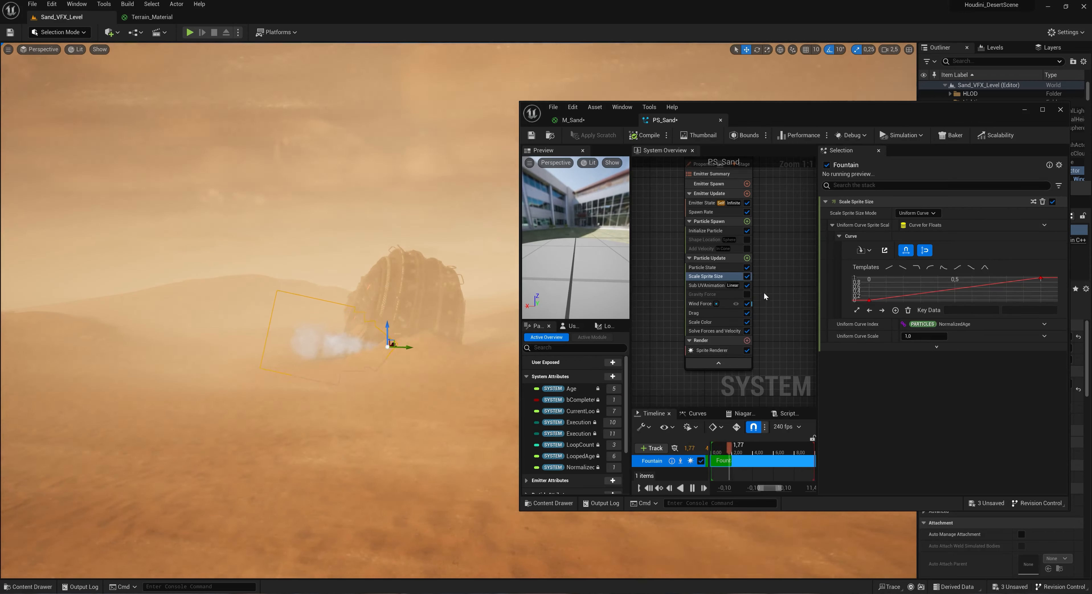
Step: Set the first key of the Scale Sprite Size curve to time 0 with a value of 4
left_click(871, 300)
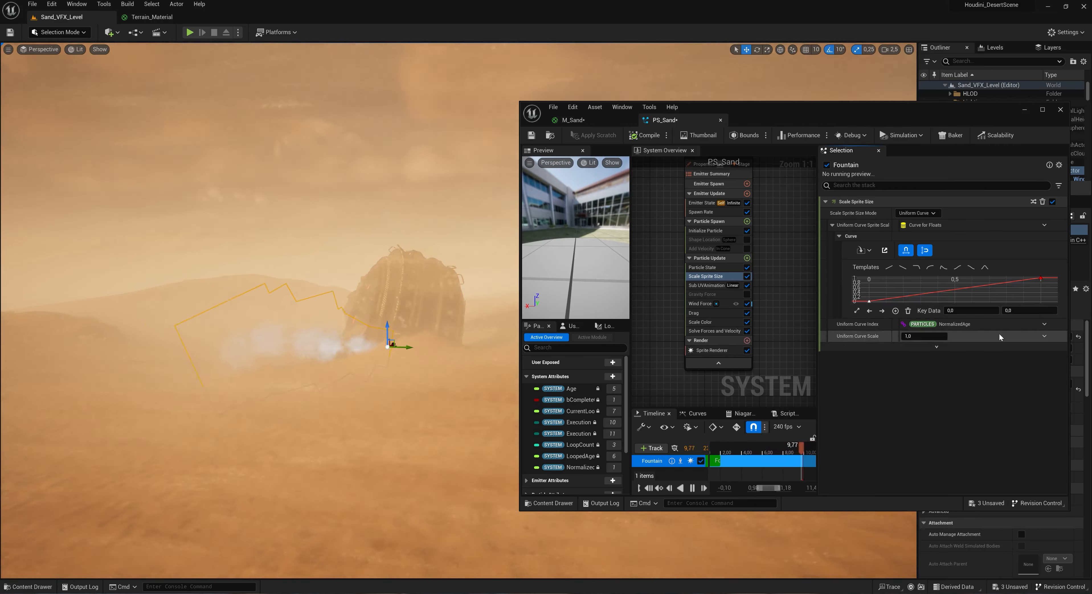
left_click(971, 311)
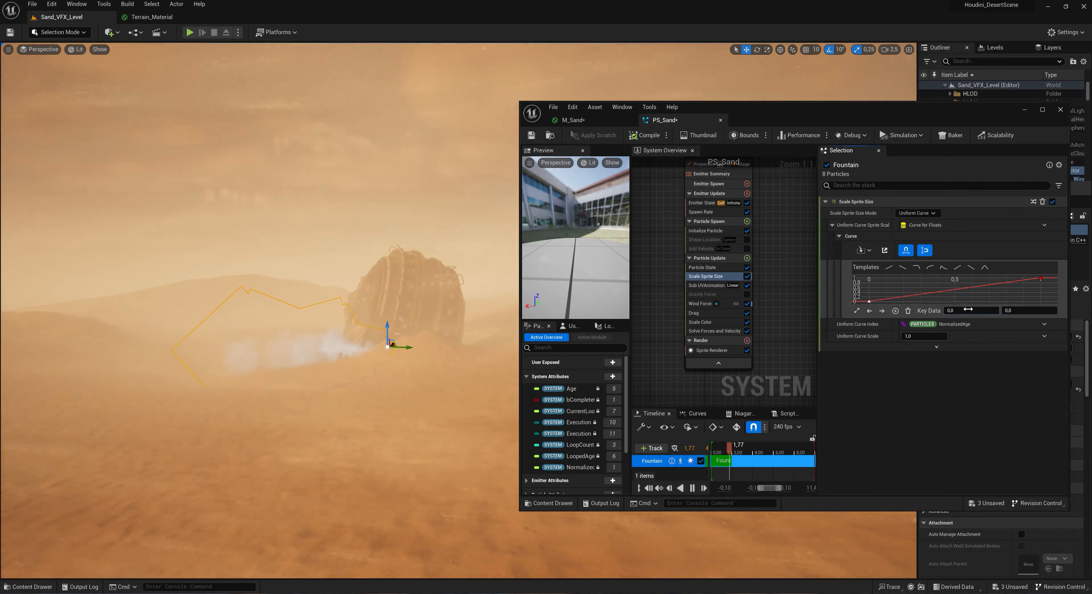
type("1")
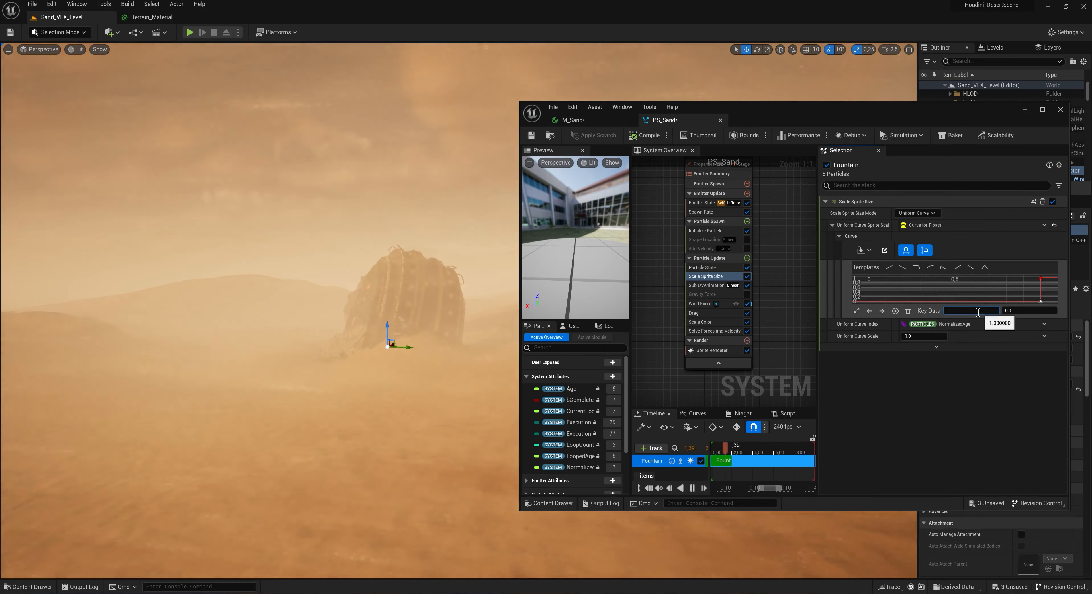
left_click(1030, 311)
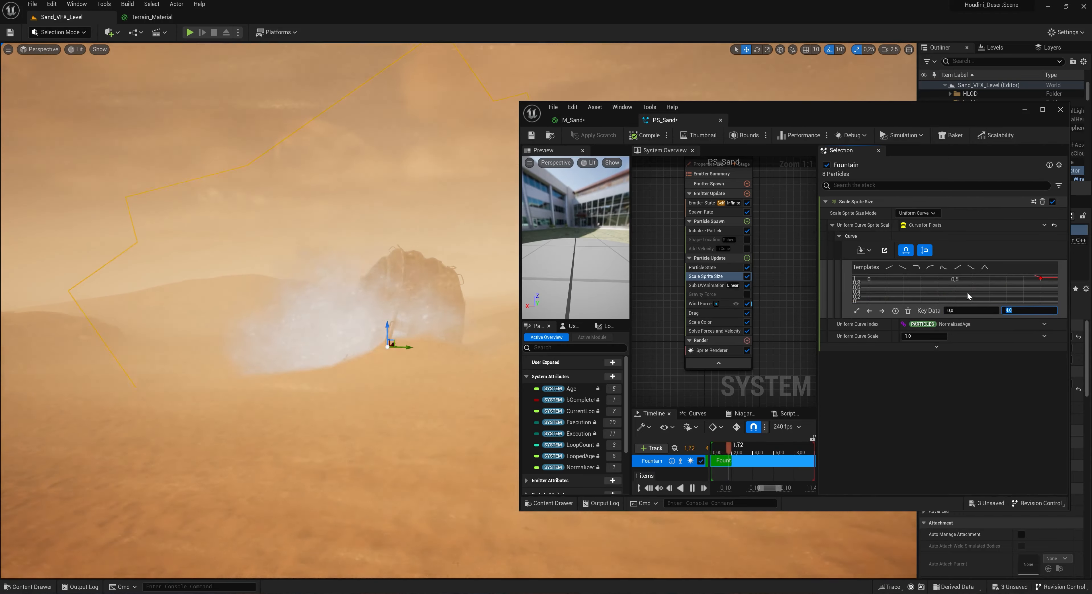
Step: Enlarge the Scale Sprite Size curve graph, frame its keys and set the key at time 0 to a value of 1
scroll(986, 292, "down", 5)
scroll(987, 292, "down", 2)
left_click_drag(1025, 295, 1018, 289)
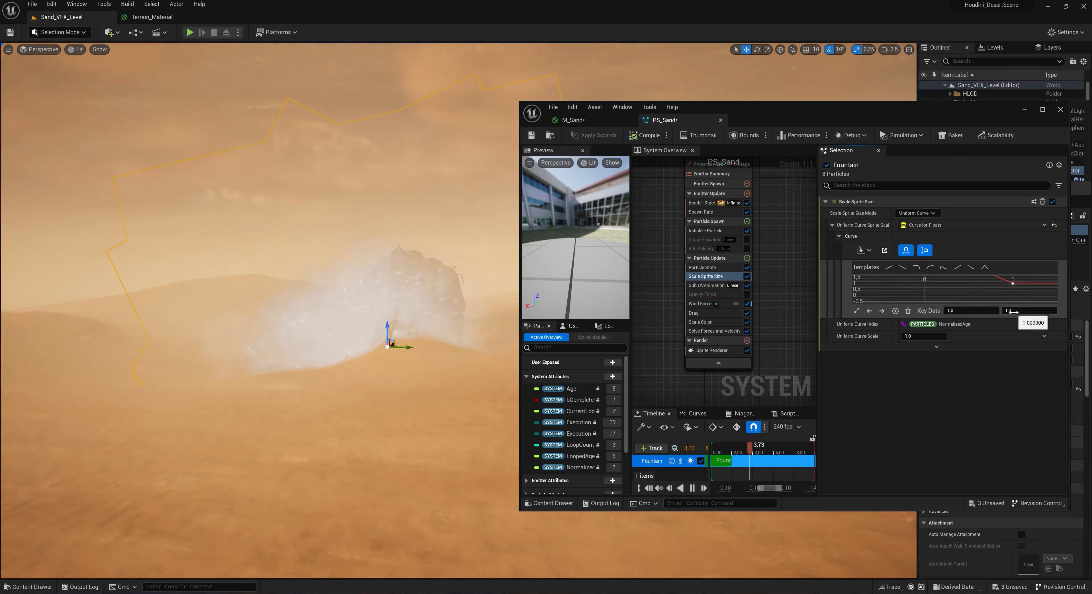
left_click_drag(885, 324, 882, 421)
scroll(929, 330, "down", 3)
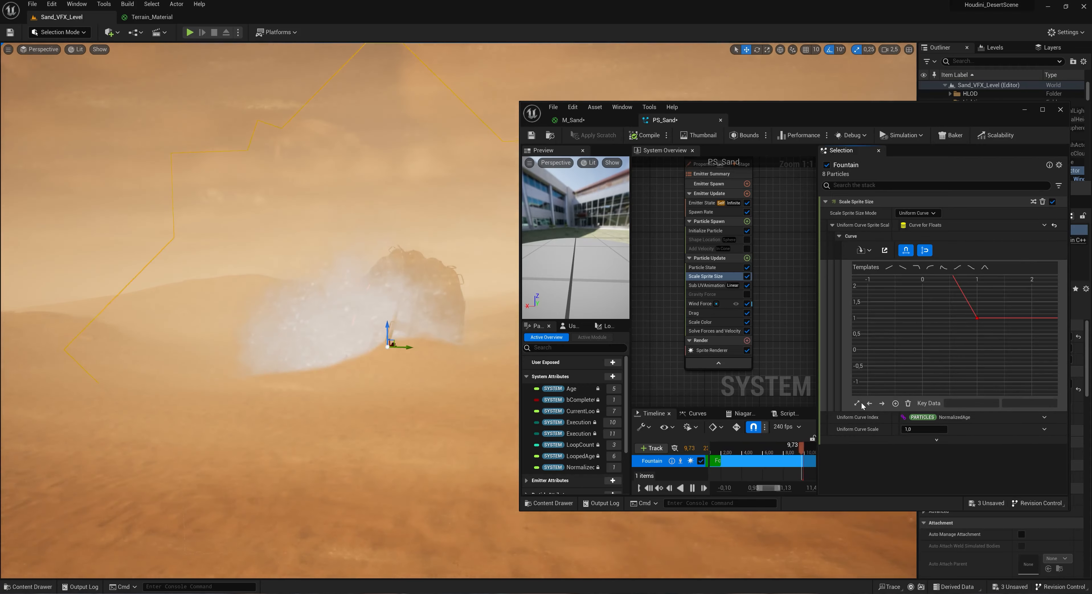
key("f")
left_click(870, 292)
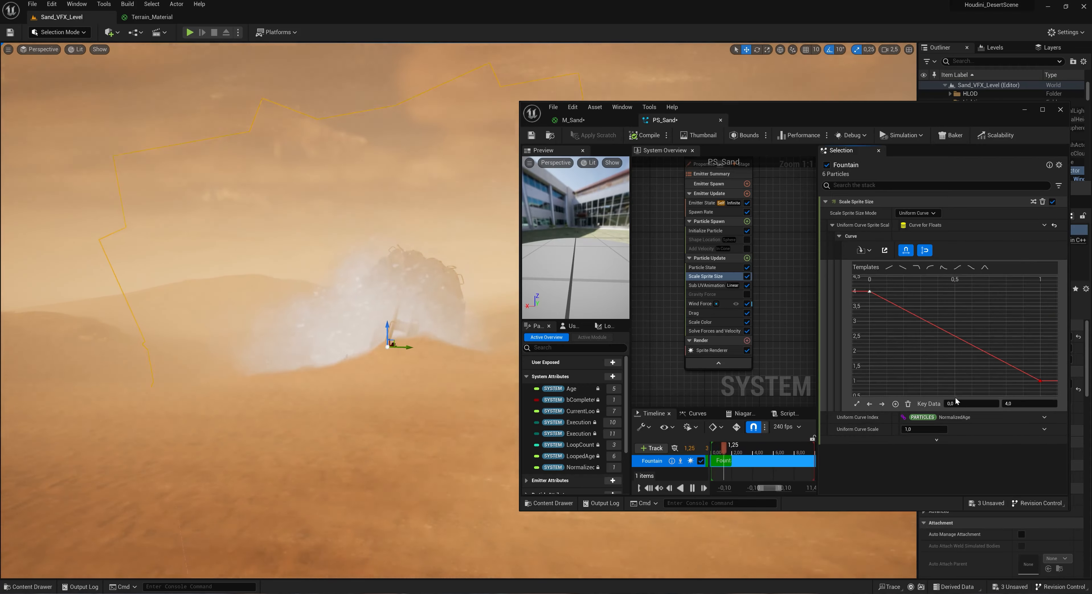
left_click(1018, 404)
type("1")
key("Return")
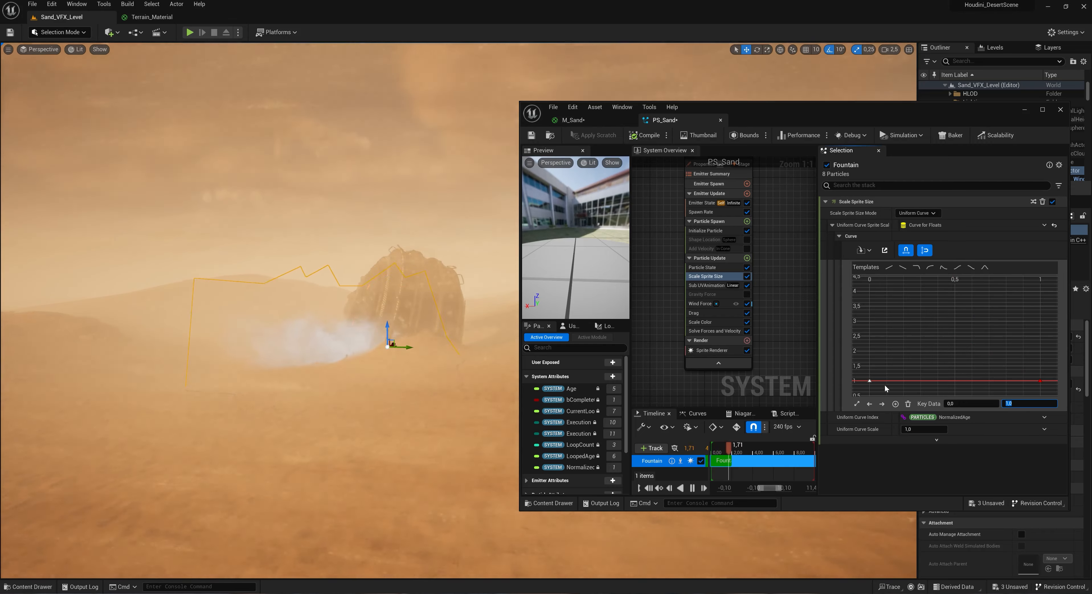
Step: Raise the last key of the Scale Sprite Size curve to 2 and give the curve's keys Auto interpolation
left_click_drag(1014, 391, 1047, 391)
left_click(706, 232)
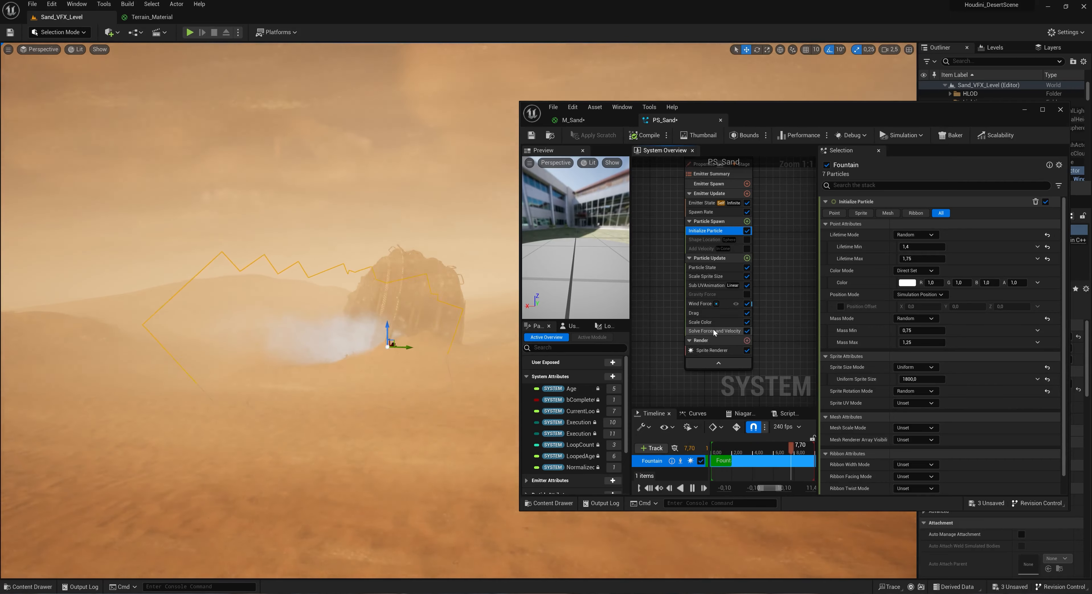
left_click(709, 277)
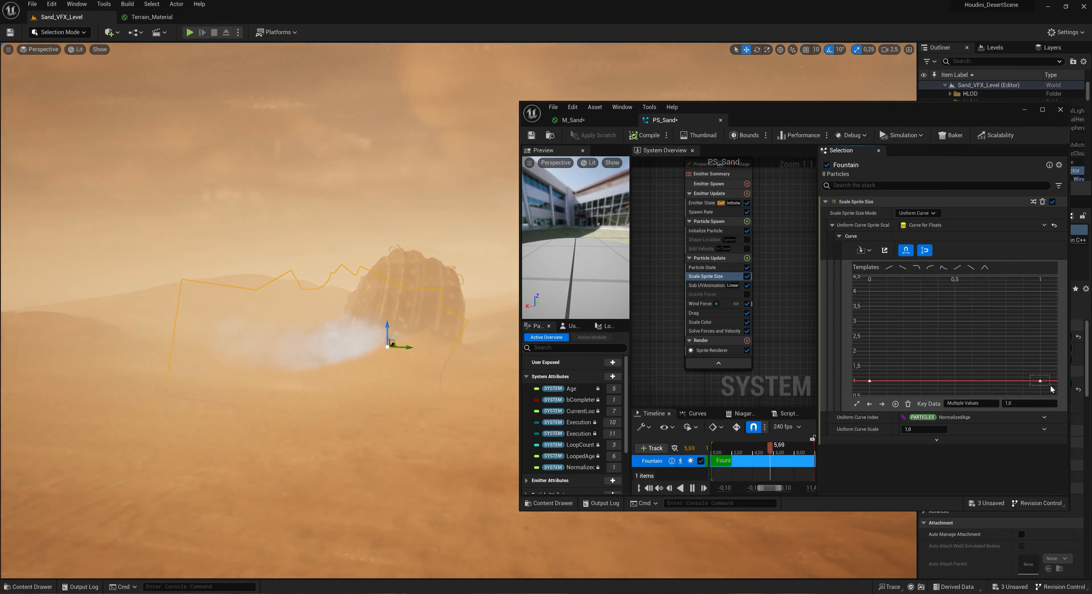
left_click_drag(1042, 374, 1041, 351)
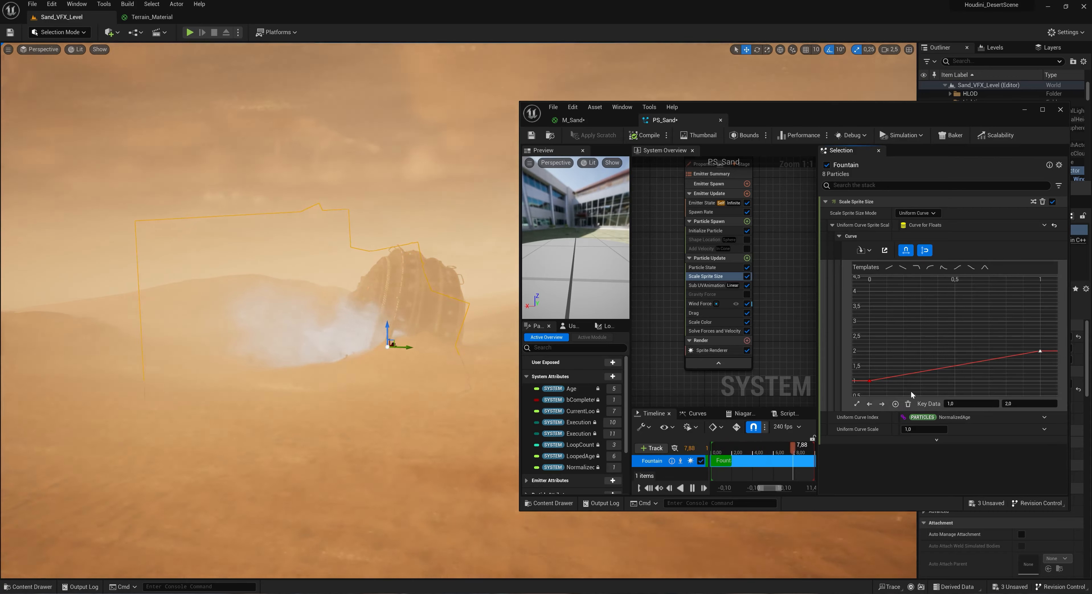
right_click(868, 389)
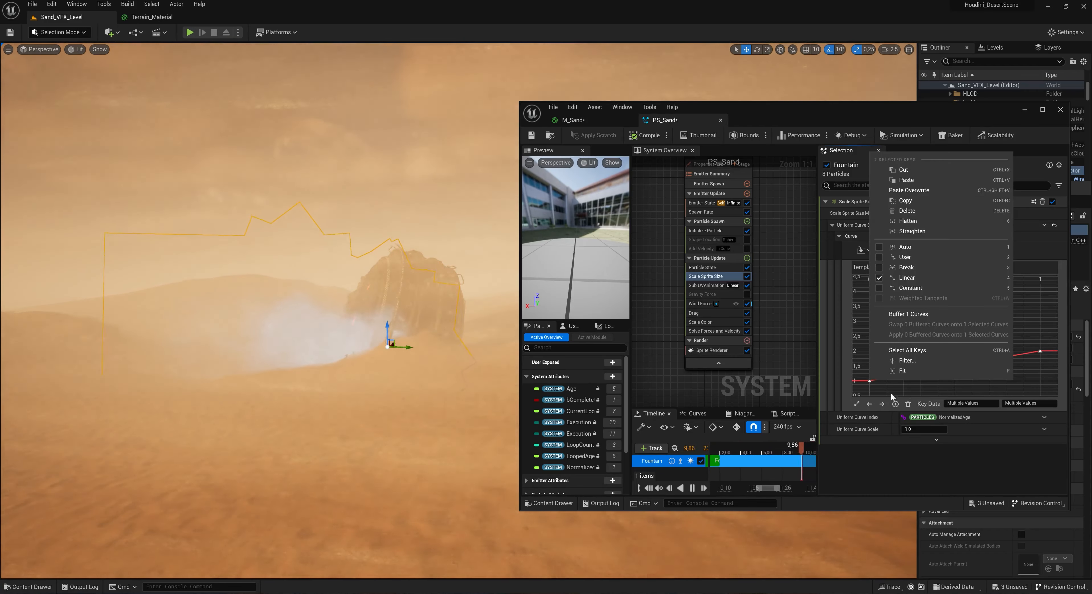
left_click(908, 250)
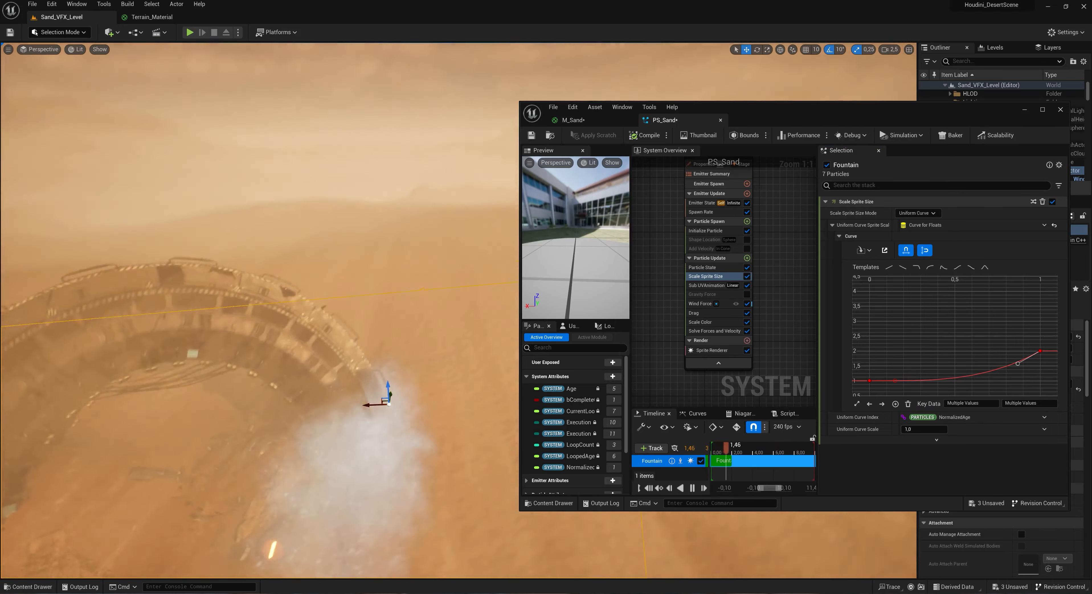
Step: Try the saved color swatches for the Fountain emitter's Initialize Particle color, ending on the dark brown with sRGB hex 734E29FF
left_click_drag(382, 272, 373, 364, "alt")
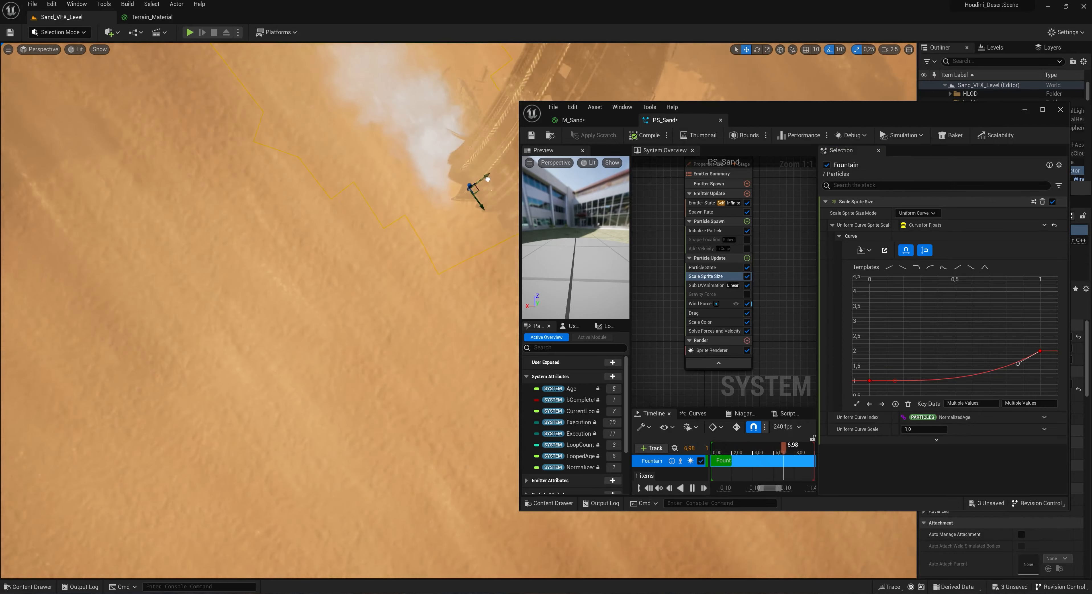
left_click_drag(483, 181, 367, 251, "alt")
left_click_drag(405, 281, 398, 292, "alt")
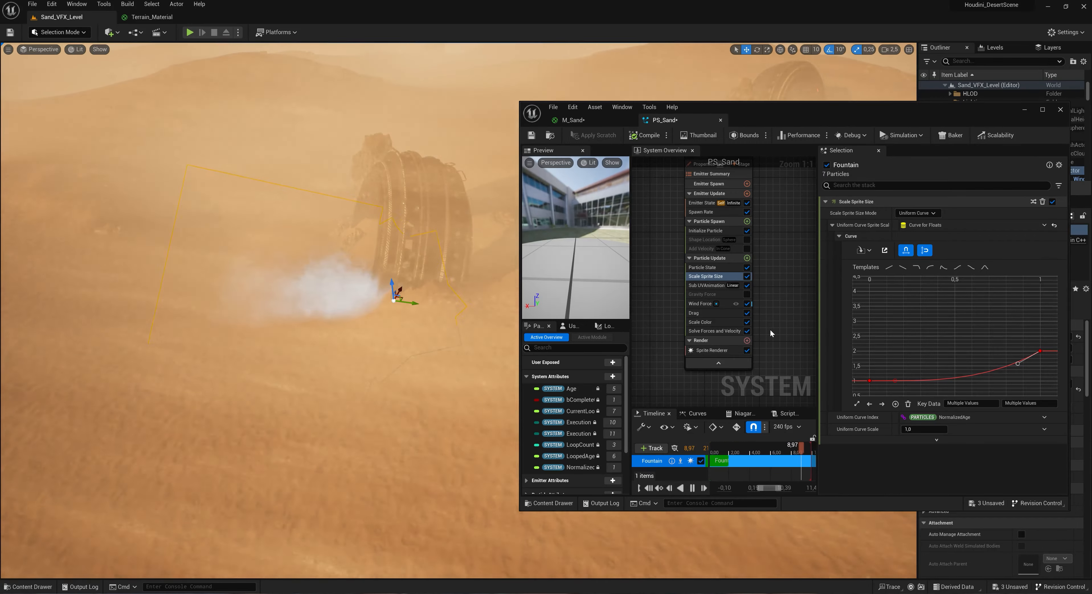
left_click(705, 231)
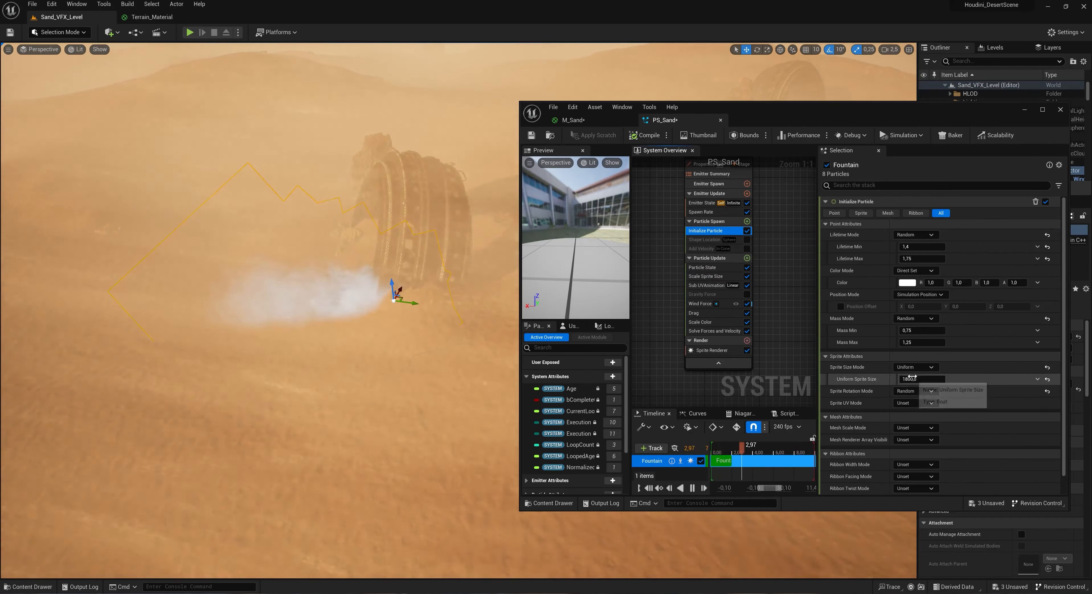
left_click(907, 283)
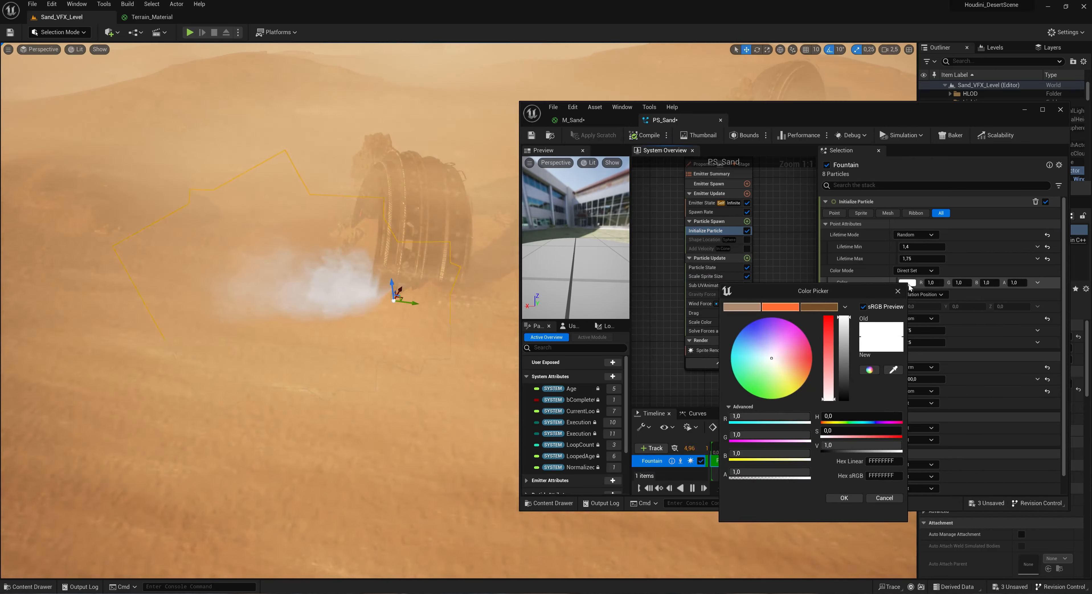
left_click(747, 306)
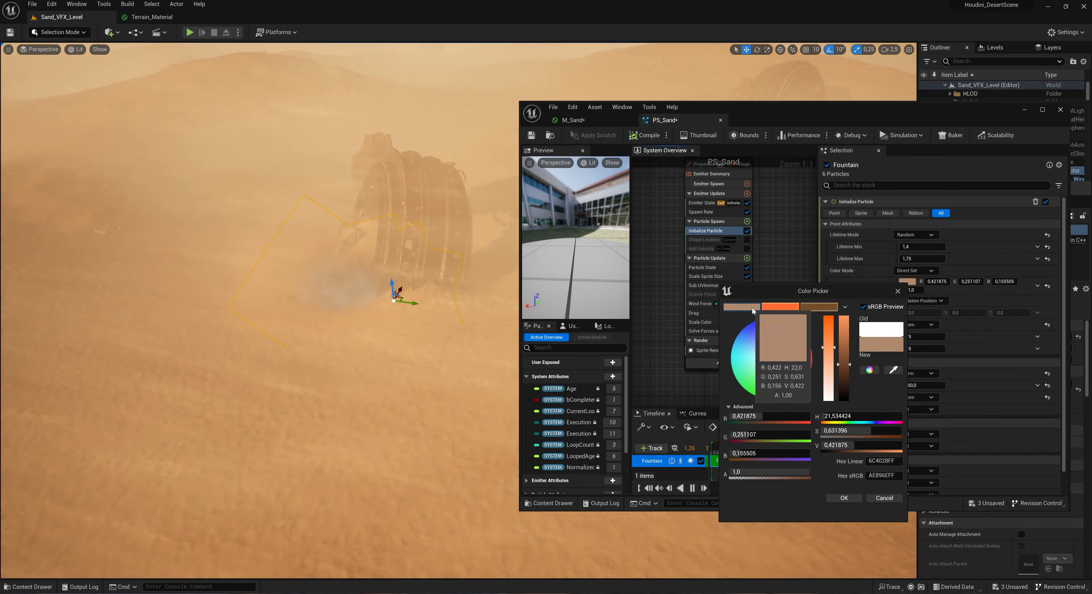
left_click(791, 308)
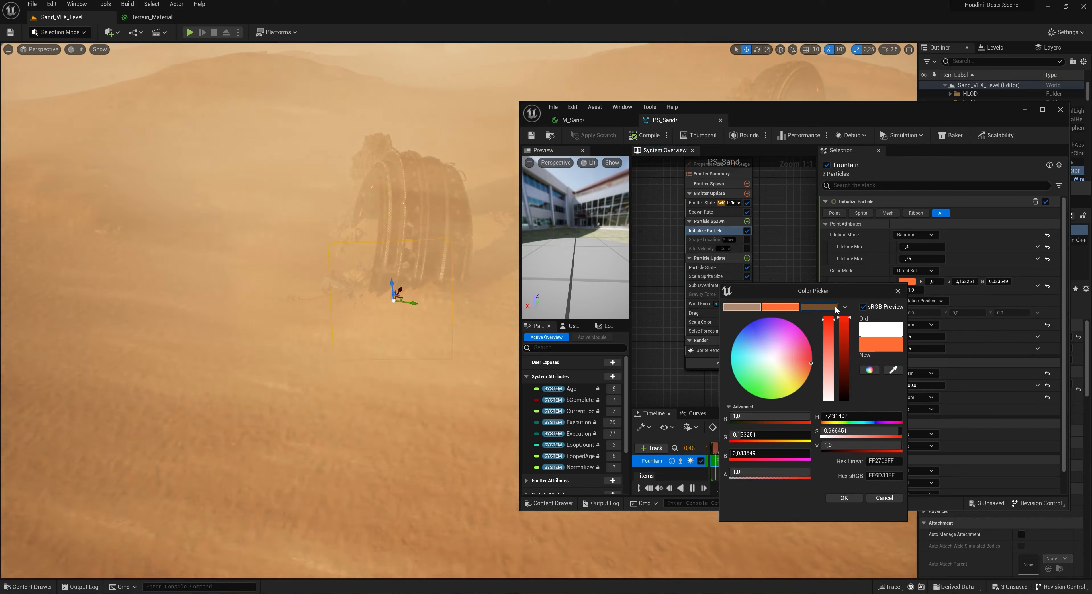
left_click(836, 309)
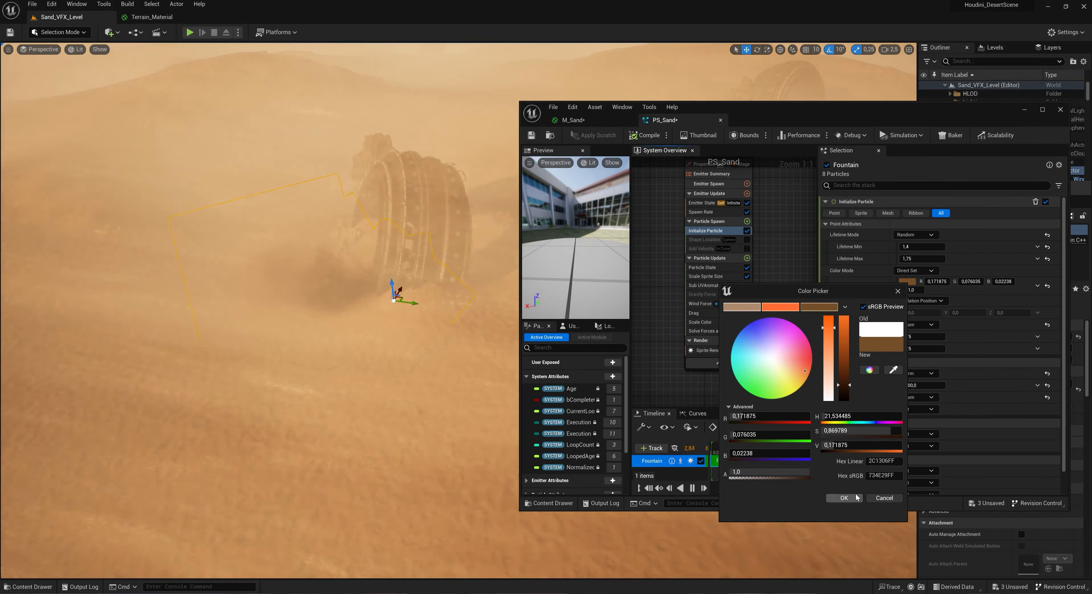
Step: Brighten the brown particle color to a Value of about 0.41 and accept it
left_click(596, 122)
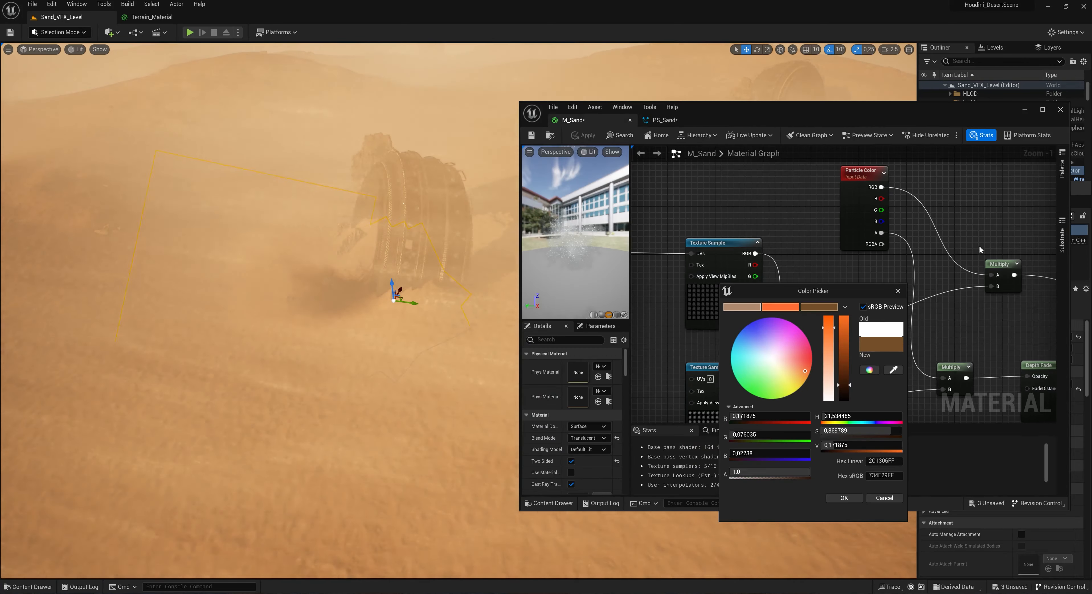
left_click(664, 121)
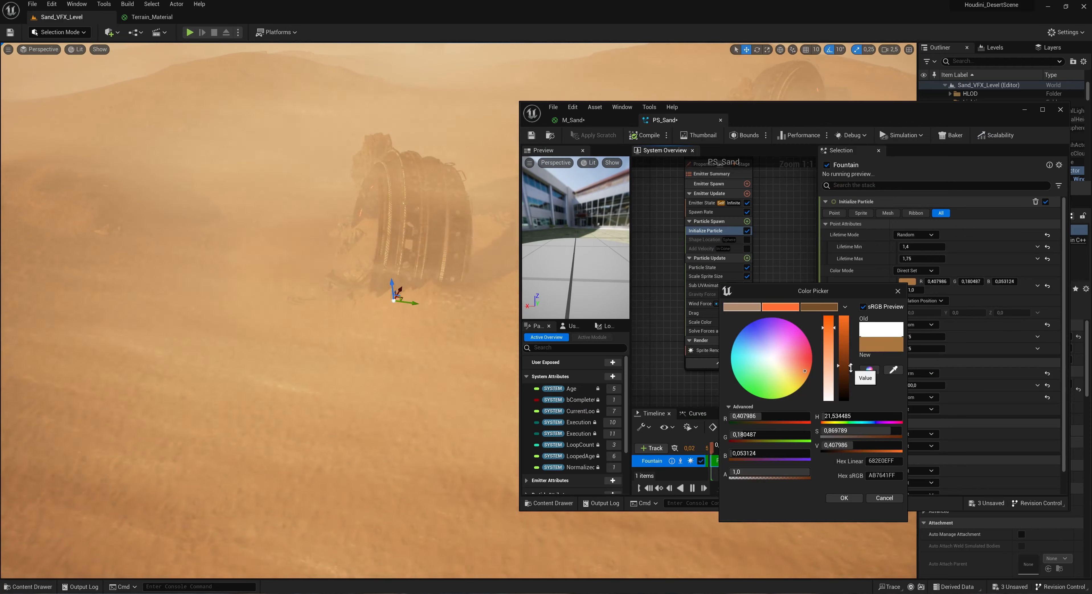
mouse_move(851, 373)
left_mouse_down()
mouse_move(848, 352)
mouse_move(848, 367)
left_mouse_up()
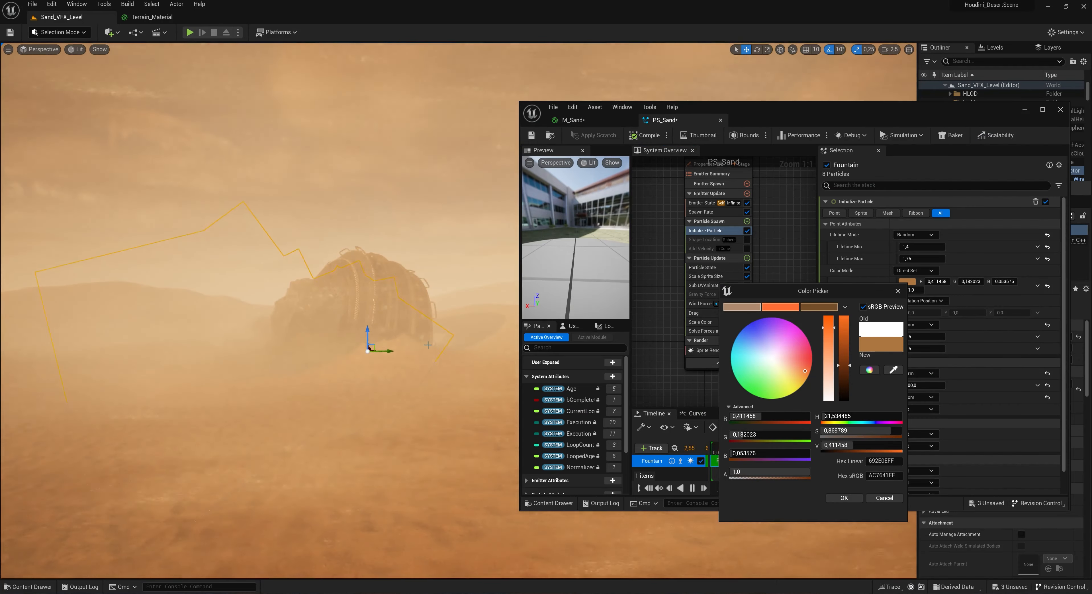
right_click_drag(428, 345, 424, 347)
key("w")
key("a")
key("d")
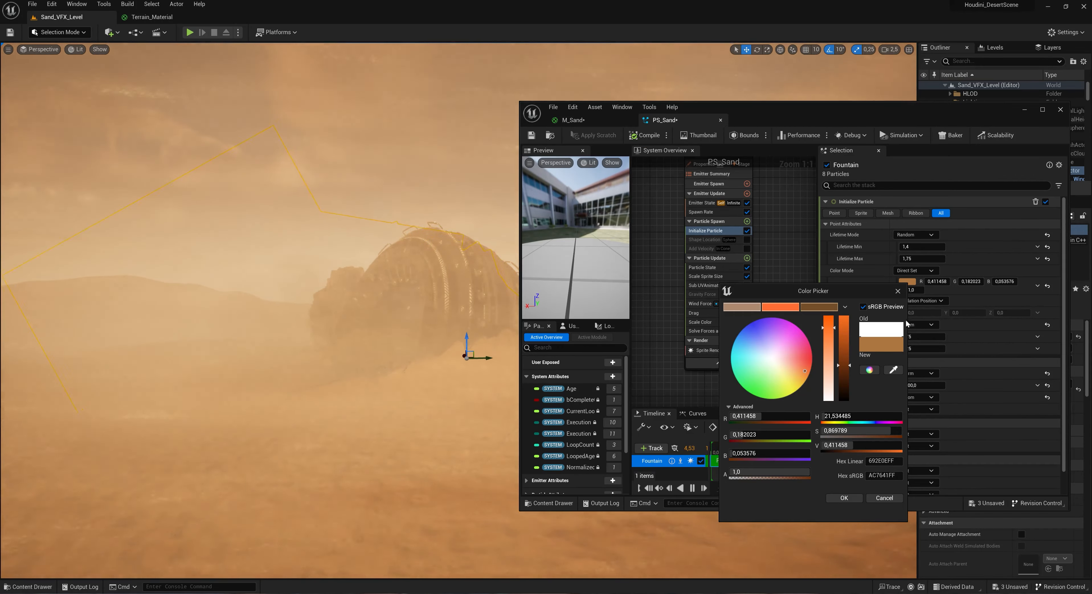
left_click(843, 498)
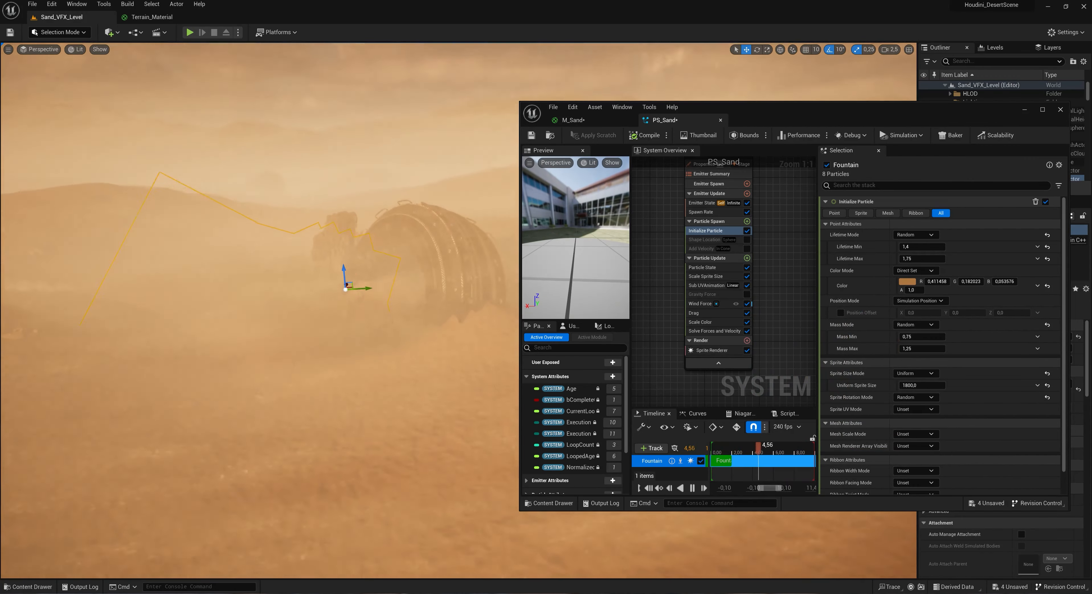
Step: Set the X component of Wind Speed to -500 in the Fountain emitter's Wind Force module
left_click(358, 213)
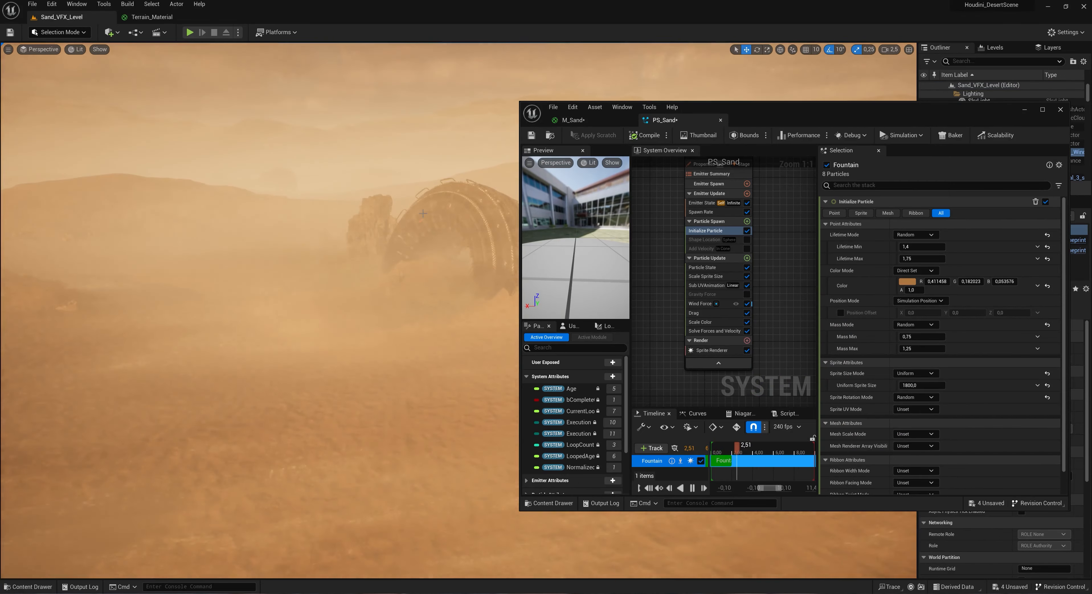
left_click_drag(801, 106, 825, 127)
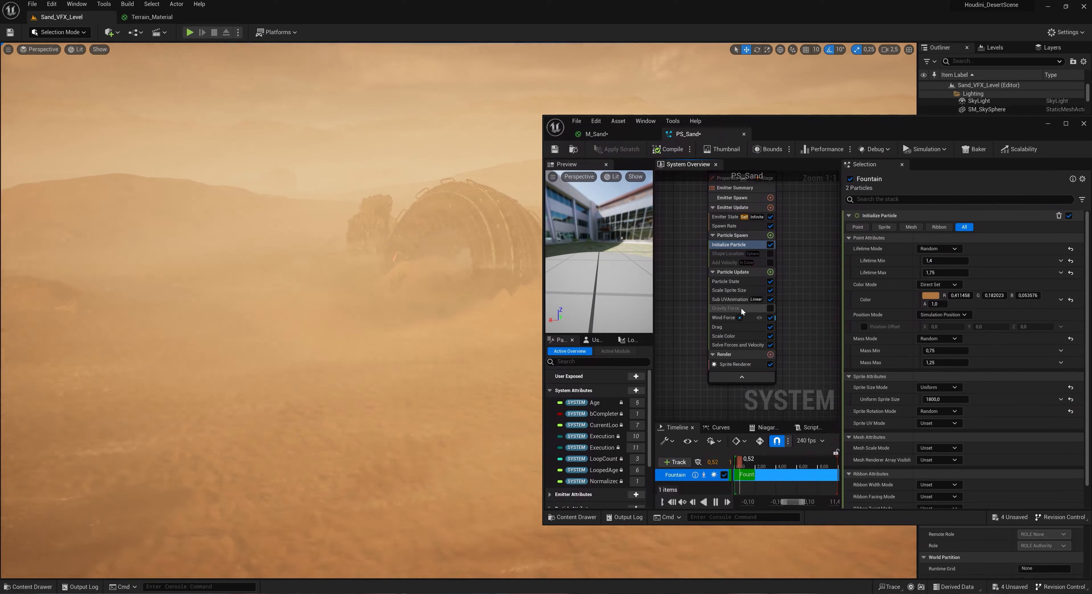
left_click(734, 318)
left_click(961, 259)
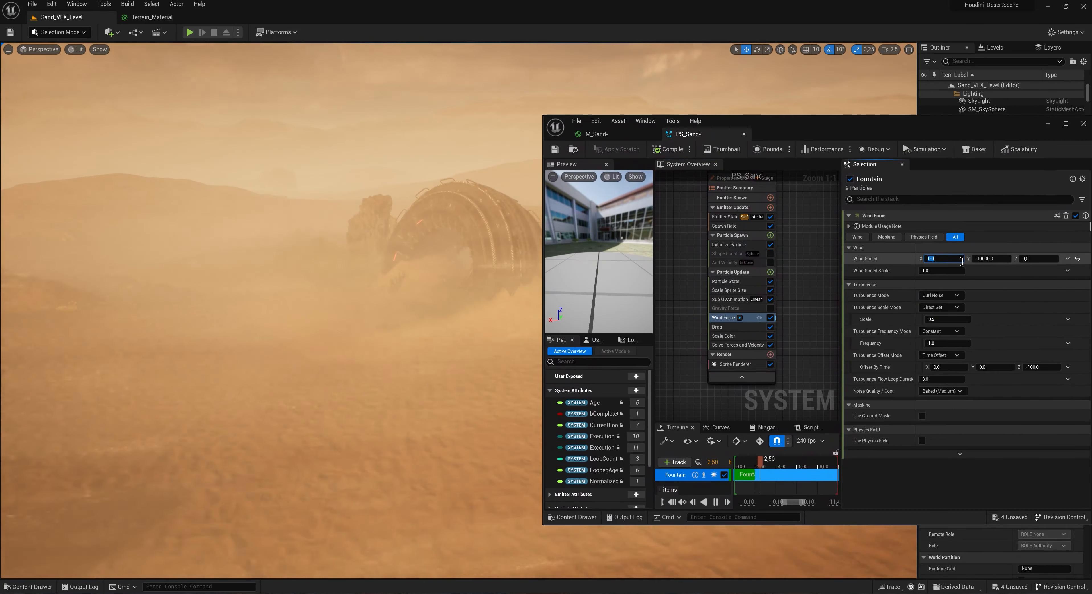
type("-50")
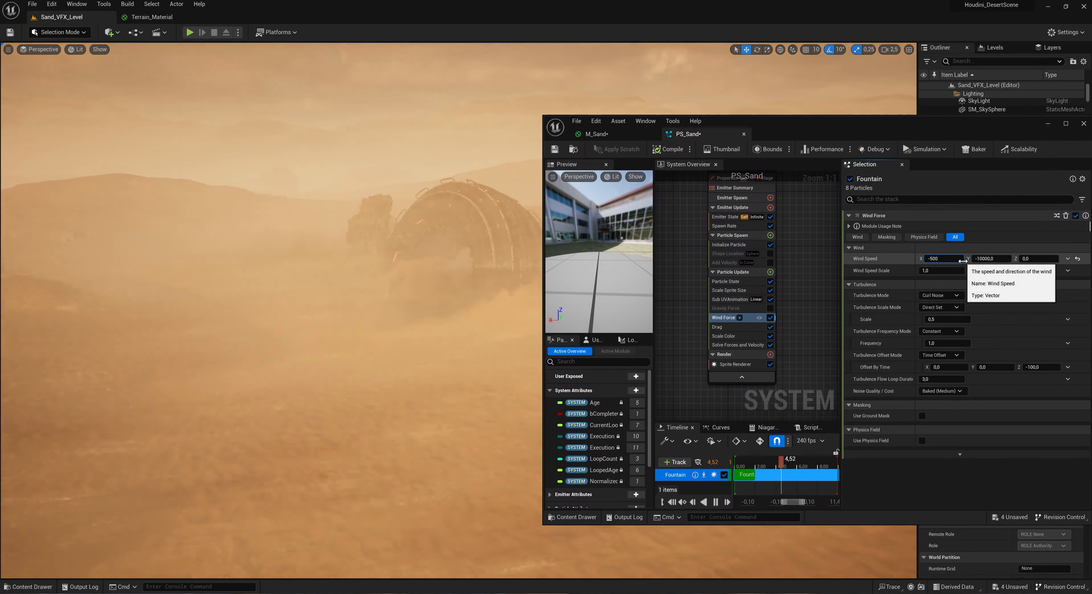
type("0")
key("Return")
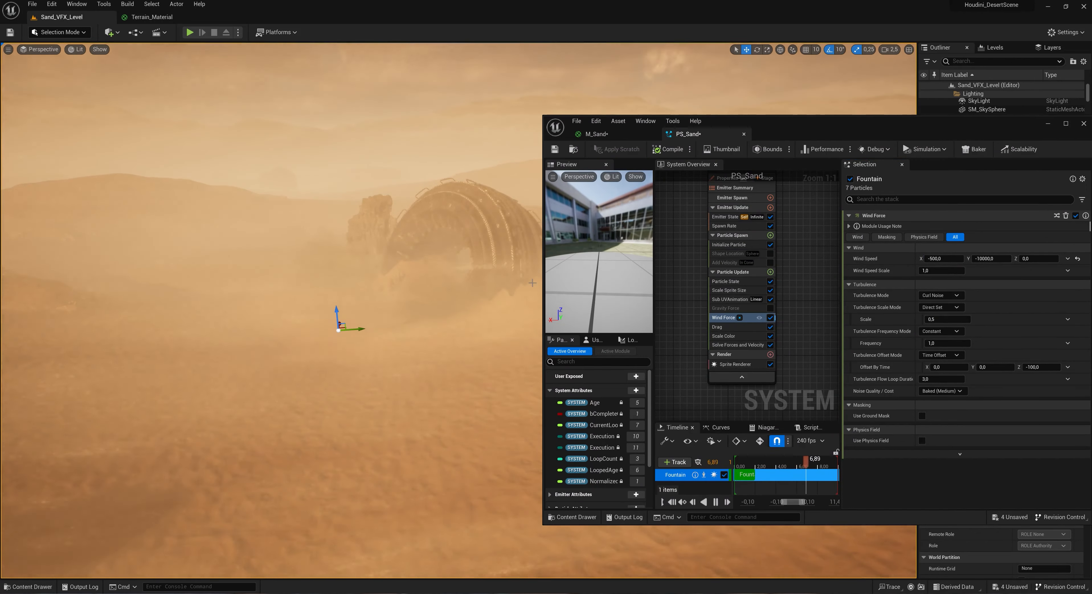
Step: Save the PS_Sand system and the M_Sand material, and minimize their editor window
left_click_drag(997, 128, 966, 129)
left_click(793, 228)
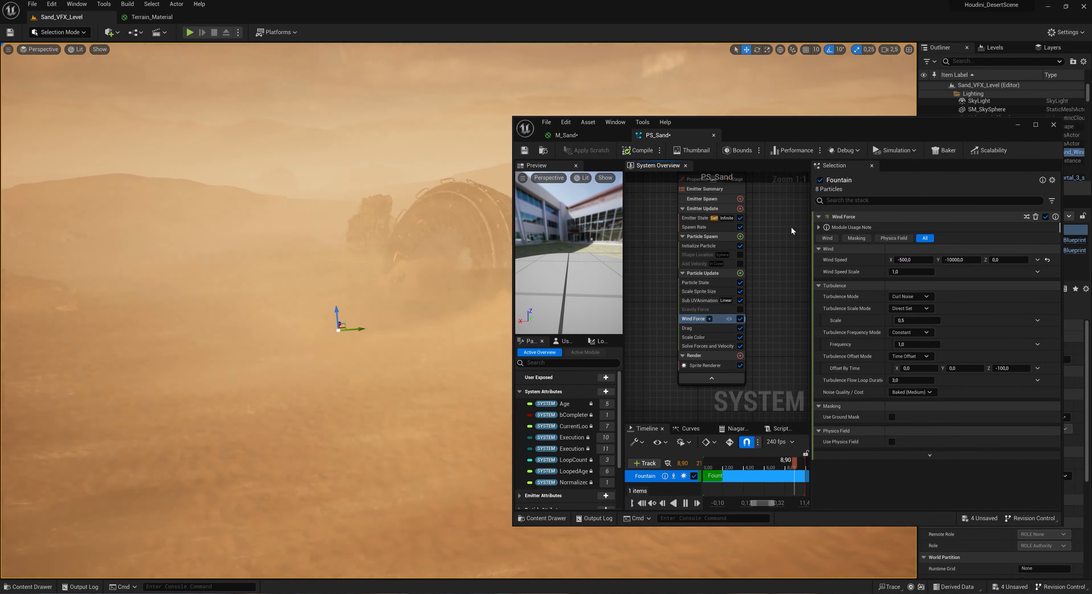
key("ctrl+s")
left_click(584, 135)
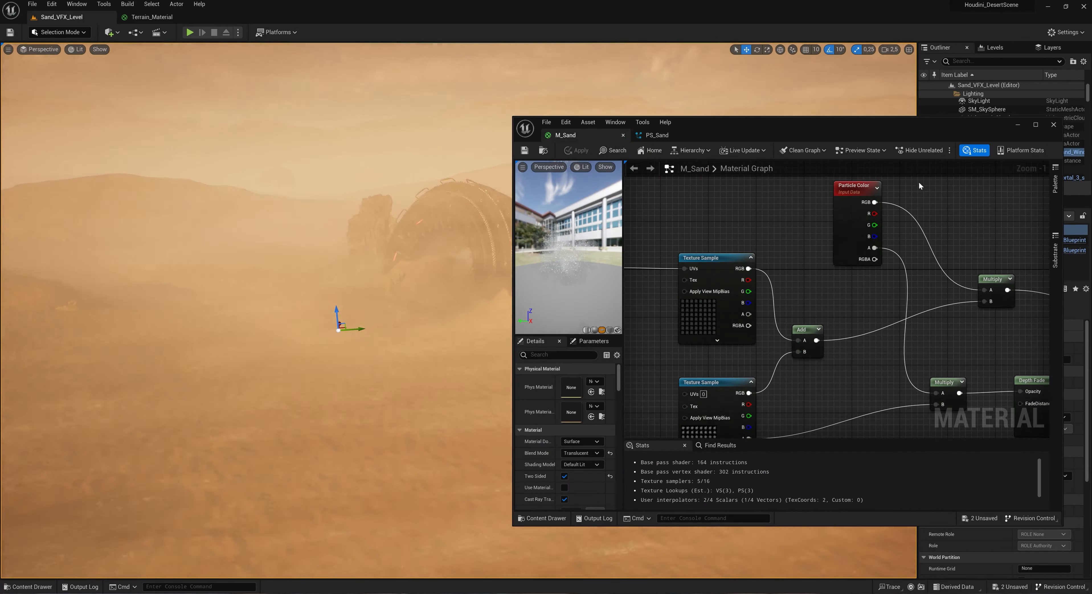
left_click(1017, 126)
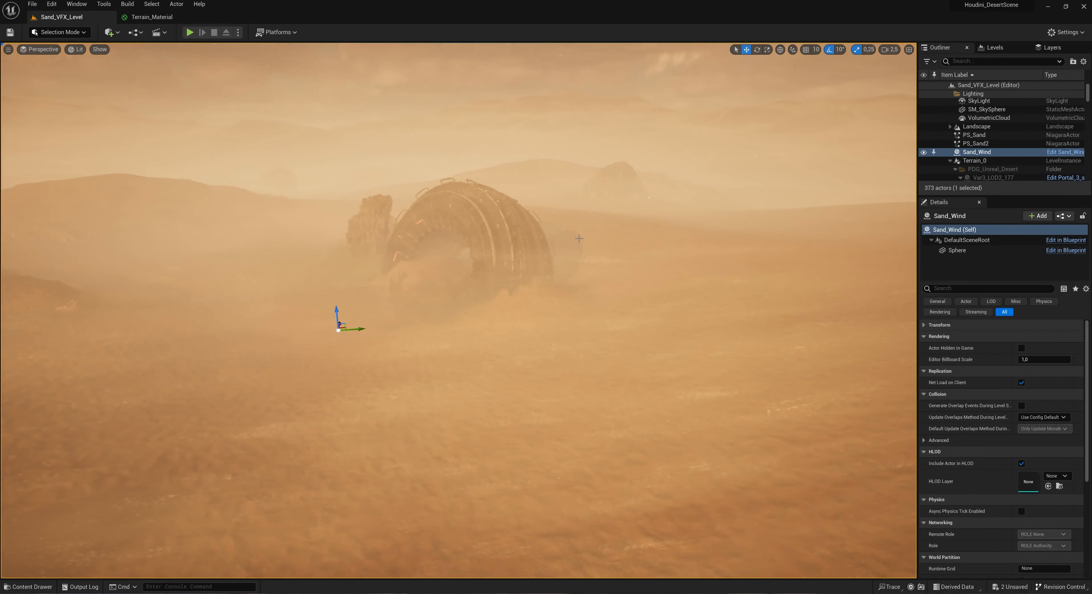
Step: Select the ExponentialHeightFog actor and set its Fog Height Falloff to 0.25
mouse_move(583, 232)
right_mouse_down()
mouse_move(606, 224)
mouse_move(583, 241)
right_mouse_up()
key("g")
key("a")
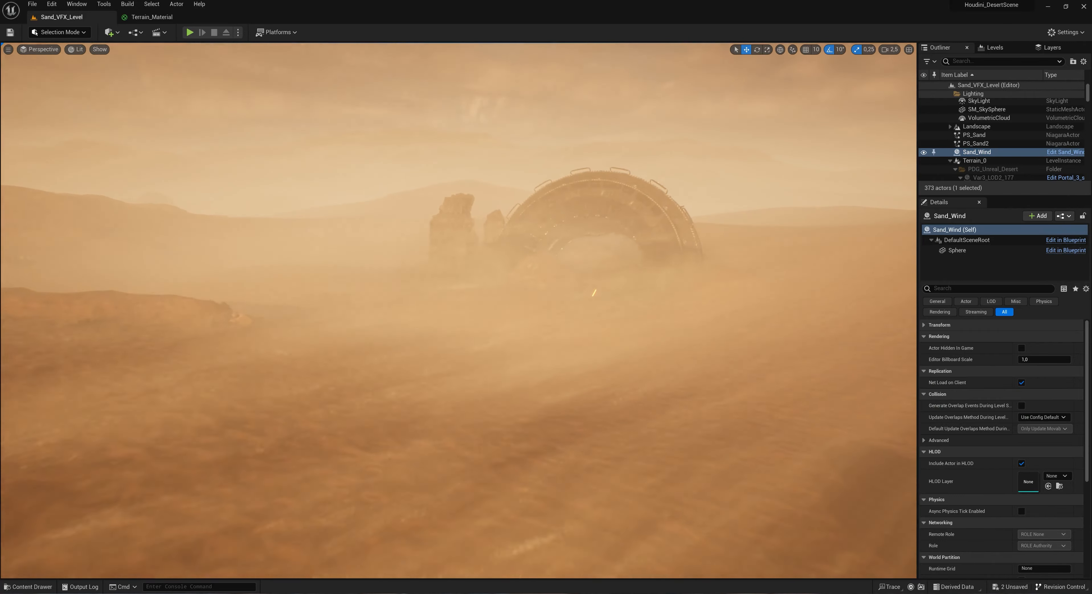
mouse_move(582, 240)
right_mouse_down()
mouse_move(590, 199)
mouse_move(747, 199)
mouse_move(594, 248)
right_mouse_up()
right_click_drag(720, 288, 712, 227)
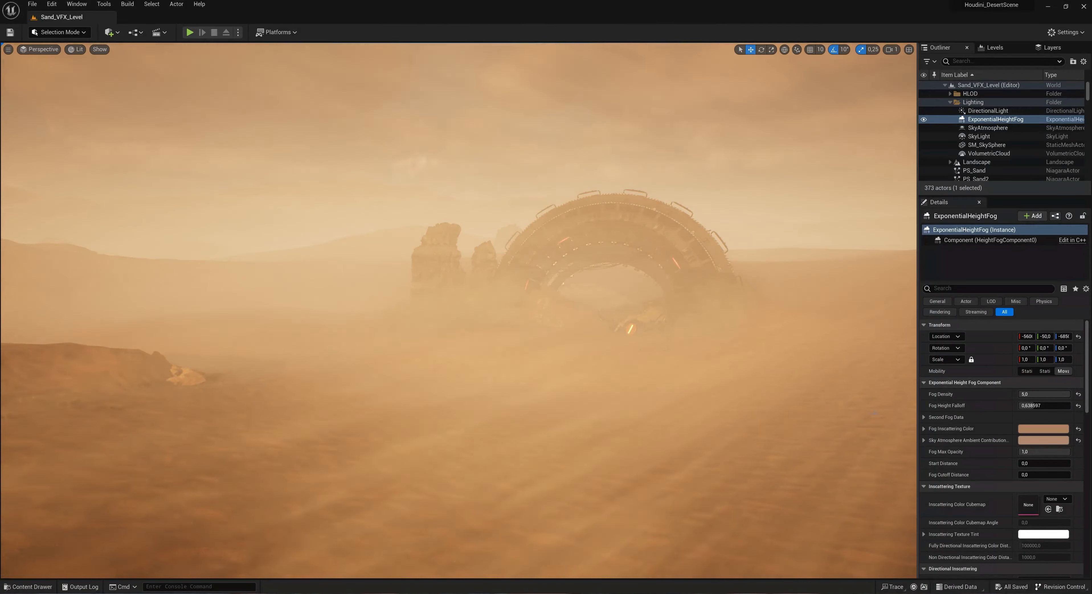
left_click(988, 120)
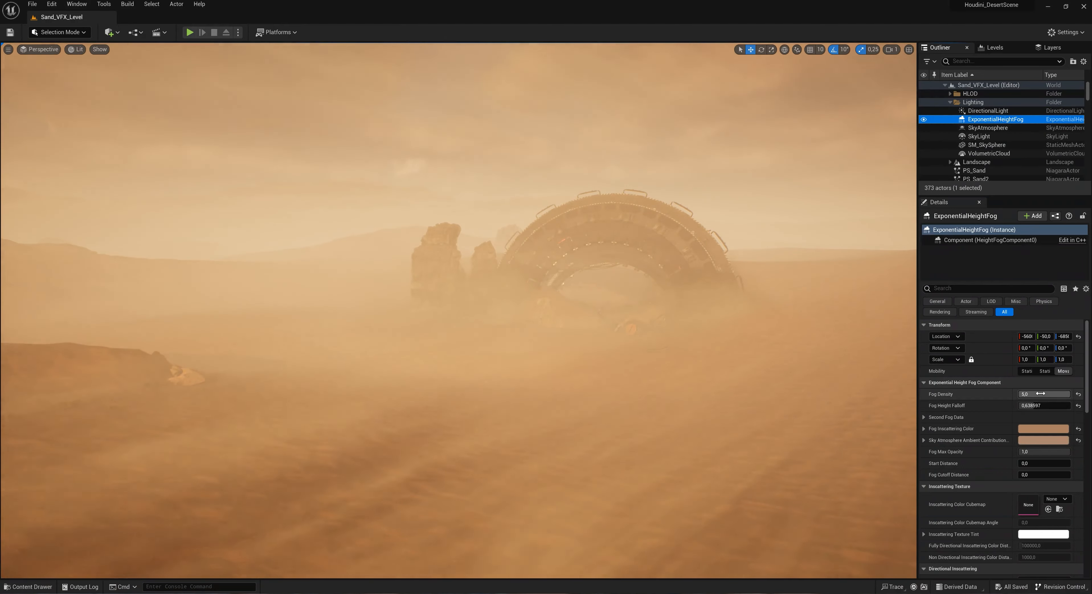
left_click_drag(1037, 408, 1056, 416)
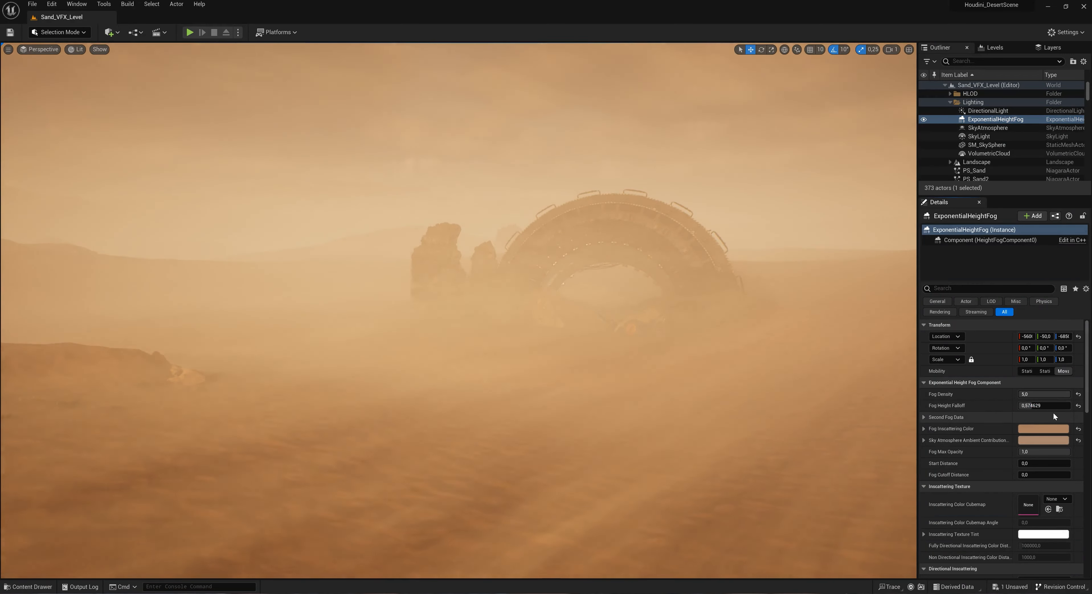
type(".2")
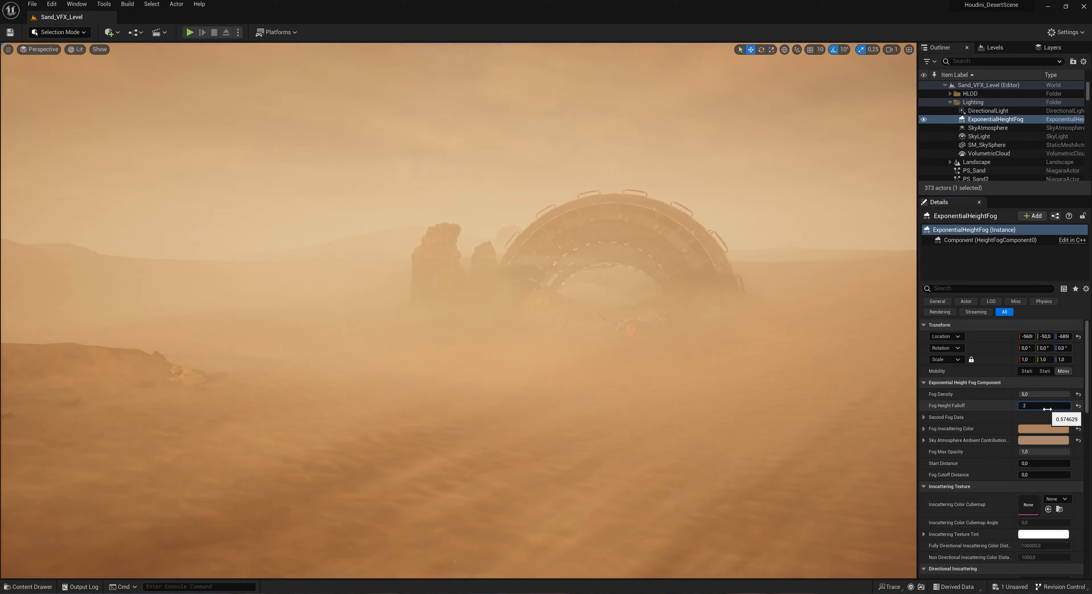
type("5")
key("Return")
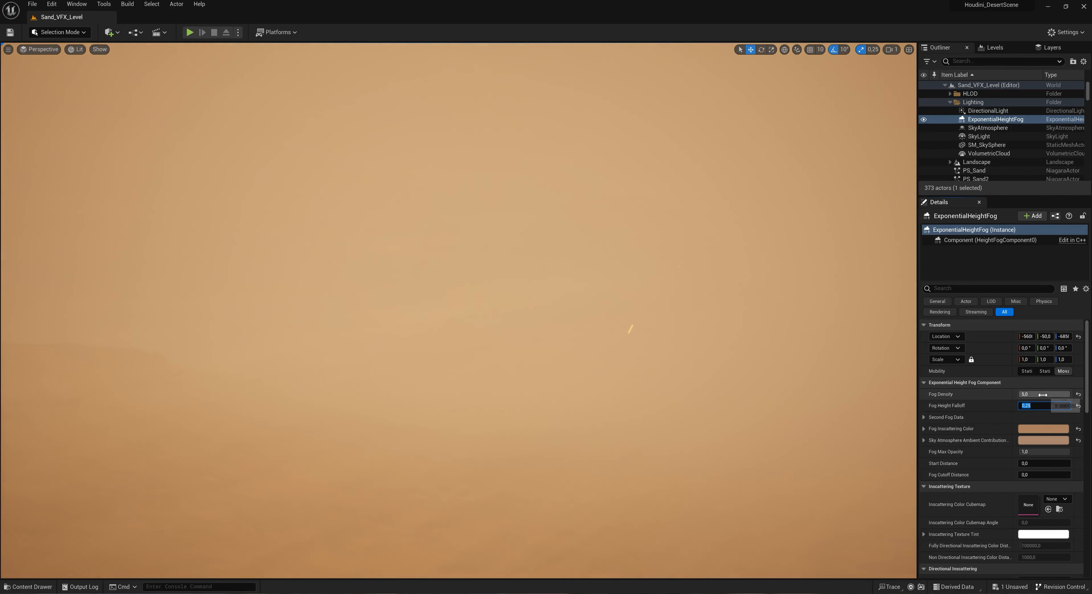
Step: Try Fog Density values of 0.1, 0.2 and 0.5 on the ExponentialHeightFog actor
left_click_drag(1061, 394, 1057, 394)
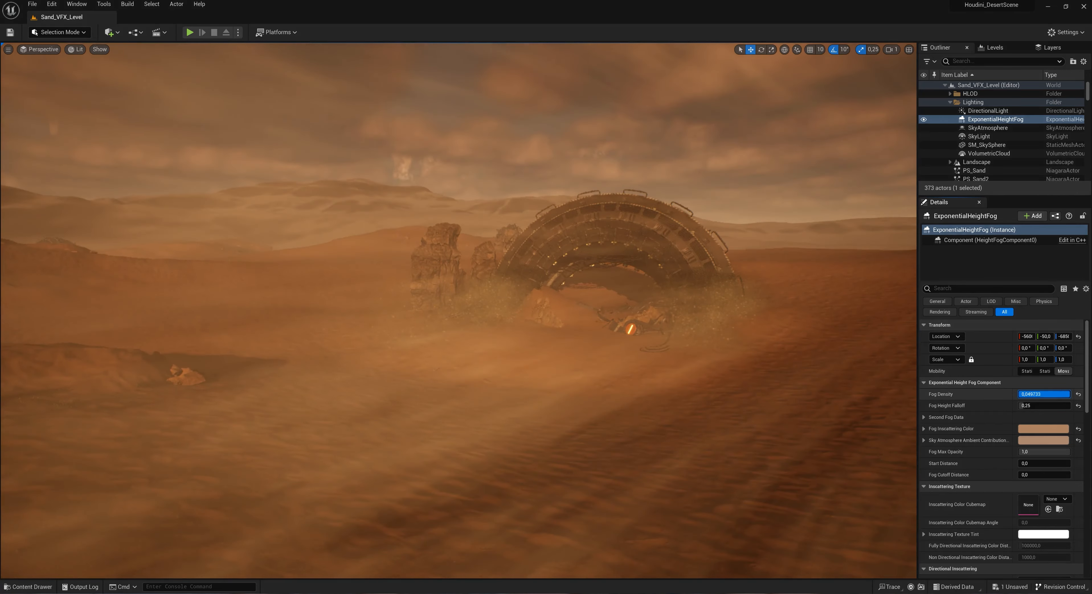
left_click(1057, 396)
type(".1")
key("Return")
type(".2")
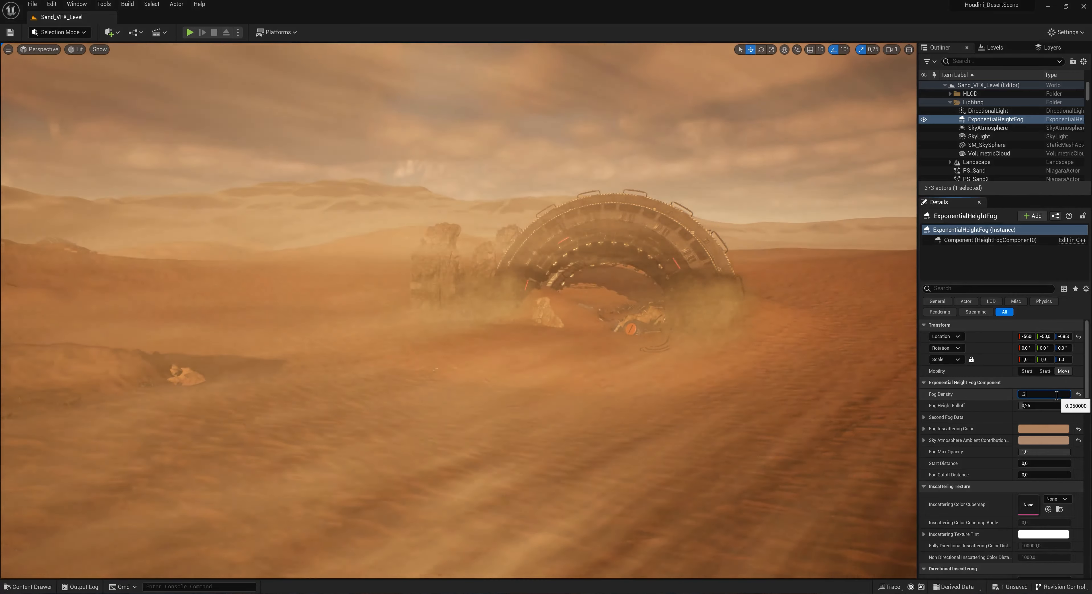
key("Return")
type(".1")
key("Return")
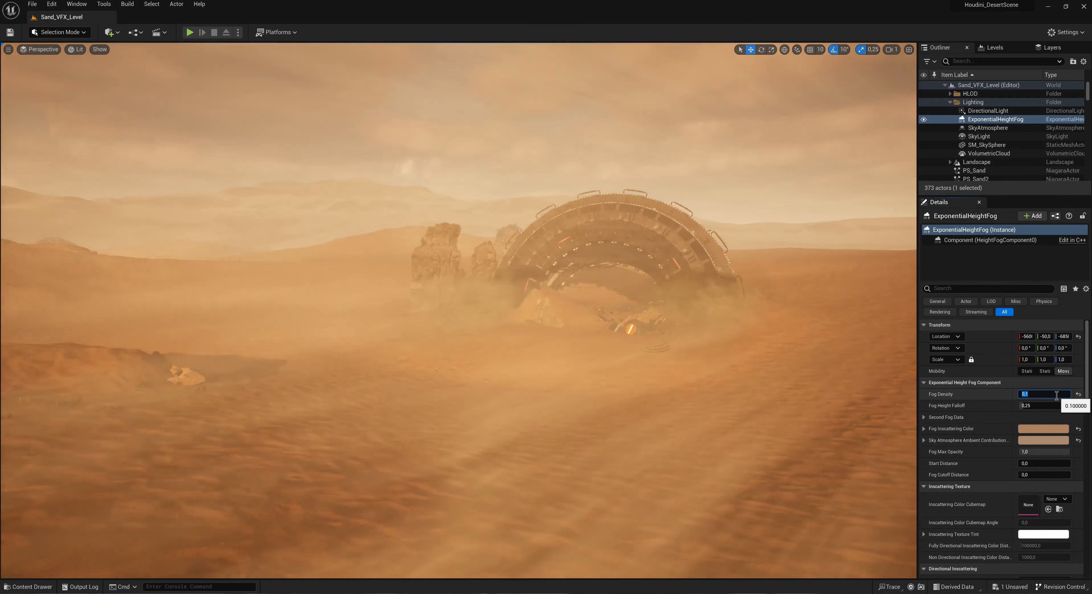
type(".5")
key("Return")
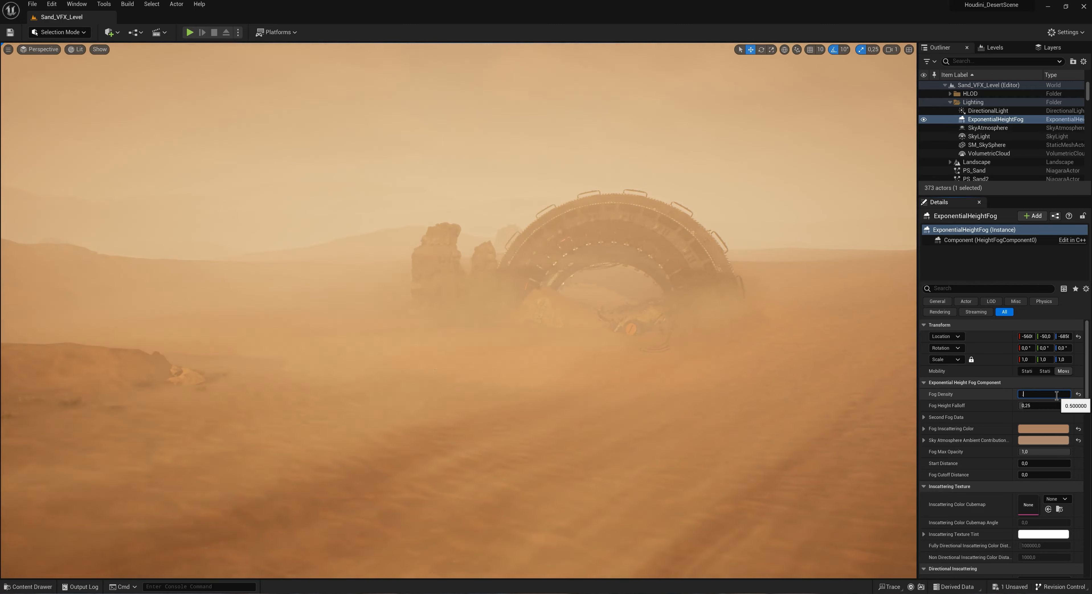
Step: Compare Fog Density values of 0.3, 0.5 and 0.8 for the height fog and settle on 0.5
type("0,3")
key("Return")
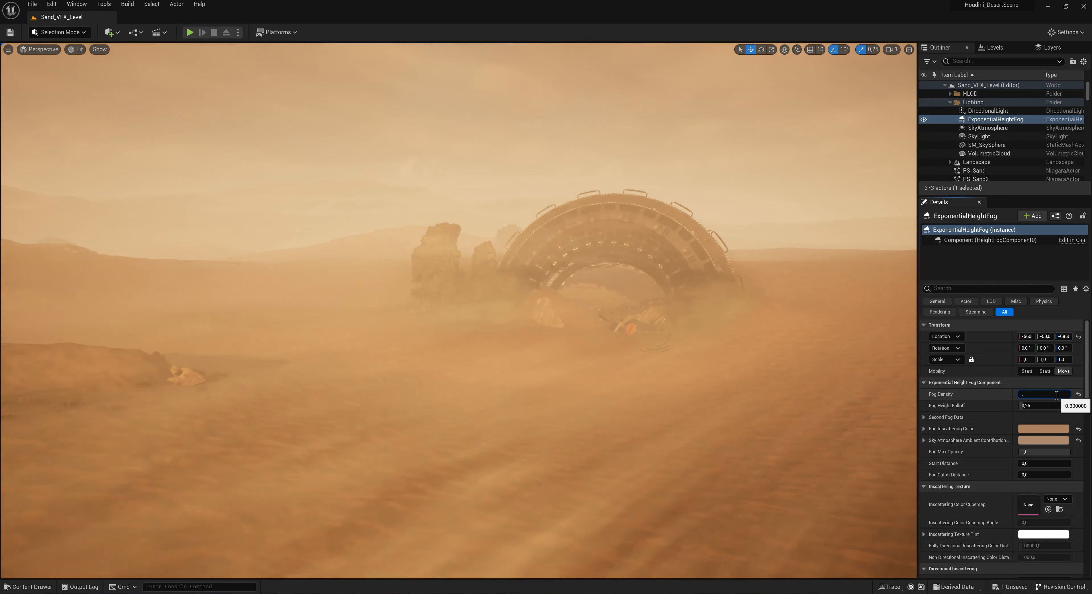
type("0,5")
key("Return")
type("0,8")
key("Return")
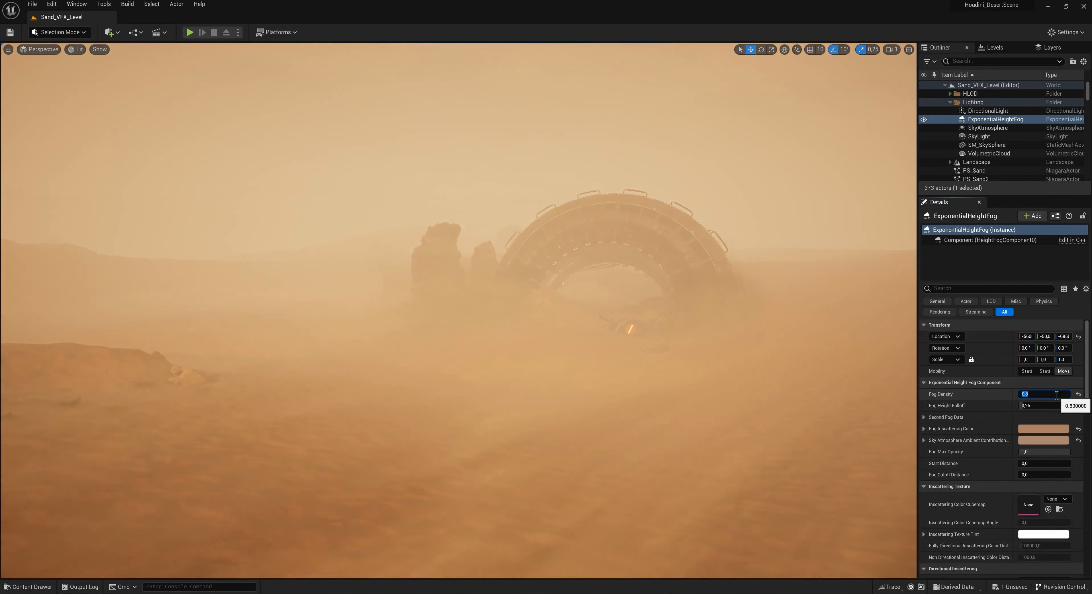
type("0,5")
key("Return")
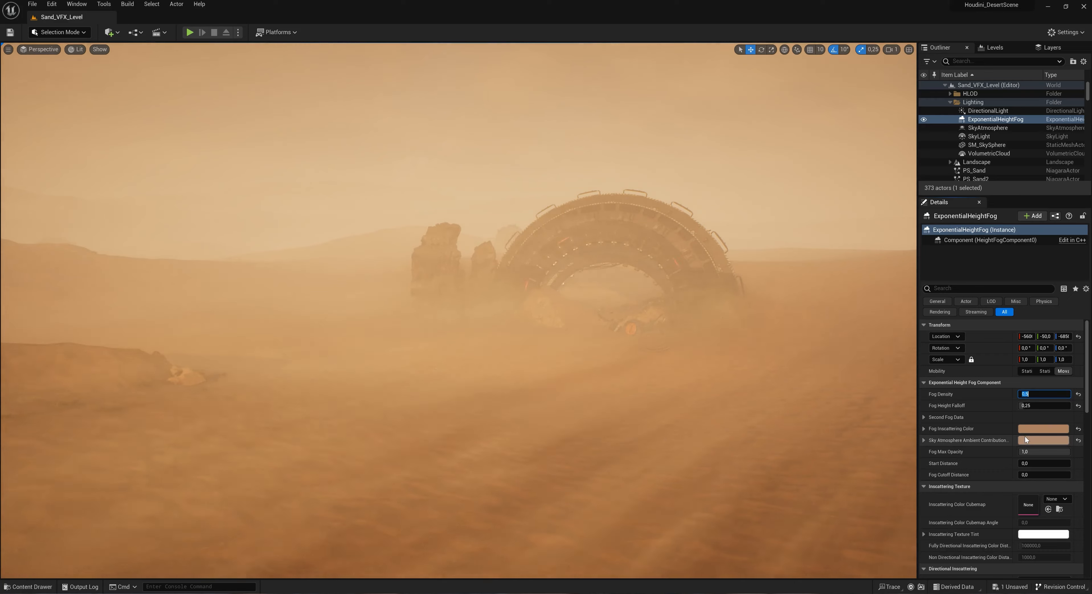
Step: Darken the Fog Inscattering Color to a Value of about 0.2 and accept it
left_click(1042, 429)
left_click(1043, 428)
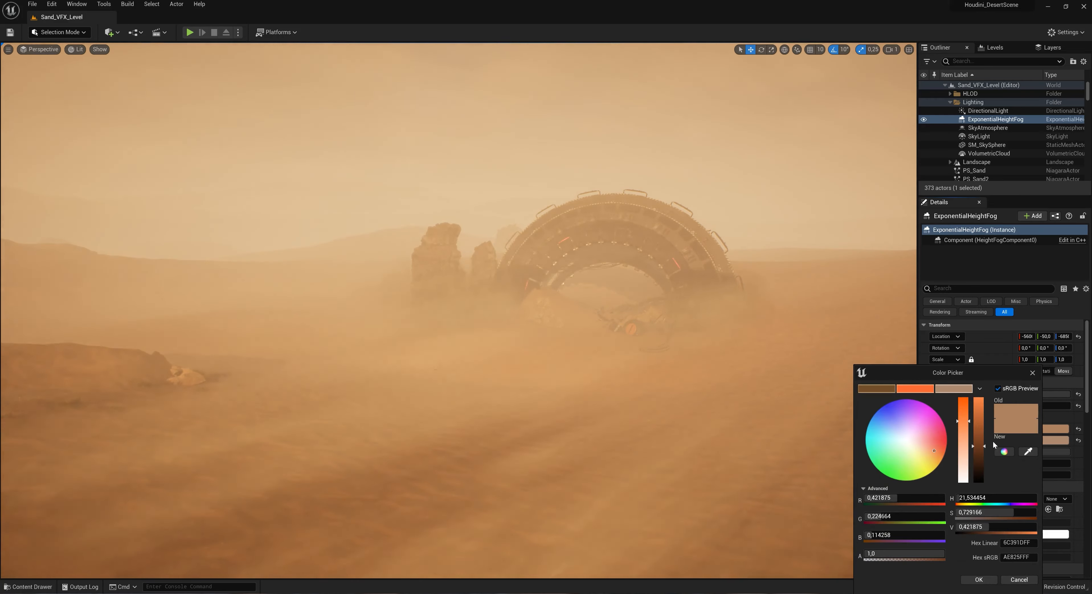
mouse_move(985, 448)
left_mouse_down()
mouse_move(985, 438)
mouse_move(988, 465)
left_mouse_up()
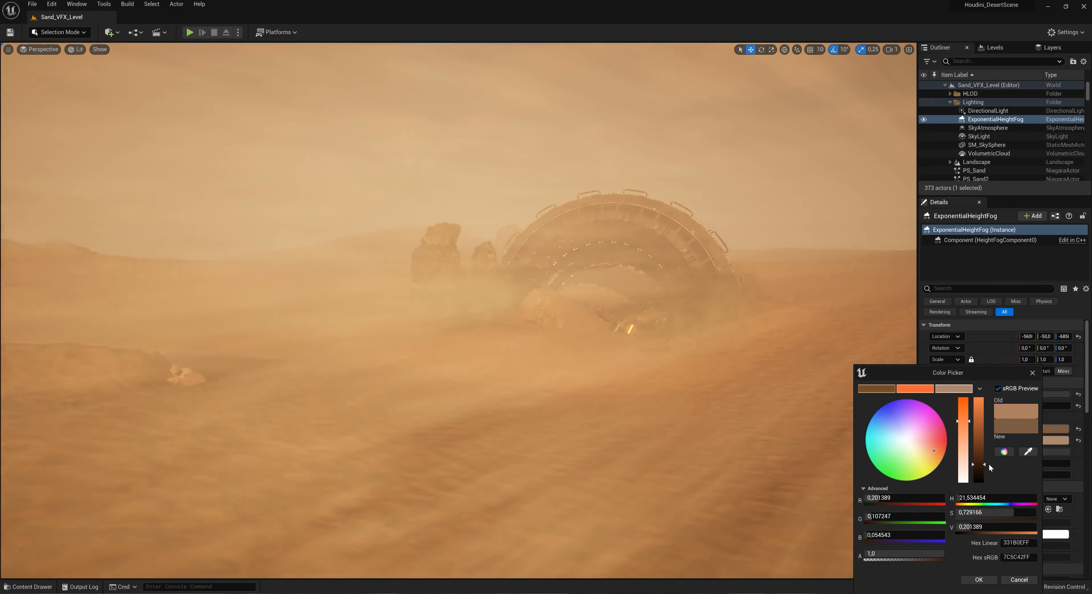
left_click(979, 580)
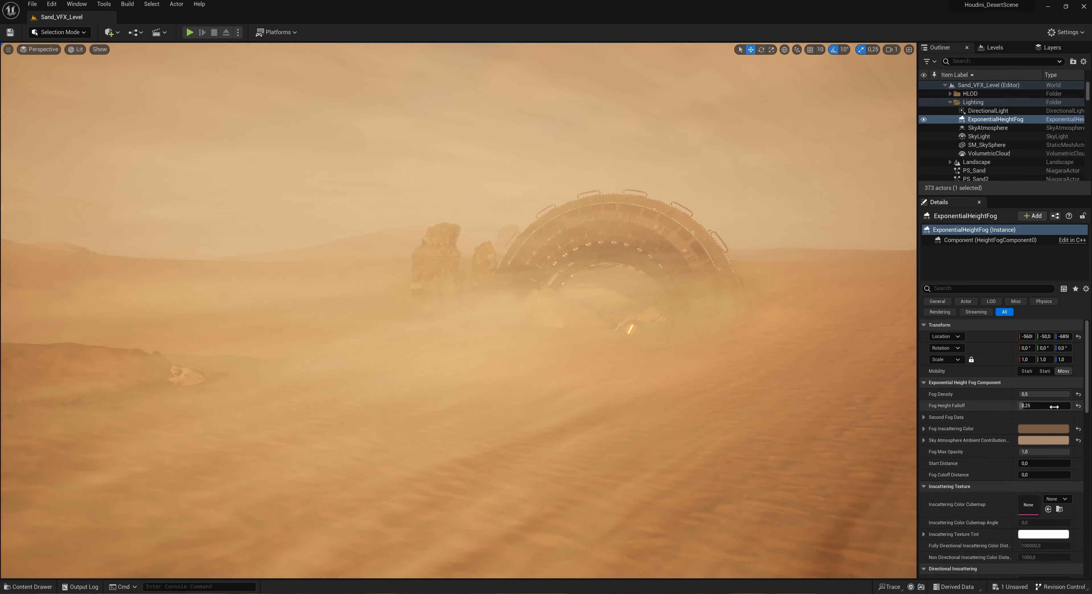
Step: Try a lower Fog Height Falloff of about 0.175 and return it to 0.25
left_click_drag(1022, 405, 1018, 405)
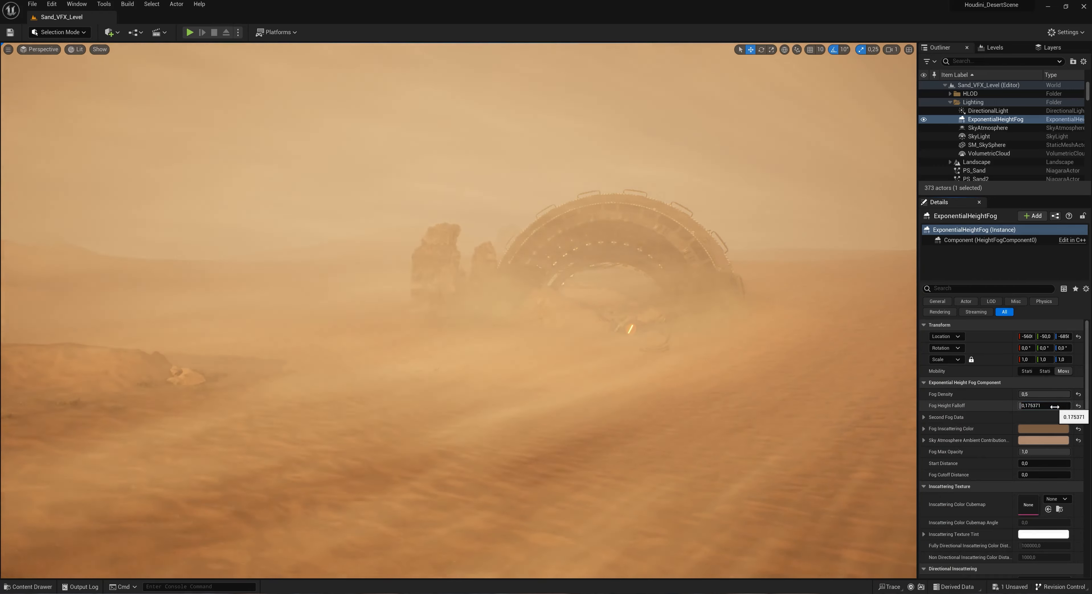
type("0,25")
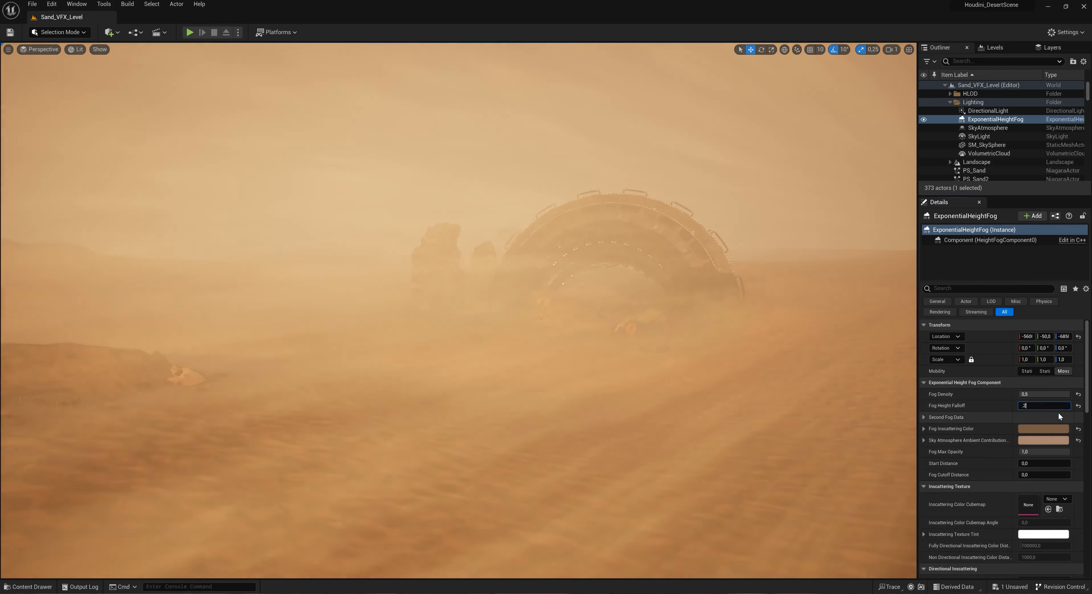
key("Return")
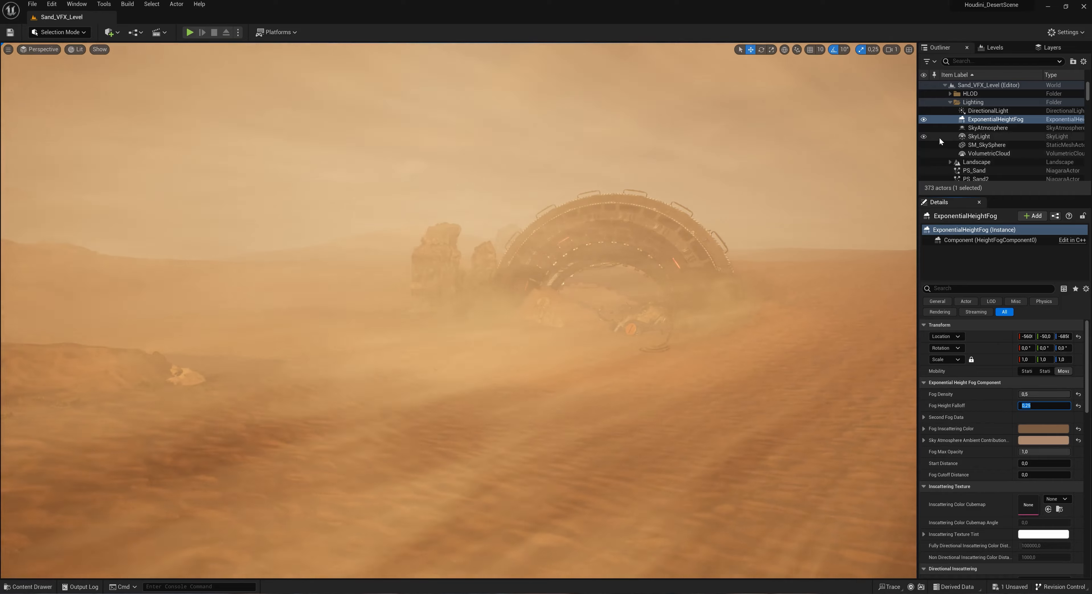
Step: Filter the Outliner for "sand" and compare the scene with the Sand_Wind actor hidden and shown
scroll(937, 142, "down", 1)
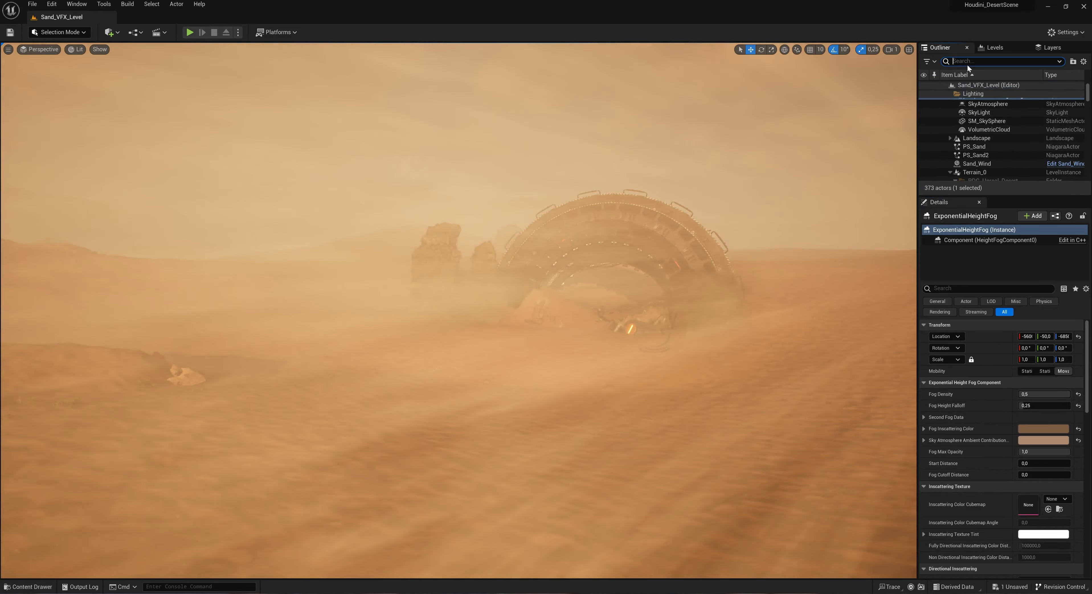
left_click(968, 65)
type("sand")
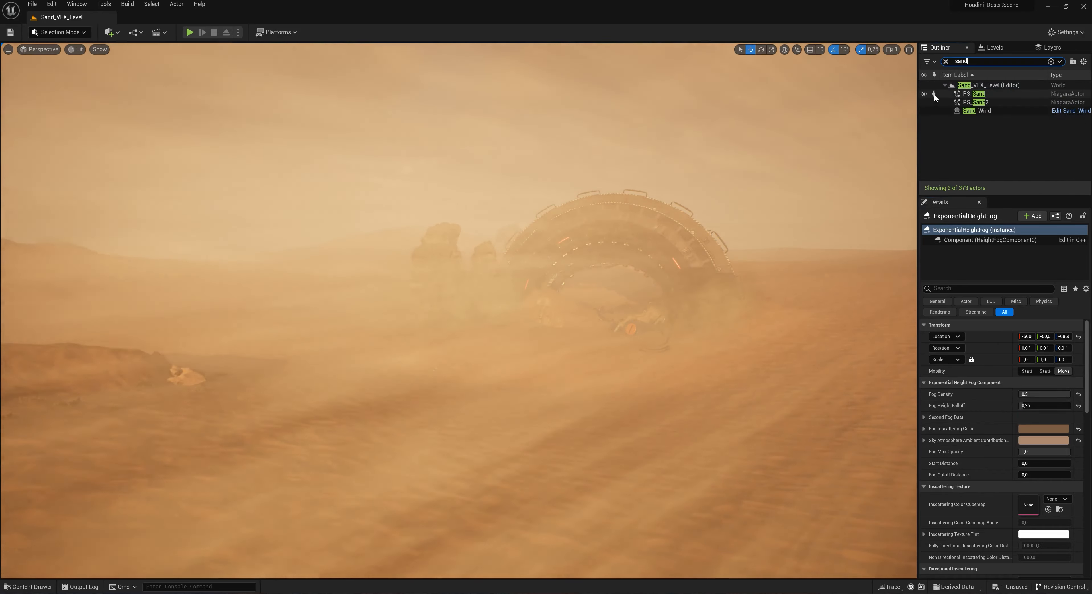
left_click(924, 110)
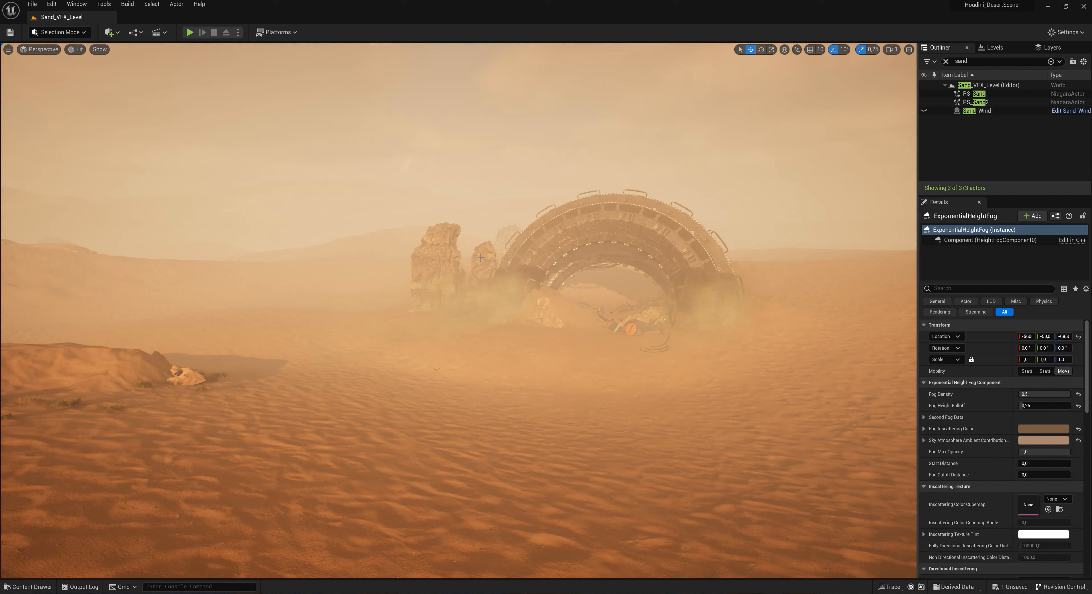
left_click(924, 111)
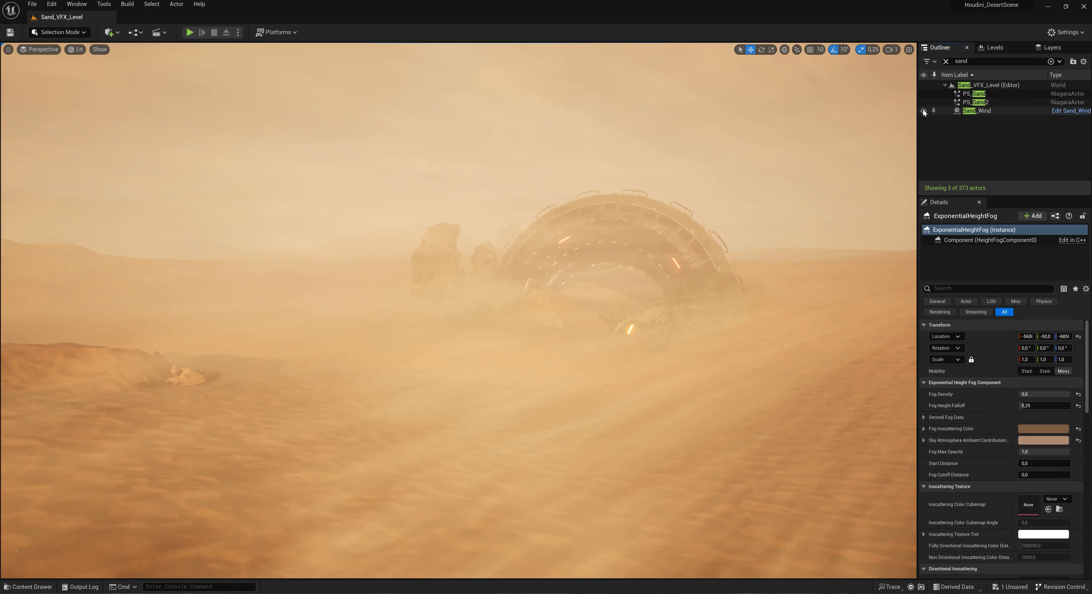
Step: Open the sand material instance used by Sand_Wind's Sphere component and place its editor window so the desert scene remains visible
left_click(988, 111)
left_click(962, 249)
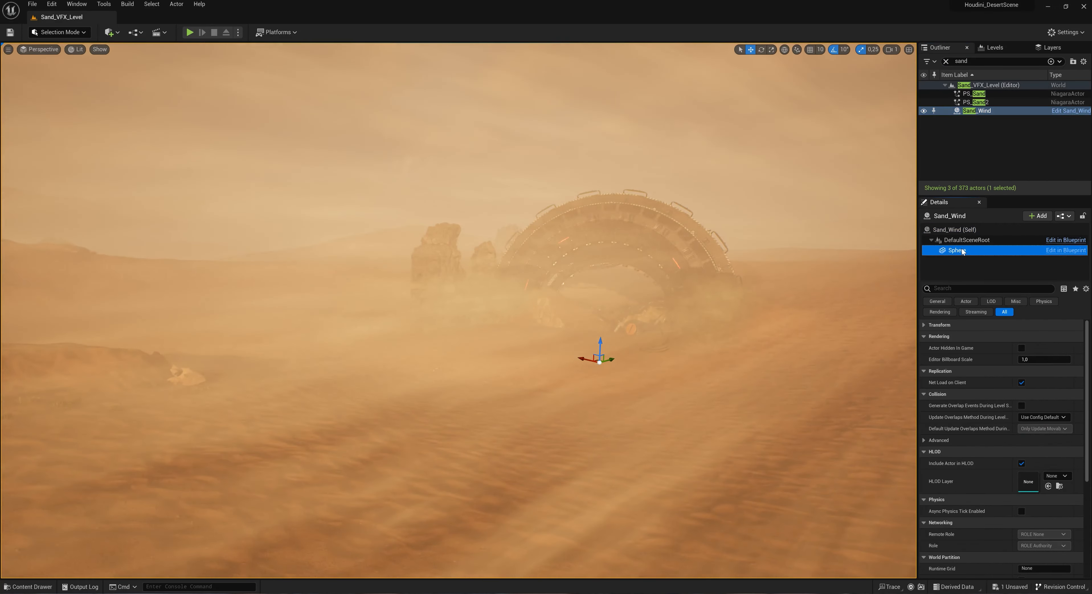
double_click(1032, 434)
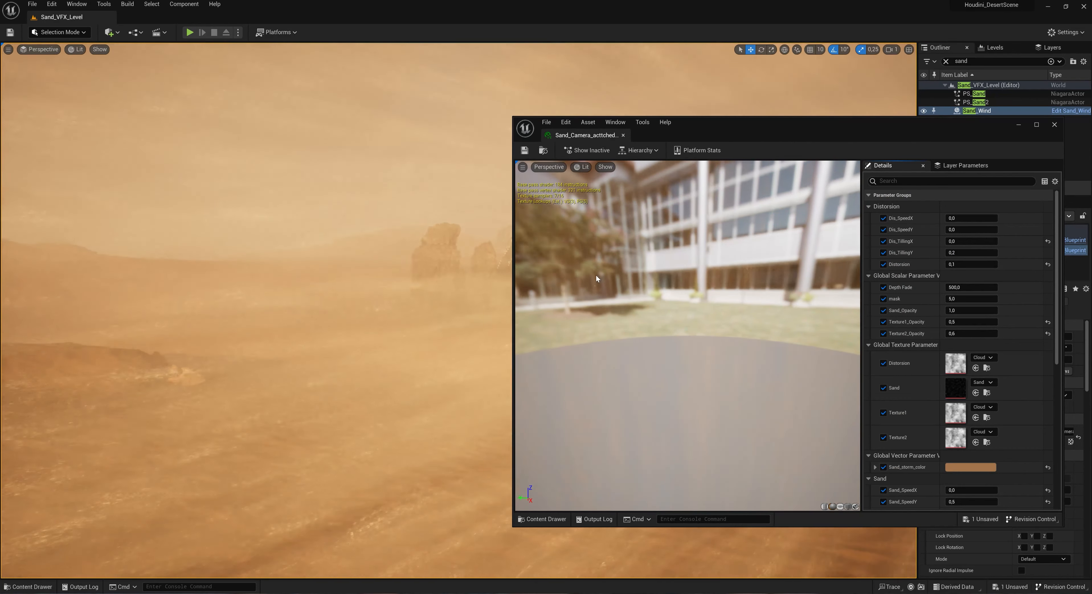
scroll(958, 306, "down", 2)
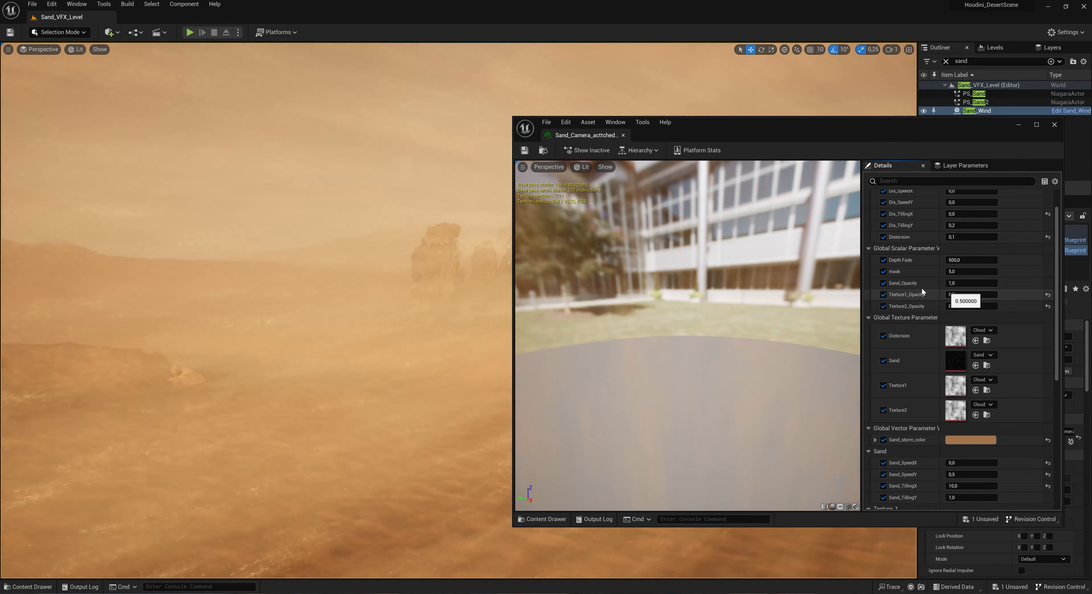
left_click_drag(910, 126, 969, 229)
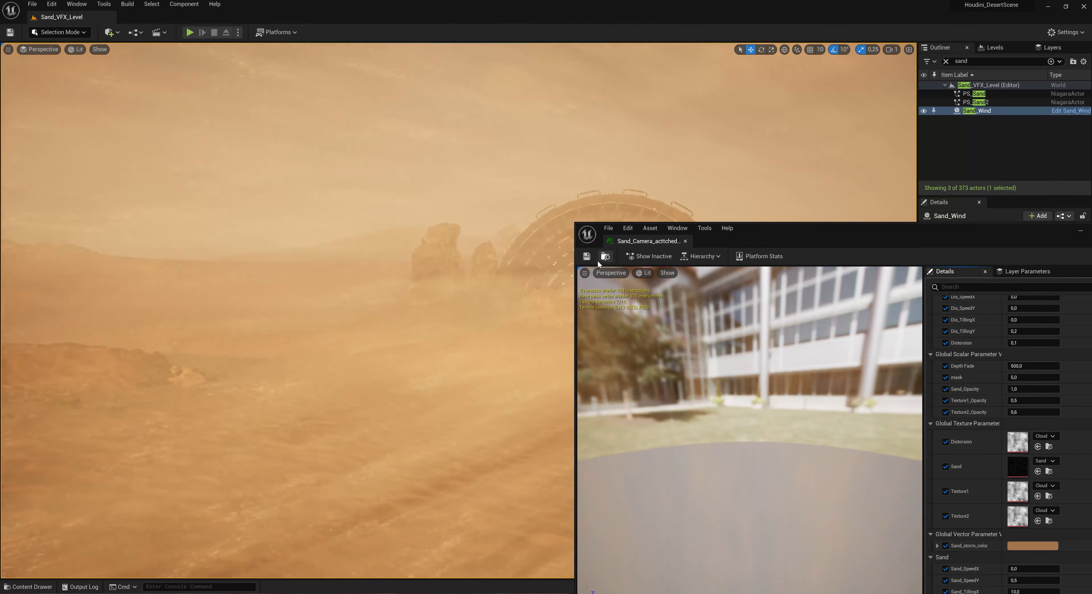
left_click_drag(843, 236, 728, 169)
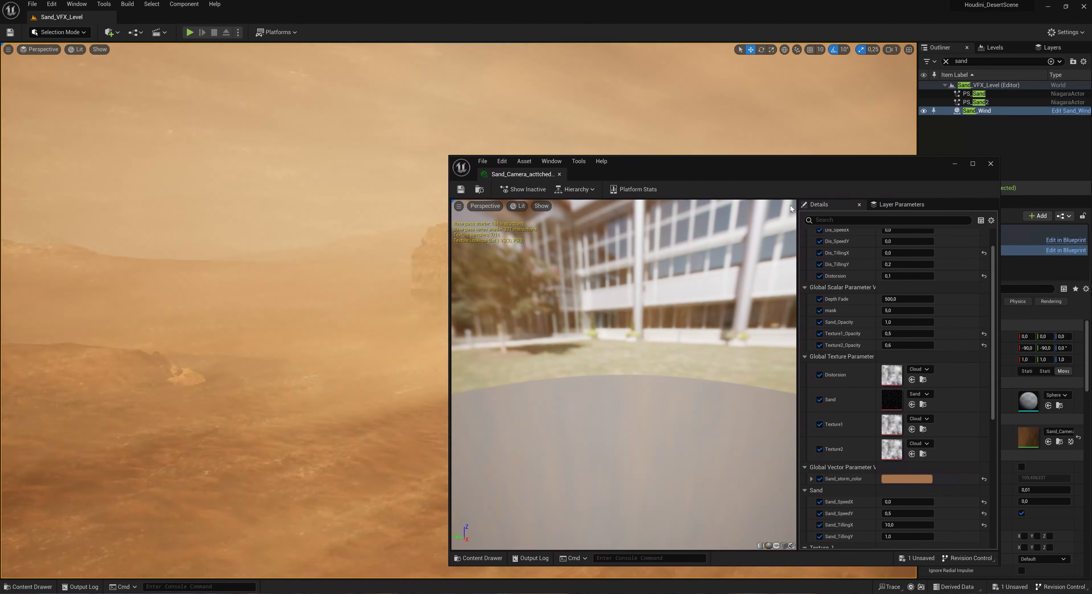
left_click_drag(848, 168, 946, 182)
Step: Set Sand_storm_color to a Saturation of about 0.82 and a Value of about 0.34, and close the material instance
left_click(1004, 493)
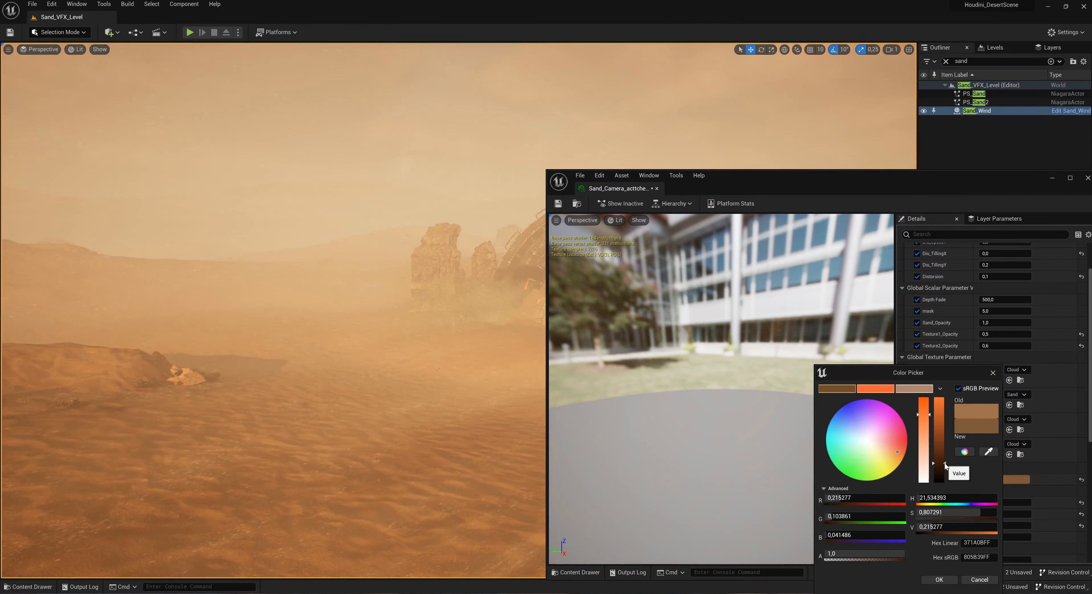
left_click_drag(945, 452, 945, 450)
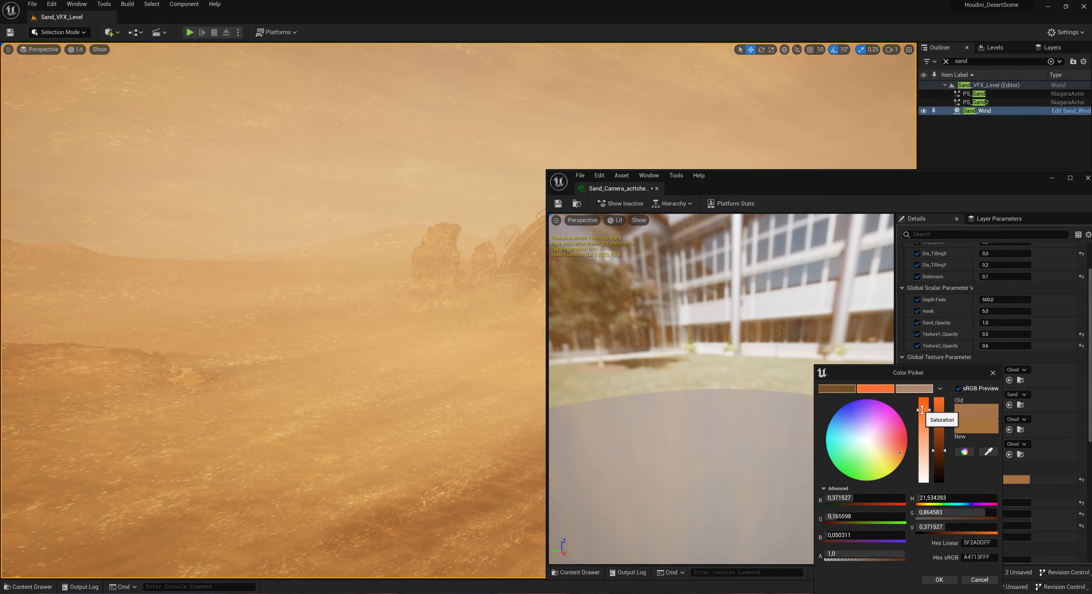
mouse_move(944, 450)
left_mouse_down()
mouse_move(925, 410)
mouse_move(939, 455)
left_mouse_up()
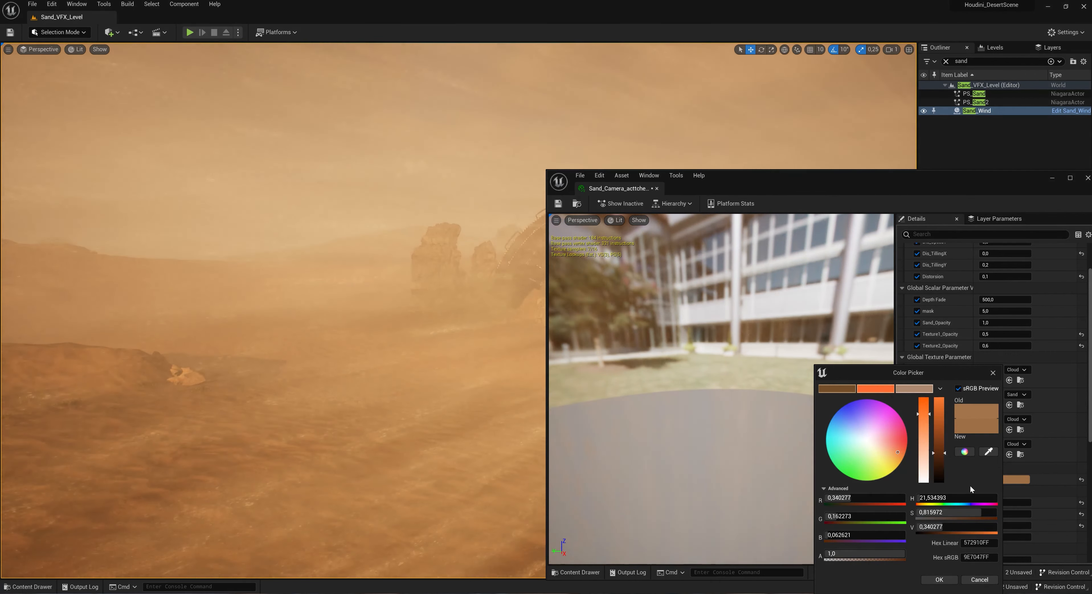
left_click(940, 580)
left_click_drag(830, 183, 784, 451)
left_click_drag(931, 443, 916, 202)
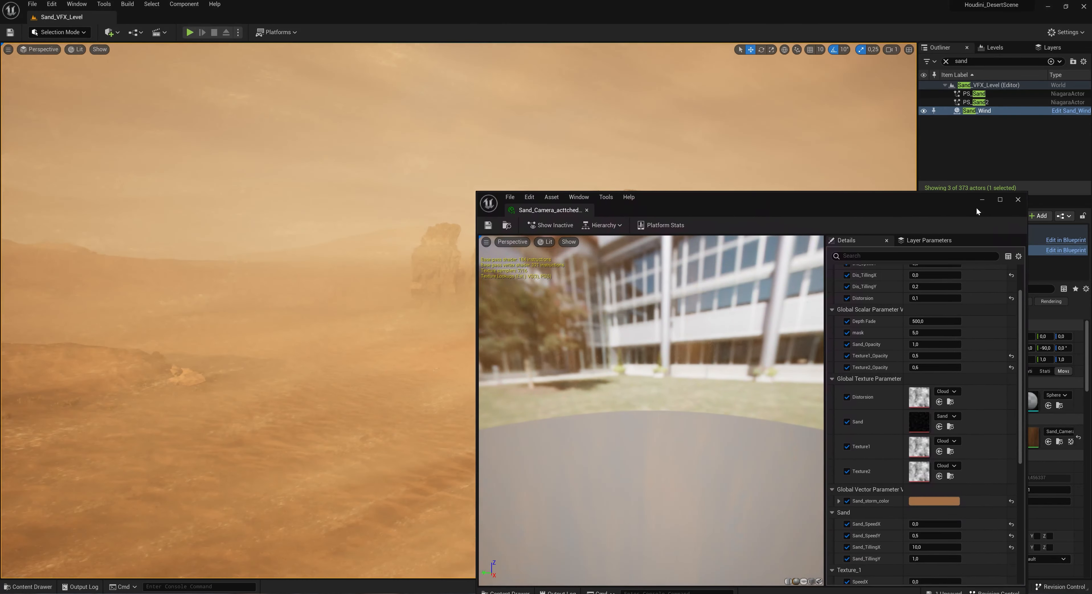
left_click(1018, 199)
Step: Examine the sandstorm around the half-buried arch from several angles, using game view and the full-screen viewport
key("s")
mouse_move(763, 234)
right_mouse_down()
mouse_move(810, 233)
mouse_move(649, 229)
mouse_move(762, 235)
right_mouse_up()
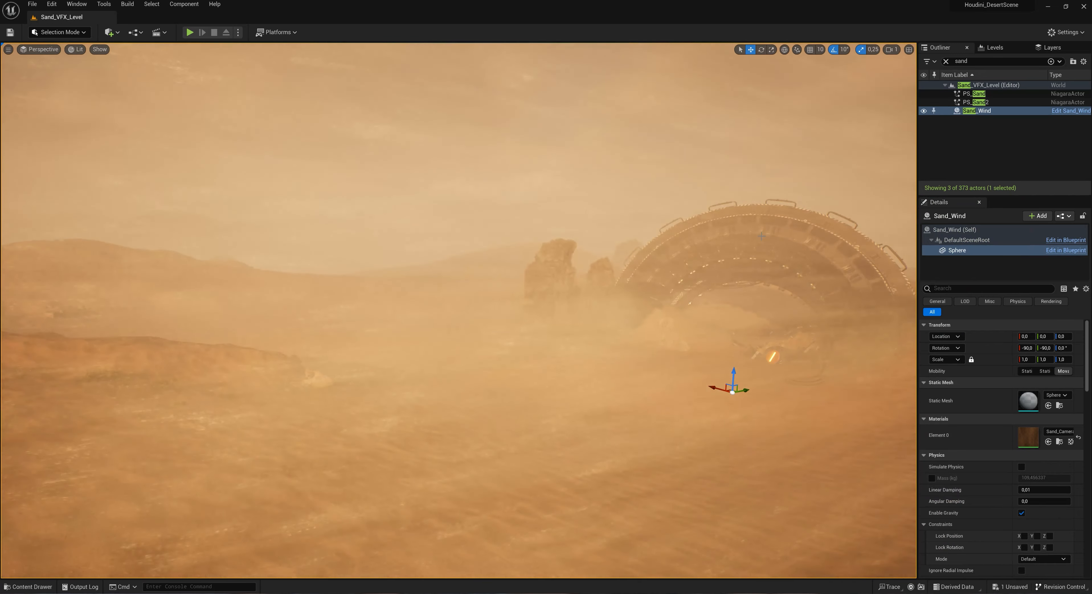
right_click_drag(762, 236, 792, 237)
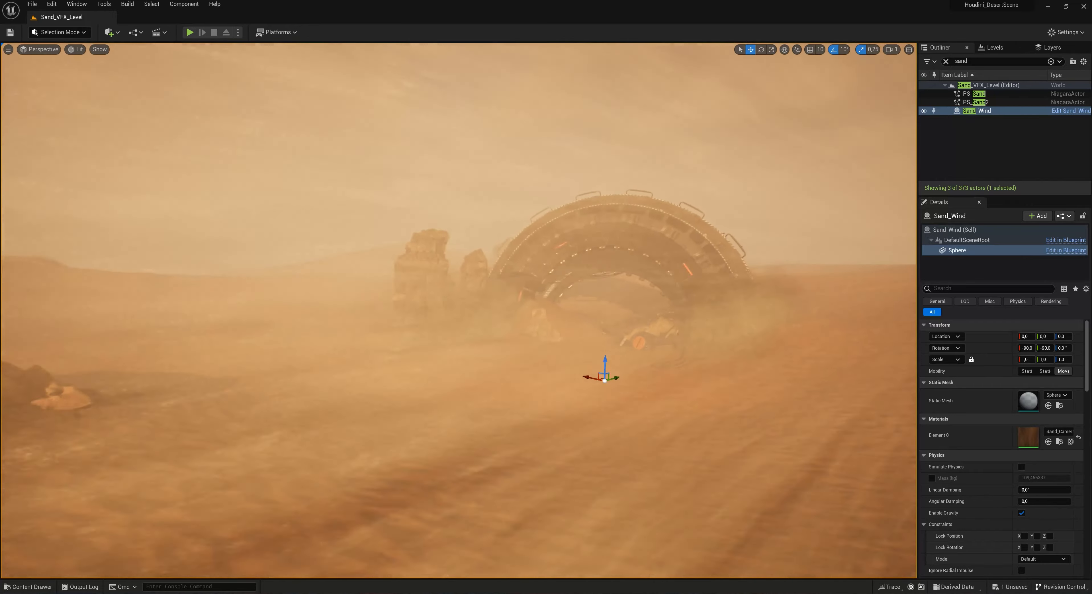
key("g")
key("g")
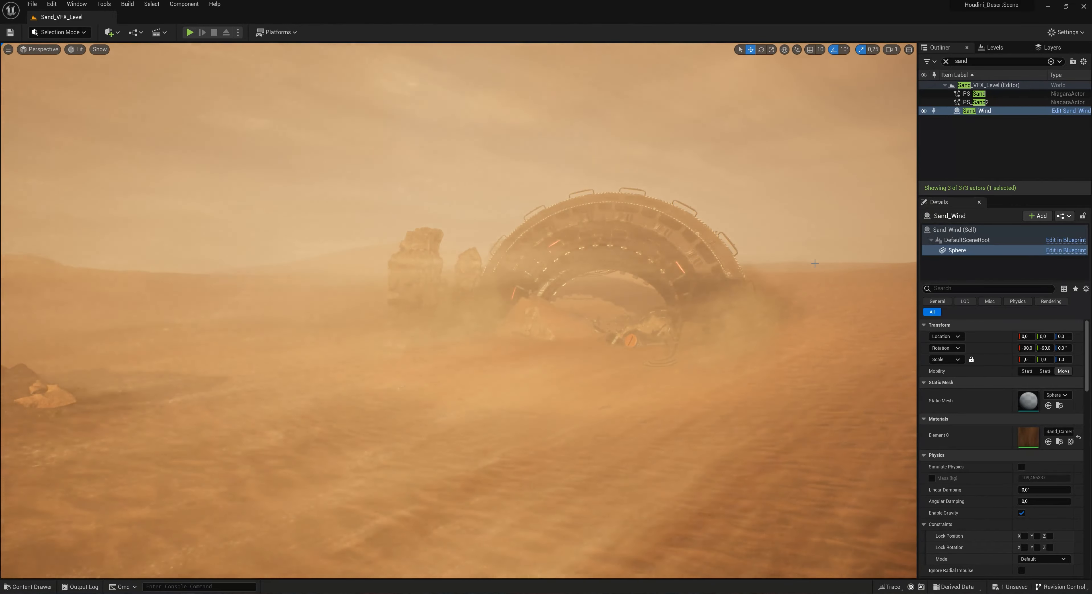
key("F11")
mouse_move(815, 263)
right_mouse_down()
mouse_move(854, 258)
mouse_move(808, 251)
right_mouse_up()
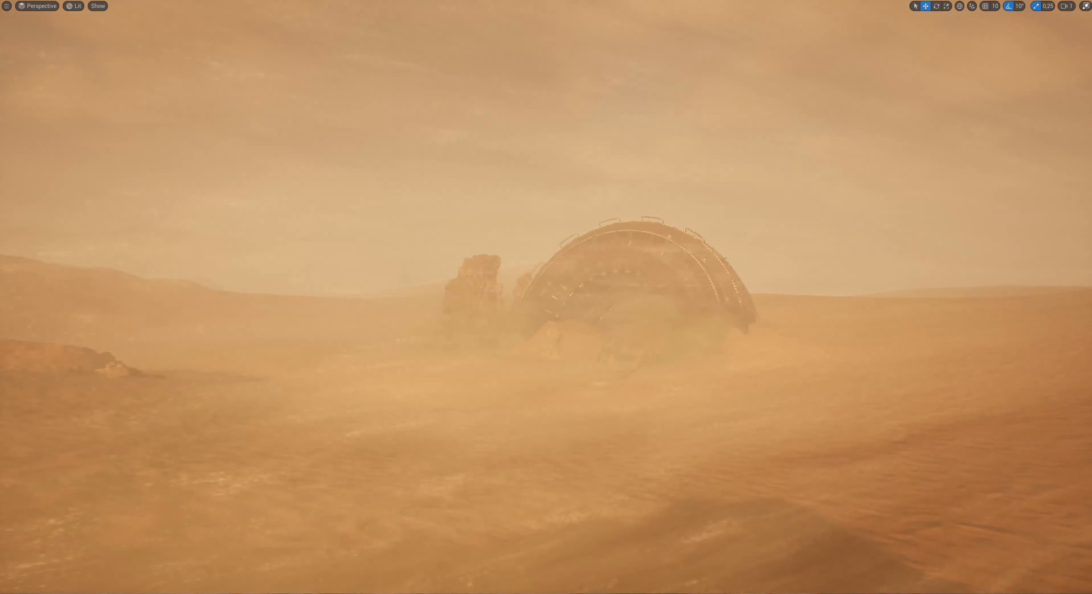
key("w")
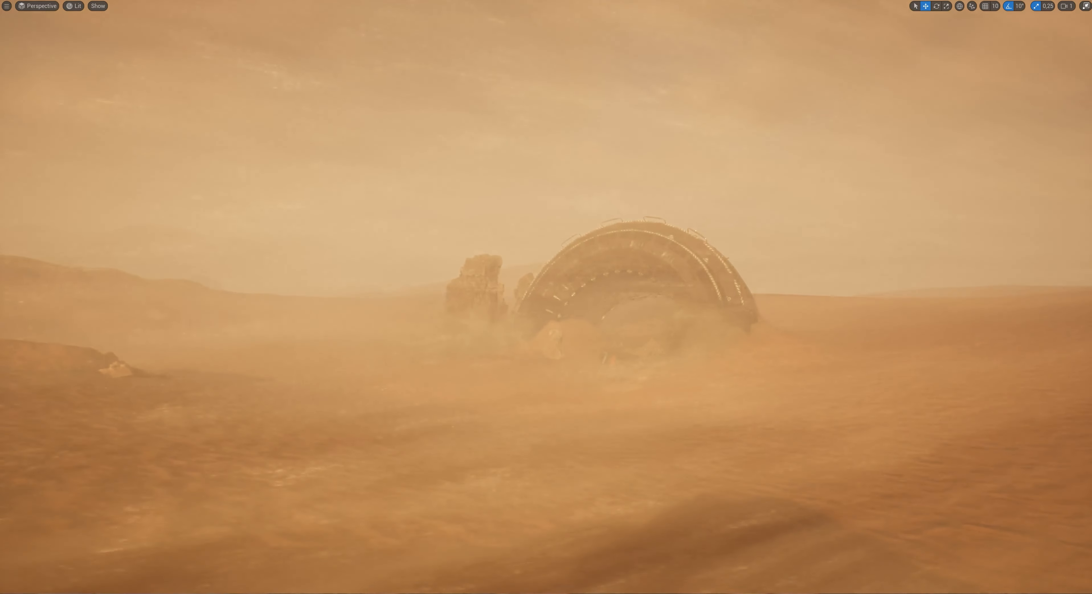
right_click_drag(808, 251, 835, 263)
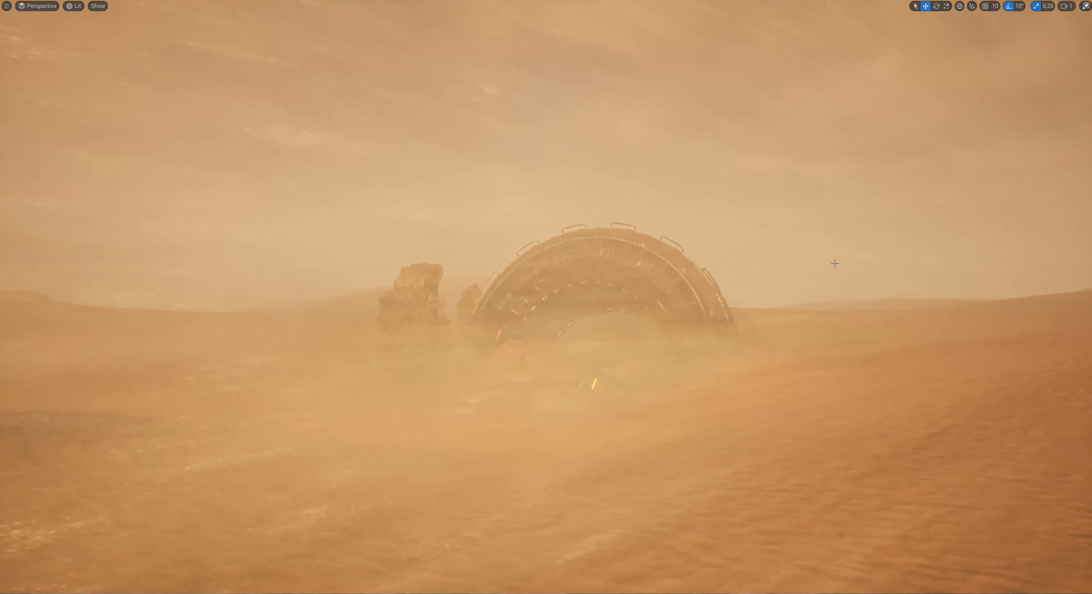